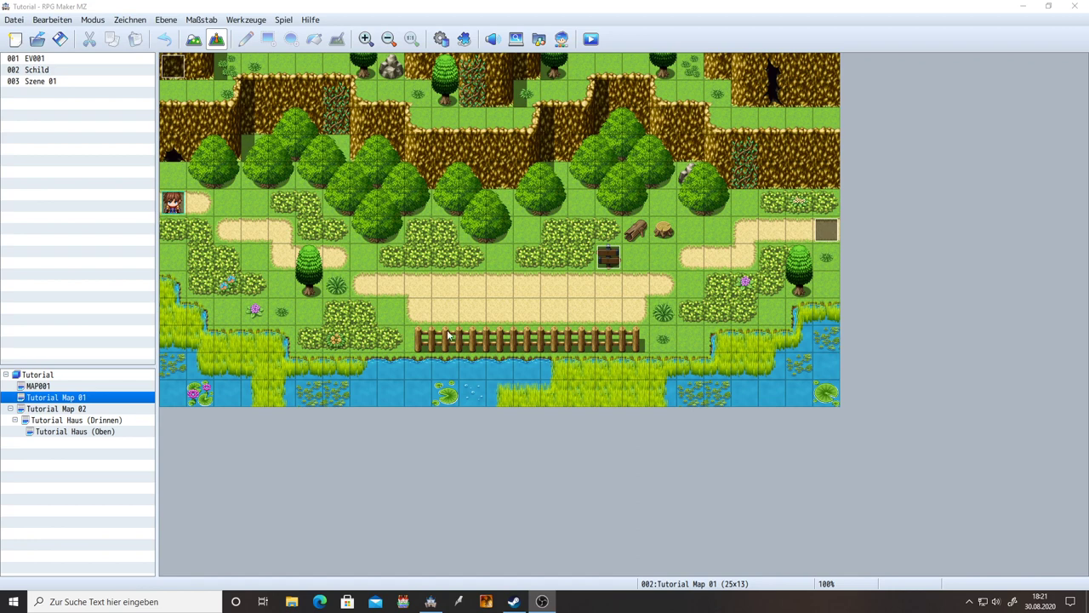
Step: Open the database's Gegenstände list and select the reserved entry 0001 at its start
{"action": "left_click", "coordinate": [442, 41]}
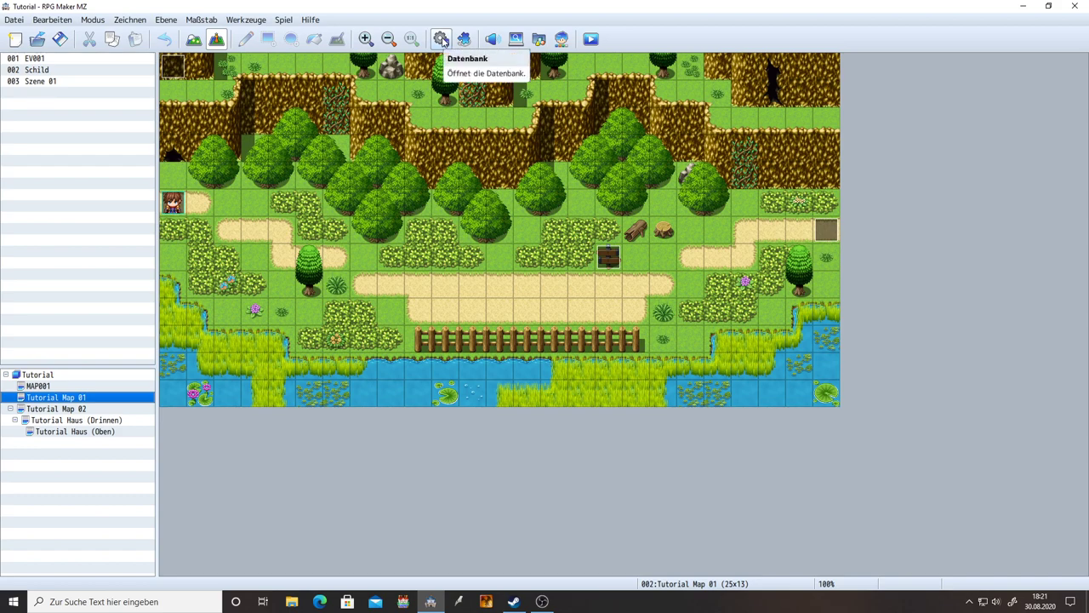
{"action": "left_click", "coordinate": [443, 41]}
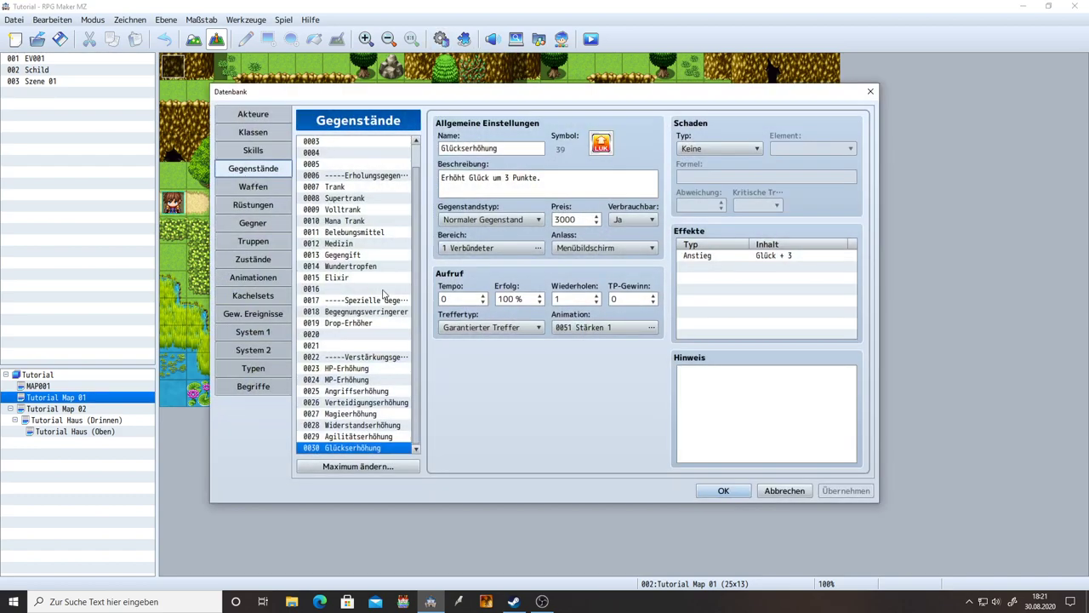
{"action": "scroll", "coordinate": [350, 295], "scroll_direction": "up", "scroll_amount": 2}
{"action": "scroll", "coordinate": [349, 295], "scroll_direction": "down", "scroll_amount": 2}
{"action": "scroll", "coordinate": [349, 295], "scroll_direction": "up", "scroll_amount": 2}
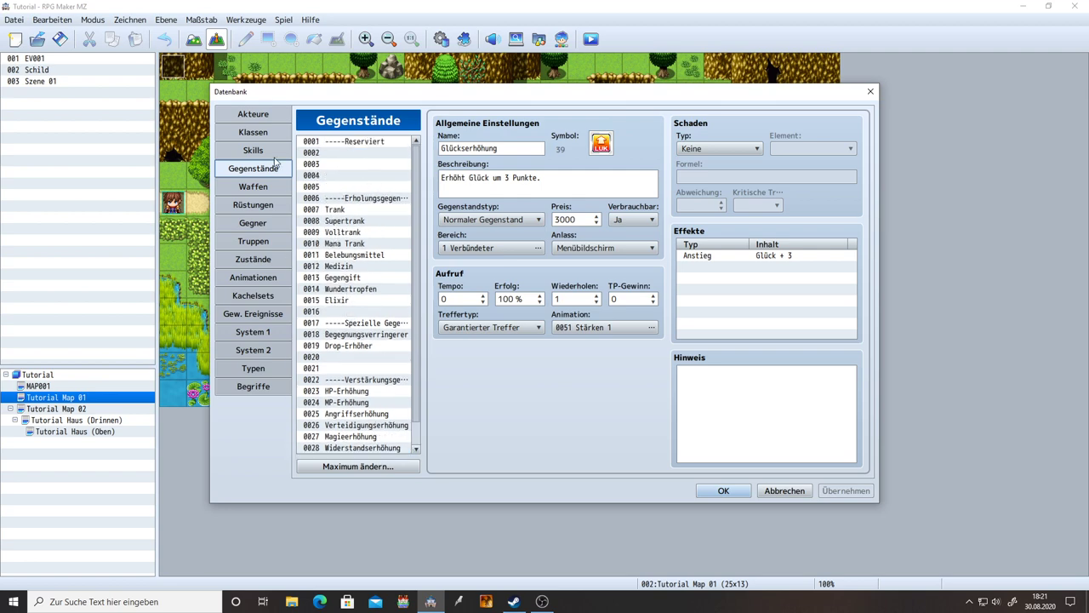
{"action": "left_click", "coordinate": [377, 142]}
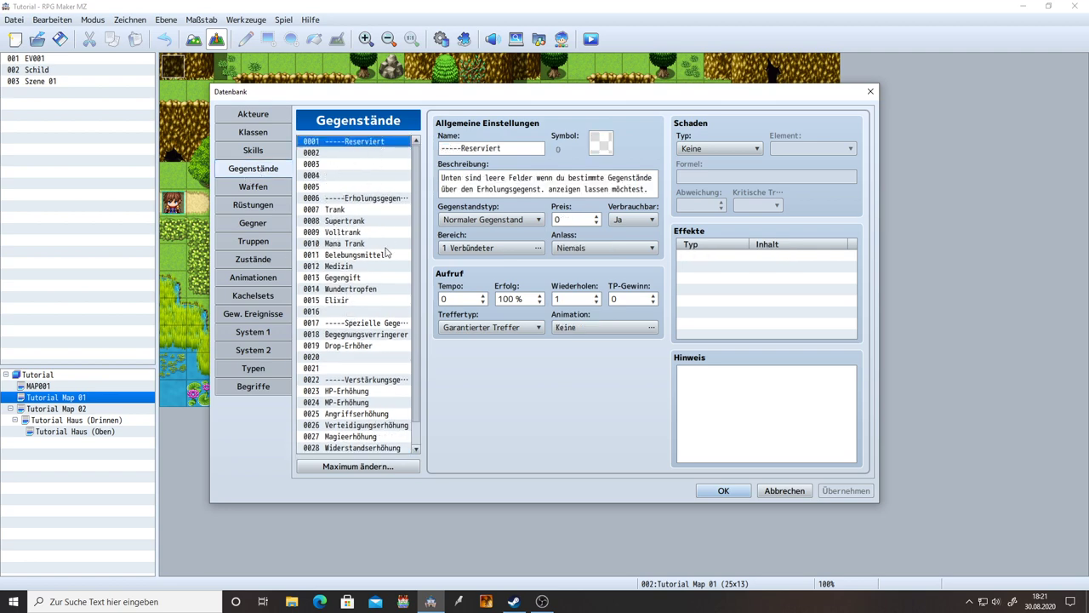
Step: Raise the maximum number of items in the Gegenstände list to 50
{"action": "scroll", "coordinate": [386, 252], "scroll_direction": "down", "scroll_amount": 1}
{"action": "left_click", "coordinate": [349, 466]}
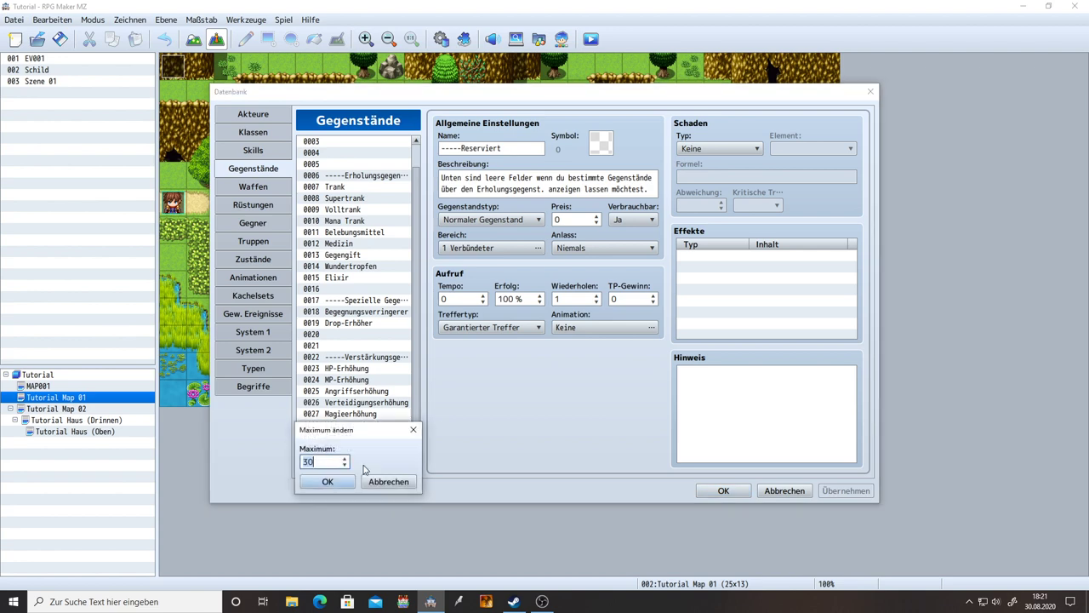
{"action": "scroll", "coordinate": [336, 464], "scroll_direction": "up", "scroll_amount": 12}
{"action": "scroll", "coordinate": [325, 462], "scroll_direction": "up", "scroll_amount": 10}
{"action": "left_click", "coordinate": [328, 481]}
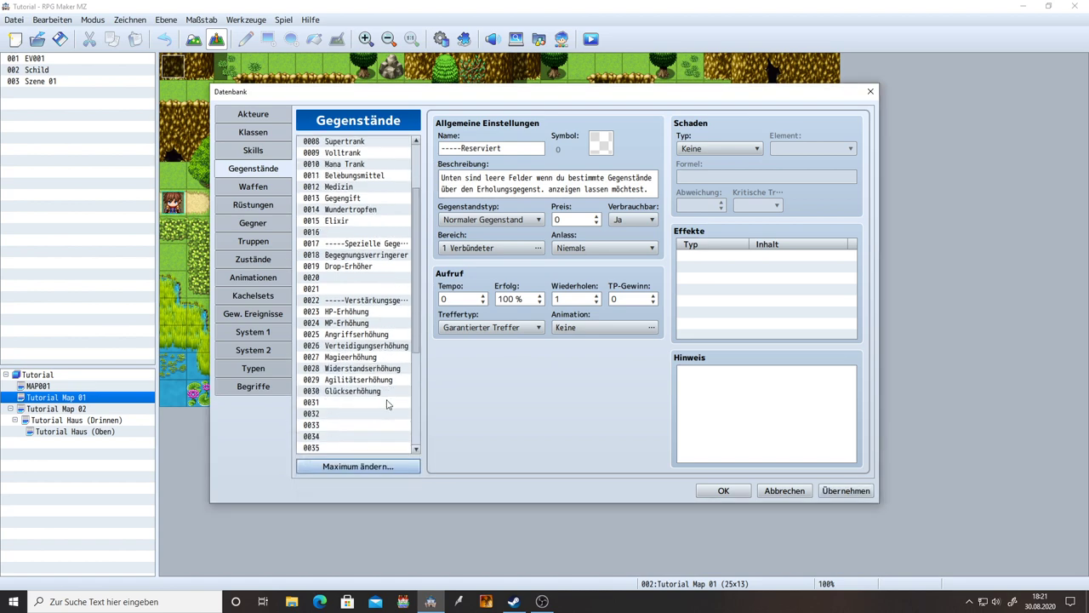
Step: Select the empty item slot 0040 and name it Apfel
{"action": "scroll", "coordinate": [387, 404], "scroll_direction": "down", "scroll_amount": 5}
{"action": "left_click", "coordinate": [379, 356]}
{"action": "left_click", "coordinate": [372, 311]}
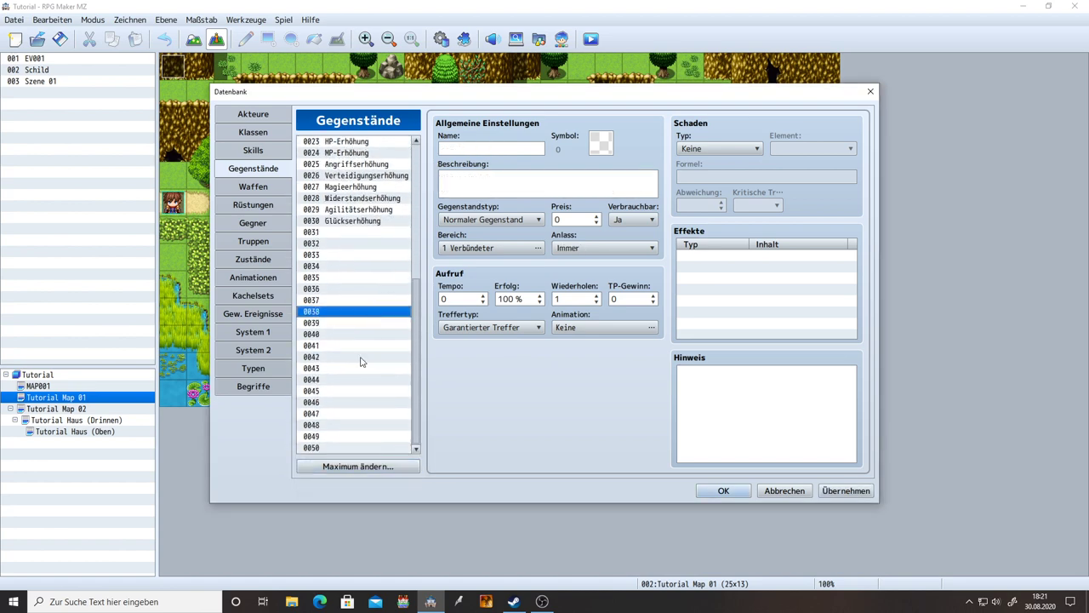
{"action": "mouse_move", "coordinate": [360, 362]}
{"action": "left_mouse_down"}
{"action": "mouse_move", "coordinate": [358, 445]}
{"action": "mouse_move", "coordinate": [345, 288]}
{"action": "mouse_move", "coordinate": [355, 290]}
{"action": "mouse_move", "coordinate": [361, 471]}
{"action": "mouse_move", "coordinate": [368, 255]}
{"action": "mouse_move", "coordinate": [359, 342]}
{"action": "left_mouse_up"}
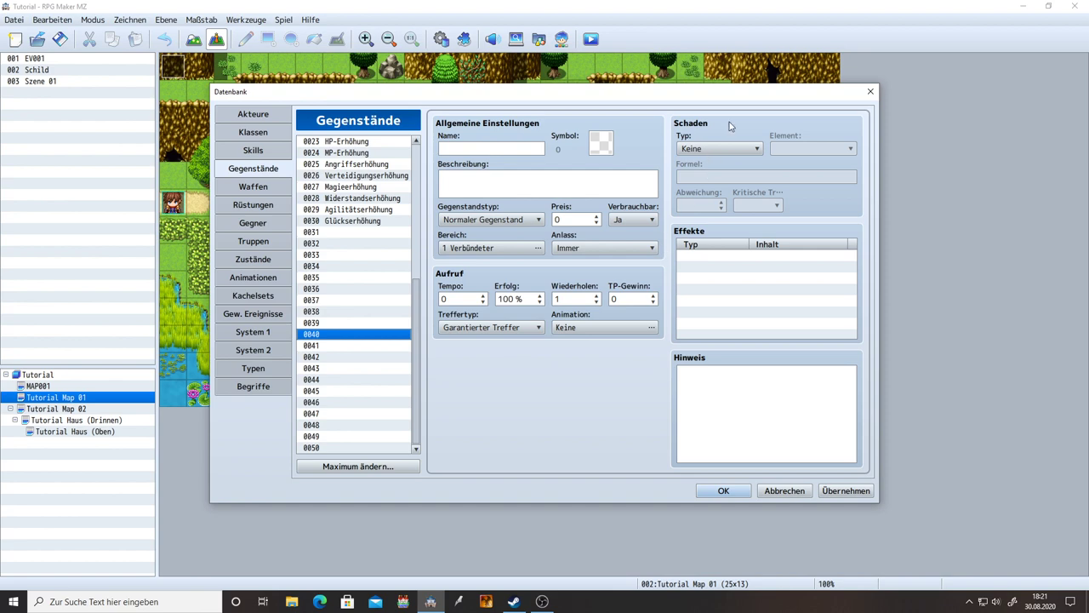
{"action": "left_click", "coordinate": [497, 150]}
{"action": "type", "text": "Apfel"}
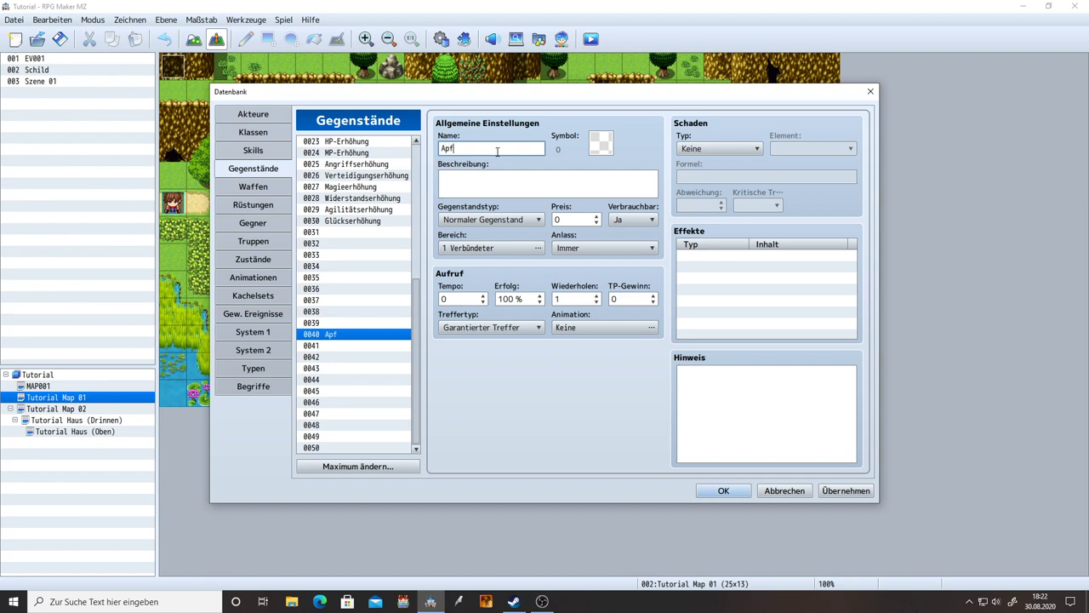
Step: Assign the orange apple symbol number 265 to the Apfel item
{"action": "left_click", "coordinate": [600, 143]}
{"action": "left_click", "coordinate": [569, 343]}
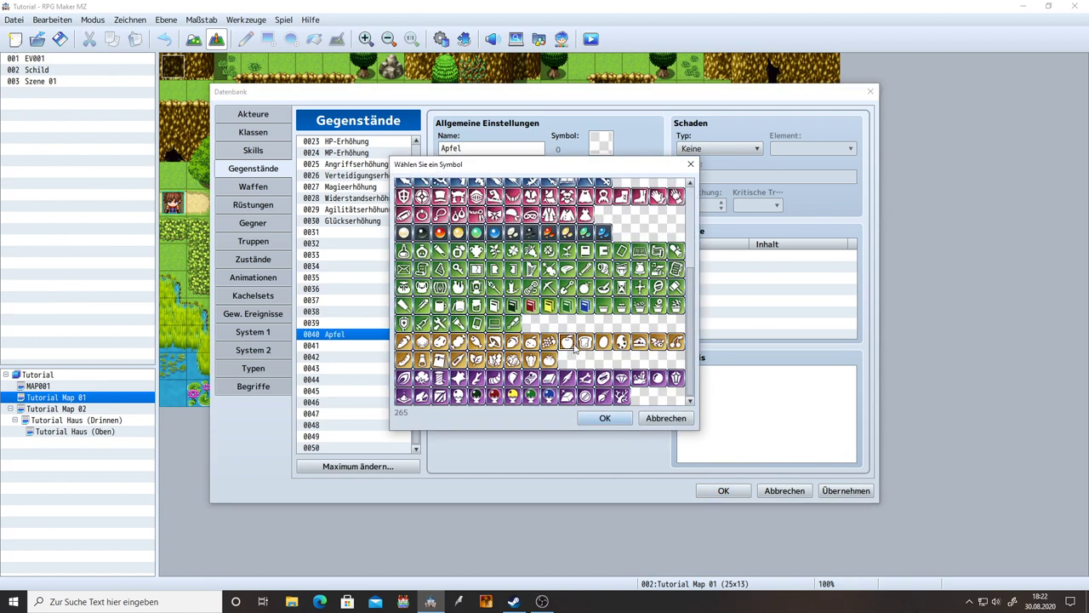
{"action": "scroll", "coordinate": [549, 302], "scroll_direction": "up", "scroll_amount": 6}
{"action": "scroll", "coordinate": [550, 302], "scroll_direction": "down", "scroll_amount": 6}
{"action": "left_click", "coordinate": [599, 418]}
Step: Enter the description "Ein saftiger Apfel." for the Apfel item
{"action": "left_click", "coordinate": [491, 180]}
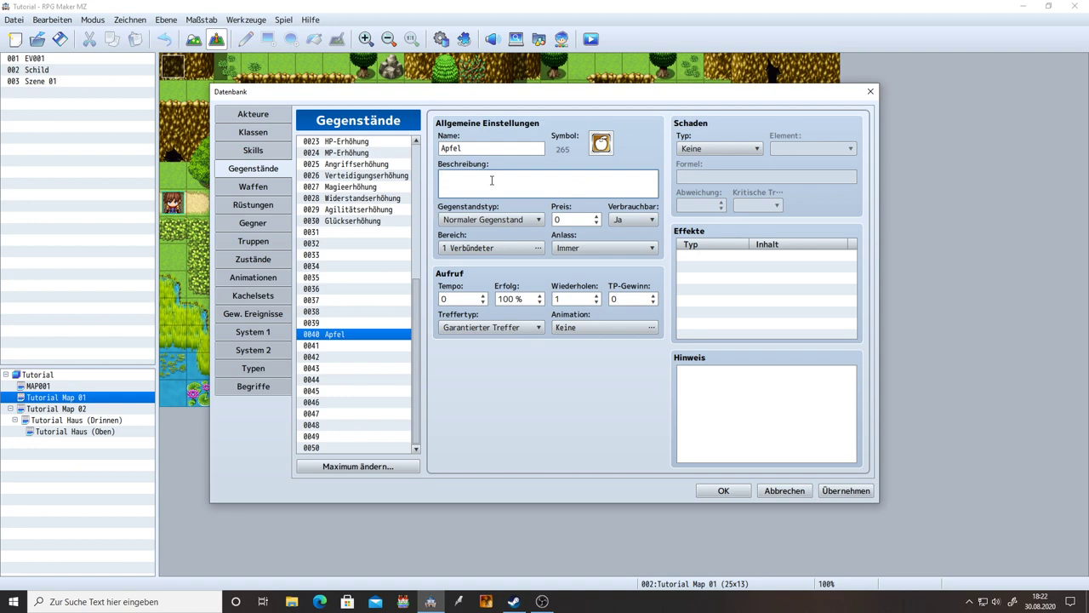
{"action": "type", "text": "Ein"}
{"action": "type", "text": "safter"}
{"action": "key", "text": "BackSpace"}
{"action": "key", "text": "BackSpace"}
{"action": "type", "text": "iger Apfel"}
Step: Set the Apfel item's type to Schlüsselgegenstand and its Verbrauchbar option to Nein
{"action": "left_click", "coordinate": [473, 220]}
{"action": "left_click", "coordinate": [477, 247]}
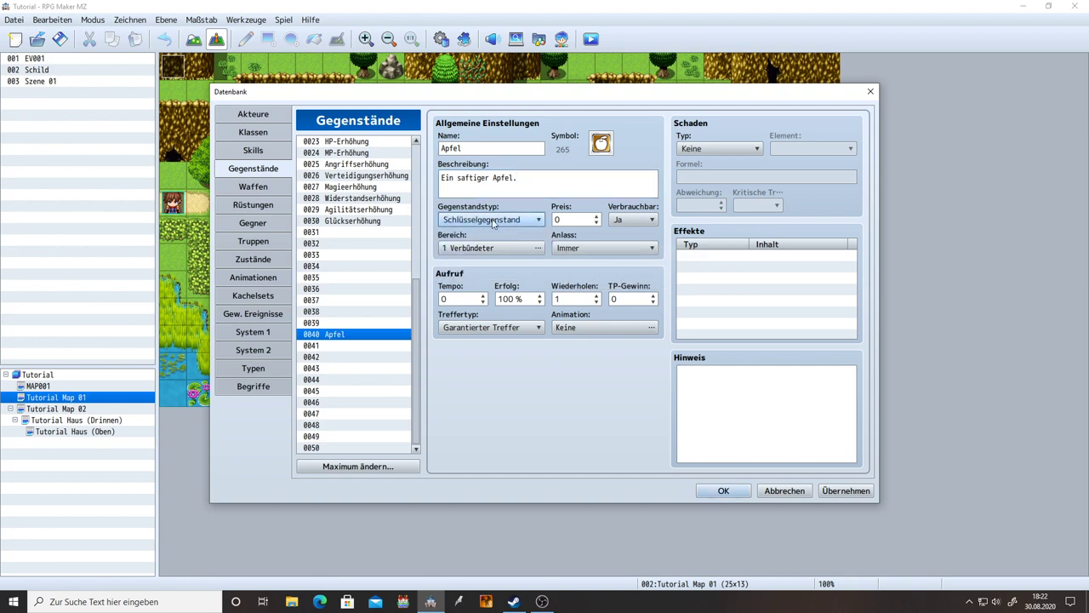
{"action": "left_click", "coordinate": [576, 221]}
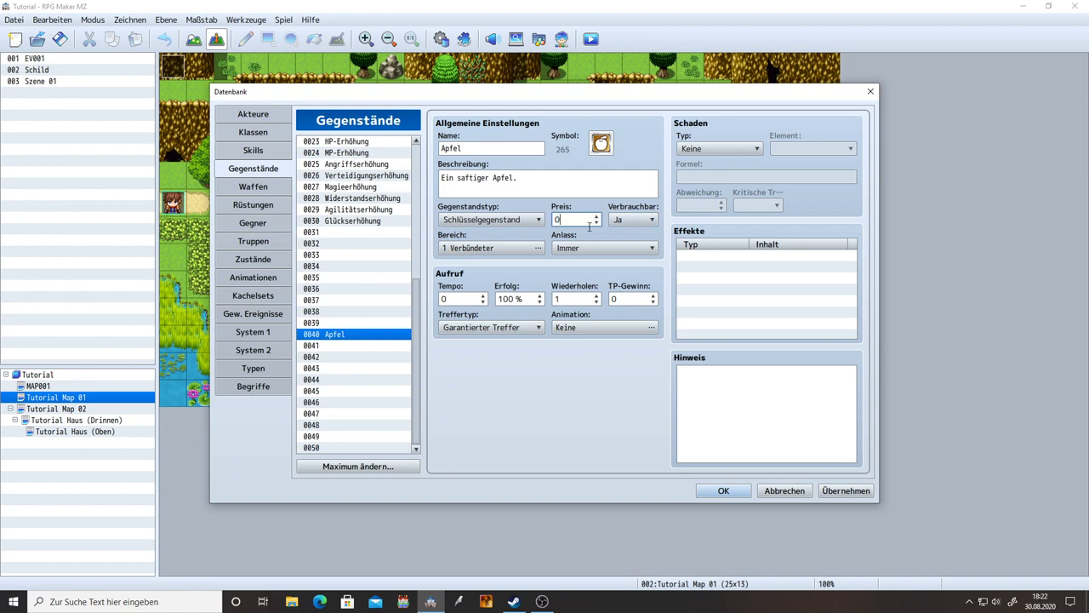
{"action": "left_click", "coordinate": [622, 221]}
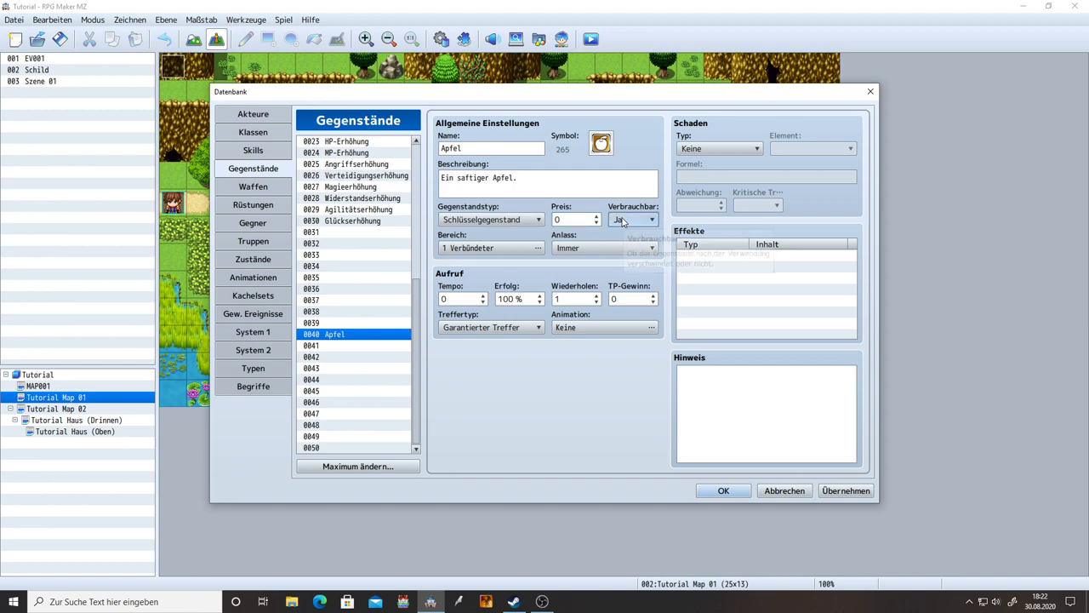
{"action": "left_click", "coordinate": [625, 247]}
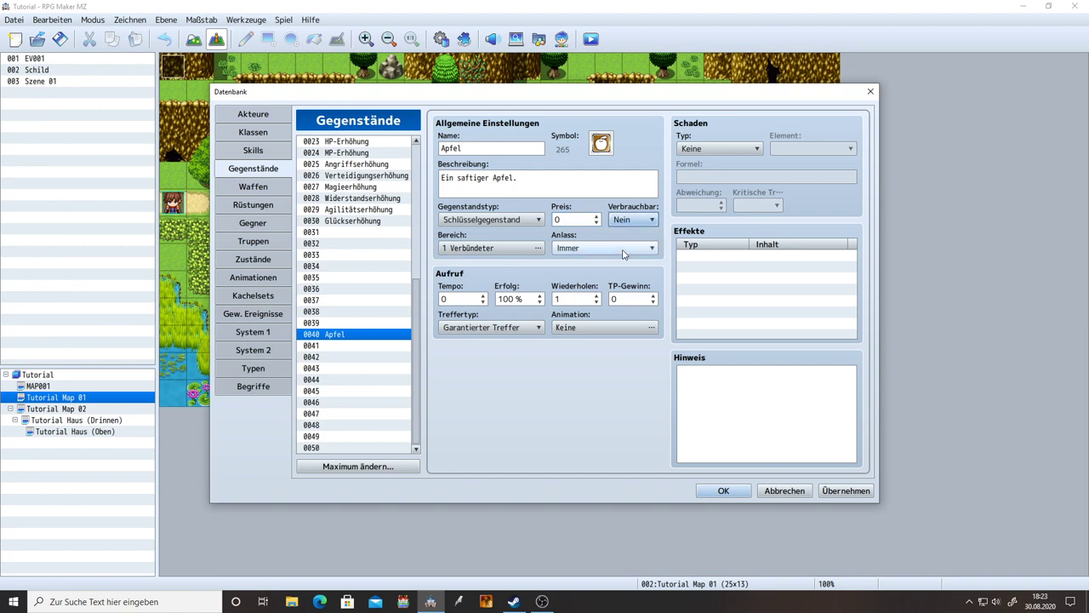
Step: Set the Apfel item's Bereich to Keine and its Anlass to Niemals, and apply the changes
{"action": "left_click", "coordinate": [476, 246]}
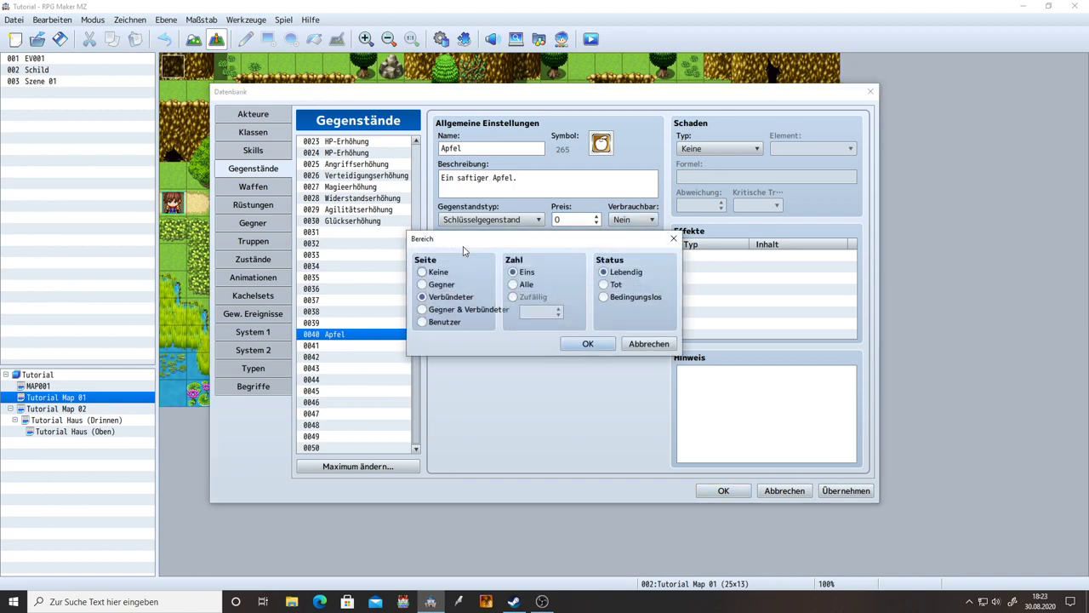
{"action": "left_click", "coordinate": [425, 274]}
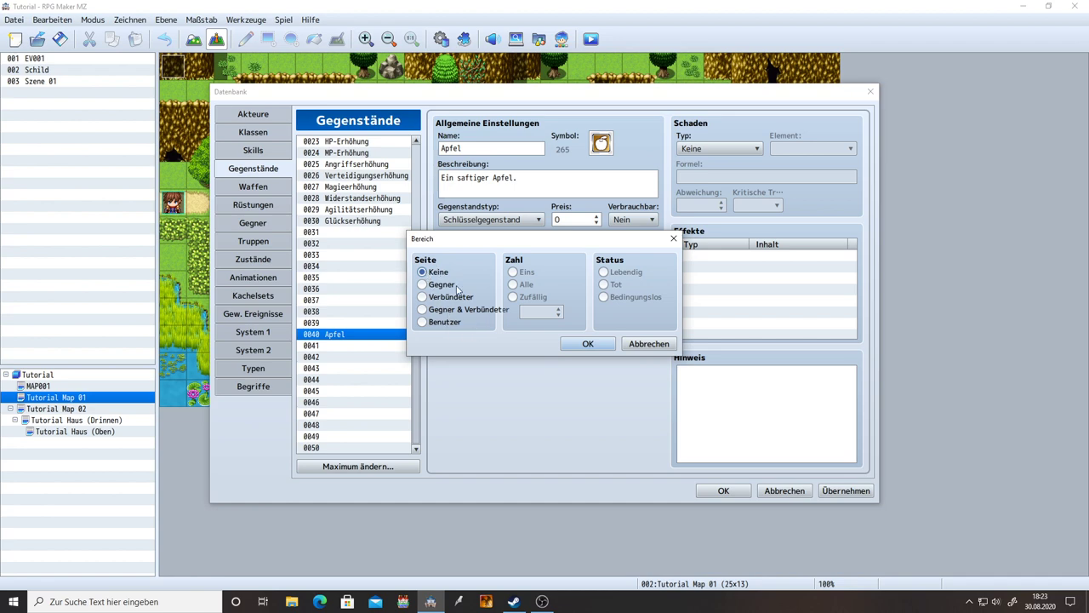
{"action": "left_click", "coordinate": [588, 343]}
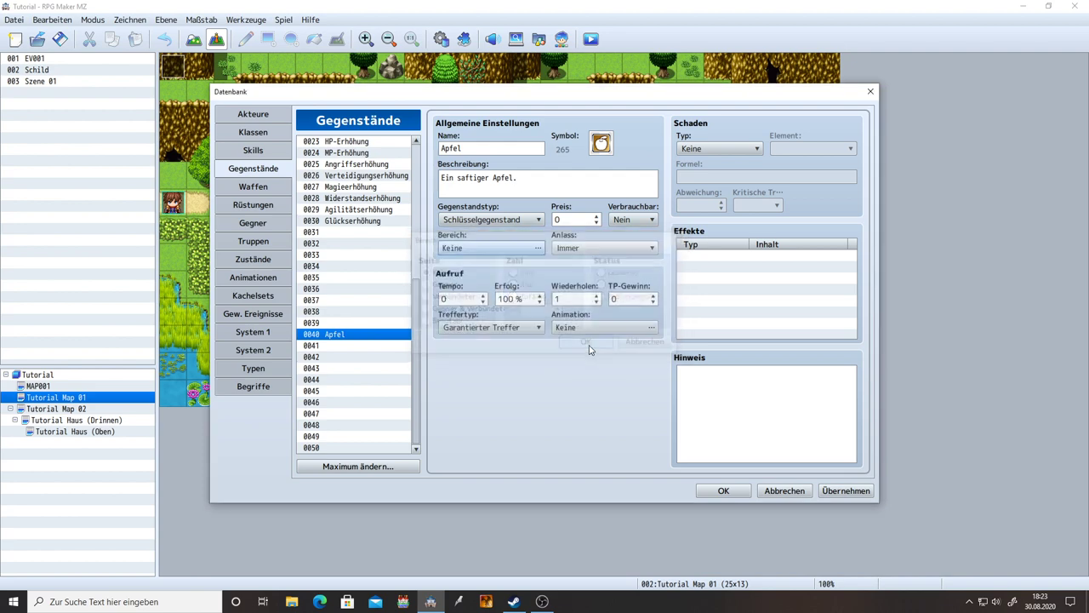
{"action": "left_click", "coordinate": [566, 249]}
{"action": "left_click", "coordinate": [572, 301]}
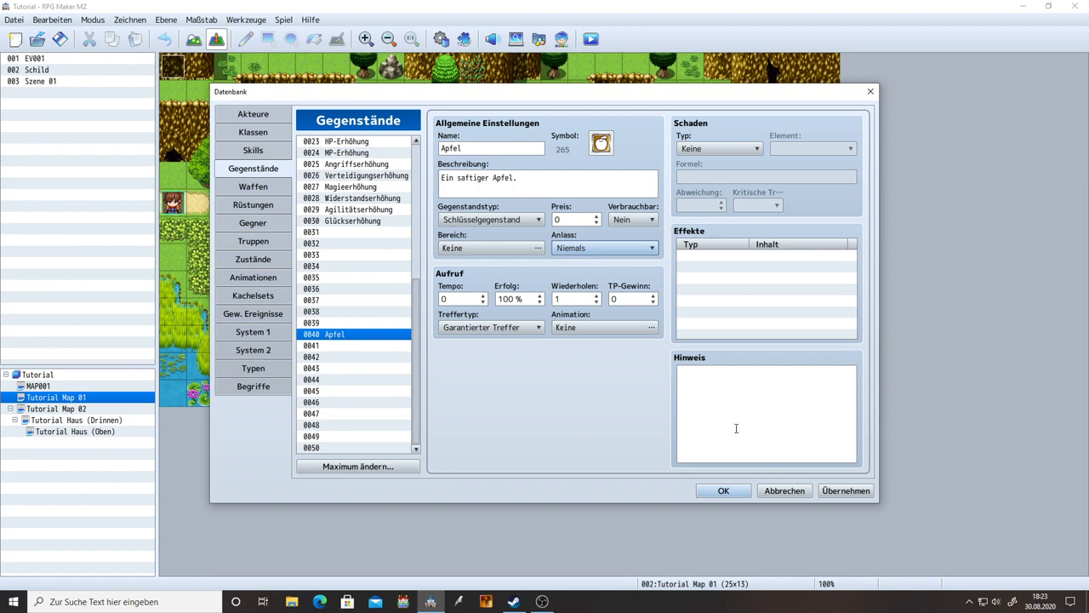
{"action": "left_click", "coordinate": [843, 491]}
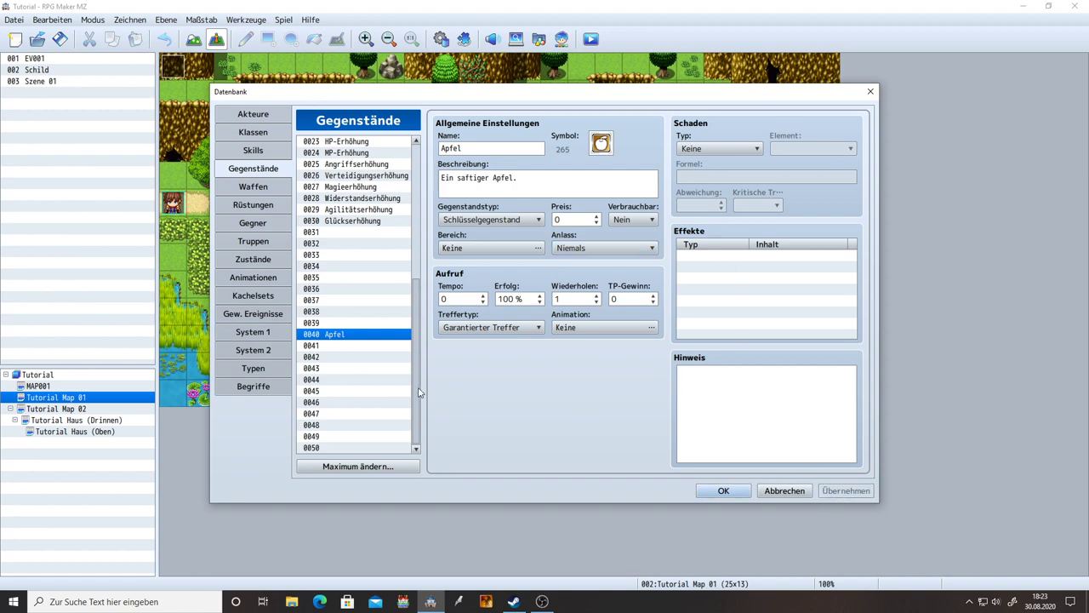
Step: Name the empty item slot 0039 above Apfel "------Qutest Items" as a category heading
{"action": "left_click", "coordinate": [328, 324]}
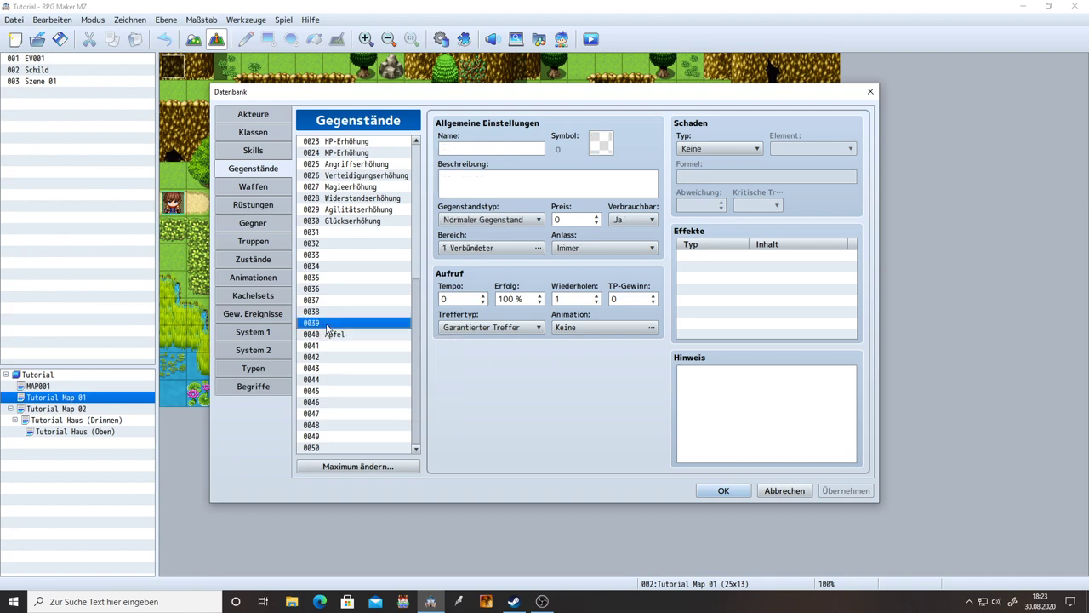
{"action": "scroll", "coordinate": [354, 270], "scroll_direction": "up", "scroll_amount": 1}
{"action": "scroll", "coordinate": [354, 270], "scroll_direction": "up", "scroll_amount": 2}
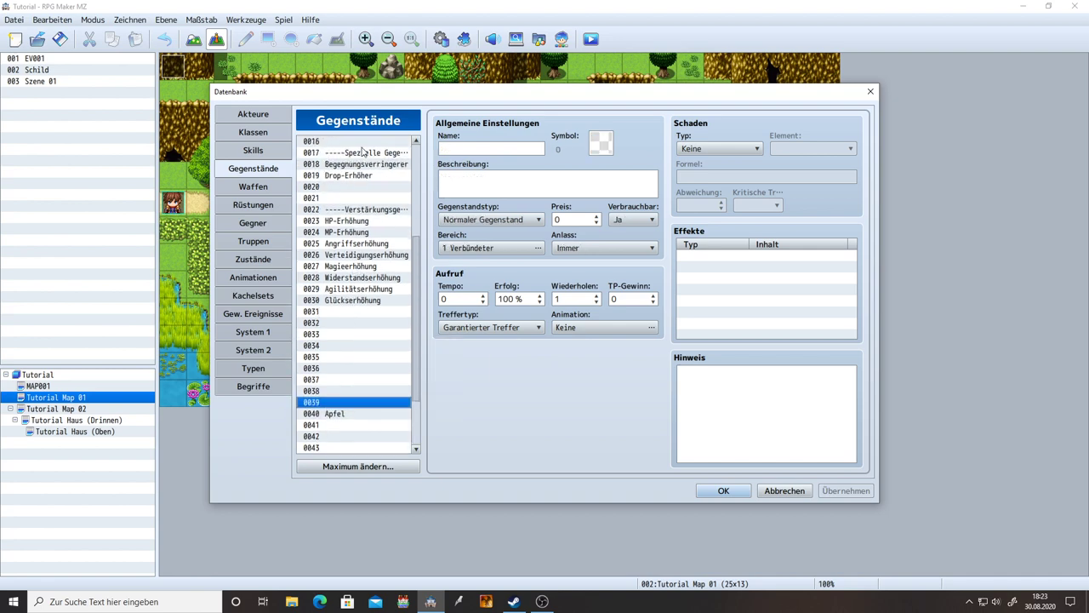
{"action": "left_click", "coordinate": [460, 151]}
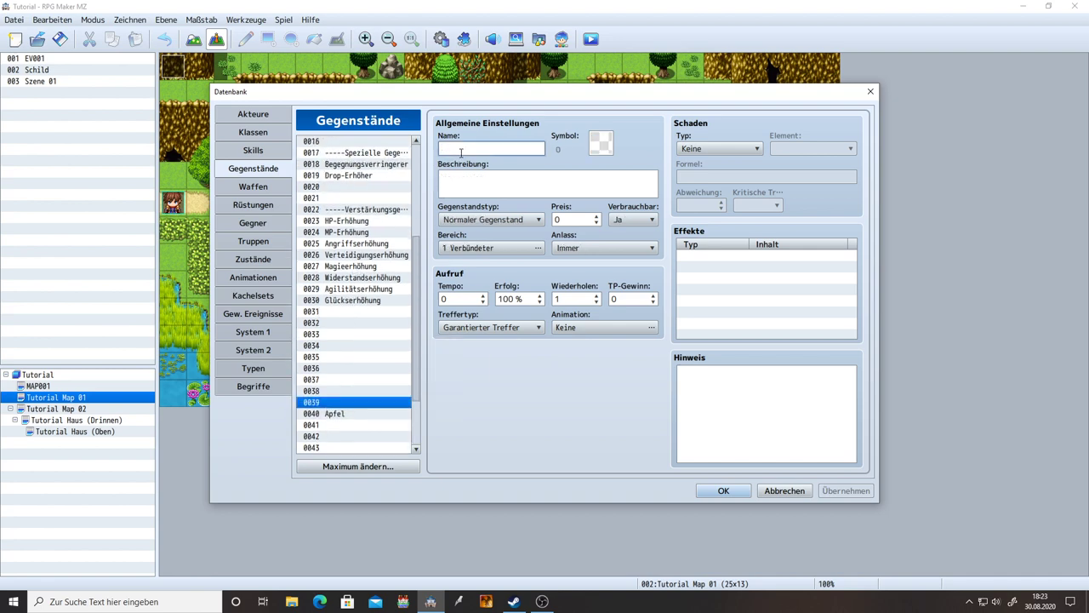
{"action": "type", "text": "------"}
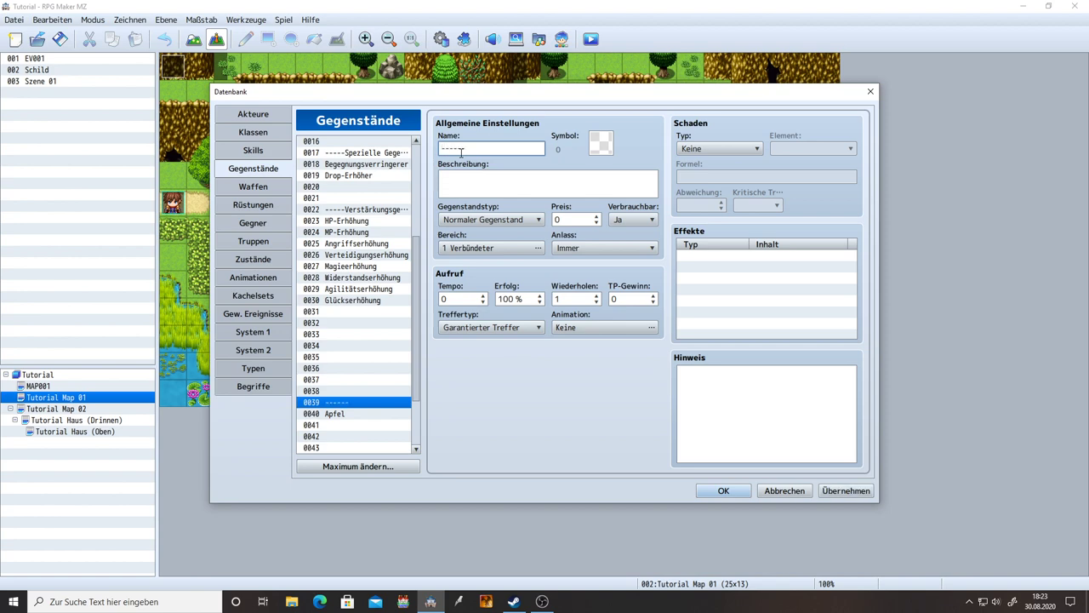
{"action": "type", "text": " Q"}
{"action": "key", "text": "BackSpace"}
{"action": "key", "text": "BackSpace"}
{"action": "key", "text": "BackSpace"}
{"action": "type", "text": "Qutest Items"}
Step: Look through the empty item slots below Apfel that are available for further quest items
{"action": "scroll", "coordinate": [387, 366], "scroll_direction": "down", "scroll_amount": 1}
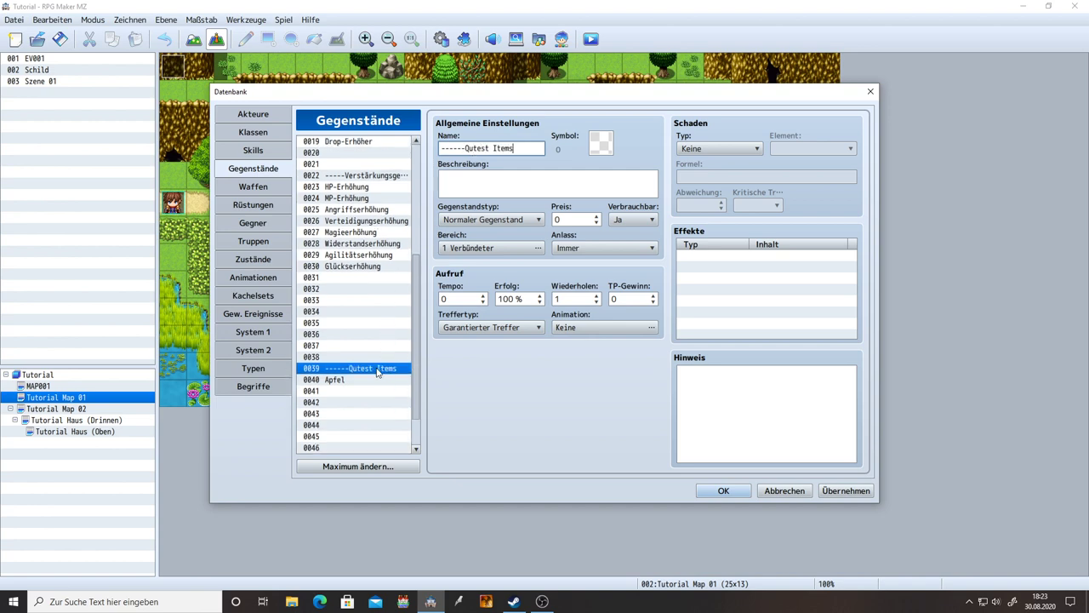
{"action": "left_click", "coordinate": [351, 390]}
{"action": "left_click", "coordinate": [349, 402]}
{"action": "left_click", "coordinate": [350, 425]}
{"action": "scroll", "coordinate": [353, 447], "scroll_direction": "down", "scroll_amount": 2}
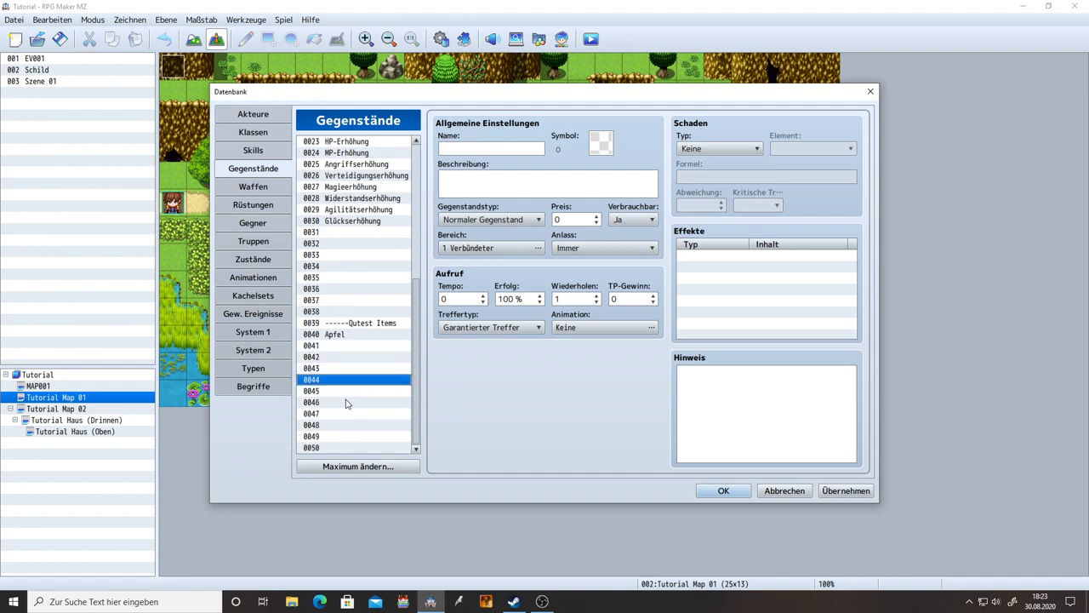
{"action": "left_click", "coordinate": [347, 404]}
{"action": "left_click", "coordinate": [357, 434]}
{"action": "left_click", "coordinate": [366, 382]}
{"action": "left_click", "coordinate": [368, 346]}
{"action": "scroll", "coordinate": [367, 353], "scroll_direction": "up", "scroll_amount": 2}
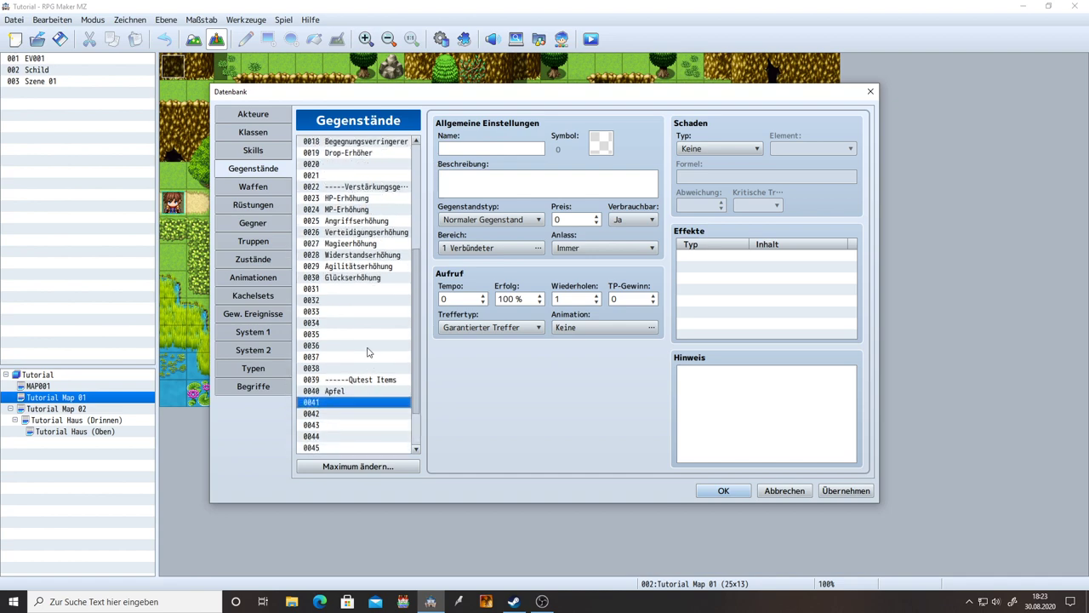
{"action": "scroll", "coordinate": [371, 394], "scroll_direction": "down", "scroll_amount": 1}
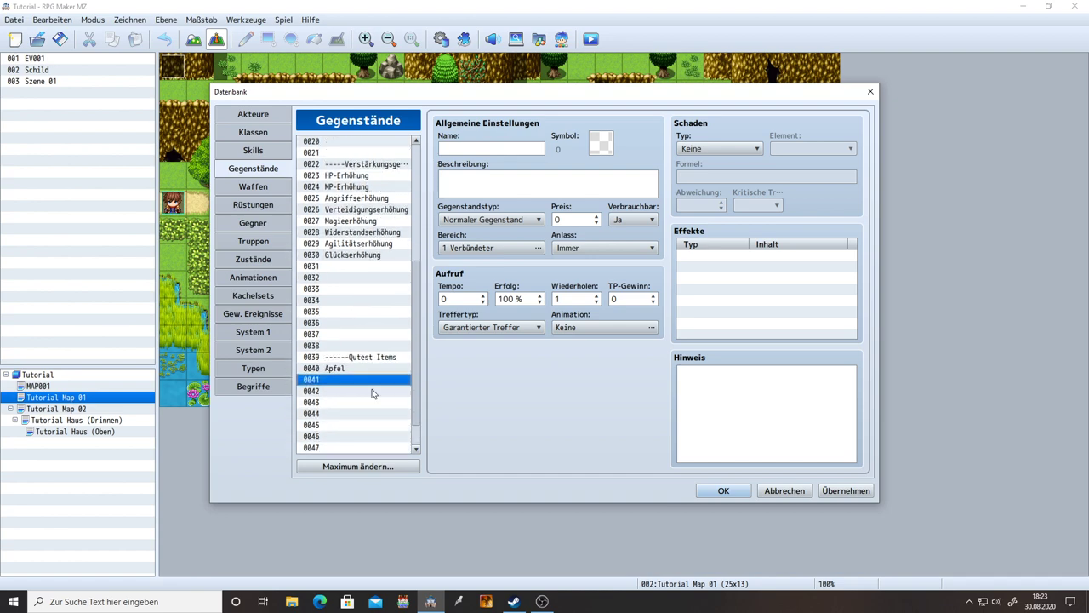
{"action": "scroll", "coordinate": [372, 393], "scroll_direction": "down", "scroll_amount": 1}
Step: Review how category headings group the item list, from the recovery items through the special and enhancement items to the quest items
{"action": "scroll", "coordinate": [372, 393], "scroll_direction": "up", "scroll_amount": 7}
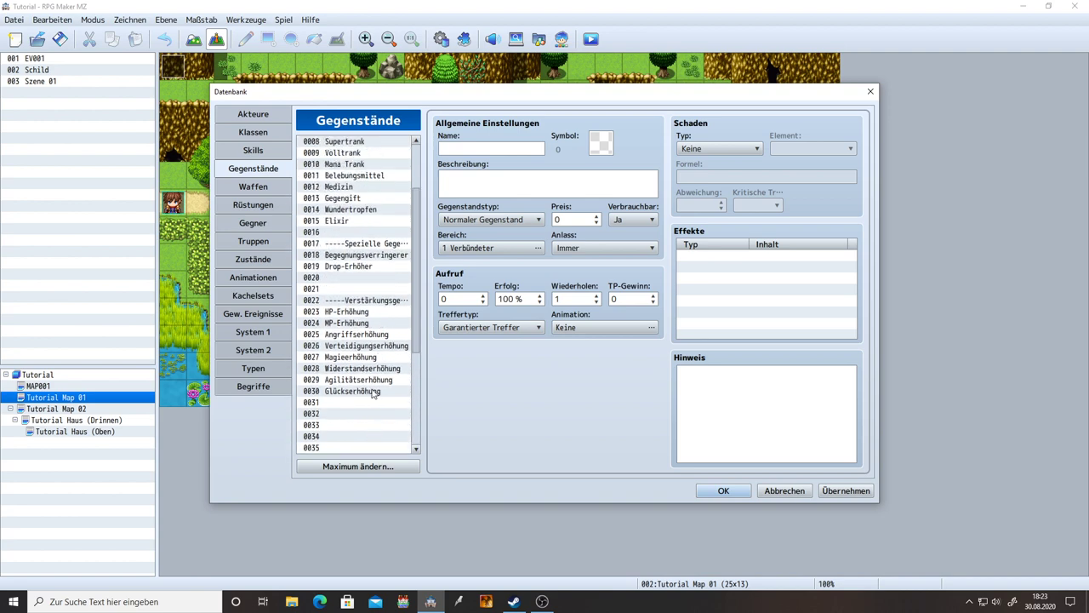
{"action": "scroll", "coordinate": [372, 393], "scroll_direction": "up", "scroll_amount": 1}
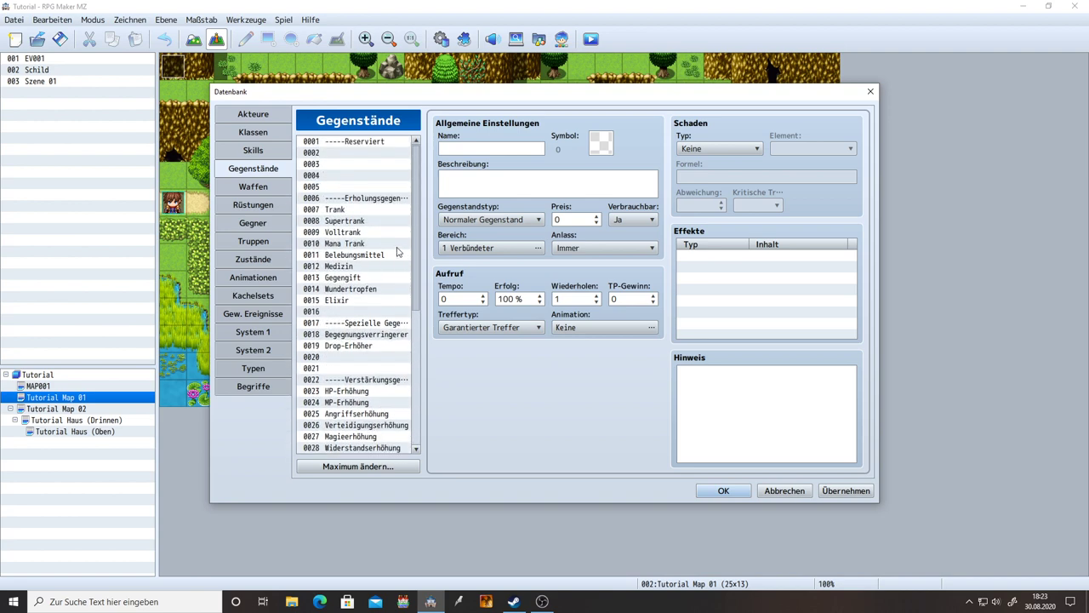
{"action": "left_click", "coordinate": [371, 199]}
{"action": "left_click_drag", "start_coordinate": [366, 219], "coordinate": [370, 312]}
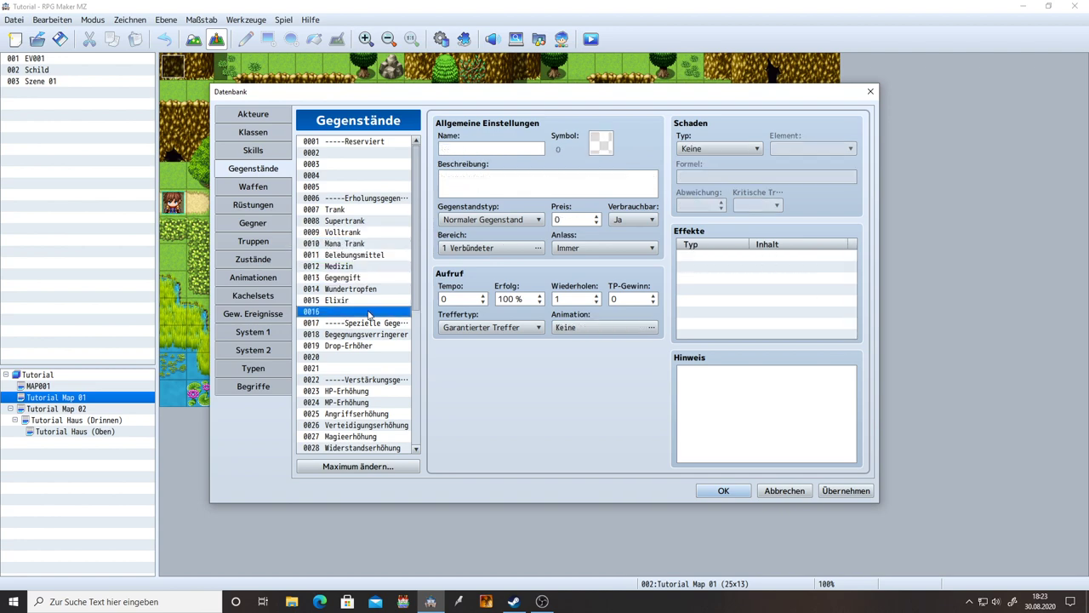
{"action": "scroll", "coordinate": [371, 311], "scroll_direction": "down", "scroll_amount": 1}
{"action": "left_click", "coordinate": [374, 288]}
{"action": "left_click", "coordinate": [372, 299]}
{"action": "scroll", "coordinate": [372, 299], "scroll_direction": "down", "scroll_amount": 3}
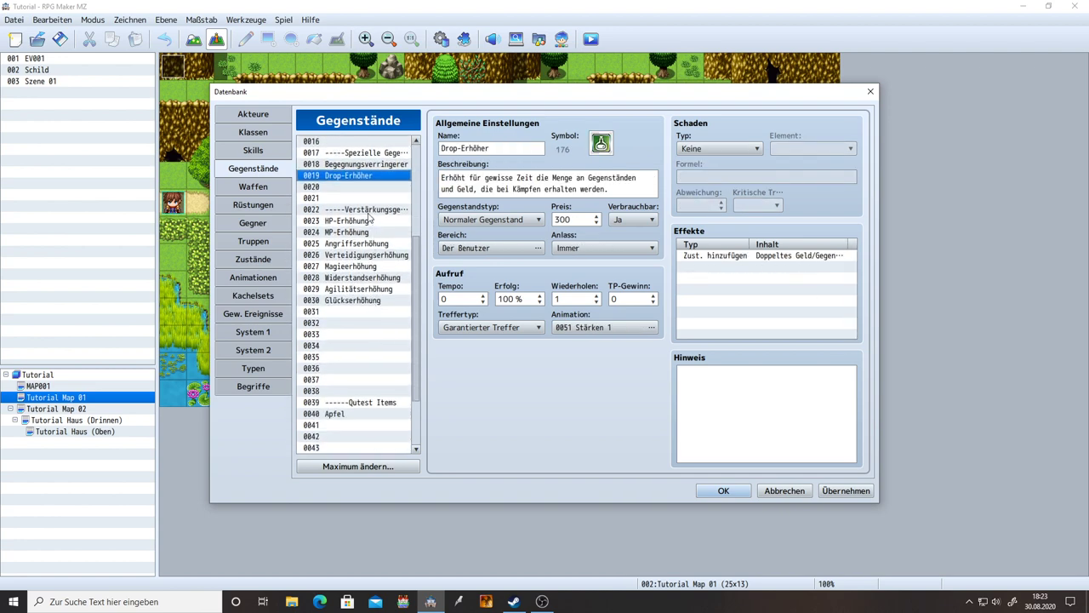
{"action": "left_click_drag", "start_coordinate": [372, 223], "coordinate": [366, 312]}
{"action": "scroll", "coordinate": [365, 377], "scroll_direction": "down", "scroll_amount": 1}
{"action": "key", "text": "End"}
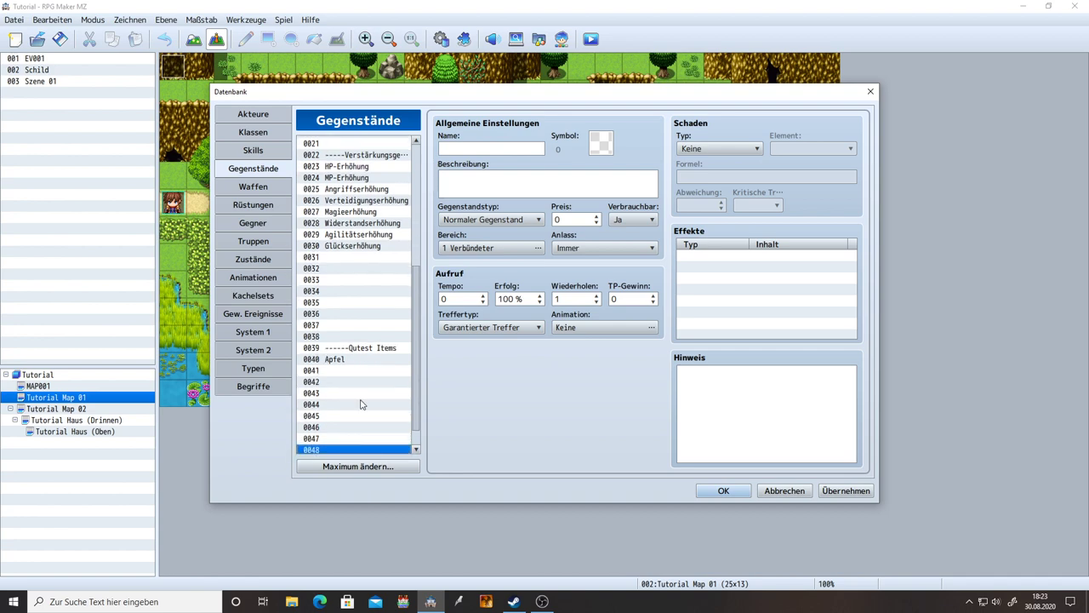
{"action": "scroll", "coordinate": [360, 401], "scroll_direction": "up", "scroll_amount": 2}
{"action": "scroll", "coordinate": [372, 340], "scroll_direction": "up", "scroll_amount": 2}
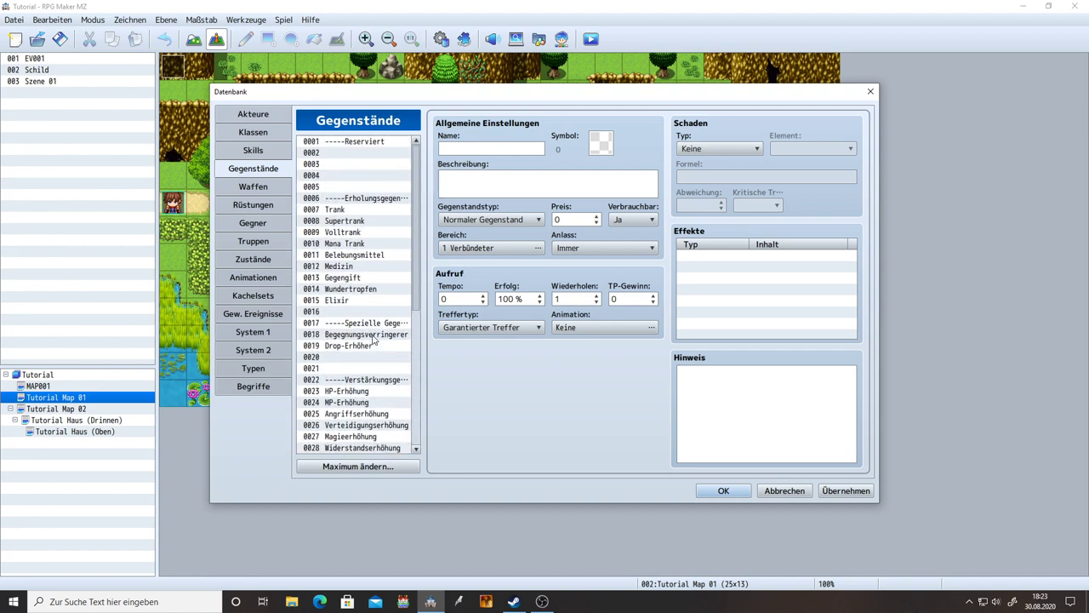
{"action": "scroll", "coordinate": [379, 357], "scroll_direction": "down", "scroll_amount": 7}
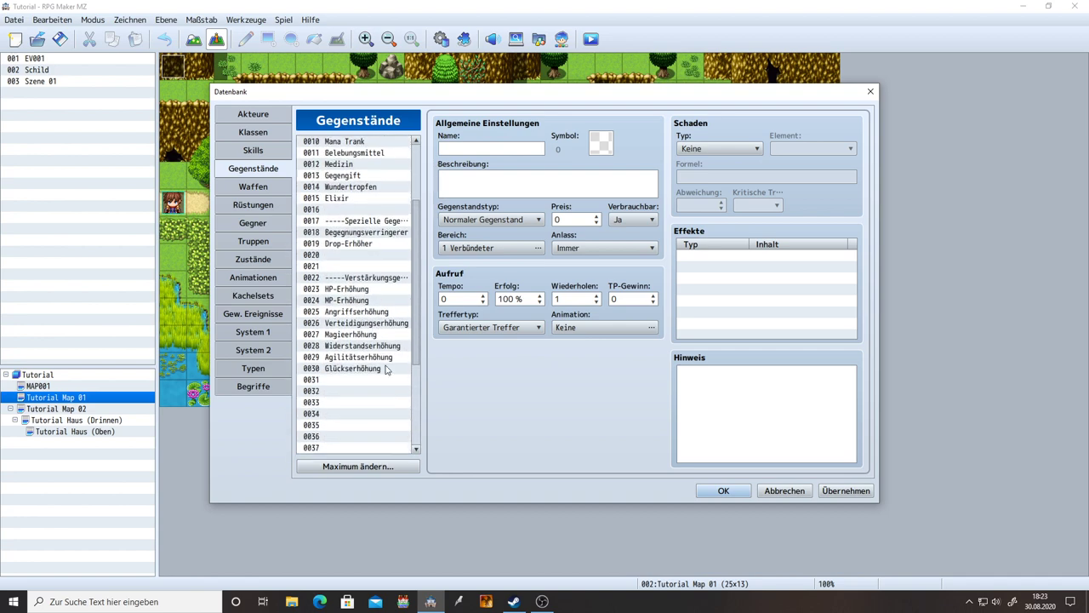
Step: Apply the item changes, close the database, and switch to Tutorial Map 02
{"action": "left_click", "coordinate": [841, 491]}
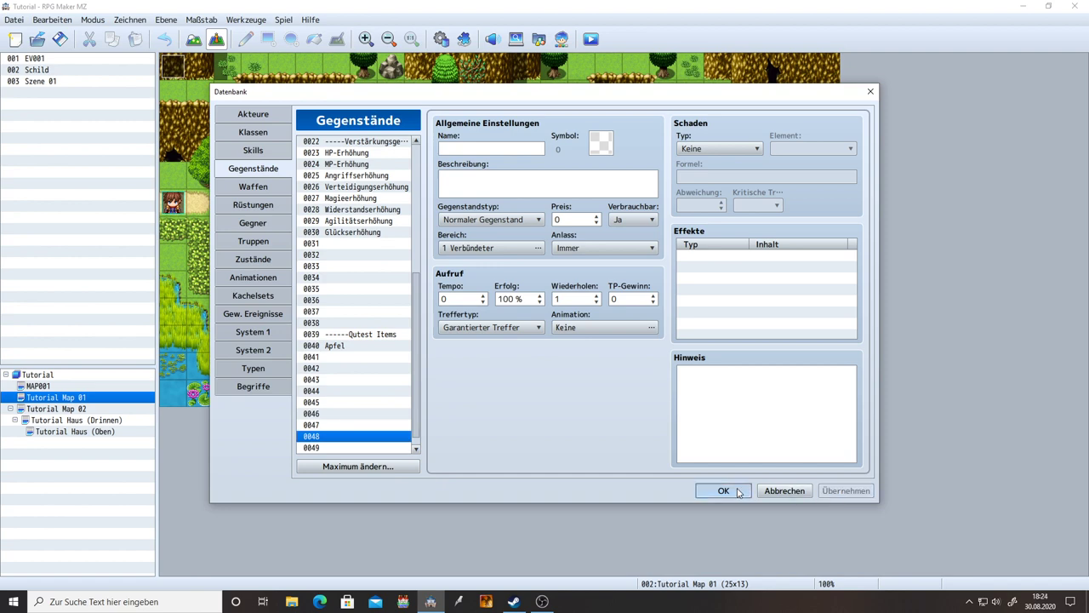
{"action": "left_click", "coordinate": [723, 491]}
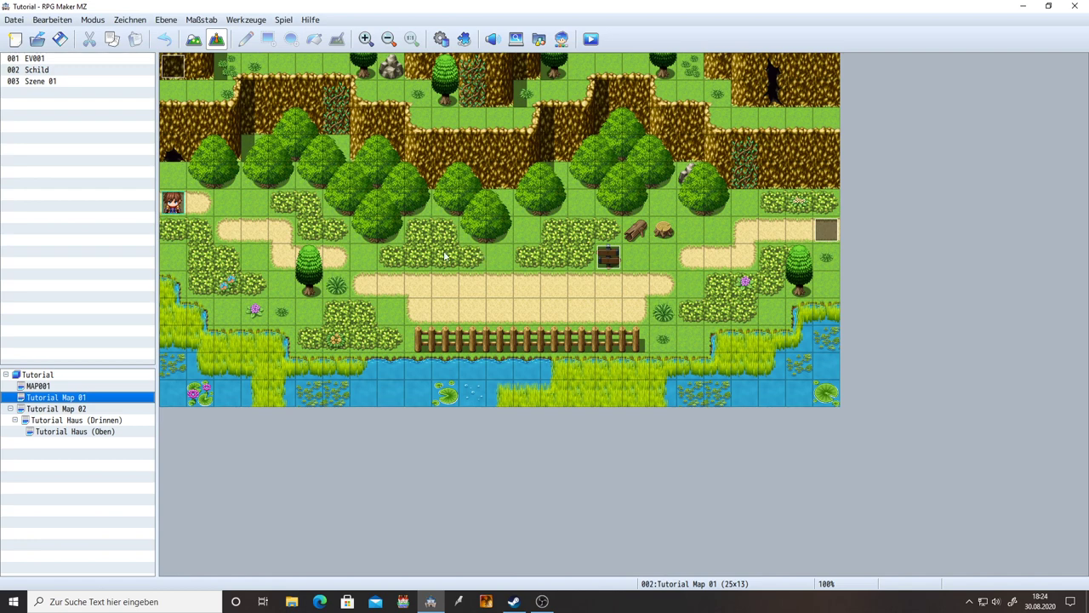
{"action": "left_click", "coordinate": [85, 410]}
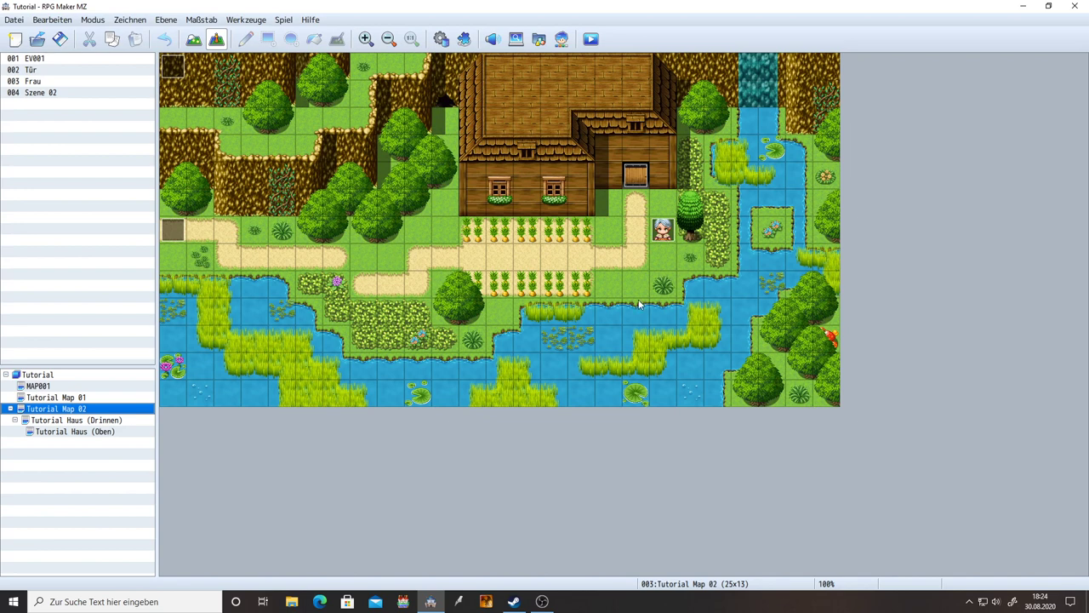
Step: Examine the Frau event beside the house, checking its conditions and command list
{"action": "left_click", "coordinate": [141, 92]}
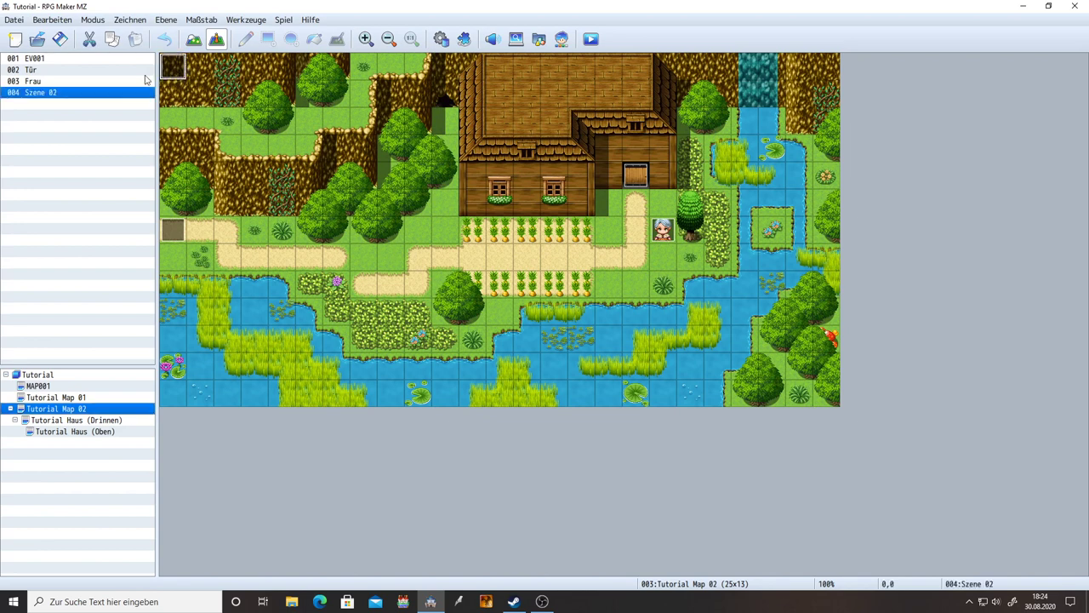
{"action": "left_click", "coordinate": [50, 81]}
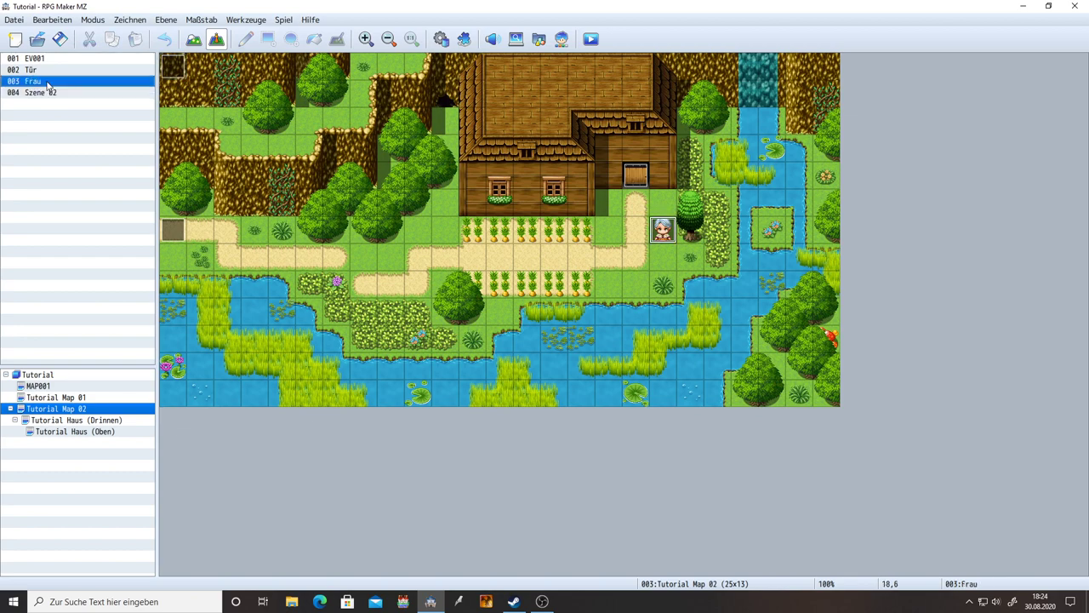
{"action": "double_click", "coordinate": [664, 232]}
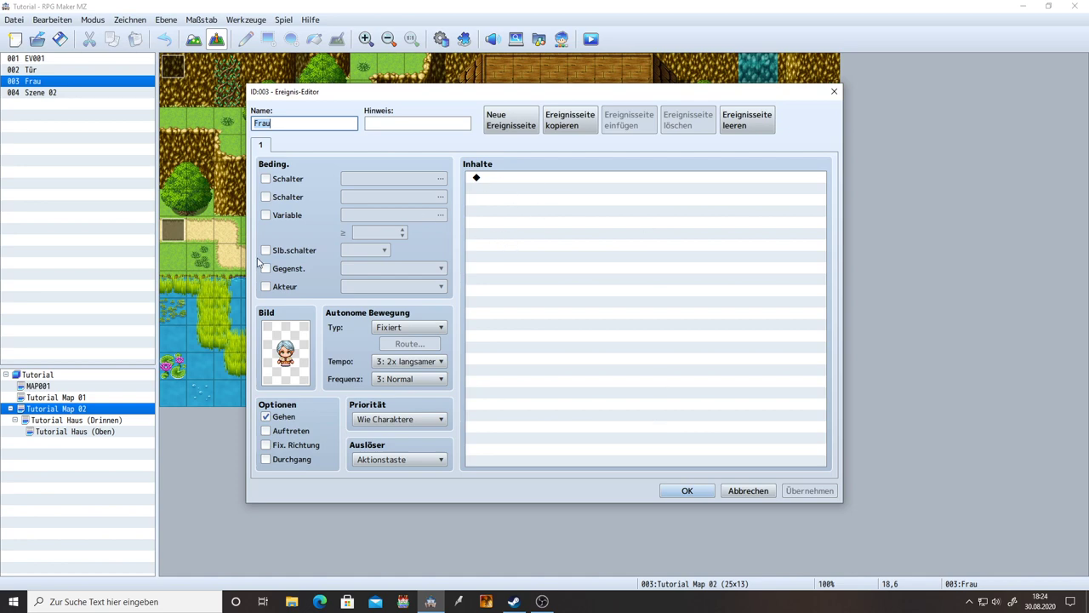
{"action": "left_click", "coordinate": [689, 497]}
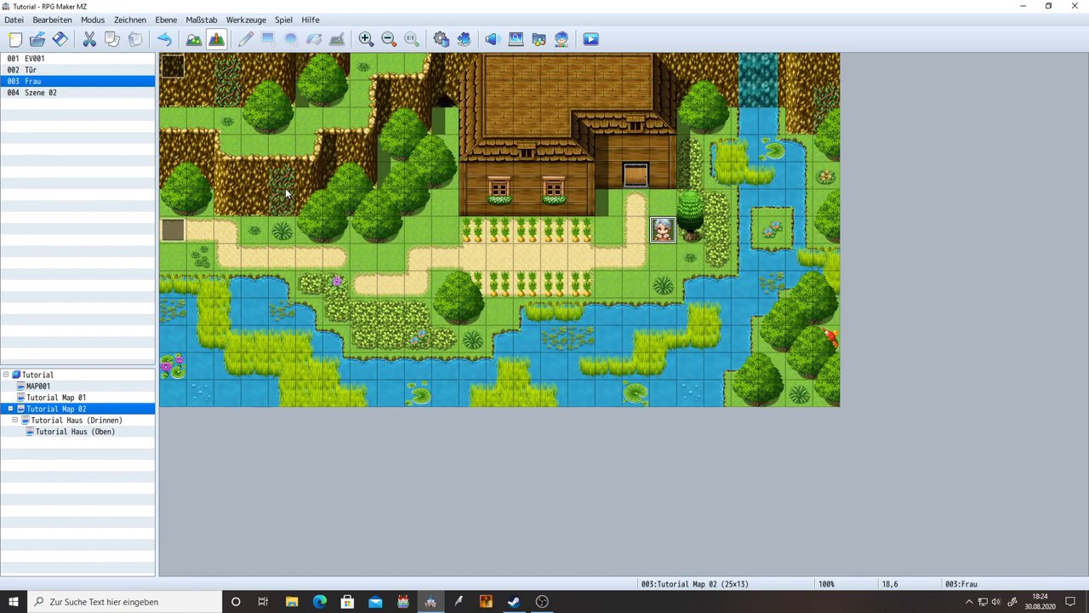
{"action": "left_click", "coordinate": [184, 72]}
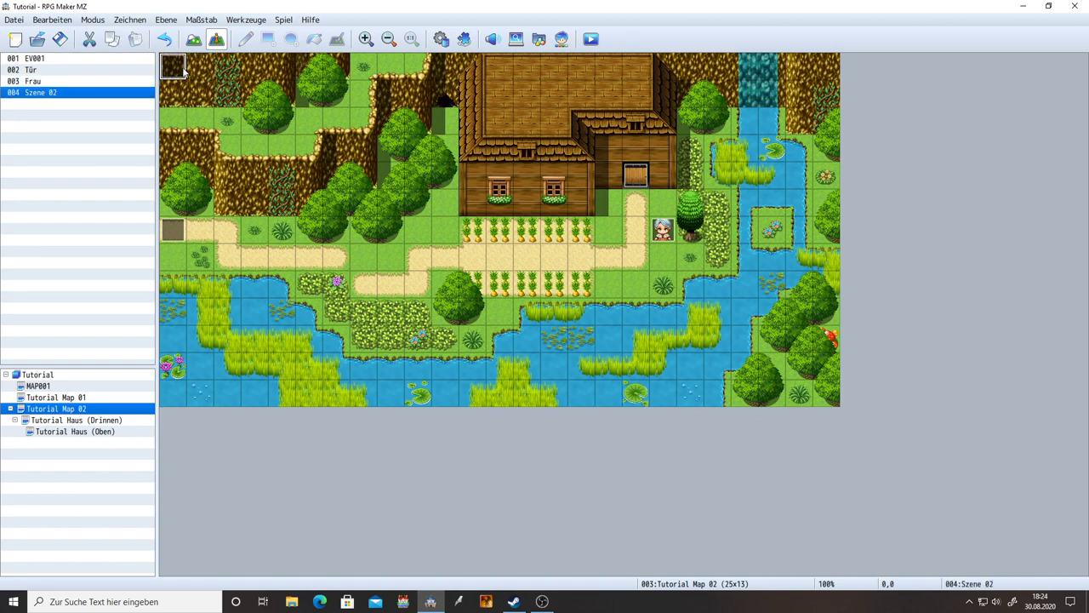
{"action": "double_click", "coordinate": [663, 231]}
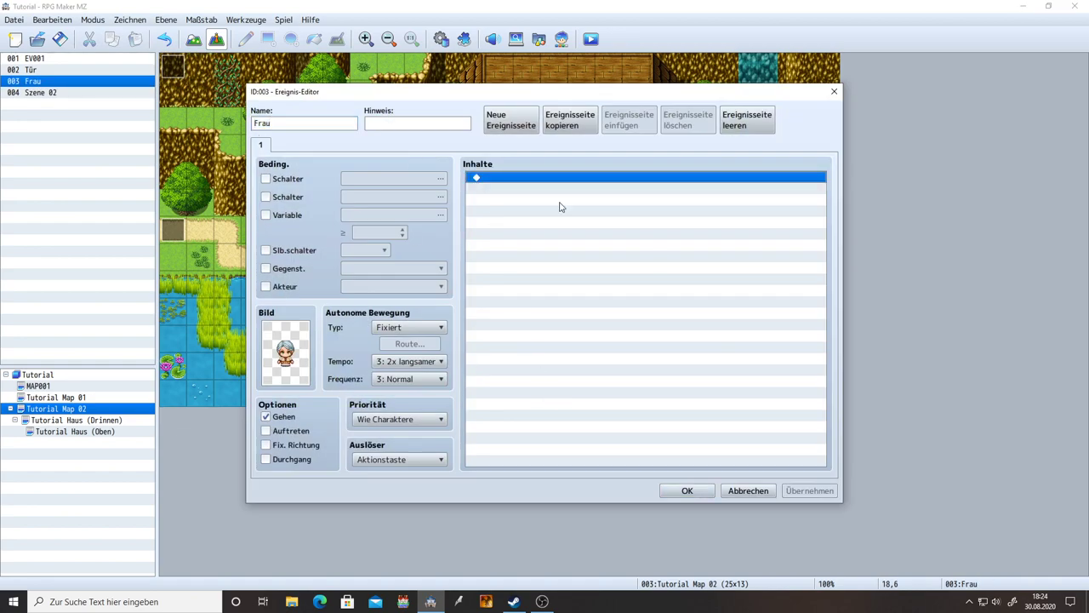
{"action": "left_click", "coordinate": [689, 491]}
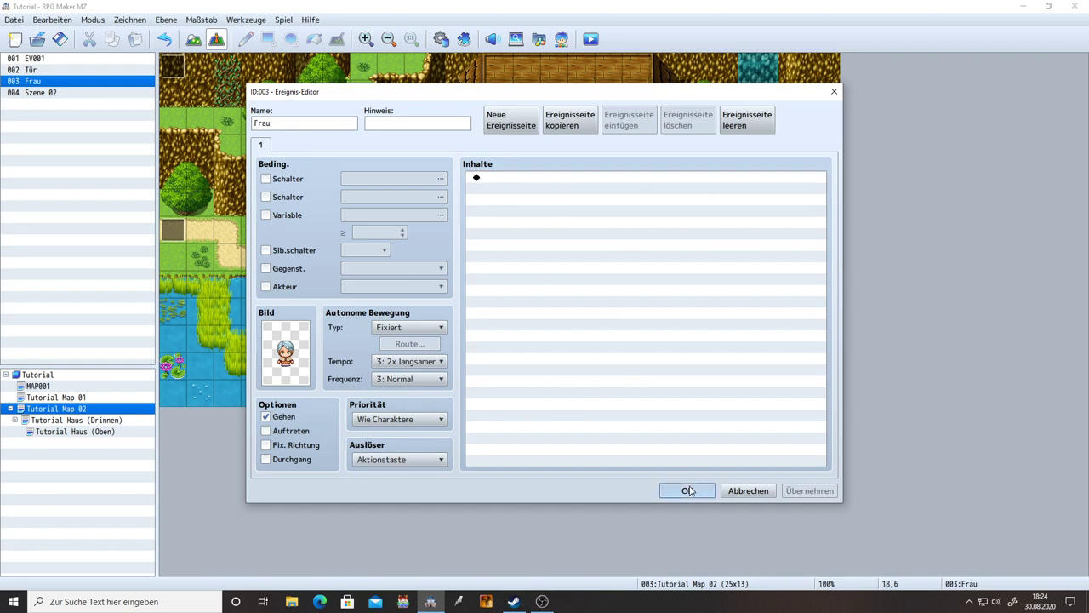
Step: Open the Szene 02 event and select Frau's text message near the end of its first page
{"action": "left_click", "coordinate": [170, 73]}
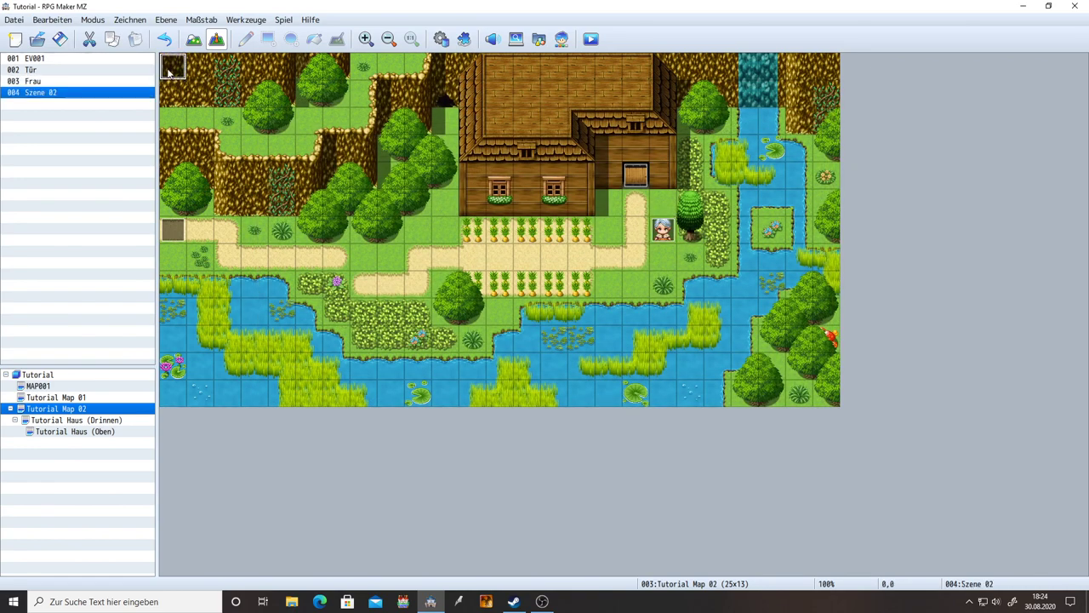
{"action": "double_click", "coordinate": [169, 73]}
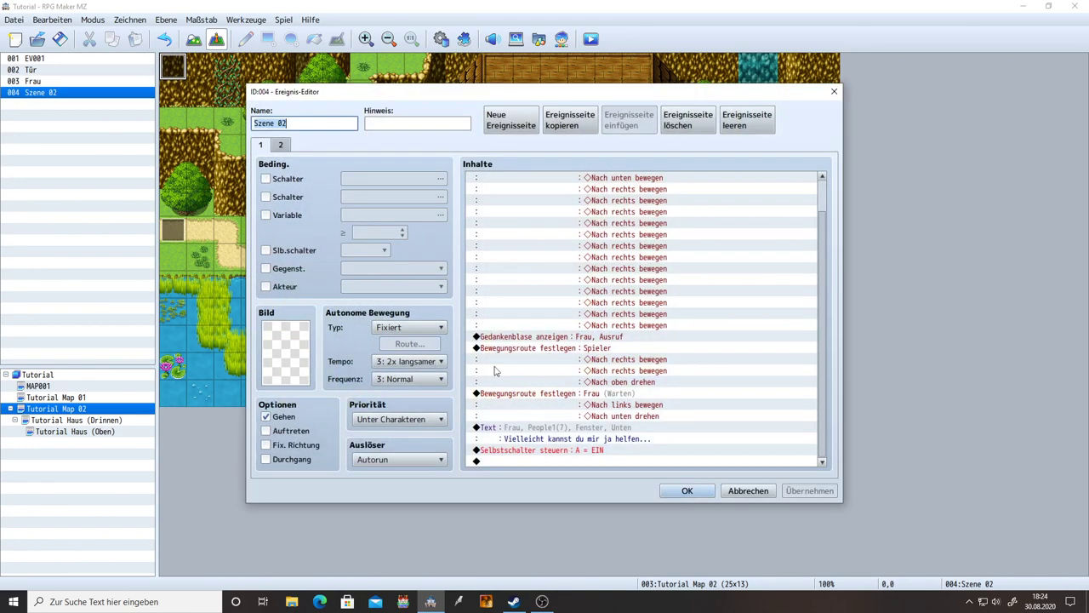
{"action": "left_click", "coordinate": [542, 436]}
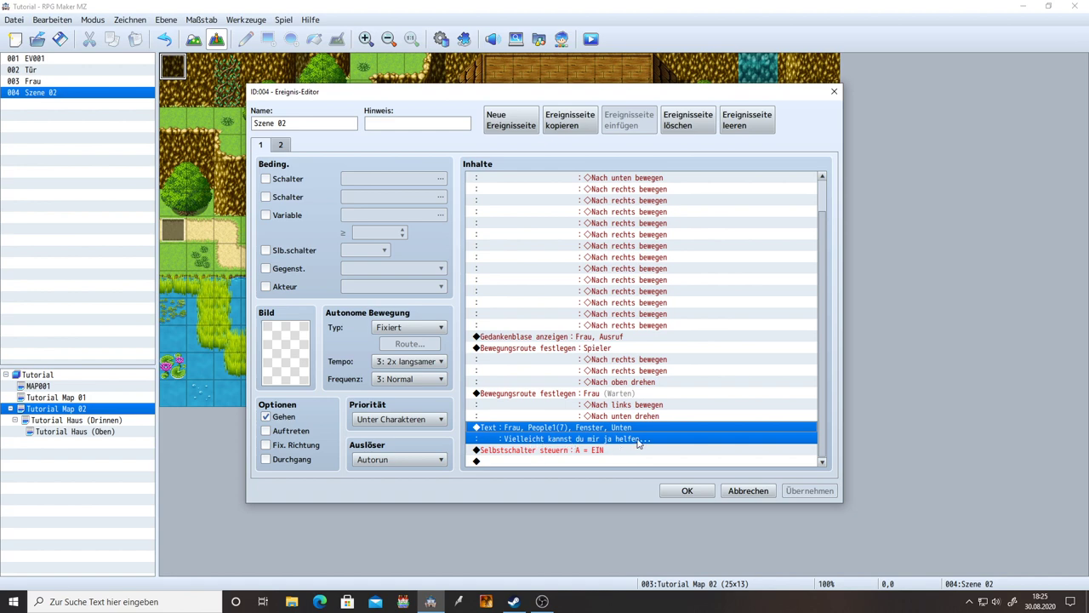
{"action": "right_click", "coordinate": [575, 431]}
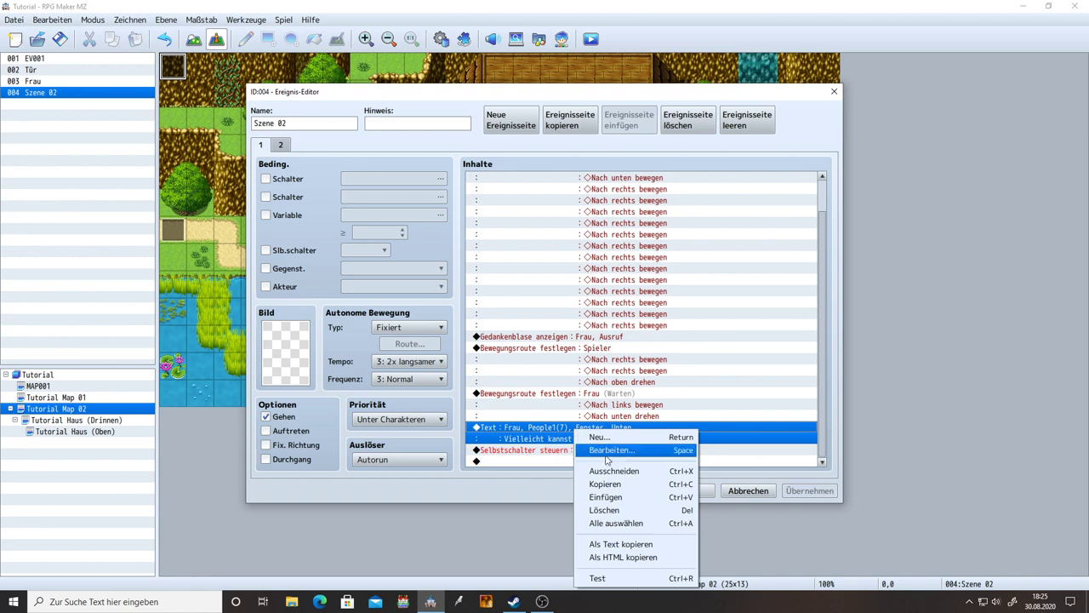
{"action": "left_click", "coordinate": [536, 432]}
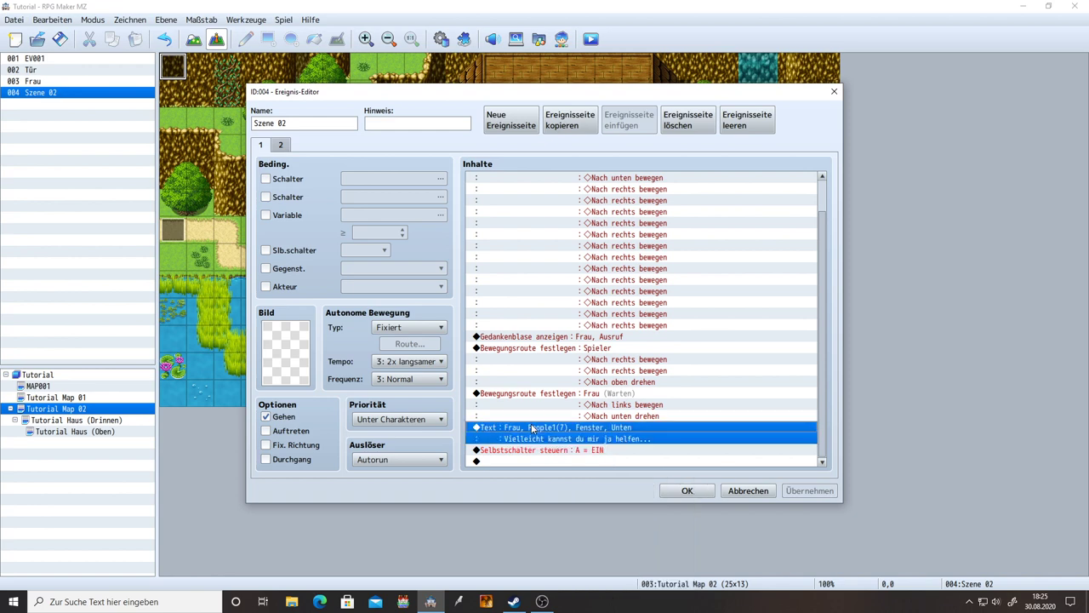
Step: Append "Mein Mann hat hunger. Kannst du ihm bitte diesen wunderschönen Apfel bringen?" to Frau's text on two new lines, and apply the changes
{"action": "double_click", "coordinate": [533, 428]}
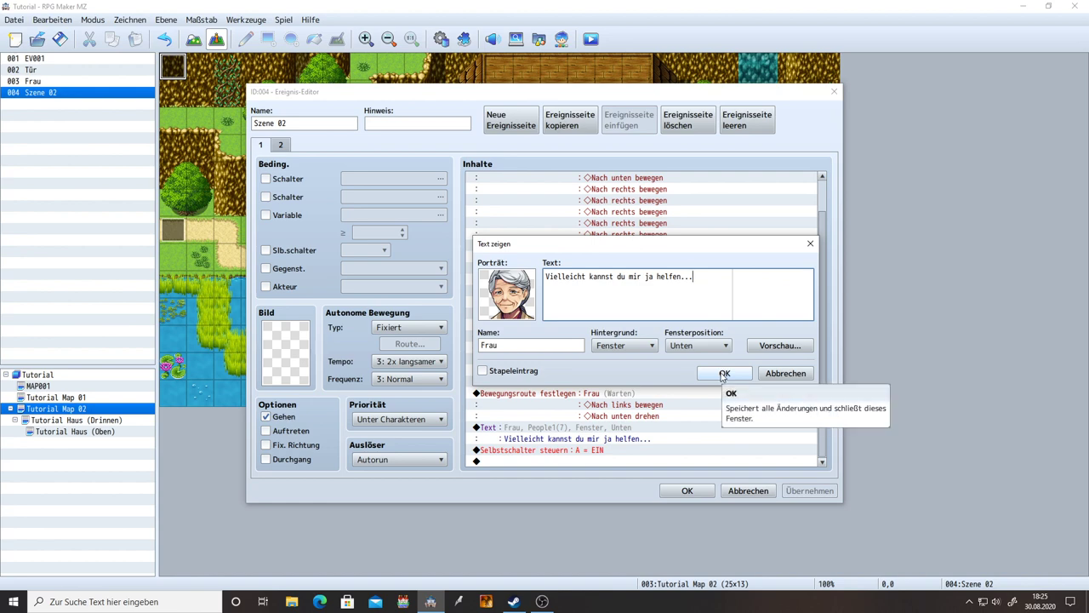
{"action": "type", "text": "Mein "}
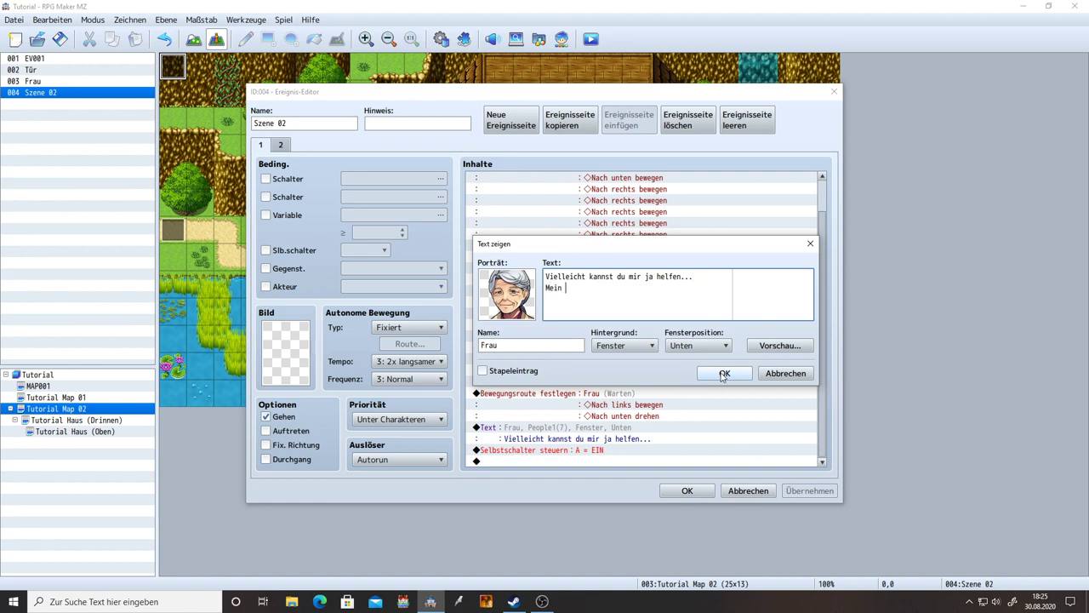
{"action": "type", "text": "Mann hat hunger. Kannst du ihm bitt"}
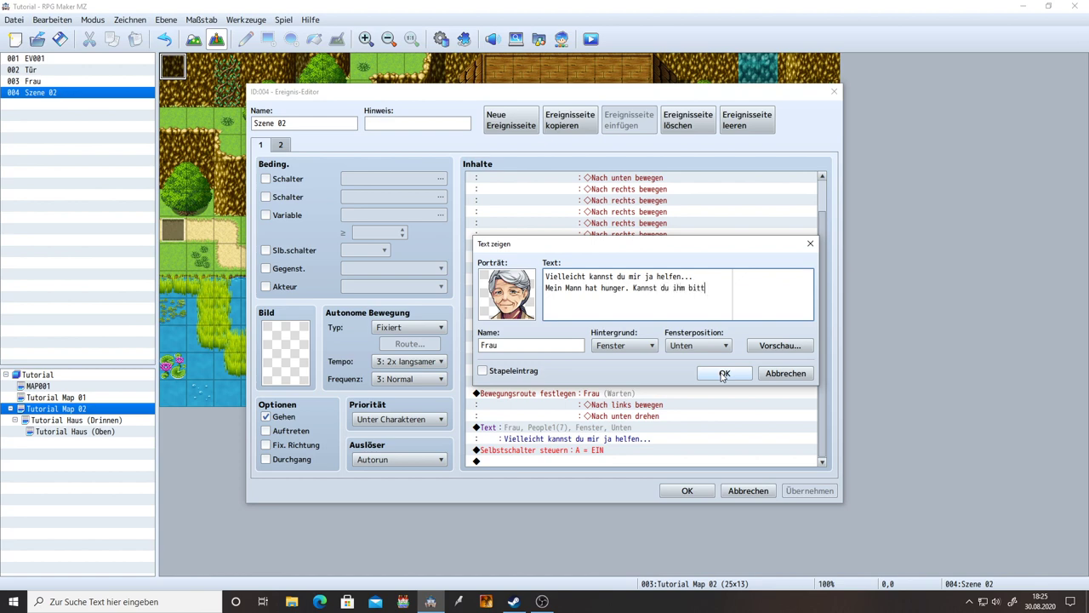
{"action": "type", "text": "e"}
{"action": "key", "text": "Return"}
{"action": "type", "text": "diesen wunderschönen Apfel br"}
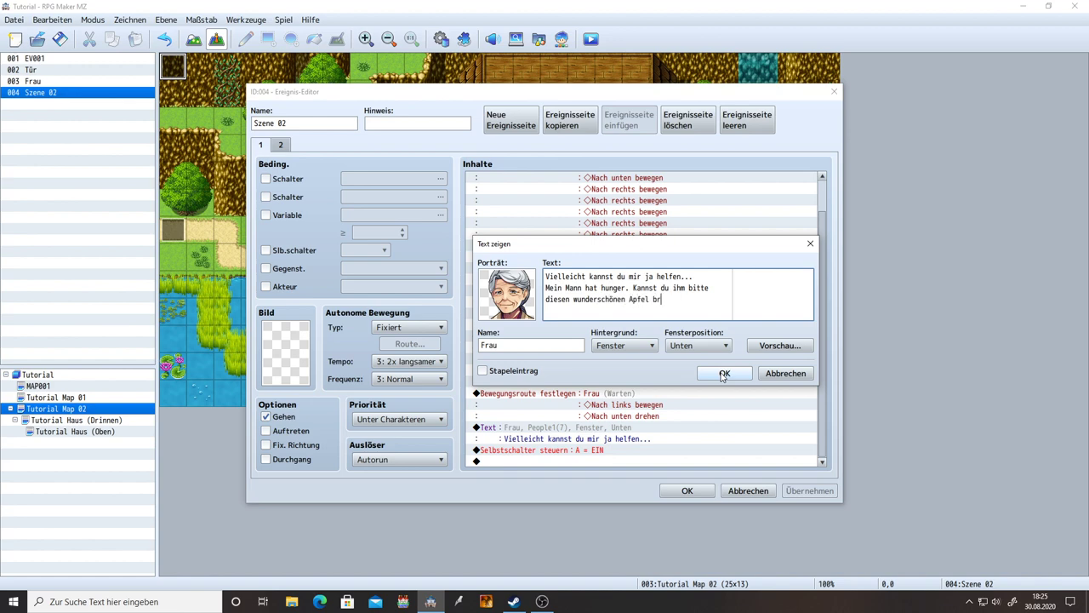
{"action": "type", "text": "ingen?"}
{"action": "left_click", "coordinate": [722, 375]}
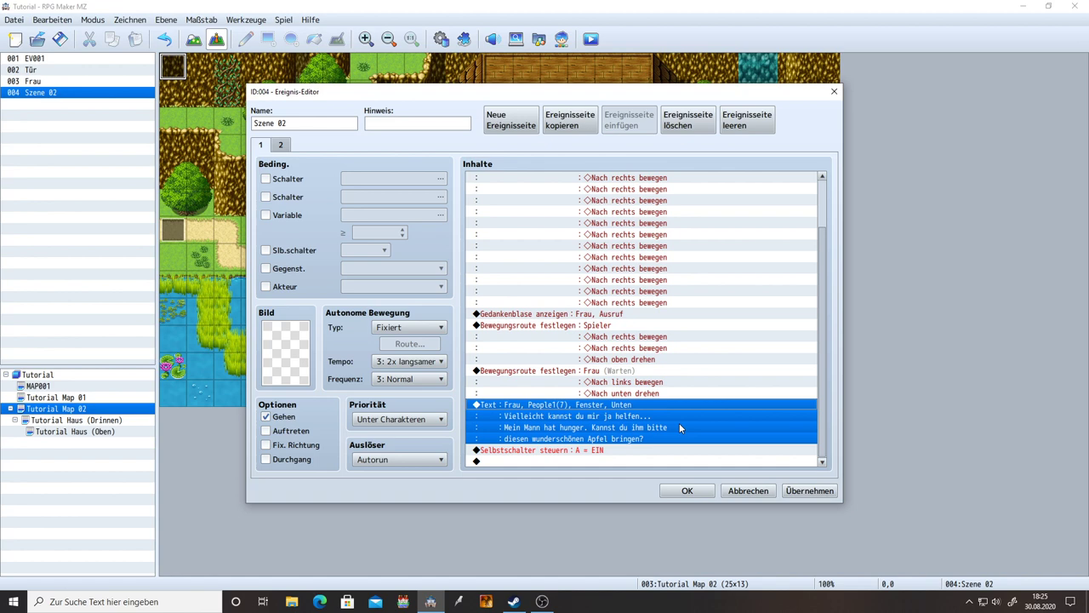
{"action": "left_click", "coordinate": [802, 493]}
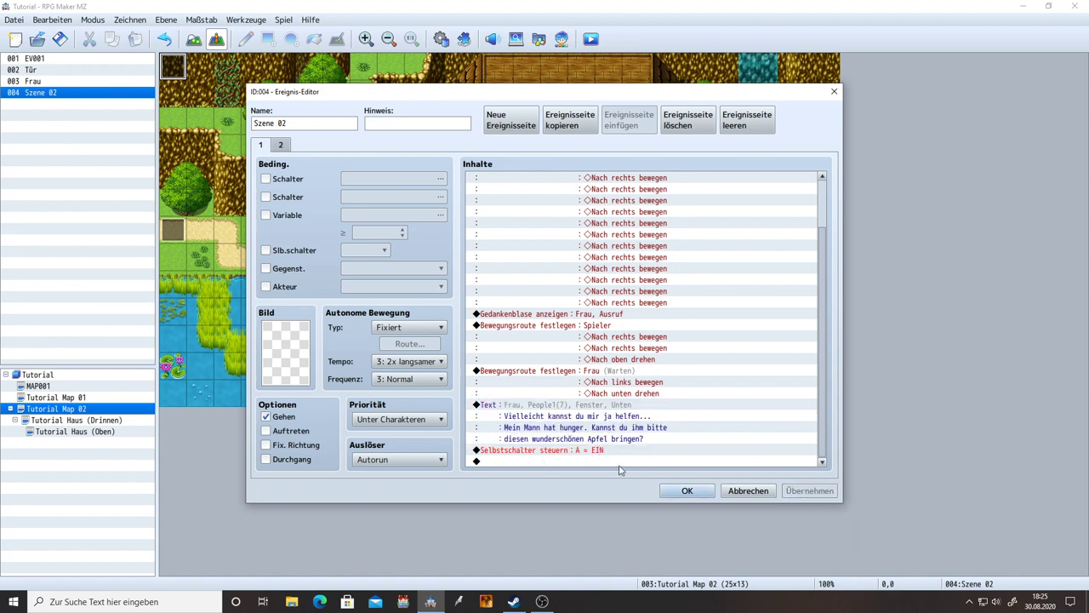
Step: Delete the Selbstschalter steuern command that follows Frau's text in Szene 02
{"action": "left_click", "coordinate": [566, 451]}
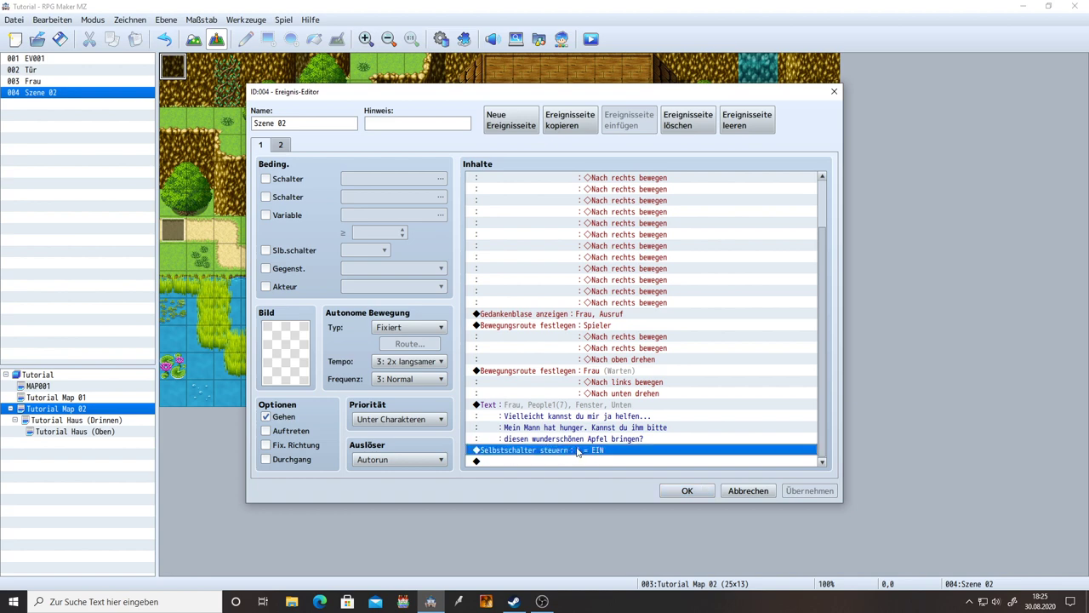
{"action": "key", "text": "Delete"}
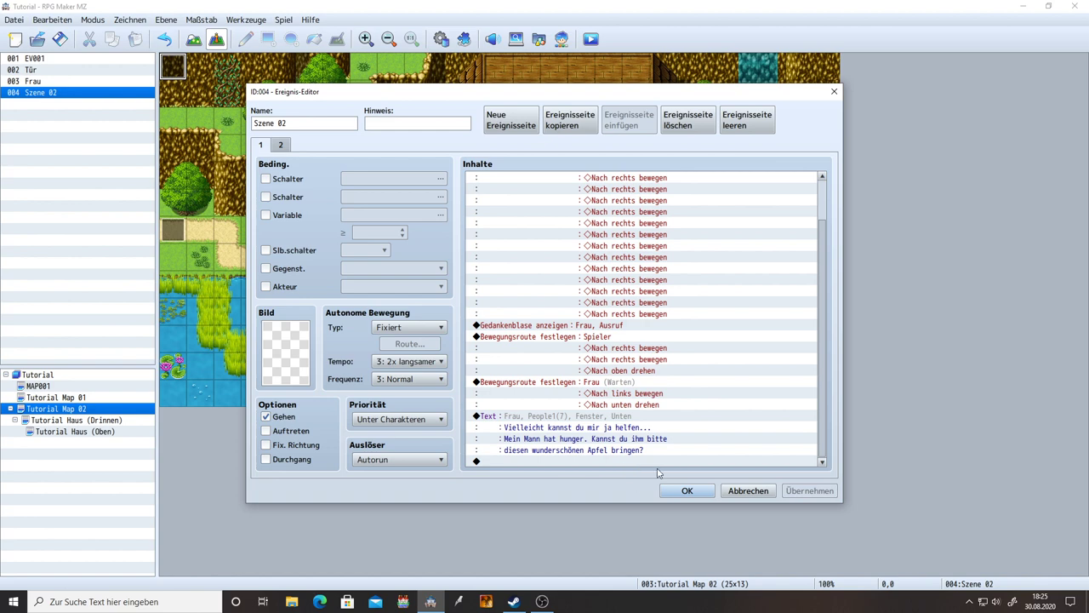
{"action": "left_click", "coordinate": [570, 461]}
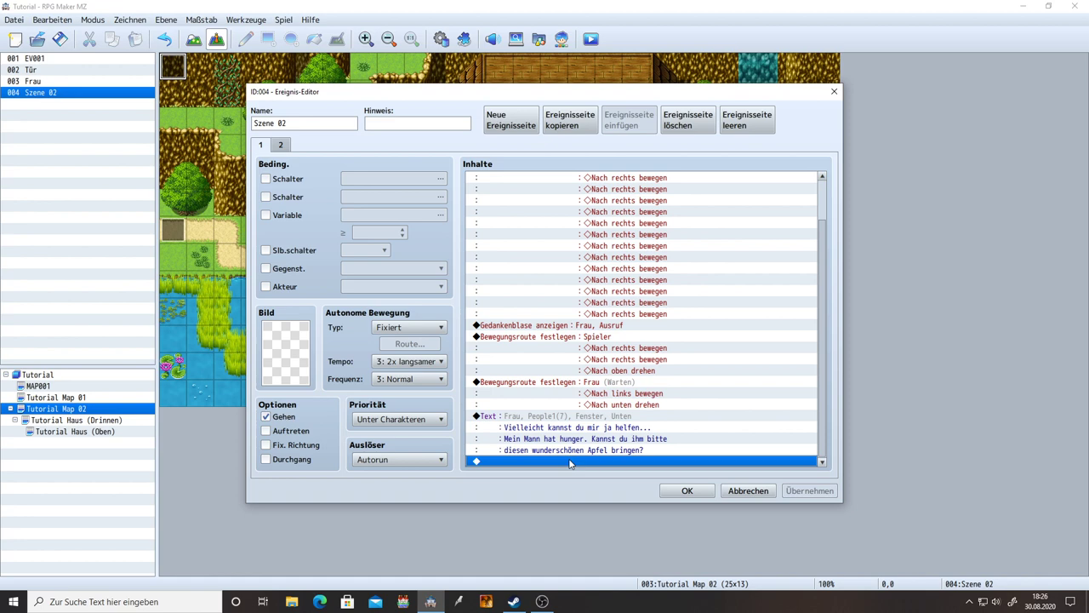
{"action": "double_click", "coordinate": [570, 461]}
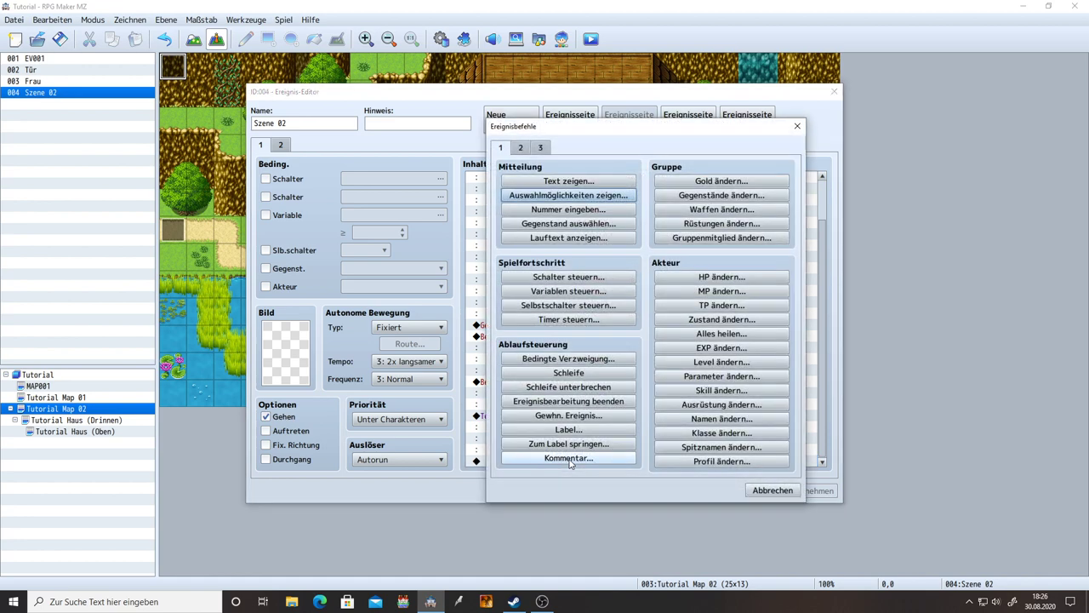
{"action": "left_click", "coordinate": [797, 126]}
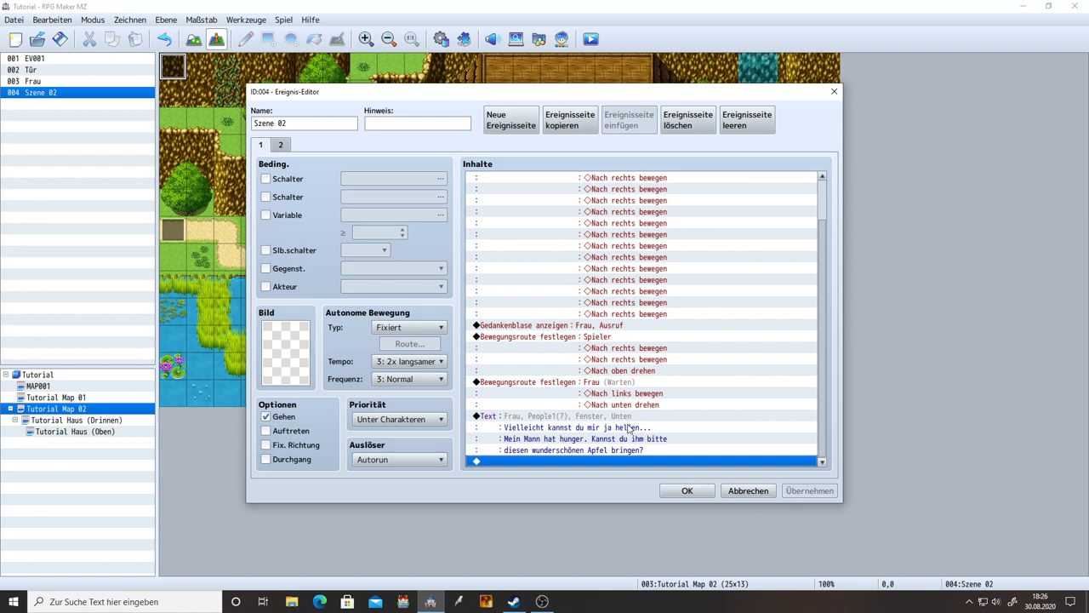
{"action": "double_click", "coordinate": [618, 385]}
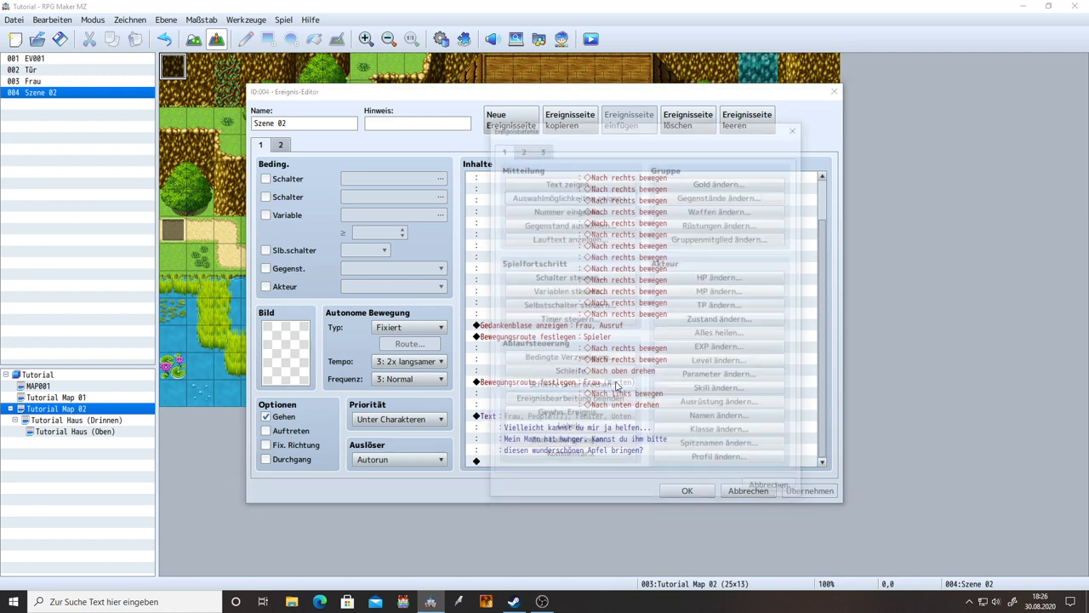
{"action": "left_click", "coordinate": [770, 491]}
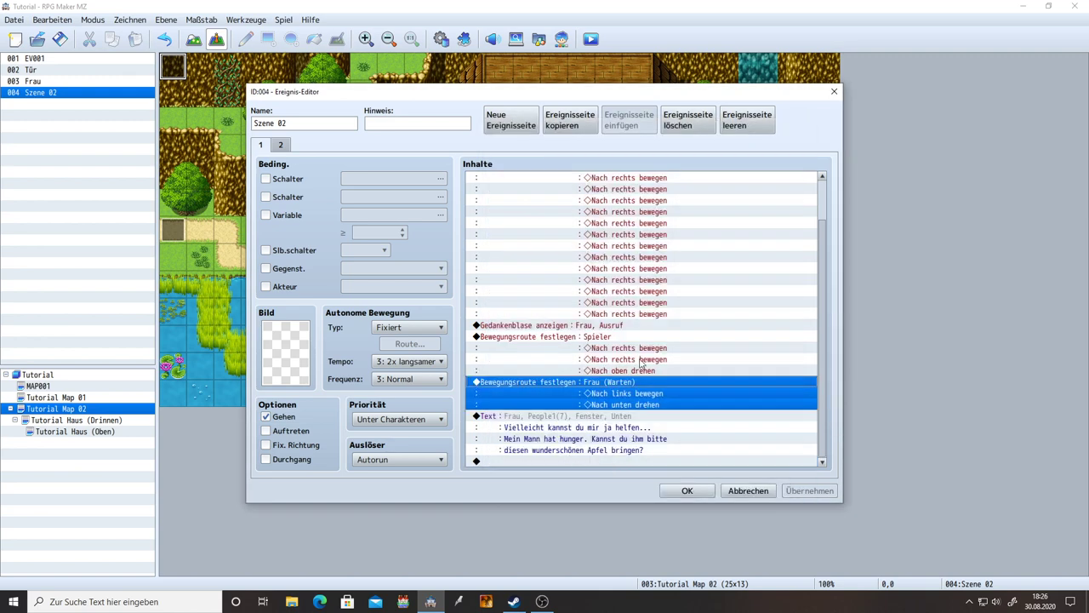
Step: Insert a Ja/Nein choice command after Frau's text in Szene 02, with Fenster as background and Rechts as window position
{"action": "left_click", "coordinate": [566, 461]}
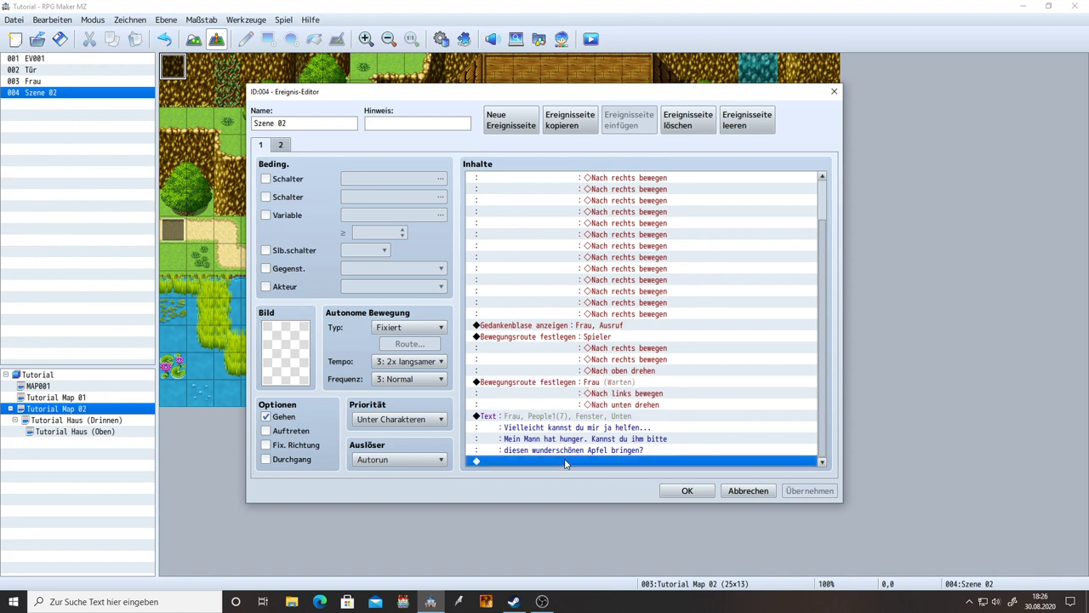
{"action": "double_click", "coordinate": [580, 461]}
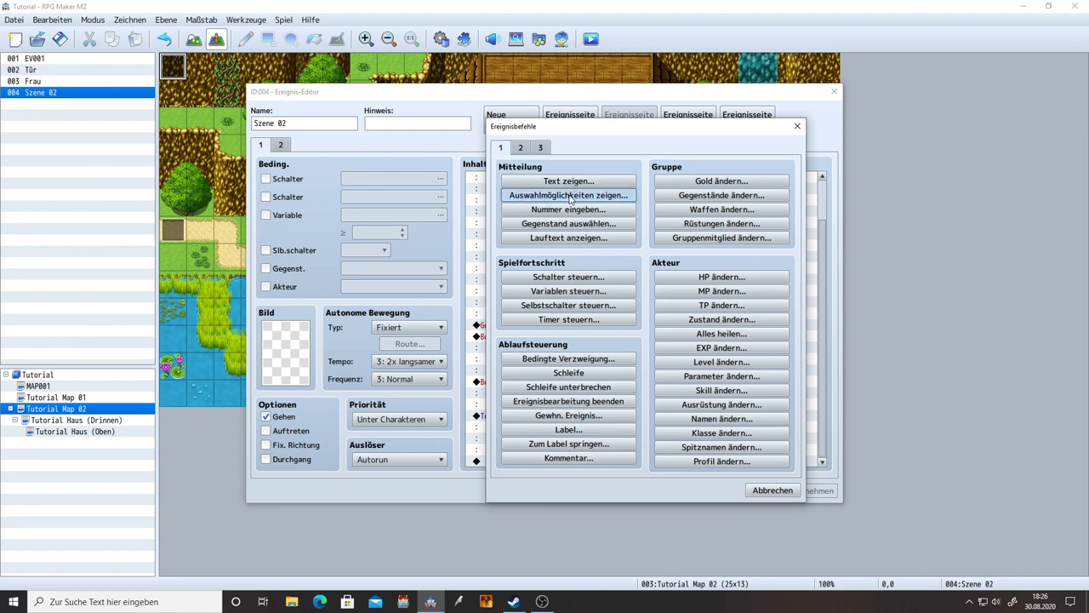
{"action": "left_click", "coordinate": [570, 195]}
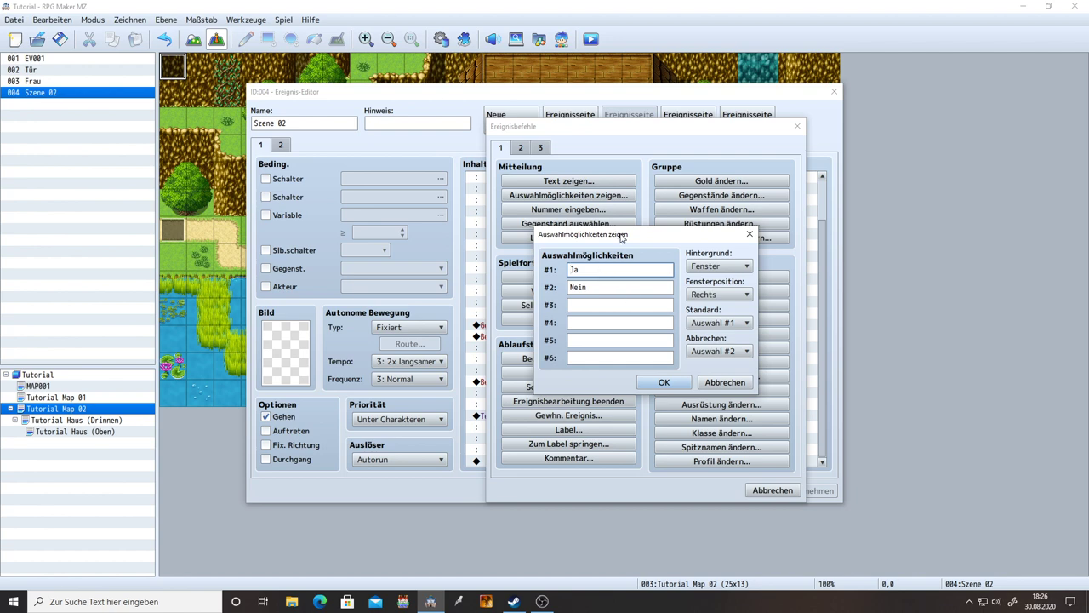
{"action": "left_click_drag", "start_coordinate": [622, 237], "coordinate": [589, 245]}
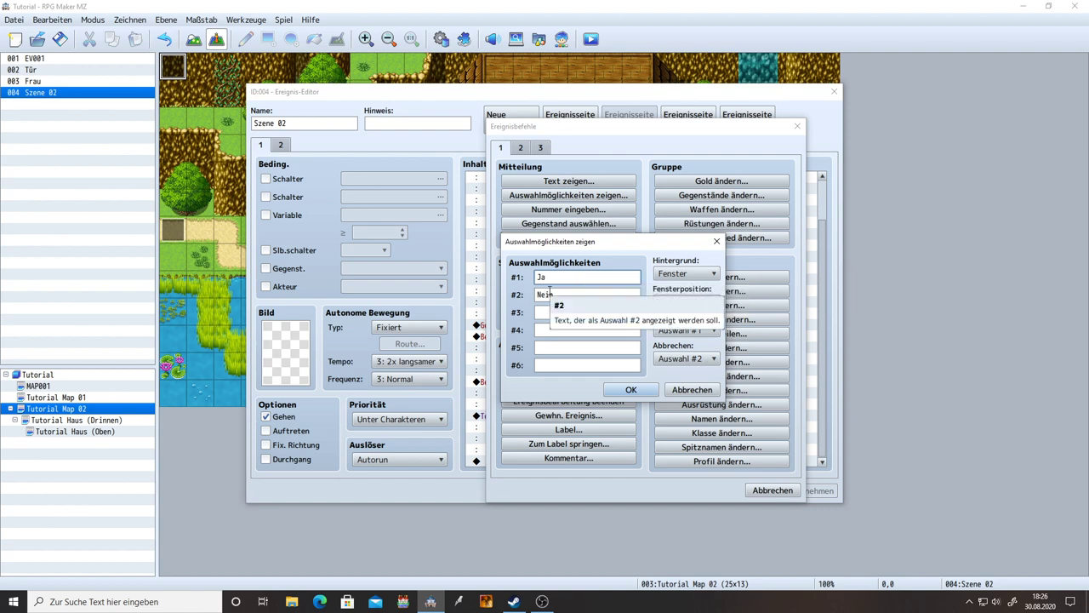
{"action": "left_click", "coordinate": [686, 273]}
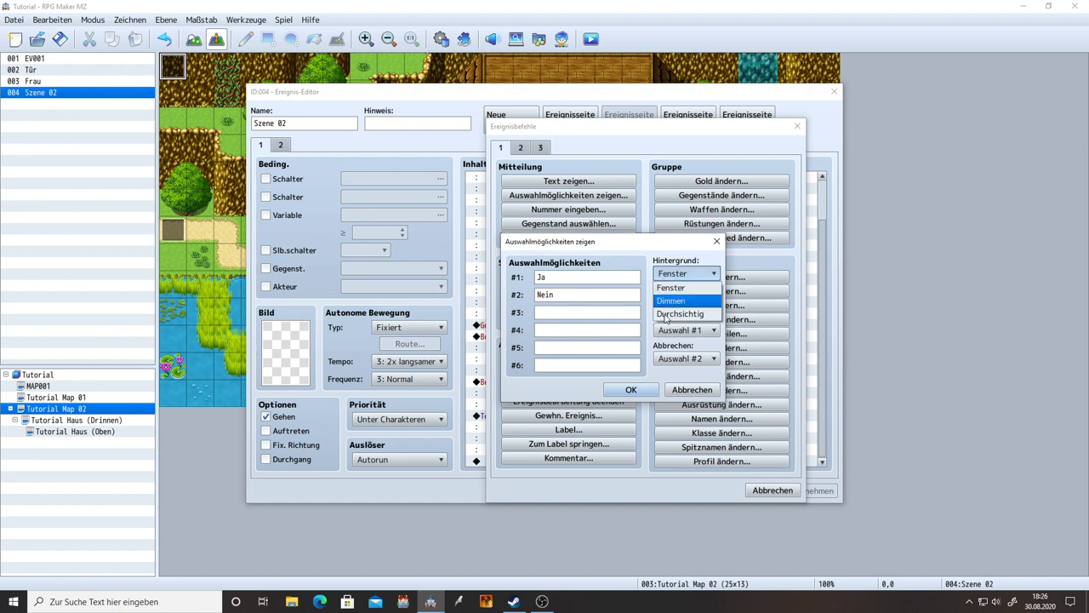
{"action": "left_click", "coordinate": [670, 269]}
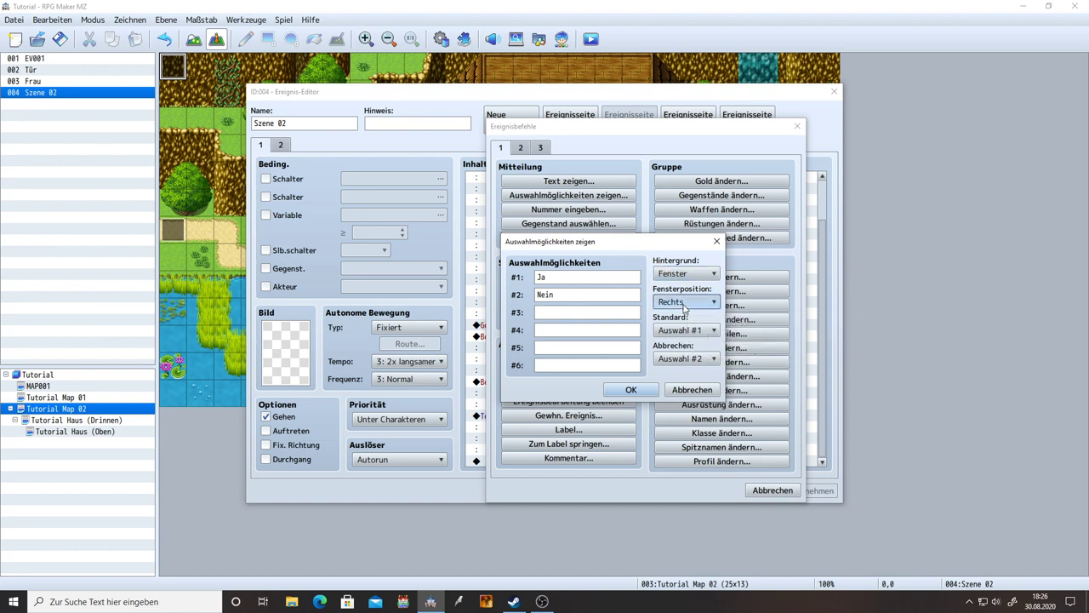
{"action": "left_click", "coordinate": [684, 304]}
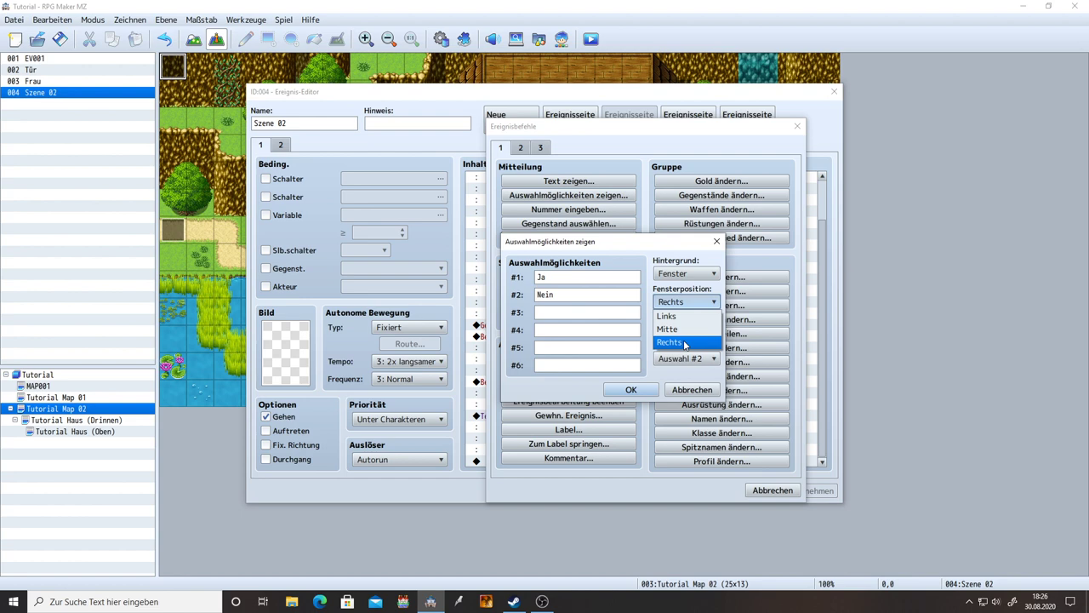
{"action": "left_click", "coordinate": [684, 343]}
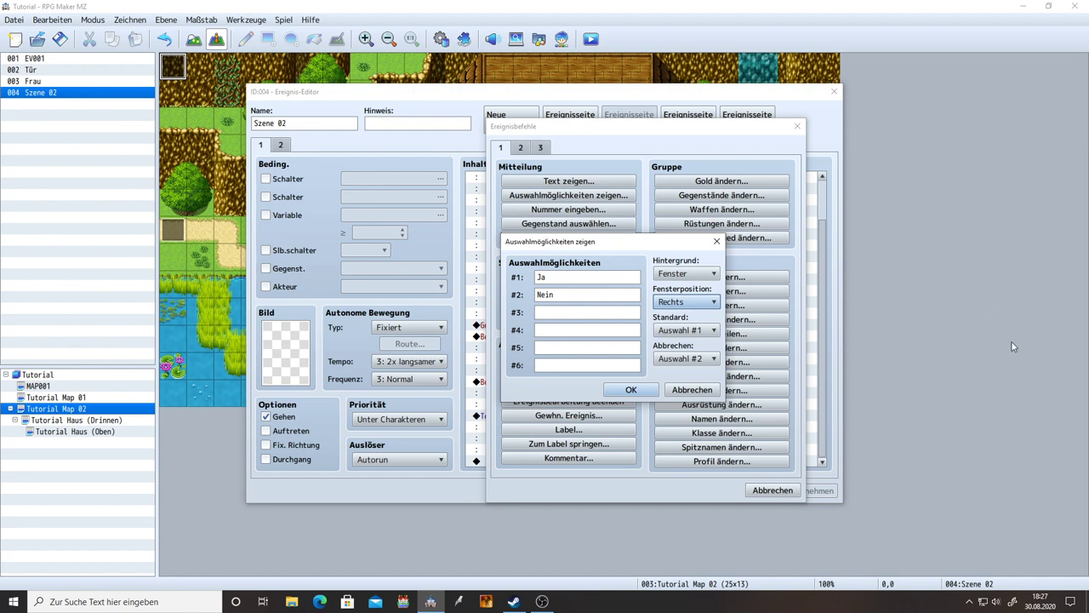
Step: Set the choice's default to Keine and its cancel behaviour to Auswahl #2, and add the choice to the event
{"action": "left_click", "coordinate": [659, 332]}
{"action": "left_click", "coordinate": [664, 333]}
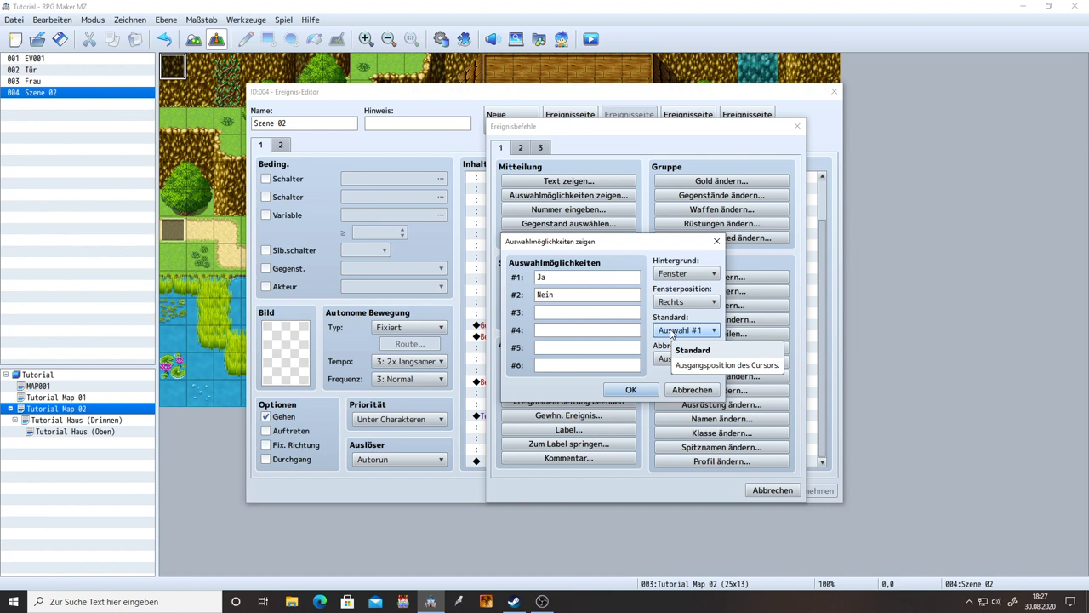
{"action": "left_click", "coordinate": [671, 332]}
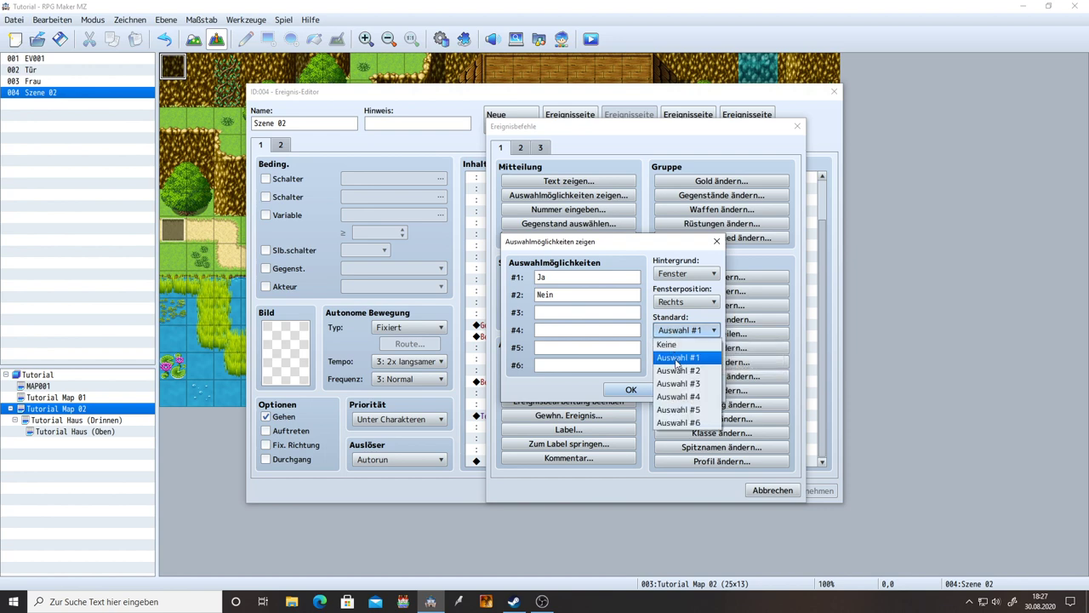
{"action": "left_click", "coordinate": [678, 358]}
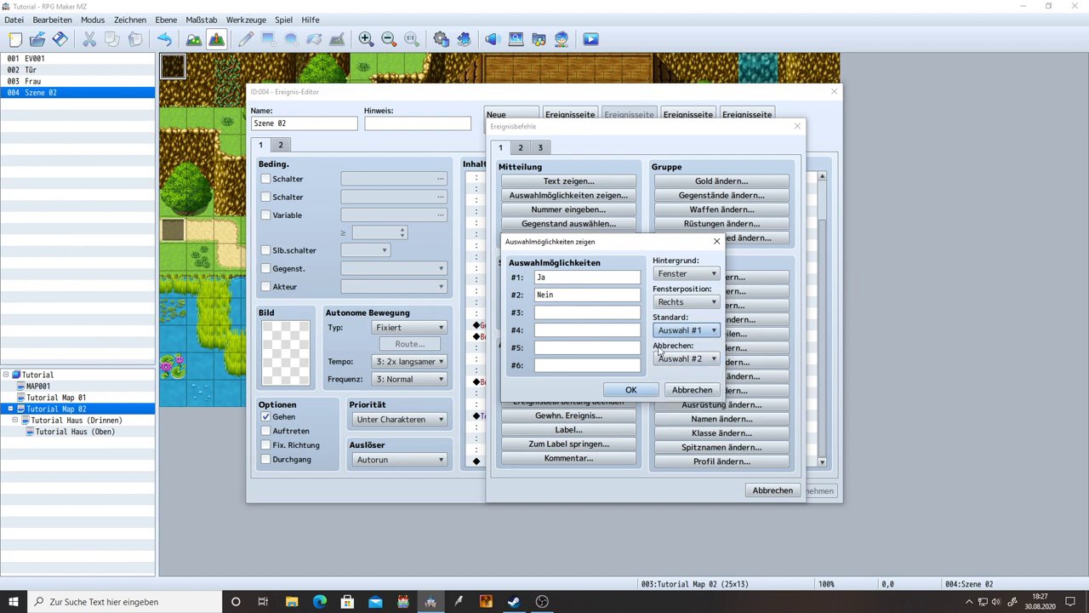
{"action": "mouse_move", "coordinate": [659, 352]}
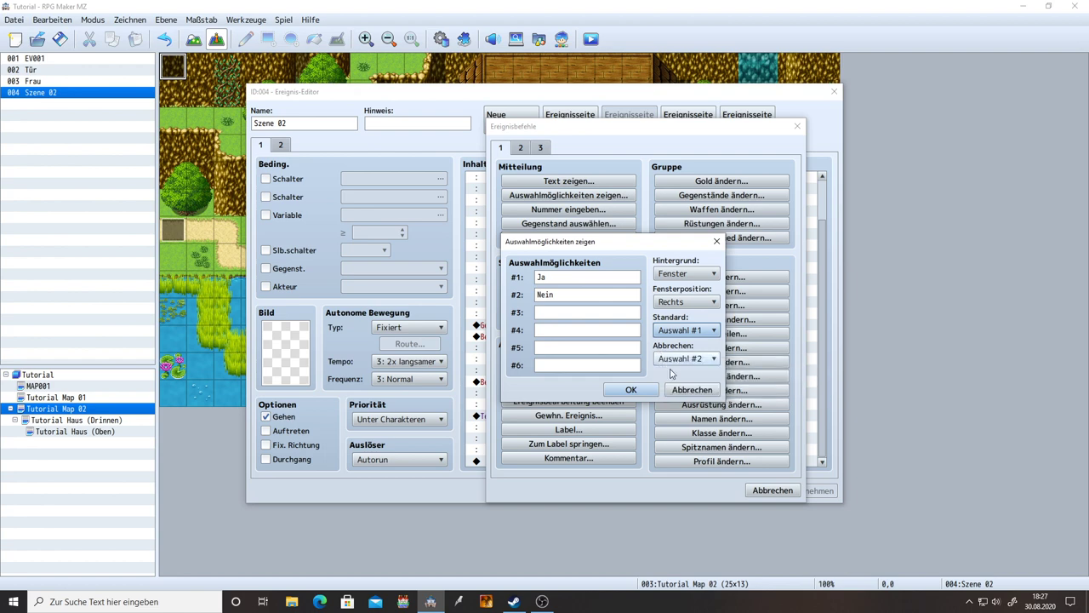
{"action": "left_click", "coordinate": [709, 333]}
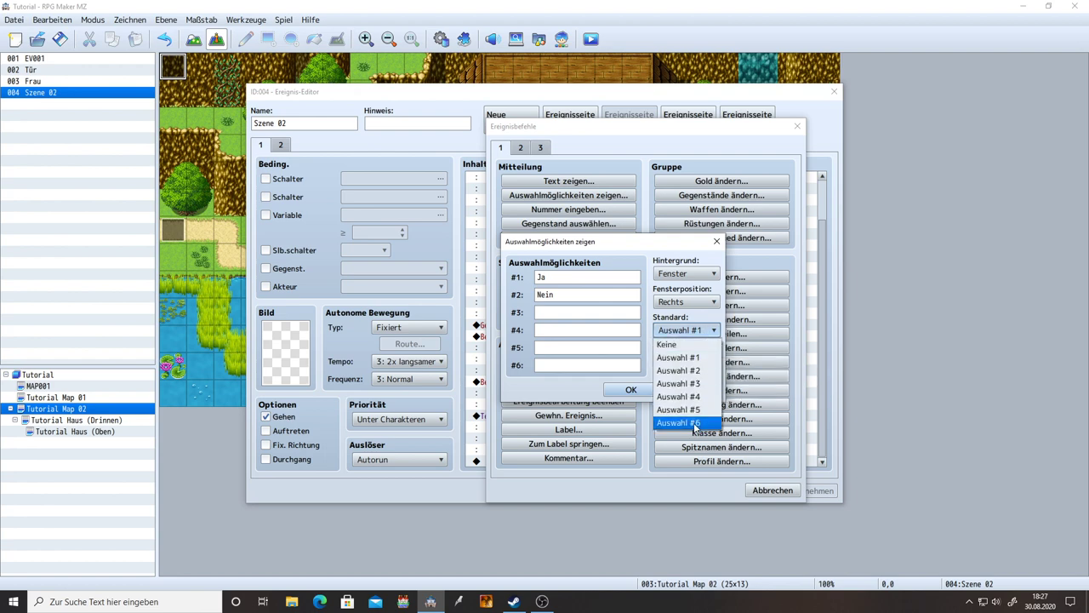
{"action": "left_click", "coordinate": [691, 345]}
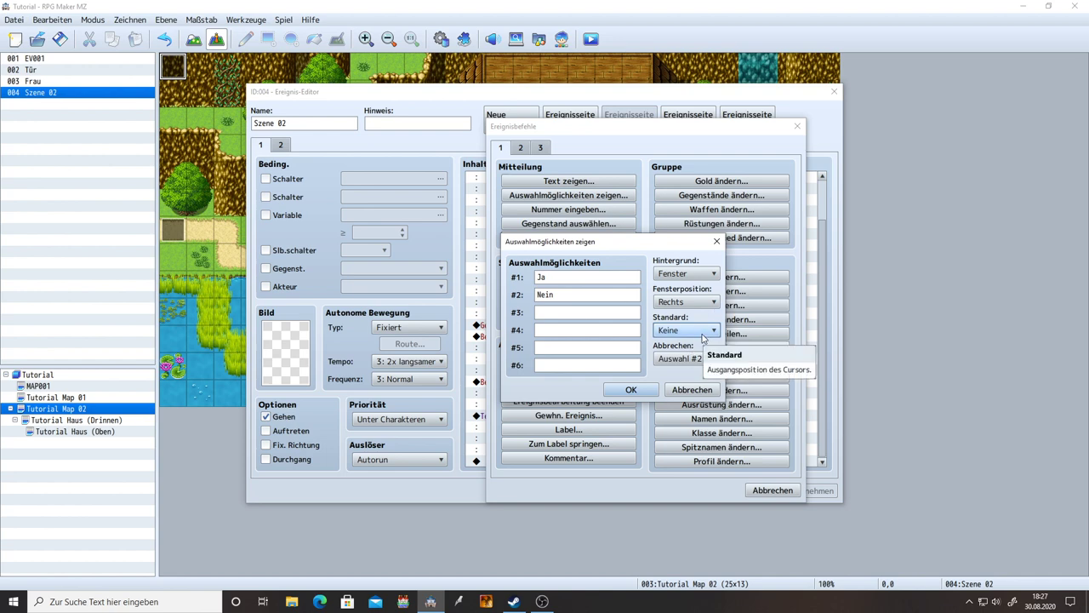
{"action": "left_click", "coordinate": [670, 361]}
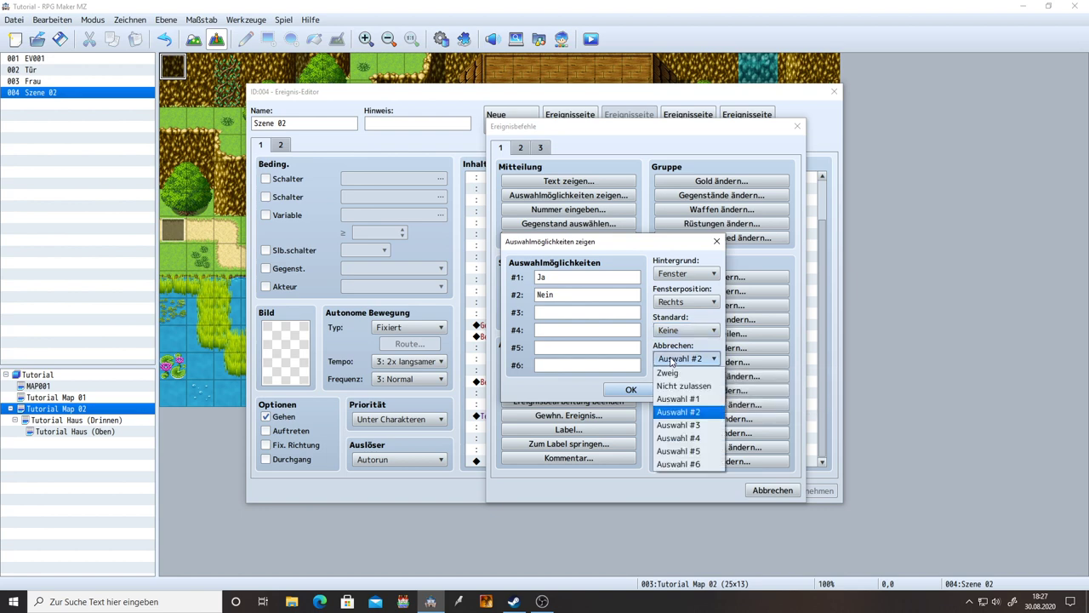
{"action": "left_click", "coordinate": [678, 412]}
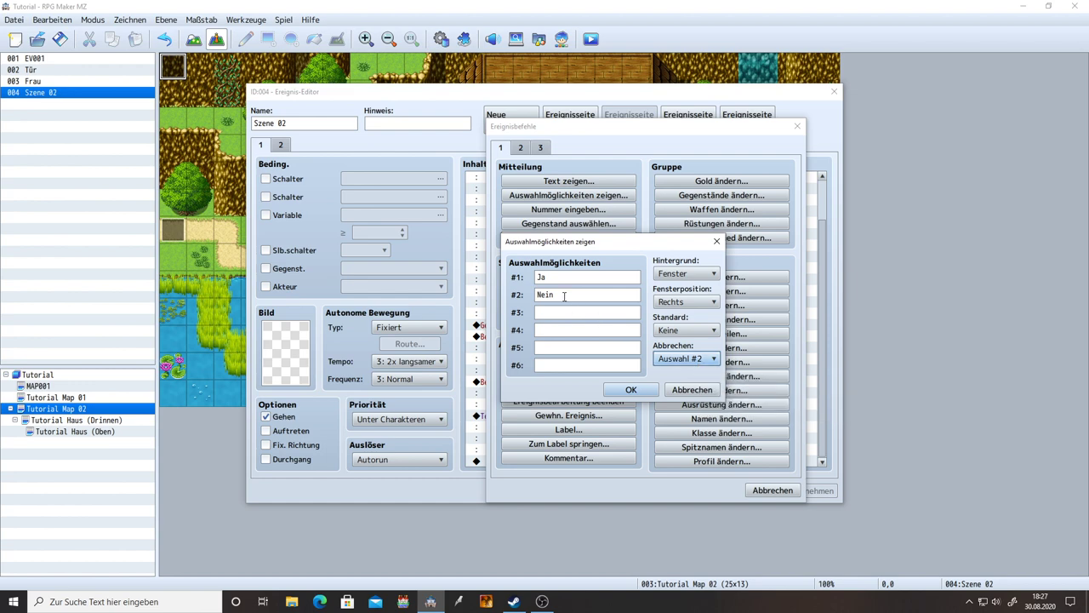
{"action": "left_click", "coordinate": [632, 389]}
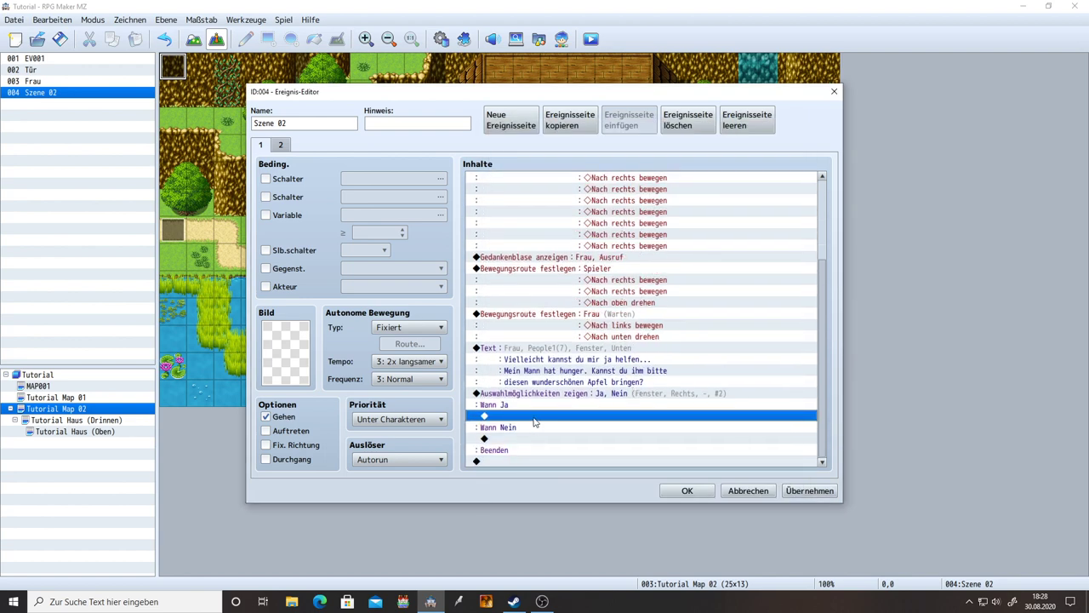
Step: Examine the Wann Ja and Wann Nein branches of the choice command
{"action": "left_click", "coordinate": [513, 438]}
{"action": "left_click", "coordinate": [512, 417]}
{"action": "left_click", "coordinate": [515, 439]}
{"action": "left_click", "coordinate": [521, 418]}
{"action": "left_click", "coordinate": [509, 406]}
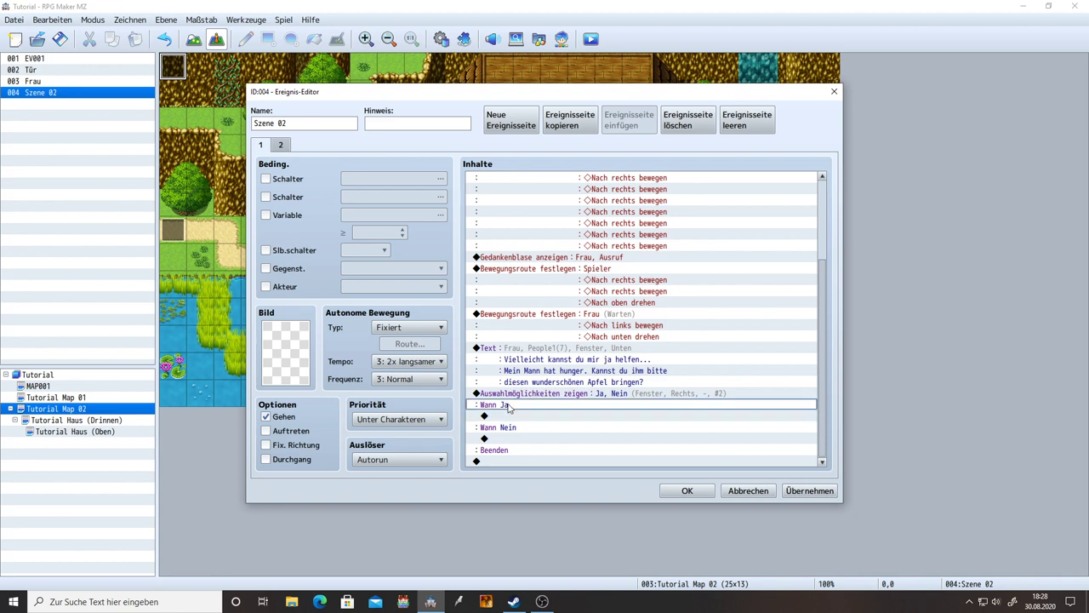
{"action": "left_click", "coordinate": [519, 429]}
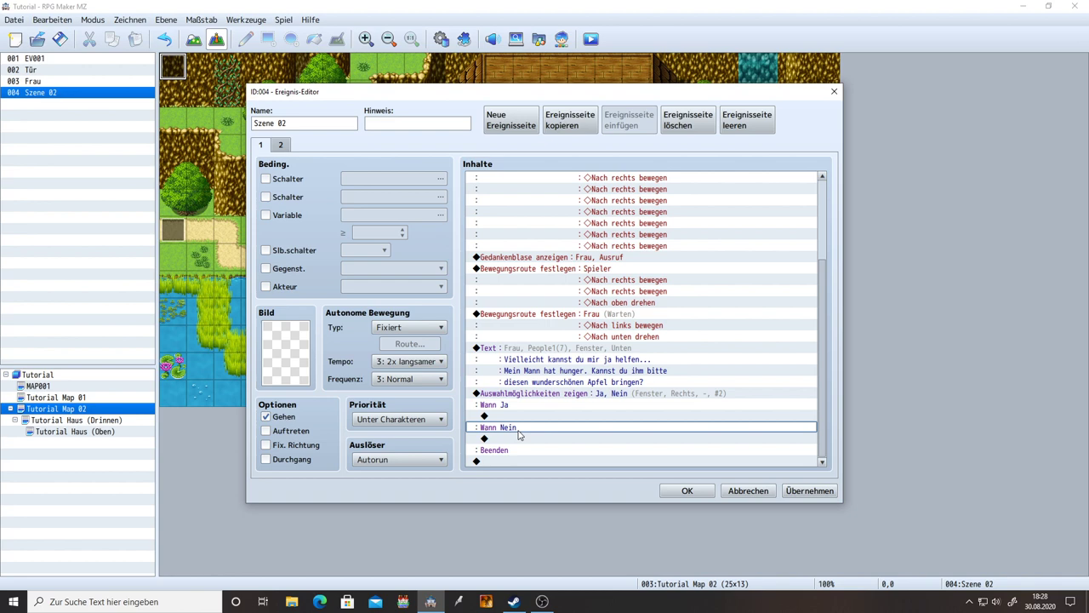
Step: Add an empty text message to the Wann Ja branch with the first Actor1 portrait and the name Reid, and save the event
{"action": "left_click", "coordinate": [509, 415]}
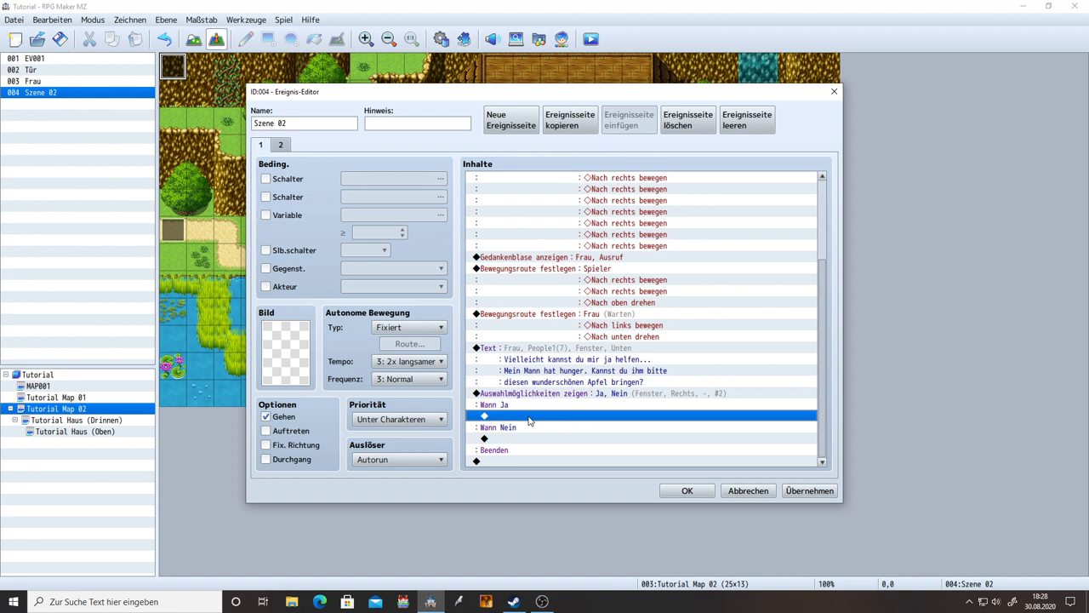
{"action": "double_click", "coordinate": [529, 416]}
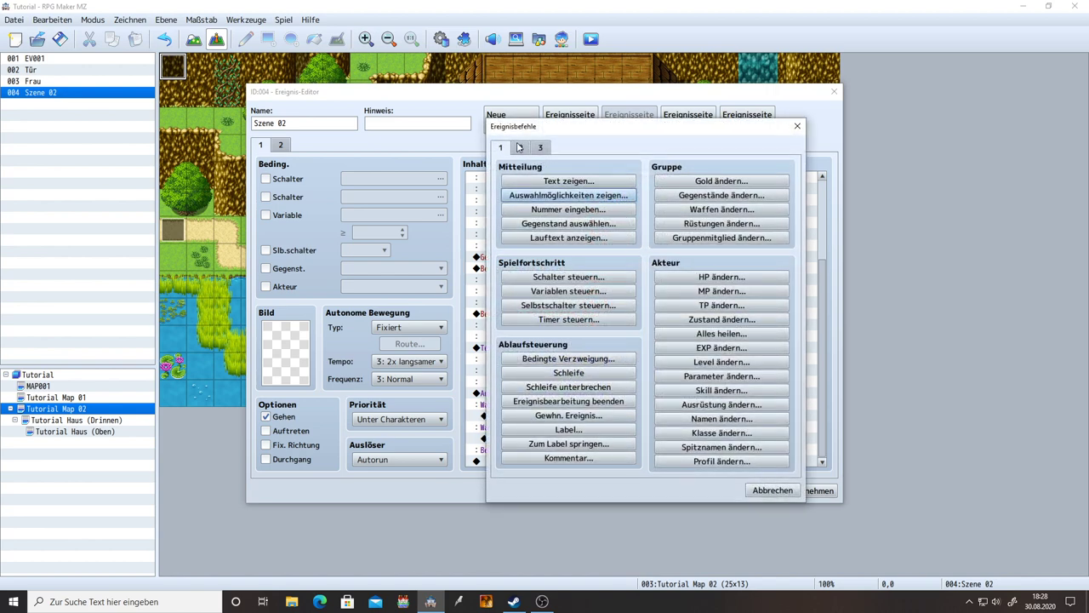
{"action": "left_click", "coordinate": [543, 181]}
{"action": "double_click", "coordinate": [513, 285]}
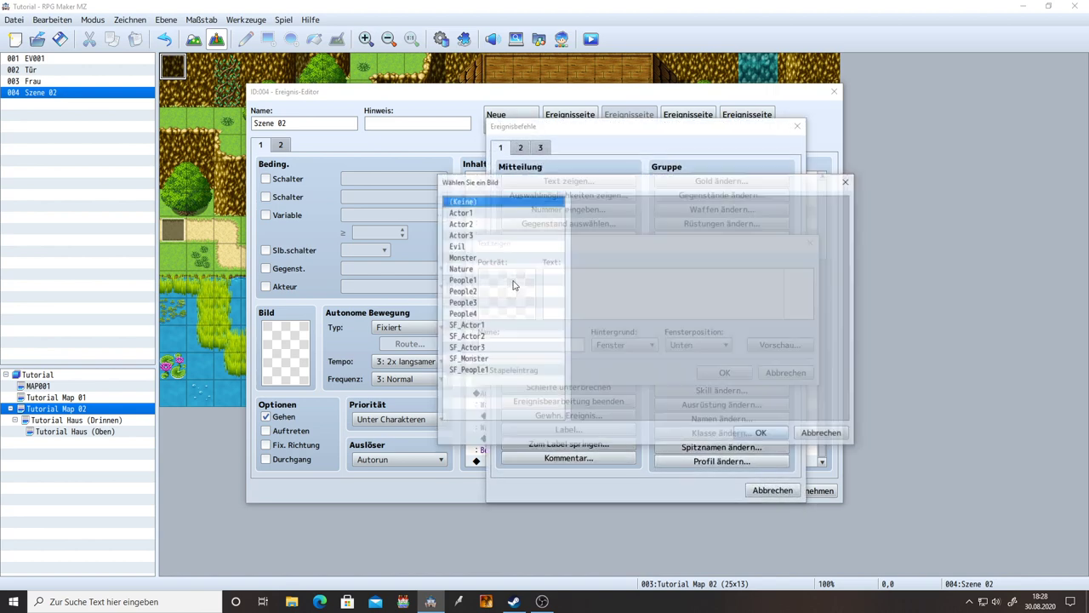
{"action": "left_click", "coordinate": [468, 212]}
{"action": "double_click", "coordinate": [598, 228]}
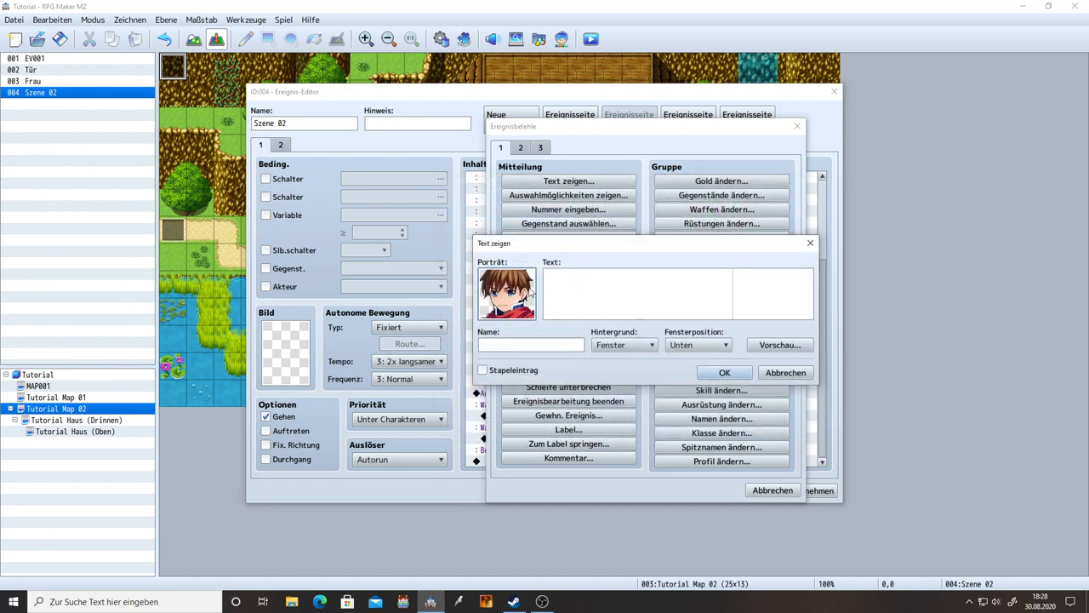
{"action": "left_click", "coordinate": [511, 345]}
{"action": "type", "text": "R"}
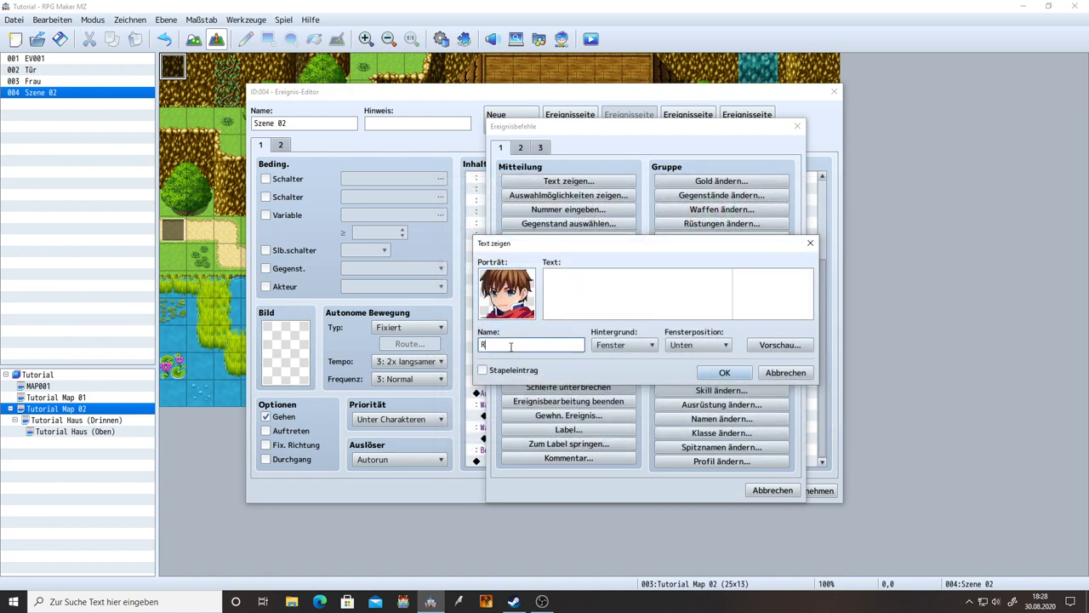
{"action": "type", "text": "eid"}
{"action": "left_click", "coordinate": [719, 373]}
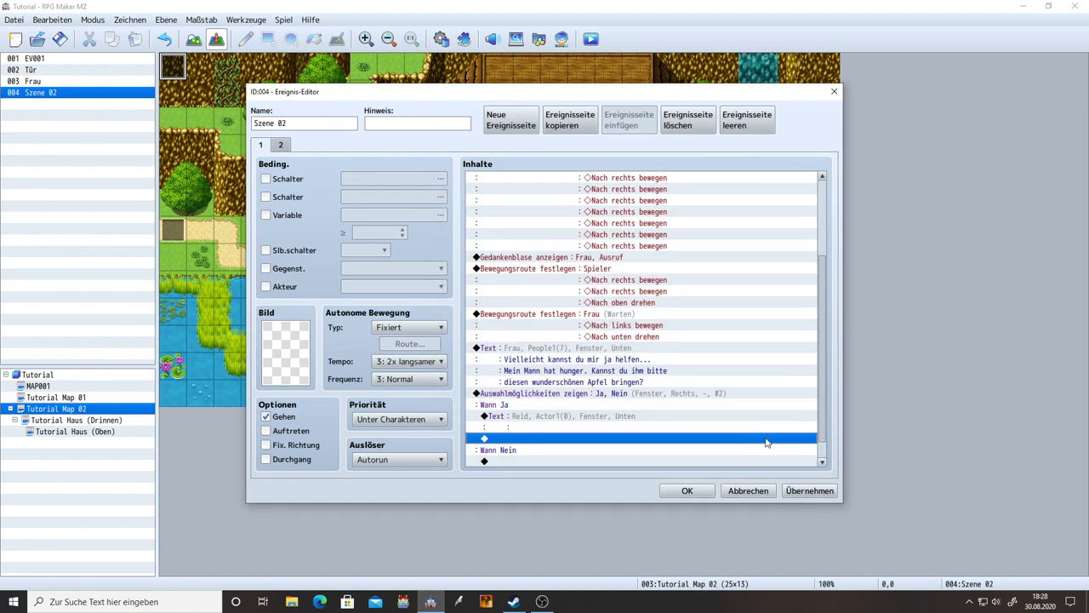
{"action": "left_click", "coordinate": [687, 490]}
Step: Check the first actor's name and portrait in the database's Akteure section
{"action": "left_click", "coordinate": [441, 39]}
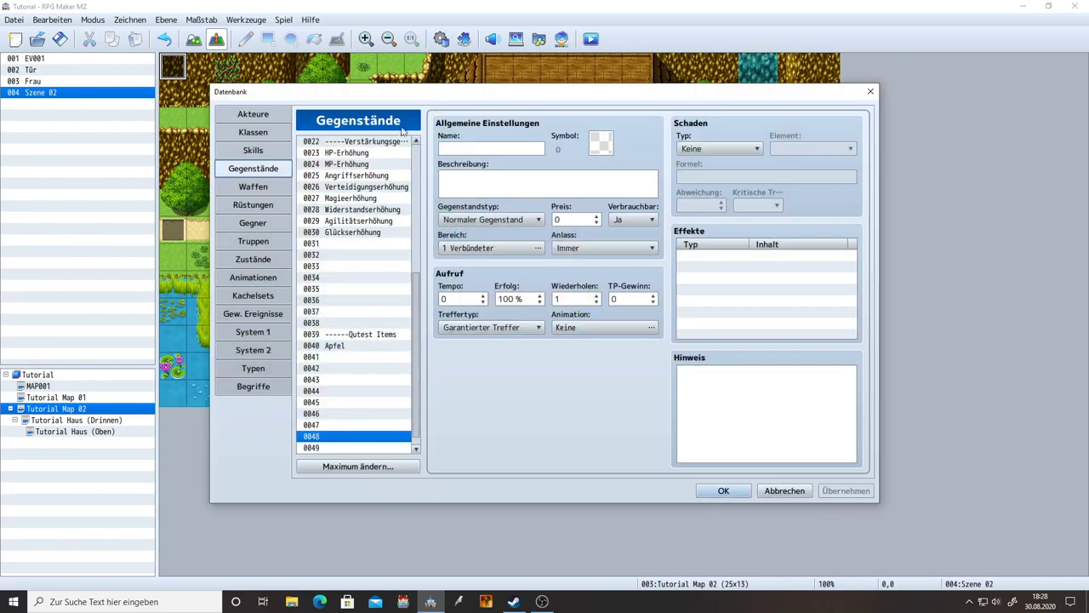
{"action": "left_click", "coordinate": [256, 116]}
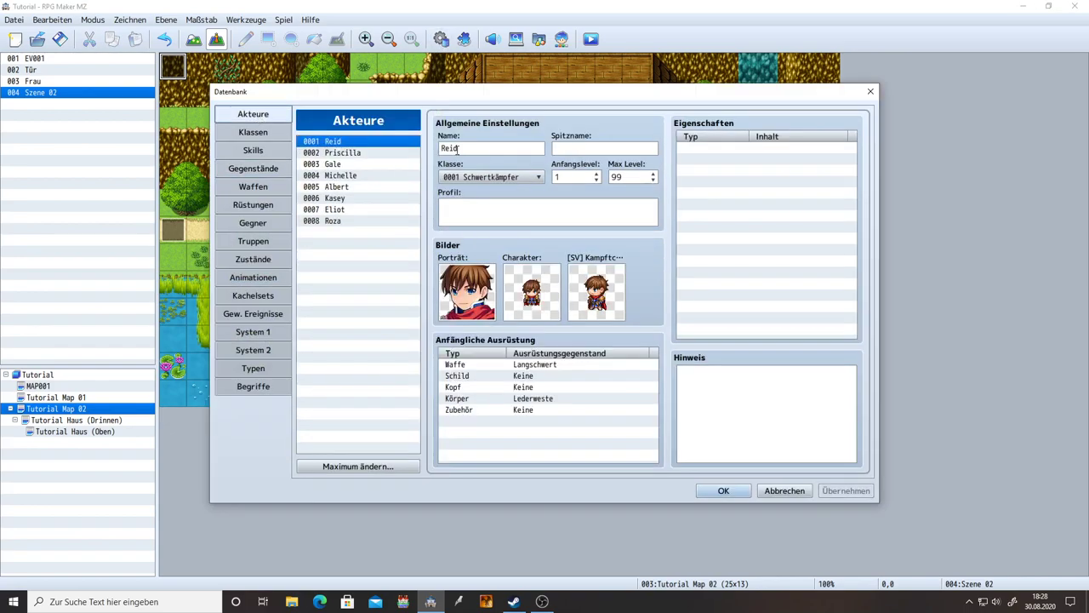
{"action": "left_click", "coordinate": [722, 491]}
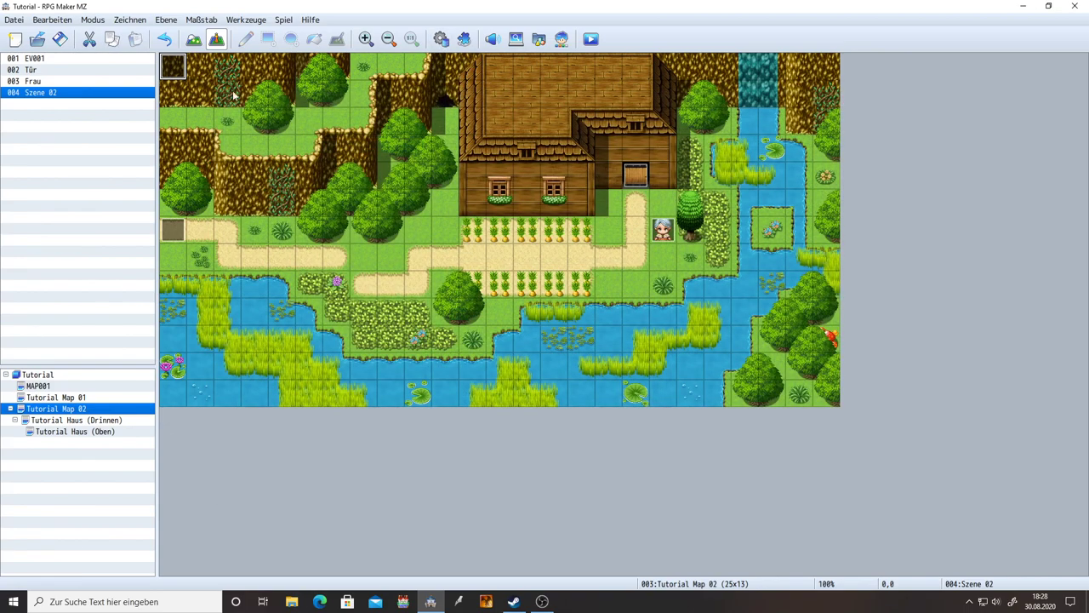
Step: Reopen the Szene 02 event and enter "Ja klar." as Reid's text in the Wann Ja branch
{"action": "double_click", "coordinate": [200, 66]}
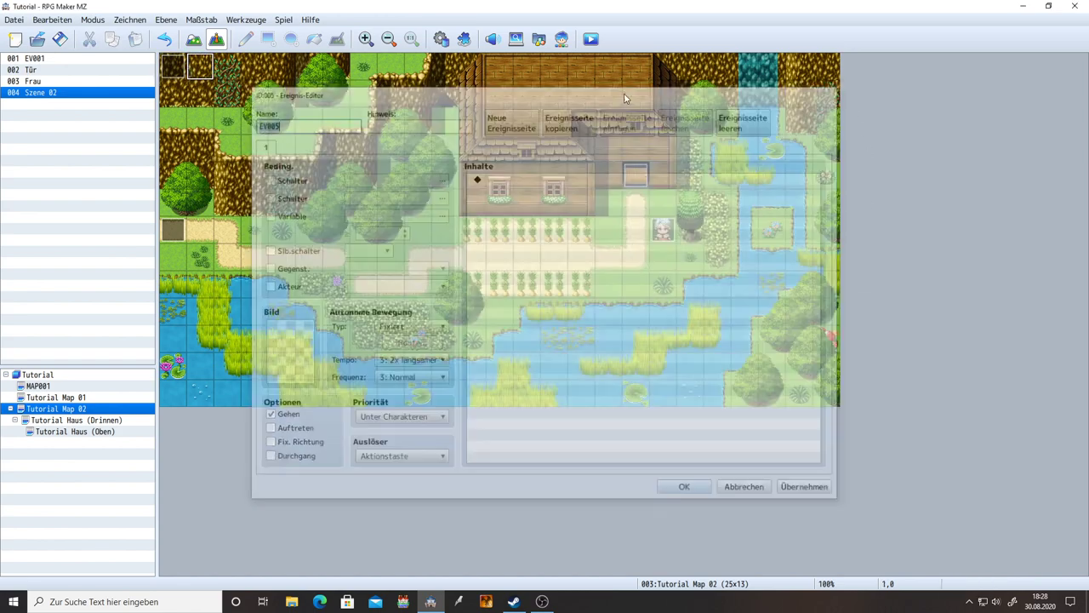
{"action": "key", "text": "Escape"}
{"action": "double_click", "coordinate": [173, 66]}
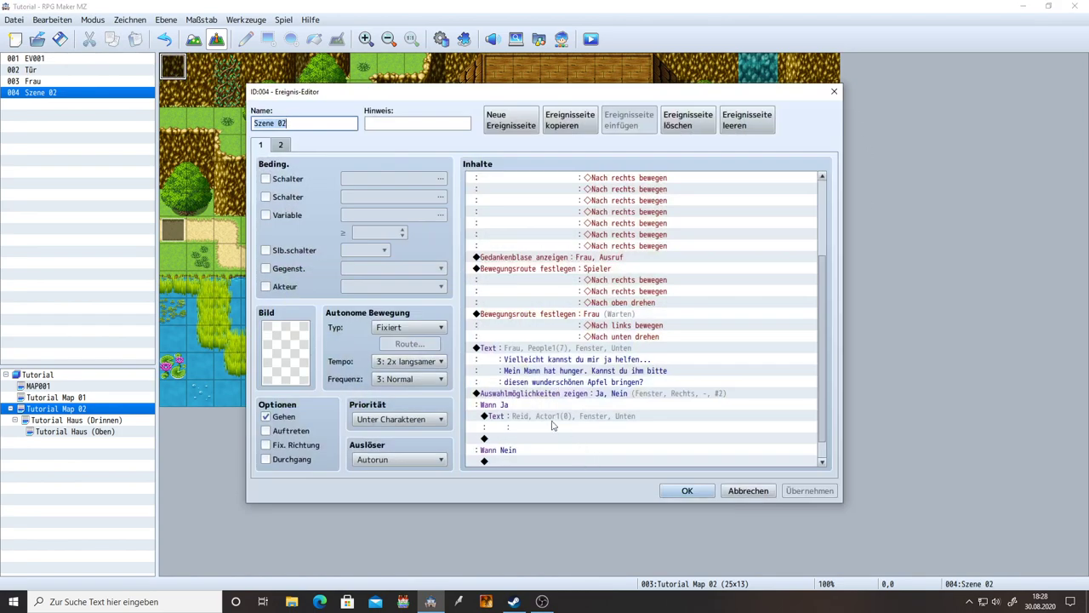
{"action": "double_click", "coordinate": [528, 417]}
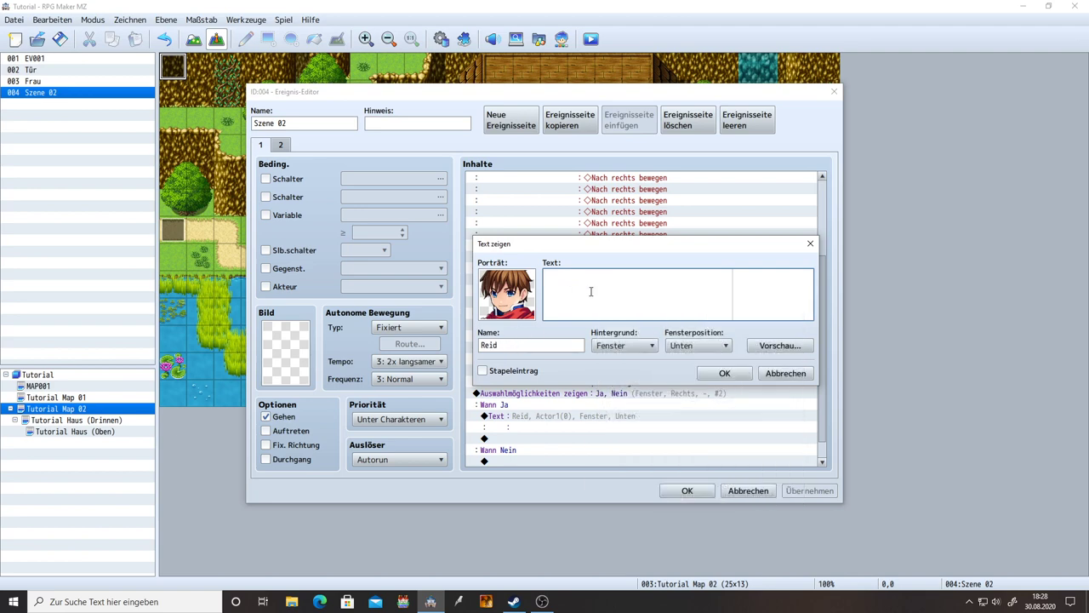
{"action": "type", "text": "Ja"}
{"action": "type", "text": " kla"}
{"action": "type", "text": "ar"}
{"action": "left_click", "coordinate": [724, 372]}
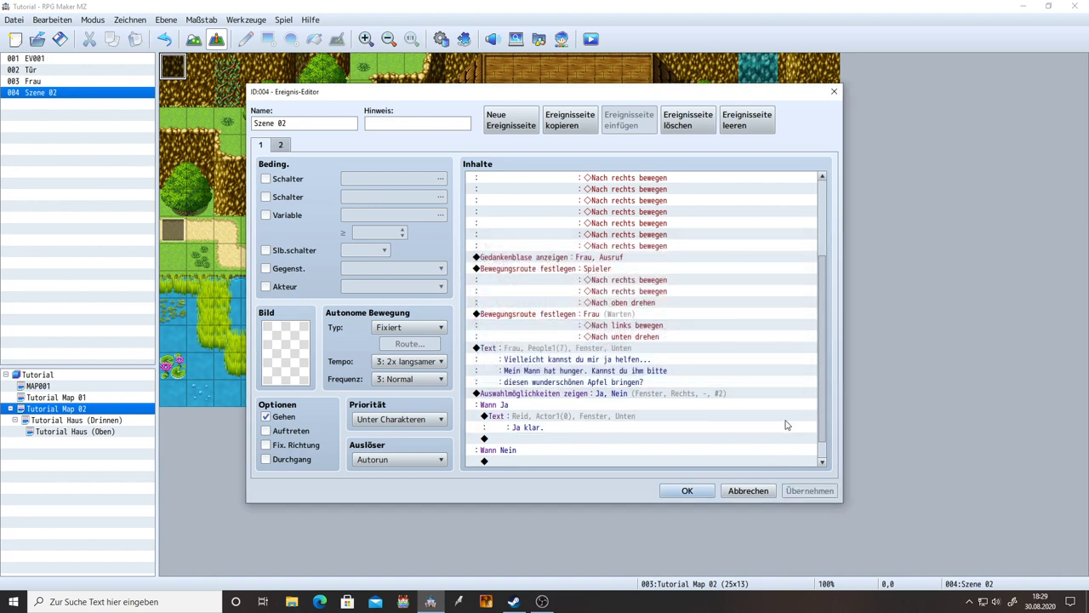
Step: Add a text message below Reid's line in the Wann Ja branch with the grey-haired woman's People1 portrait and the name Frau
{"action": "scroll", "coordinate": [608, 425], "scroll_direction": "down", "scroll_amount": 1}
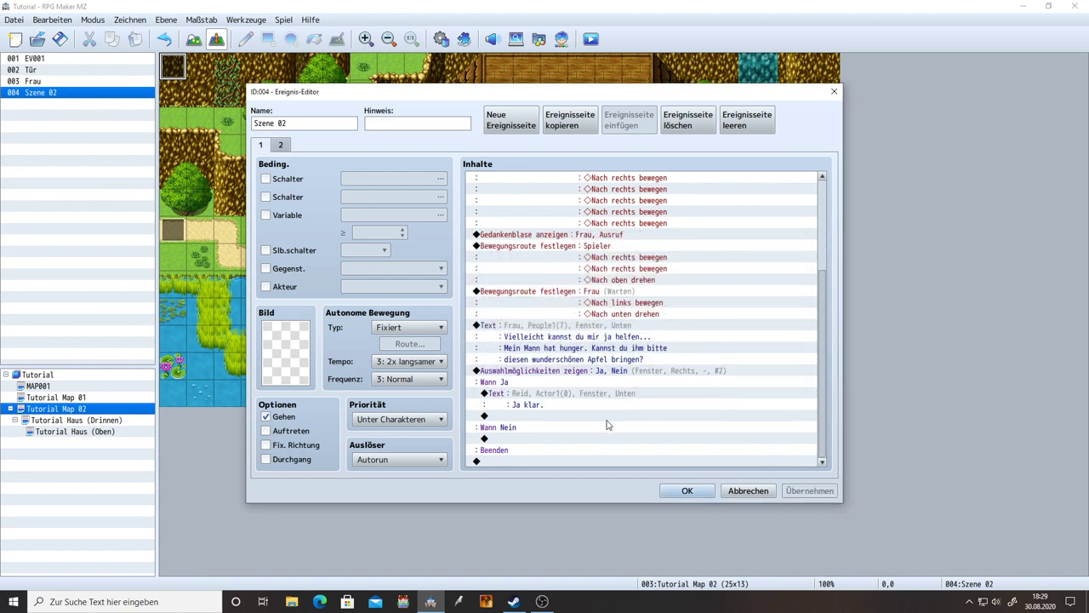
{"action": "double_click", "coordinate": [546, 416]}
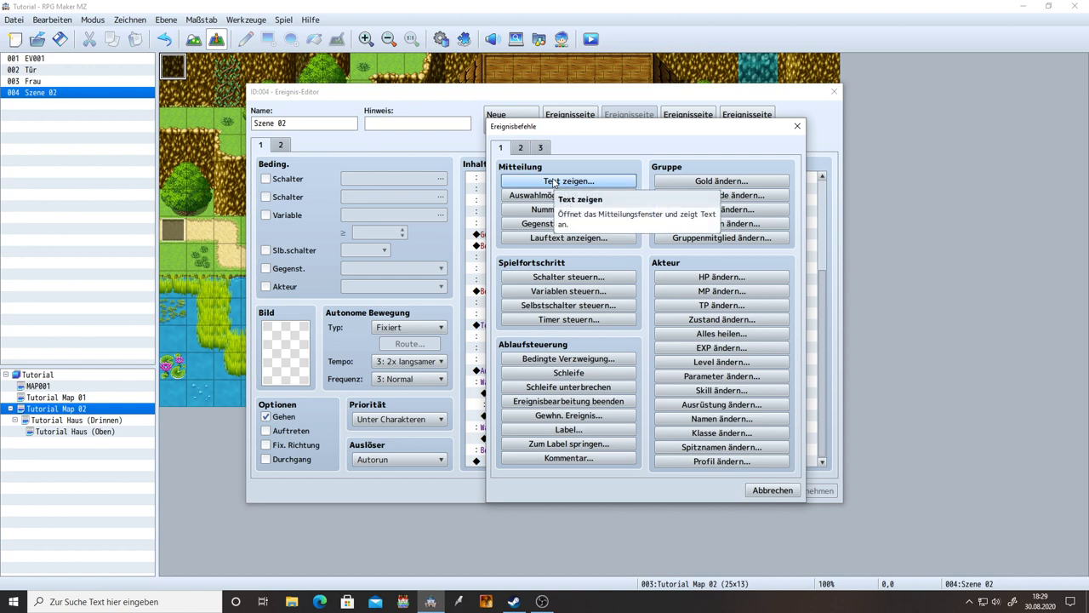
{"action": "left_click", "coordinate": [606, 182]}
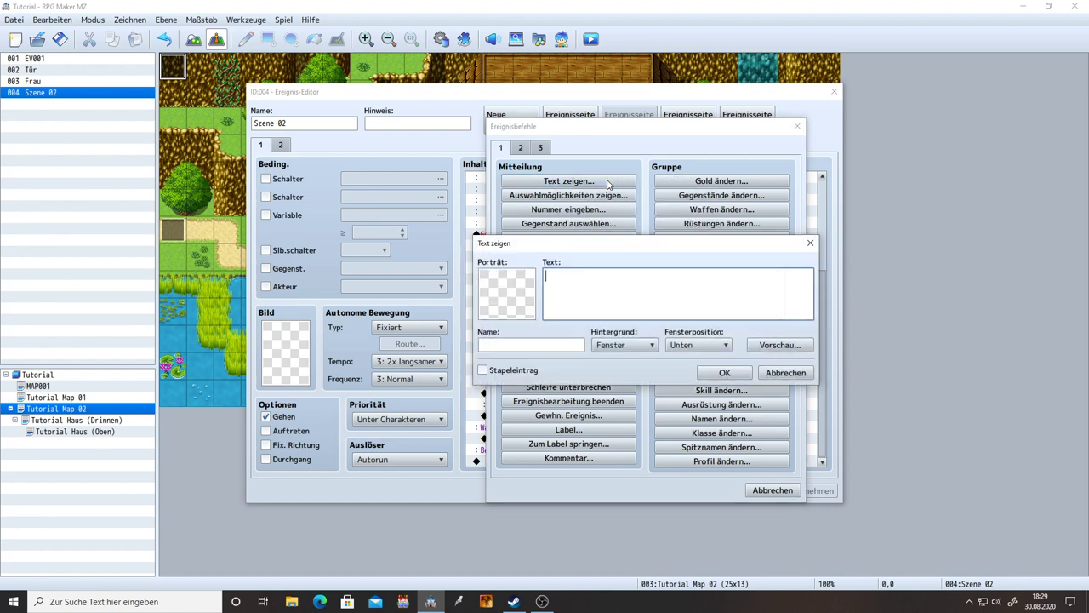
{"action": "double_click", "coordinate": [508, 305]}
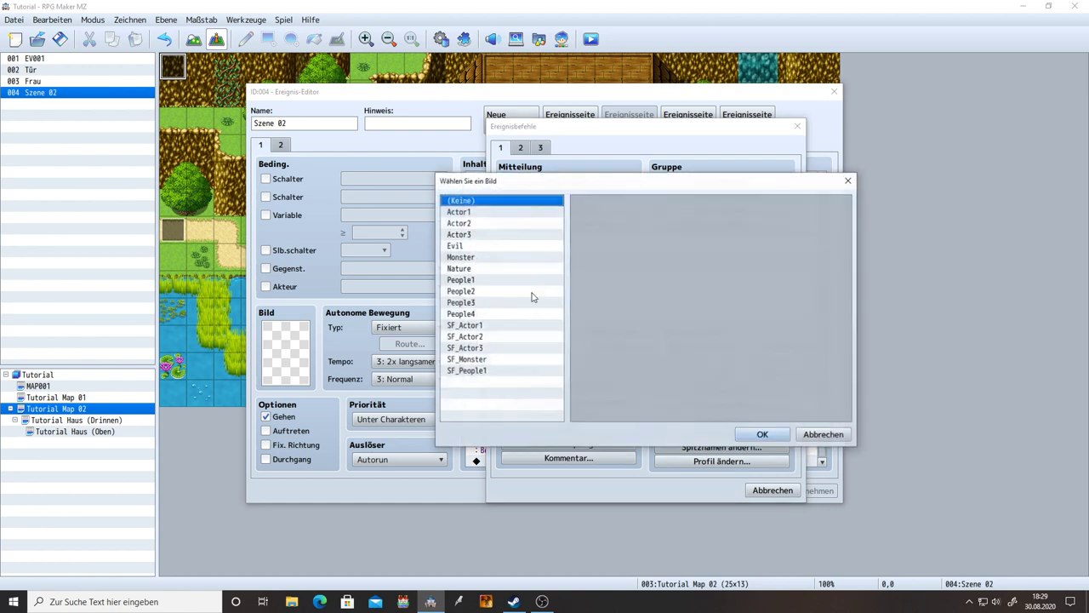
{"action": "left_click", "coordinate": [474, 281]}
{"action": "left_click", "coordinate": [779, 291]}
{"action": "left_click", "coordinate": [762, 434]}
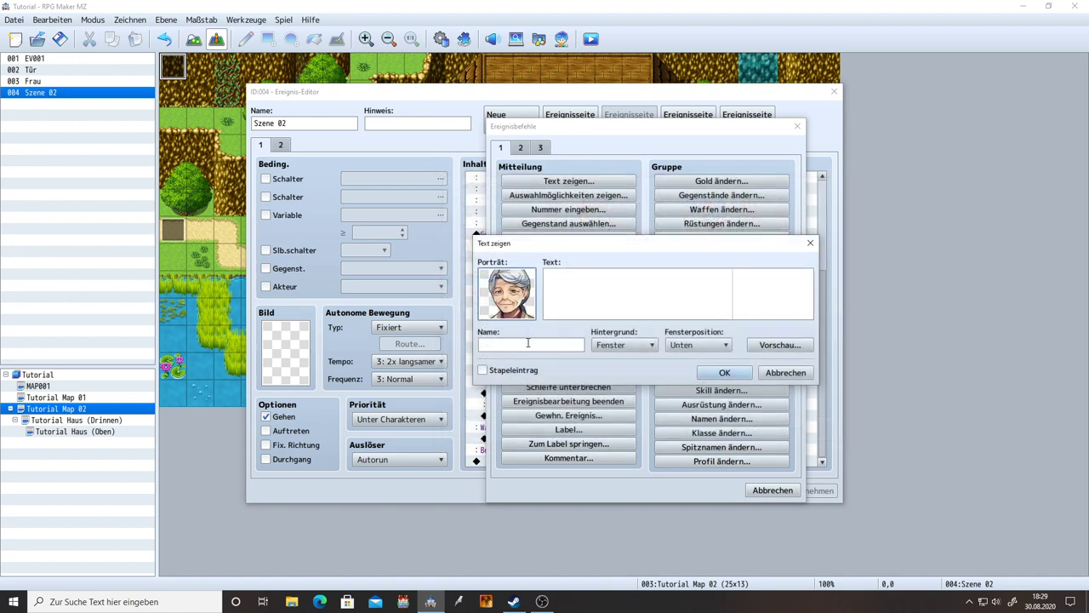
{"action": "left_click", "coordinate": [528, 344]}
{"action": "type", "text": "Frau"}
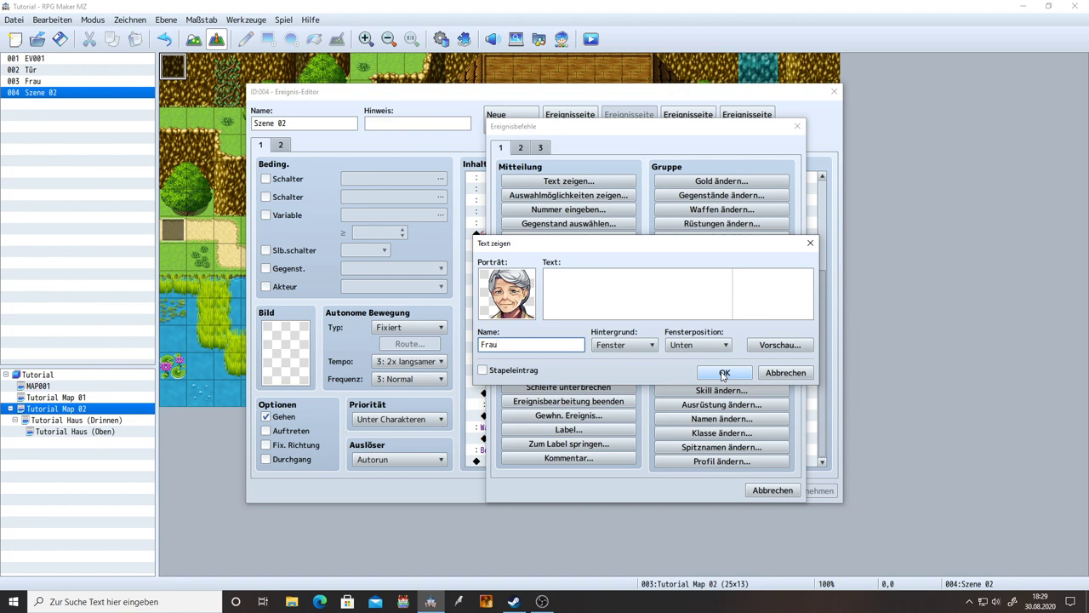
Step: Reopen the portrait selection and choose the grey-haired woman from People1 again
{"action": "left_click", "coordinate": [599, 289]}
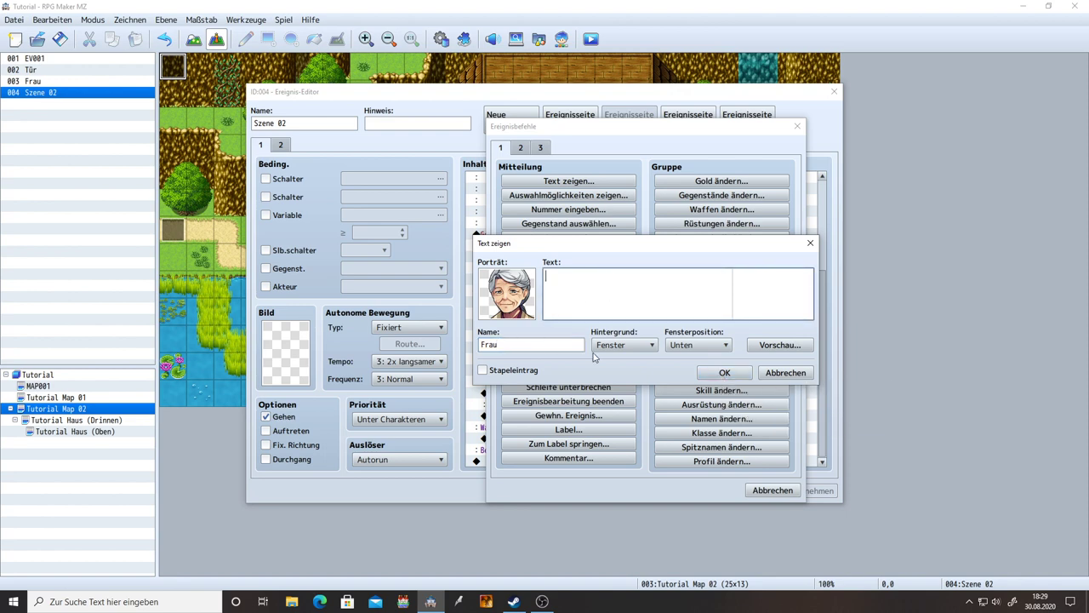
{"action": "left_click", "coordinate": [519, 294]}
{"action": "double_click", "coordinate": [525, 303]}
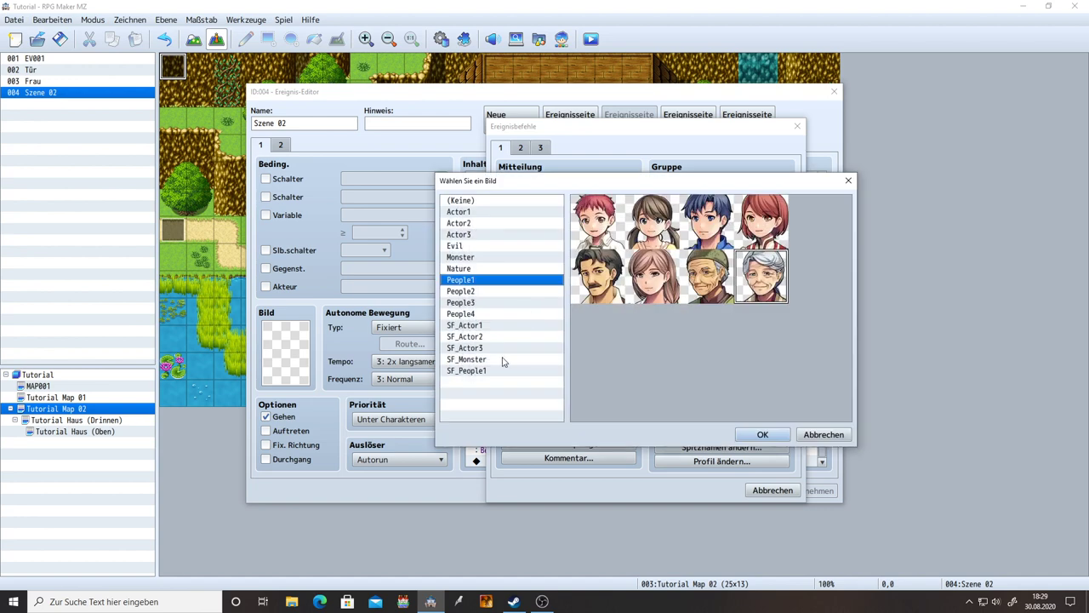
{"action": "left_click", "coordinate": [498, 362]}
{"action": "left_click", "coordinate": [474, 282]}
{"action": "double_click", "coordinate": [757, 280]}
{"action": "left_click", "coordinate": [557, 347]}
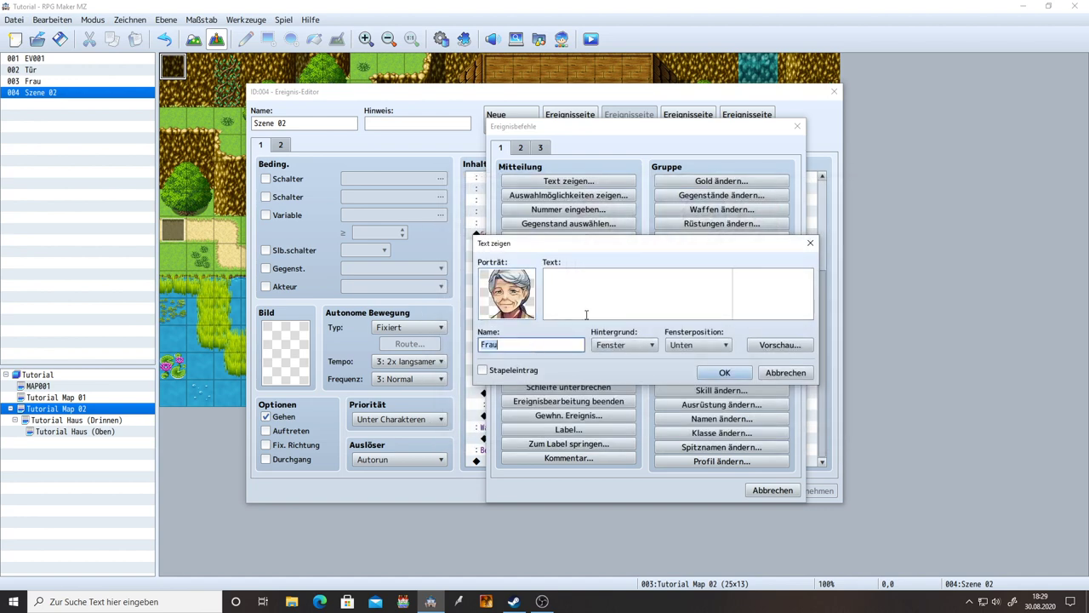
Step: Enter "Danke! Mein Mann ist im Haus." as Frau's text and apply the event changes
{"action": "left_click", "coordinate": [590, 309]}
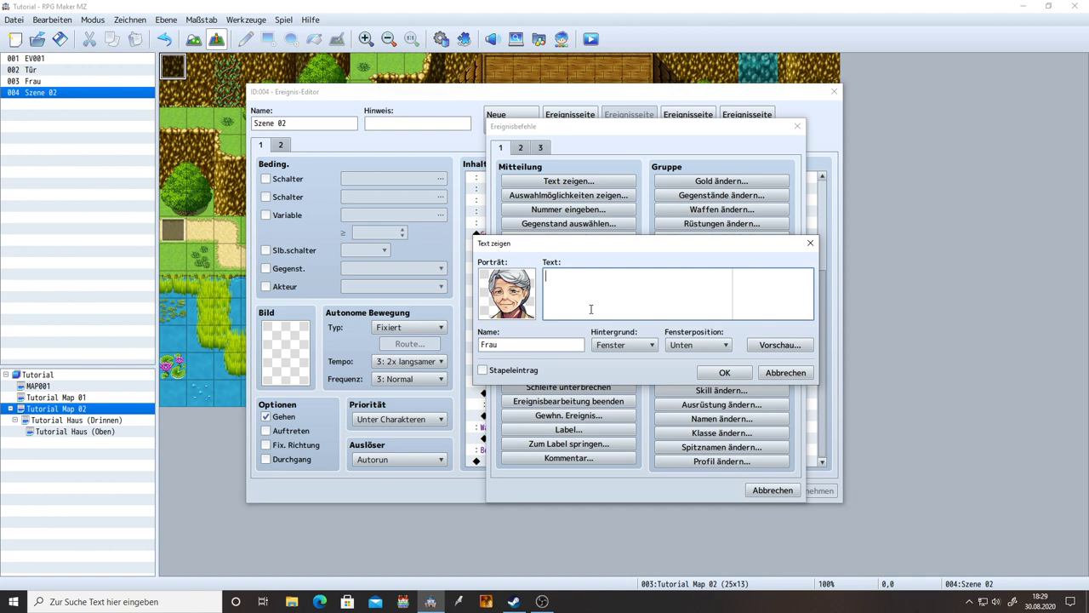
{"action": "type", "text": "Danke! Mein Mann ist im Haus."}
{"action": "left_click", "coordinate": [724, 372]}
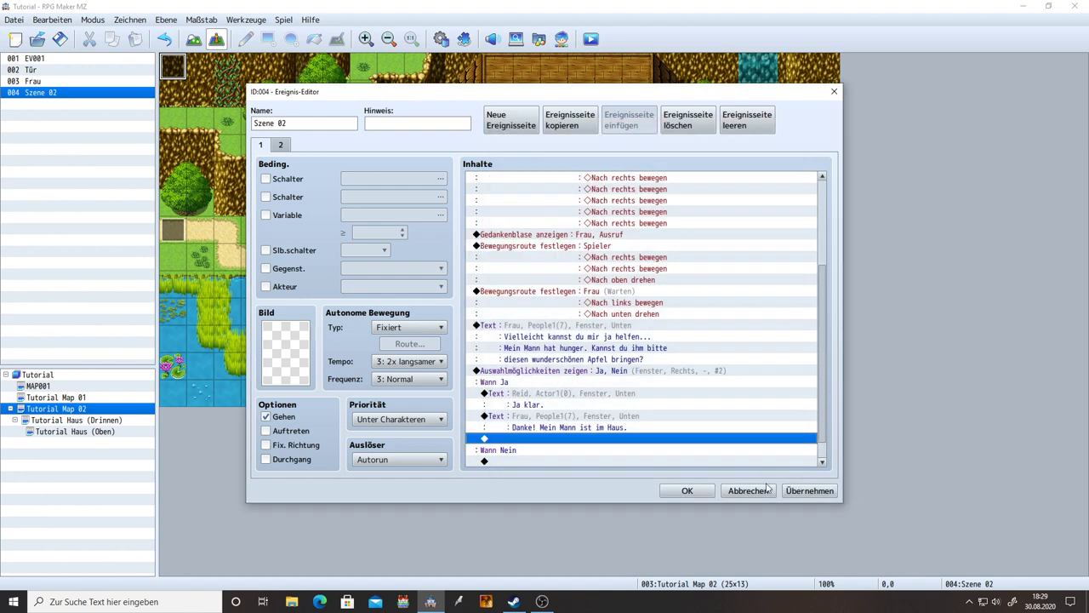
{"action": "left_click", "coordinate": [797, 491]}
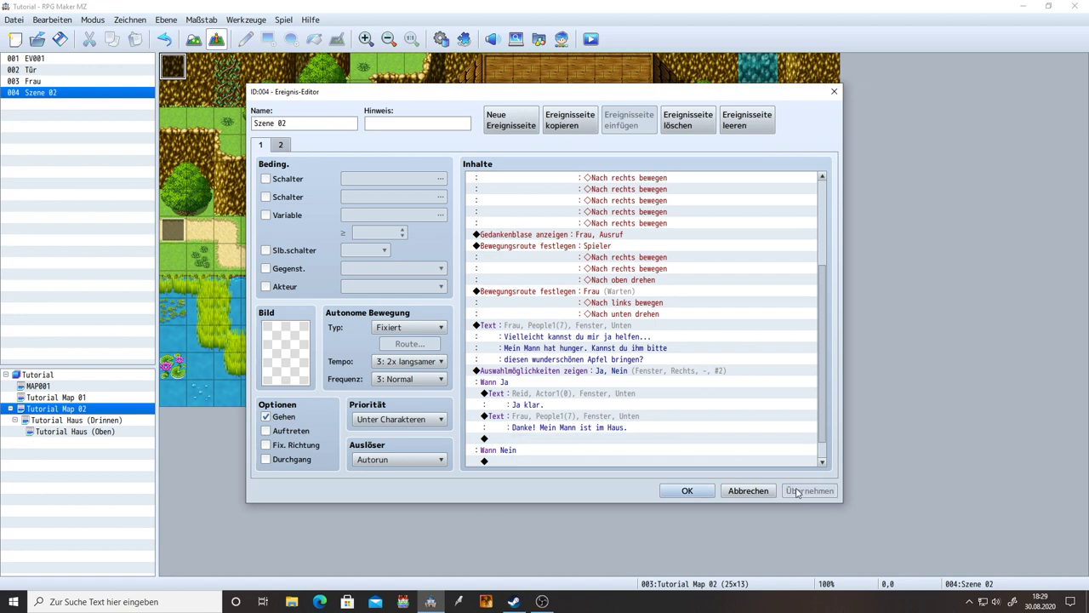
Step: Add a text message without portrait or name below Frau's reply, reading "Einen Apfel erhalten."
{"action": "double_click", "coordinate": [536, 439]}
{"action": "left_click", "coordinate": [568, 181]}
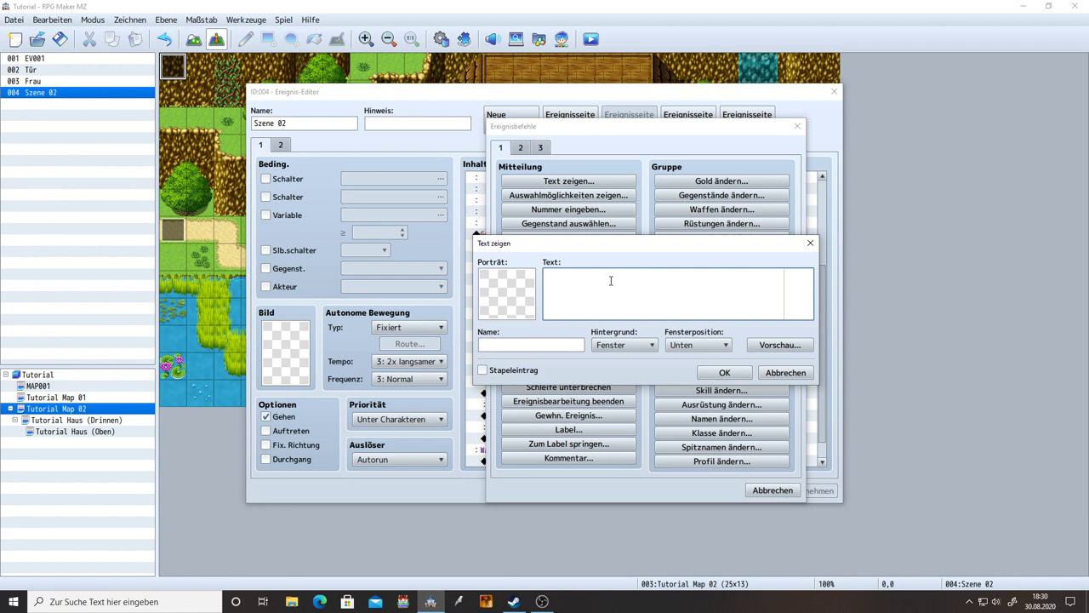
{"action": "type", "text": "A"}
{"action": "type", "text": "pfel"}
{"action": "type", "text": " erhalte,"}
{"action": "left_click", "coordinate": [545, 277]}
{"action": "type", "text": "Einen"}
Step: Insert the symbol code \I[265] for the apple icon after the word Apfel in the message
{"action": "key", "text": "Right"}
{"action": "key", "text": "Right"}
{"action": "type", "text": "n"}
{"action": "type", "text": "\\I[n]"}
{"action": "key", "text": "BackSpace"}
{"action": "right_click", "coordinate": [606, 276]}
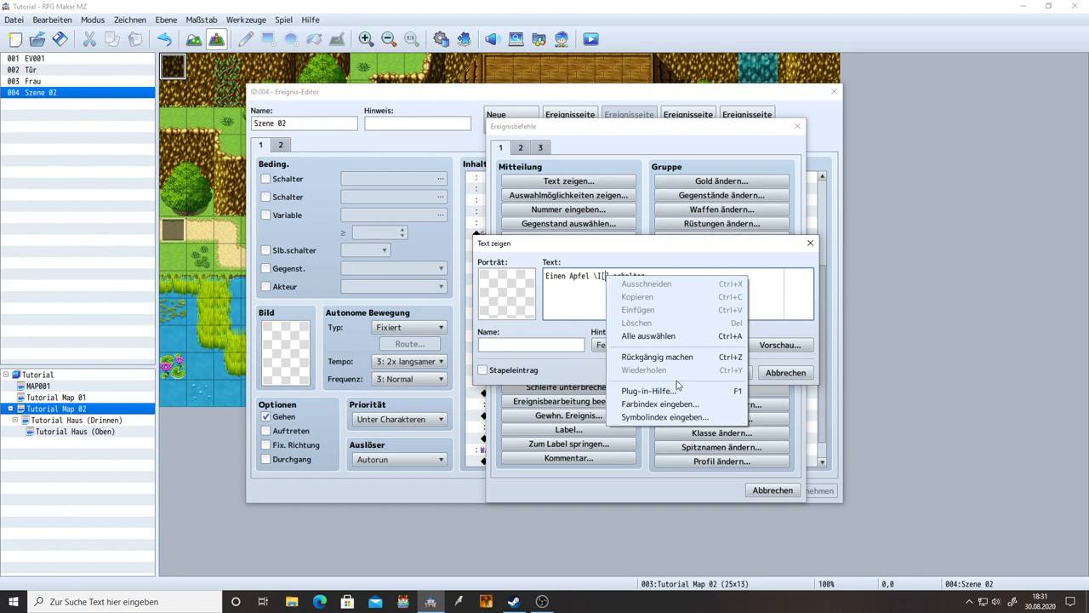
{"action": "left_click", "coordinate": [651, 419]}
{"action": "scroll", "coordinate": [661, 326], "scroll_direction": "down", "scroll_amount": 3}
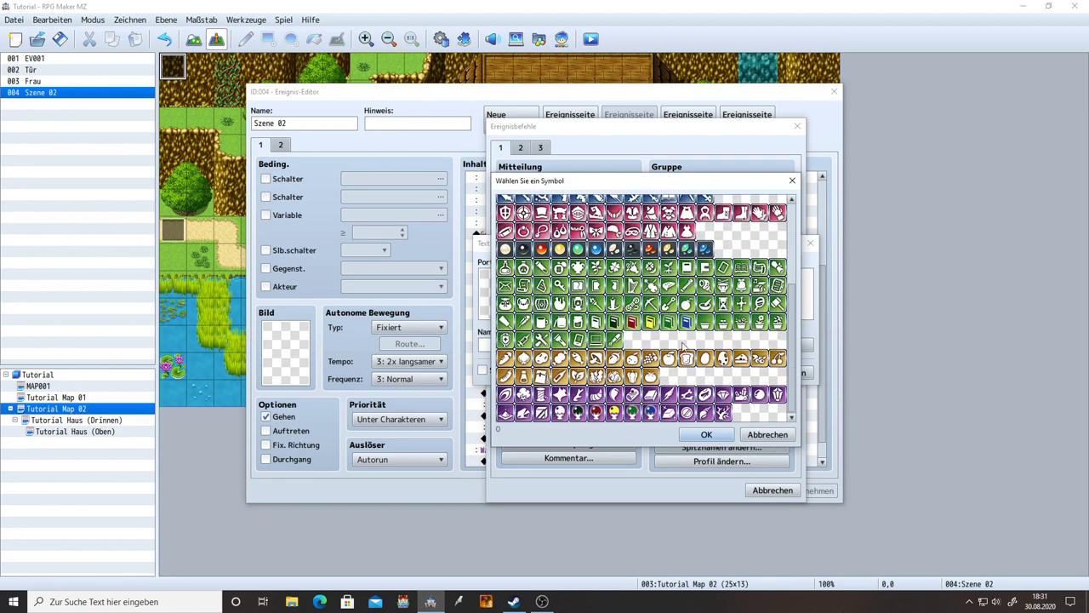
{"action": "left_click", "coordinate": [670, 359]}
{"action": "double_click", "coordinate": [670, 358]}
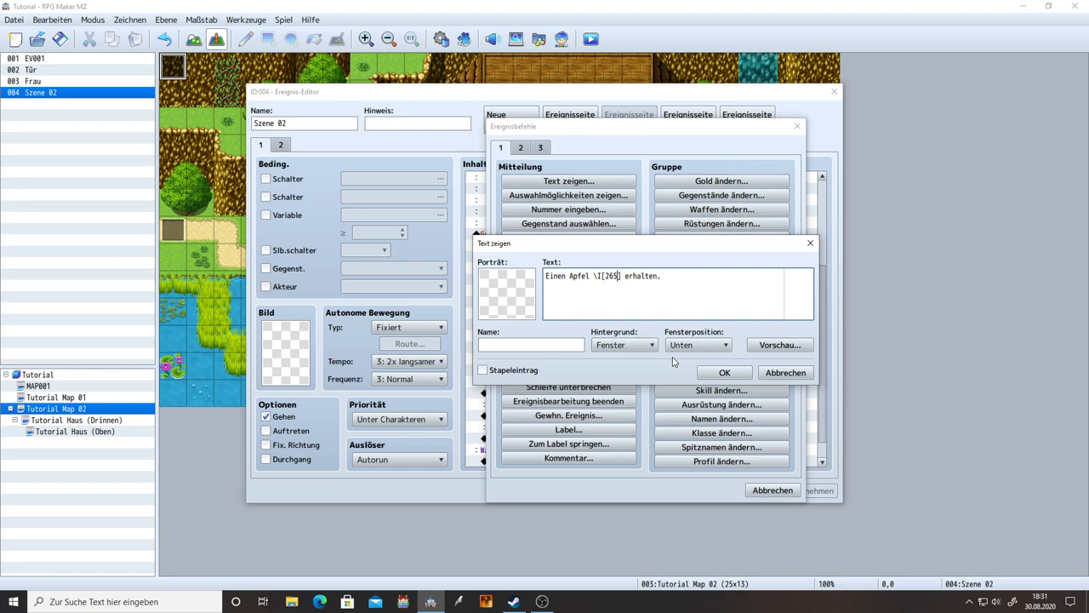
Step: Preview the message with the inserted apple symbol
{"action": "double_click", "coordinate": [609, 277]}
{"action": "left_click", "coordinate": [619, 279]}
{"action": "key", "text": "alt+v"}
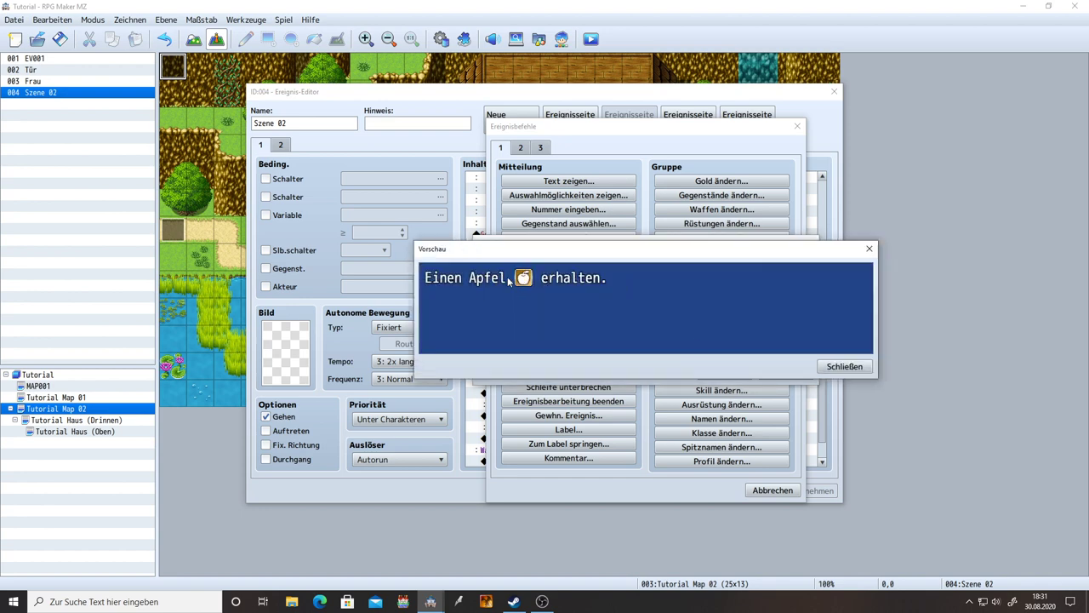
{"action": "left_click", "coordinate": [844, 366]}
Step: Insert the orange colour code \c[2] directly before the word Apfel and preview the message
{"action": "left_click", "coordinate": [569, 277]}
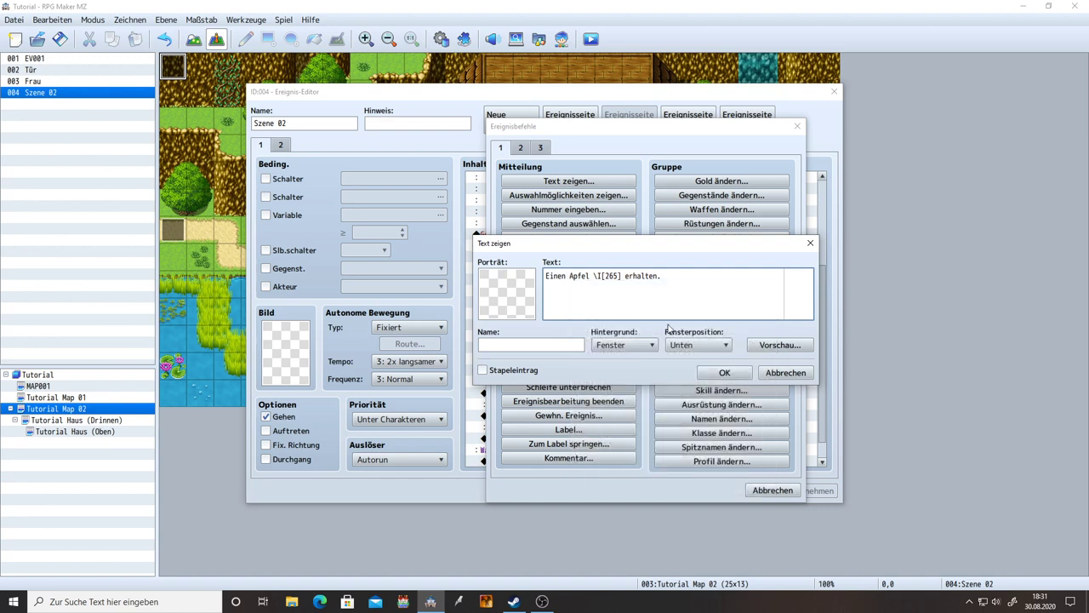
{"action": "type", "text": "\\c["}
{"action": "right_click", "coordinate": [581, 277]}
{"action": "left_click", "coordinate": [637, 407]}
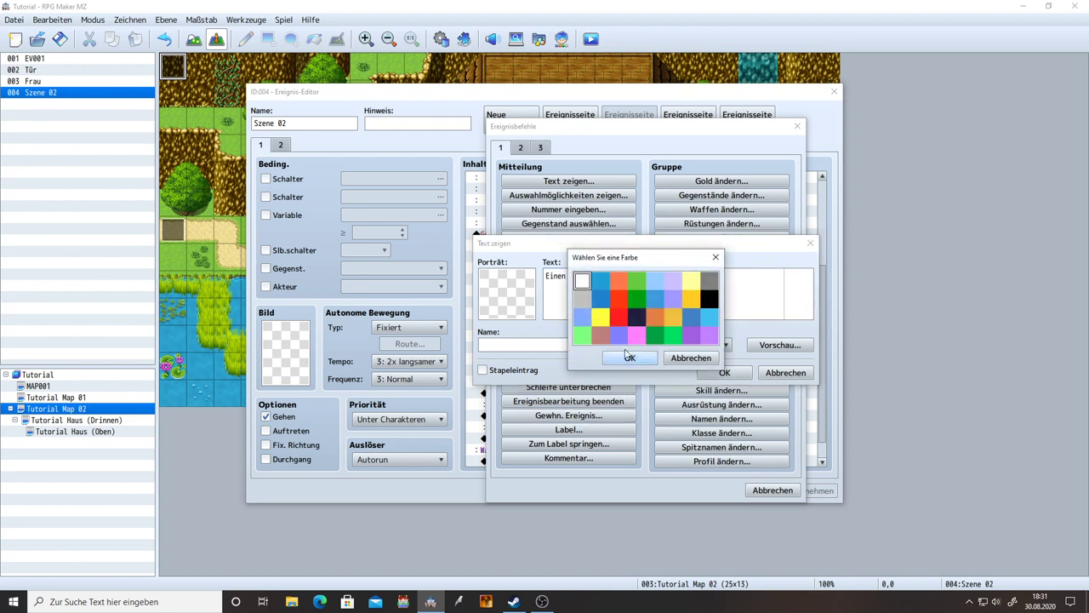
{"action": "double_click", "coordinate": [619, 281]}
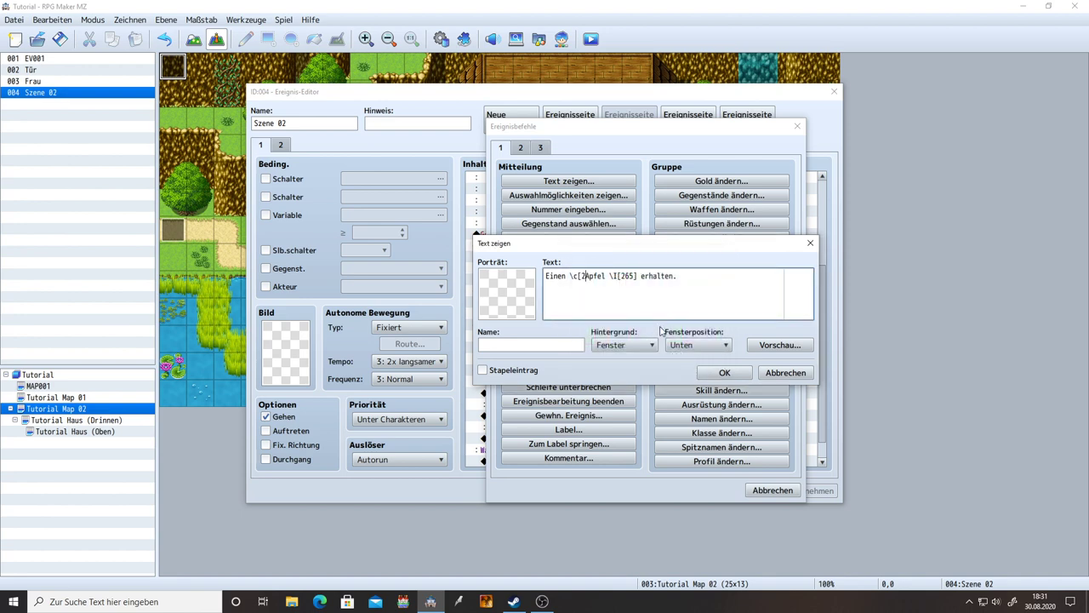
{"action": "type", "text": "]"}
{"action": "key", "text": "alt+v"}
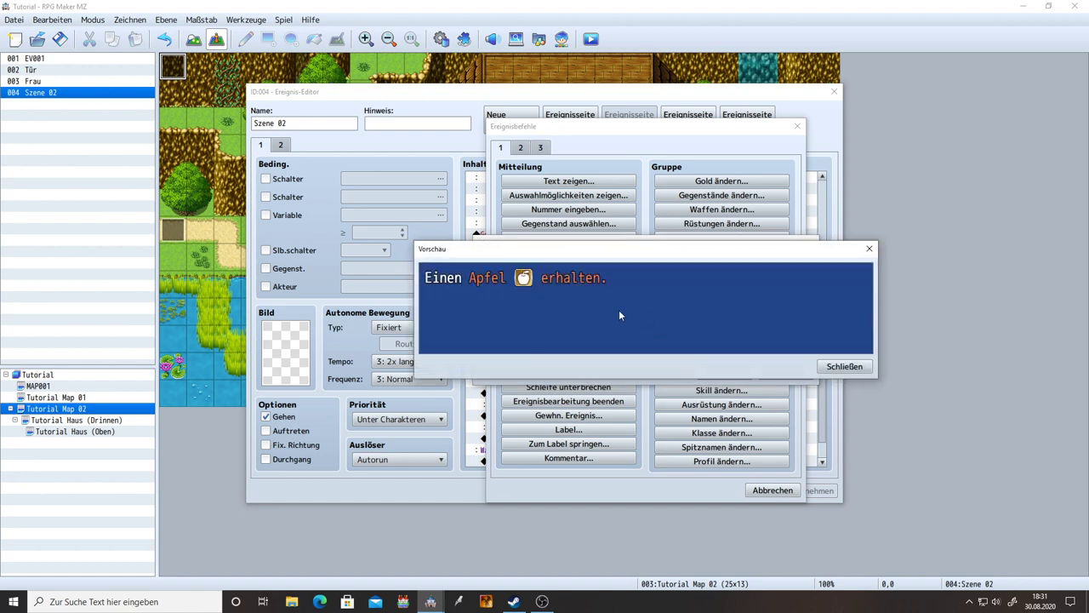
{"action": "key", "text": "Escape"}
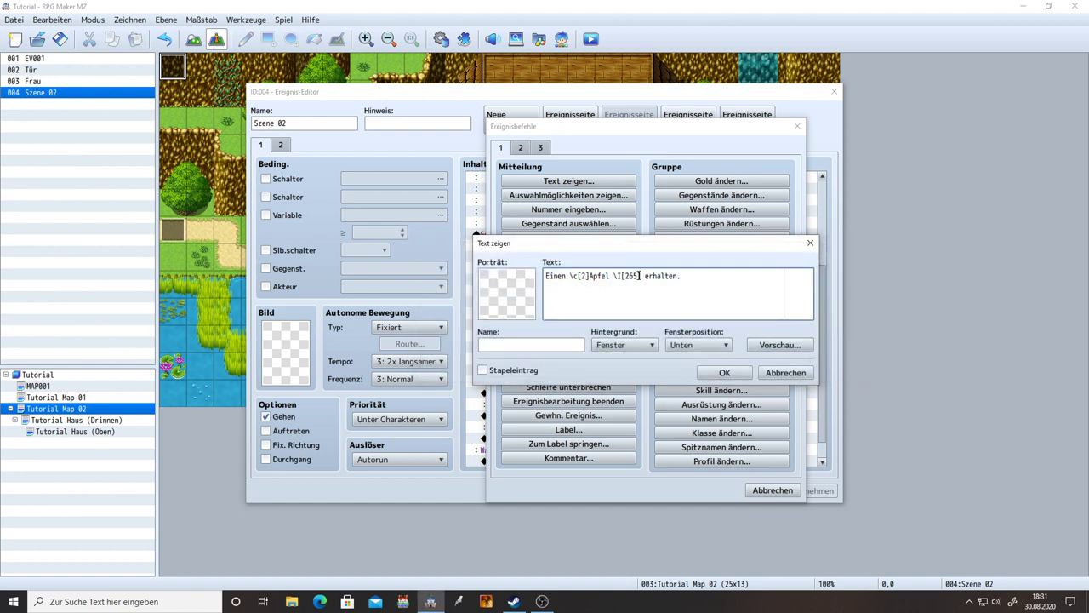
Step: Copy the colour code behind the apple symbol as \c[0], preview the message and add it to the event
{"action": "mouse_move", "coordinate": [615, 274]}
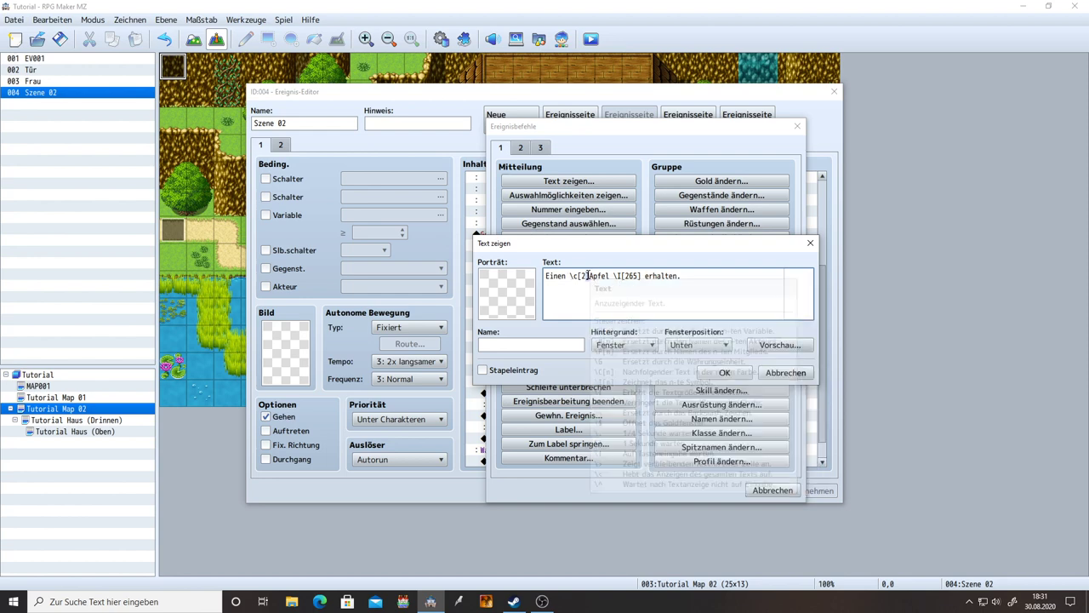
{"action": "left_click_drag", "start_coordinate": [588, 275], "coordinate": [570, 276]}
{"action": "key", "text": "ctrl+c"}
{"action": "left_click", "coordinate": [642, 276]}
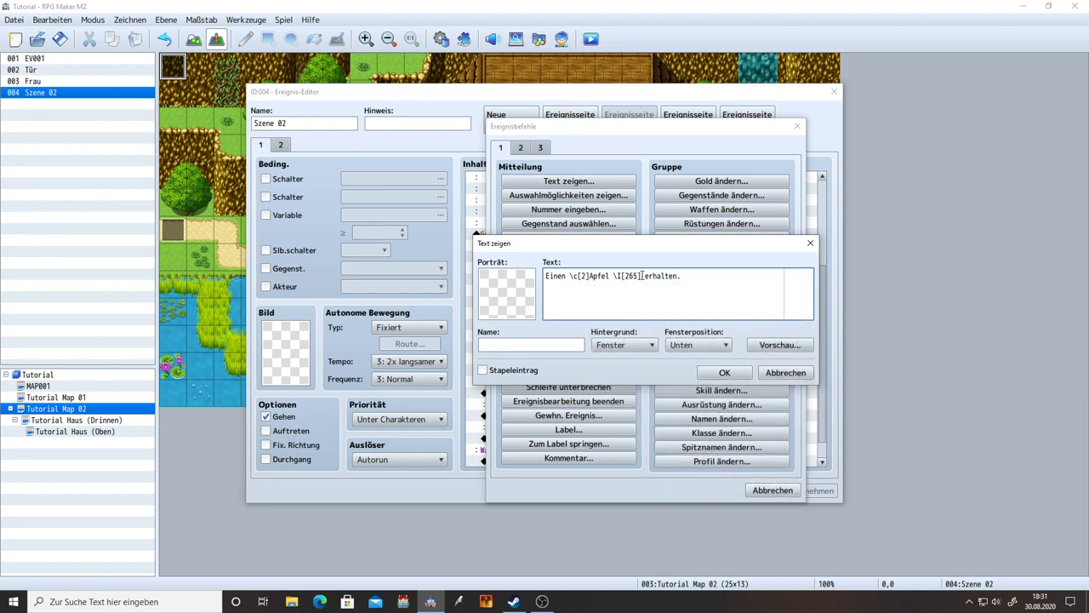
{"action": "key", "text": "ctrl+v"}
{"action": "key", "text": "BackSpace"}
{"action": "key", "text": "BackSpace"}
{"action": "type", "text": "0]"}
{"action": "key", "text": "alt+v"}
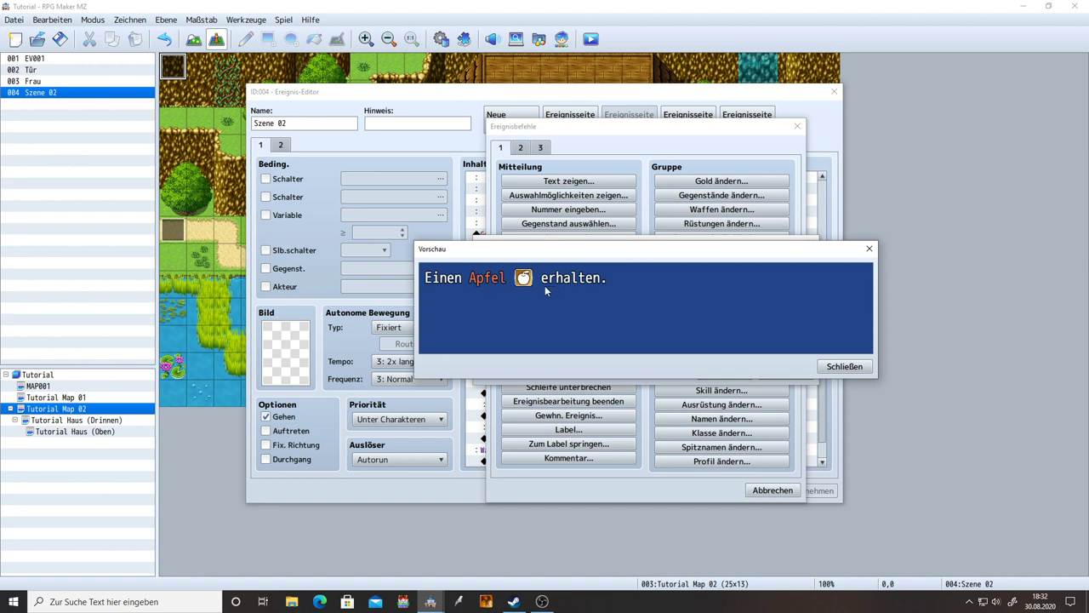
{"action": "left_click", "coordinate": [845, 367]}
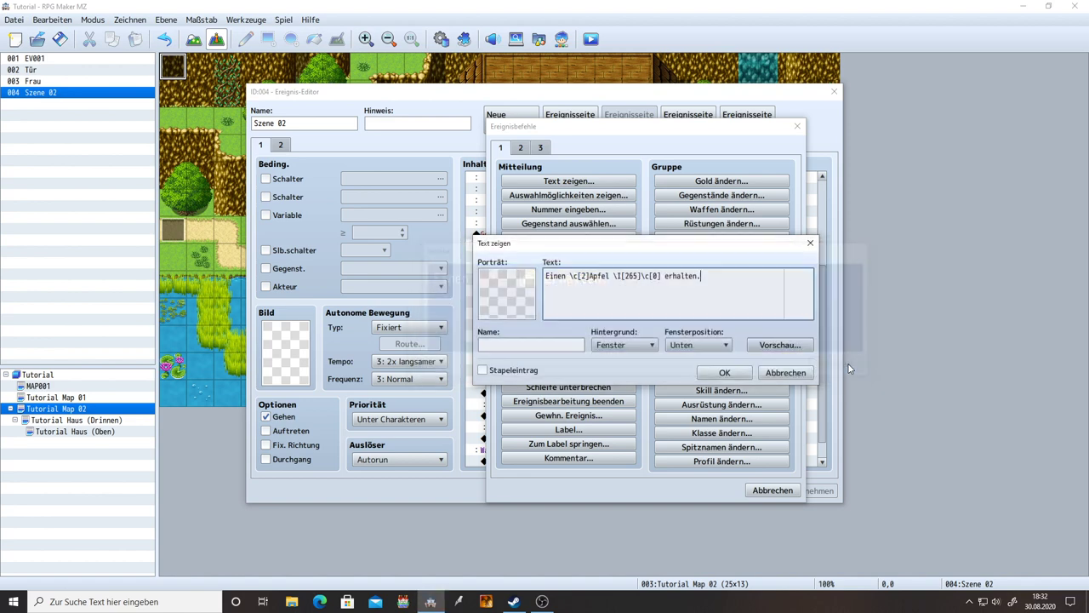
{"action": "left_click", "coordinate": [724, 373]}
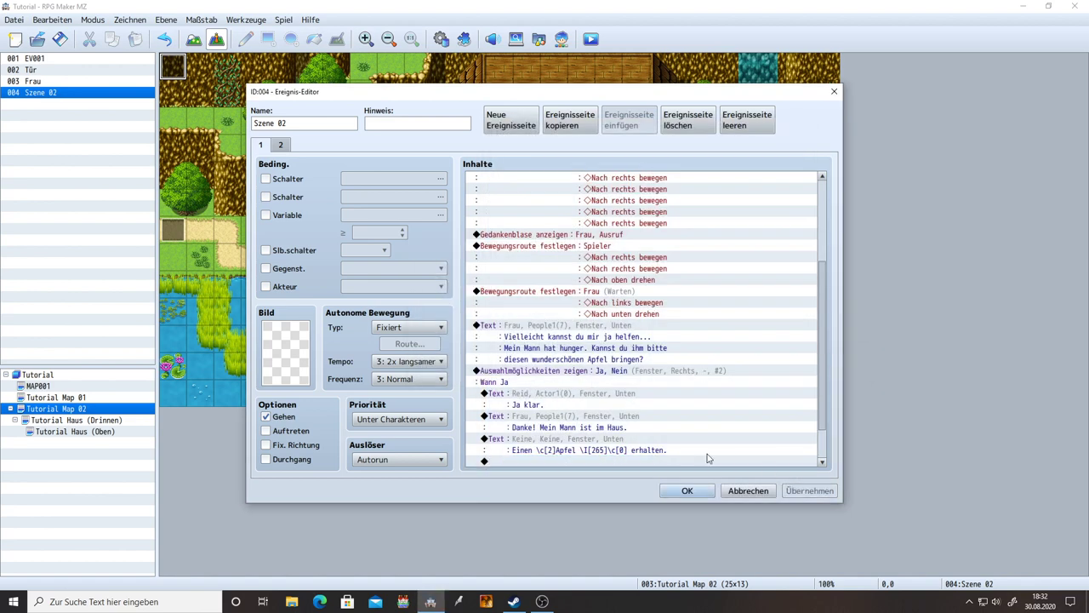
Step: Start a Gegenstände ändern command below the message in the Wann Ja branch and choose item 0040 Apfel
{"action": "left_click", "coordinate": [539, 420]}
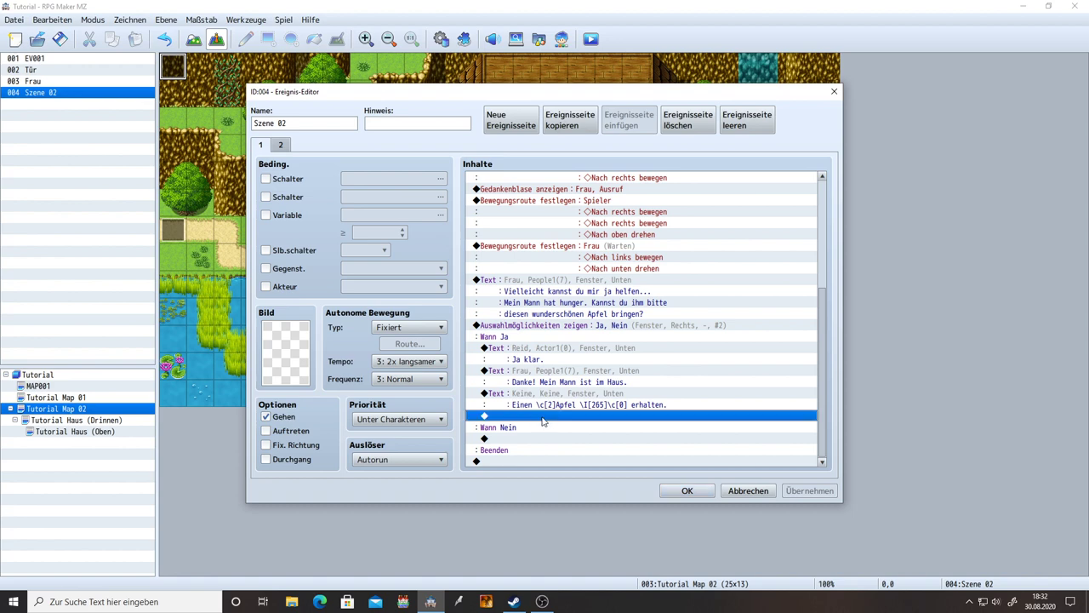
{"action": "double_click", "coordinate": [598, 417]}
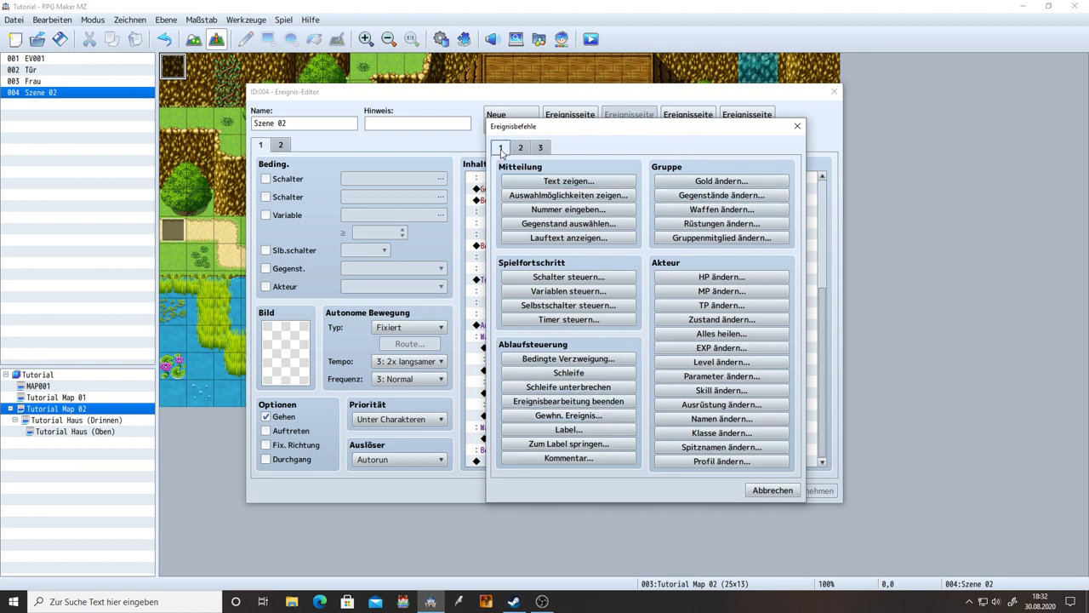
{"action": "left_click", "coordinate": [699, 196]}
{"action": "left_click", "coordinate": [608, 267]}
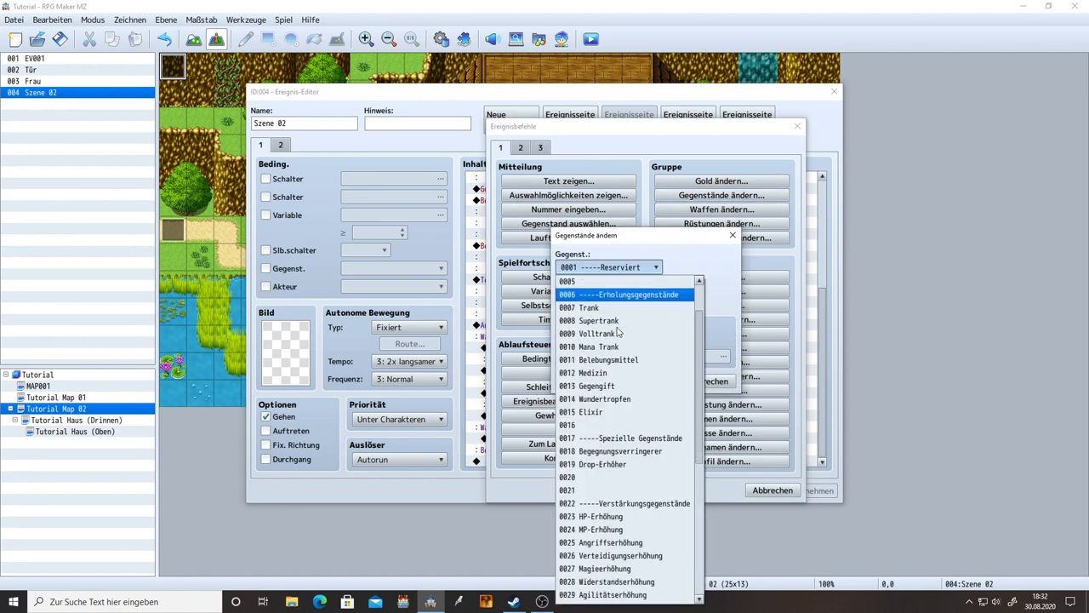
{"action": "scroll", "coordinate": [630, 417], "scroll_direction": "down", "scroll_amount": 7}
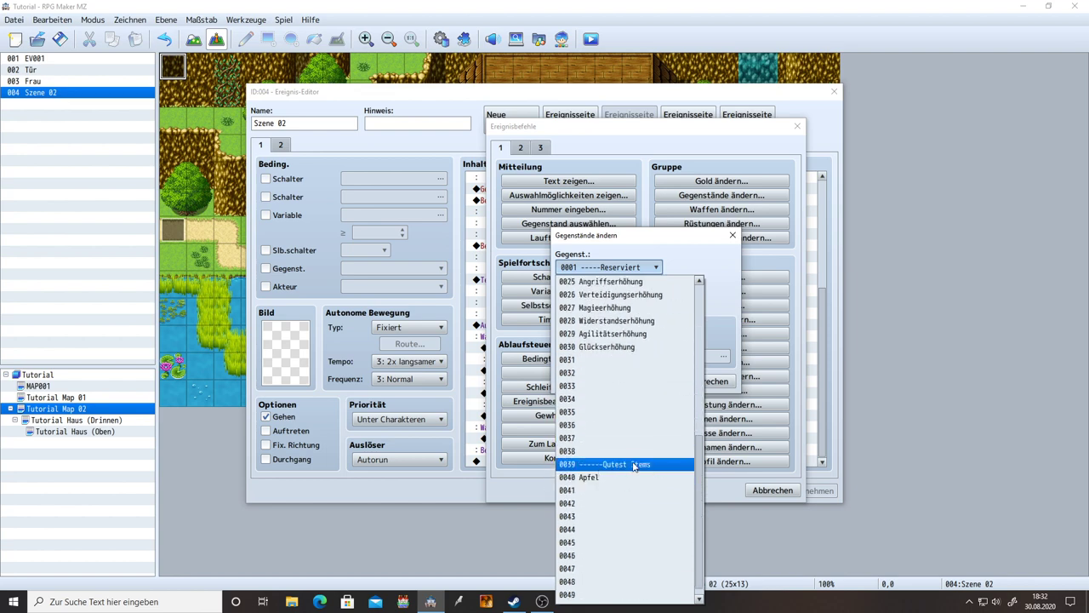
{"action": "left_click", "coordinate": [605, 477]}
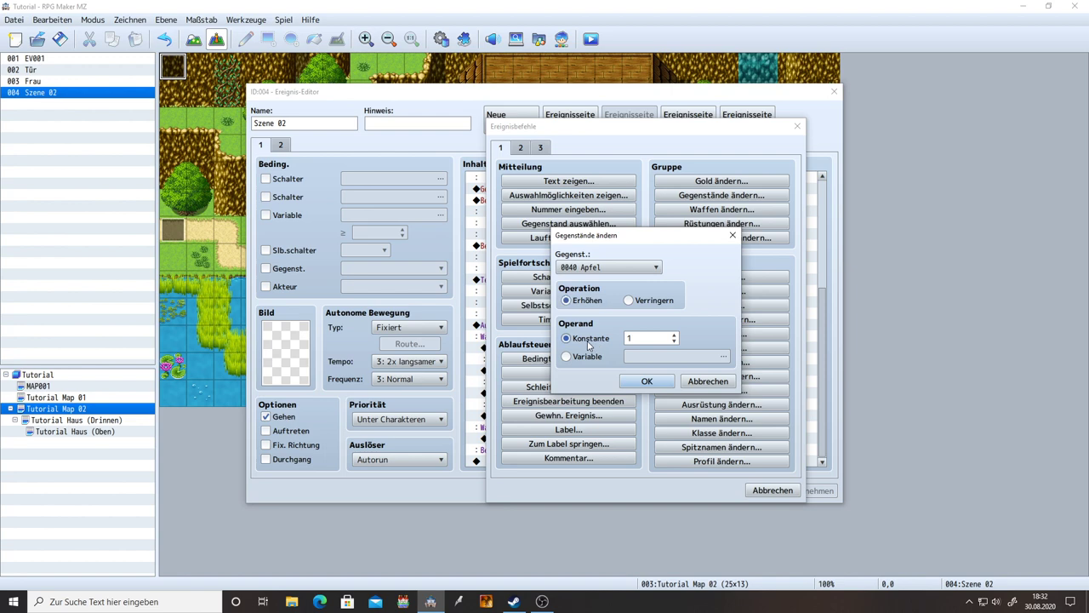
Step: Set the item command to Erhöhen with the Konstante 1 for Apfel, add it to the Wann Ja branch and apply the event
{"action": "left_click", "coordinate": [655, 338]}
{"action": "left_click", "coordinate": [655, 337]}
{"action": "left_click", "coordinate": [645, 303]}
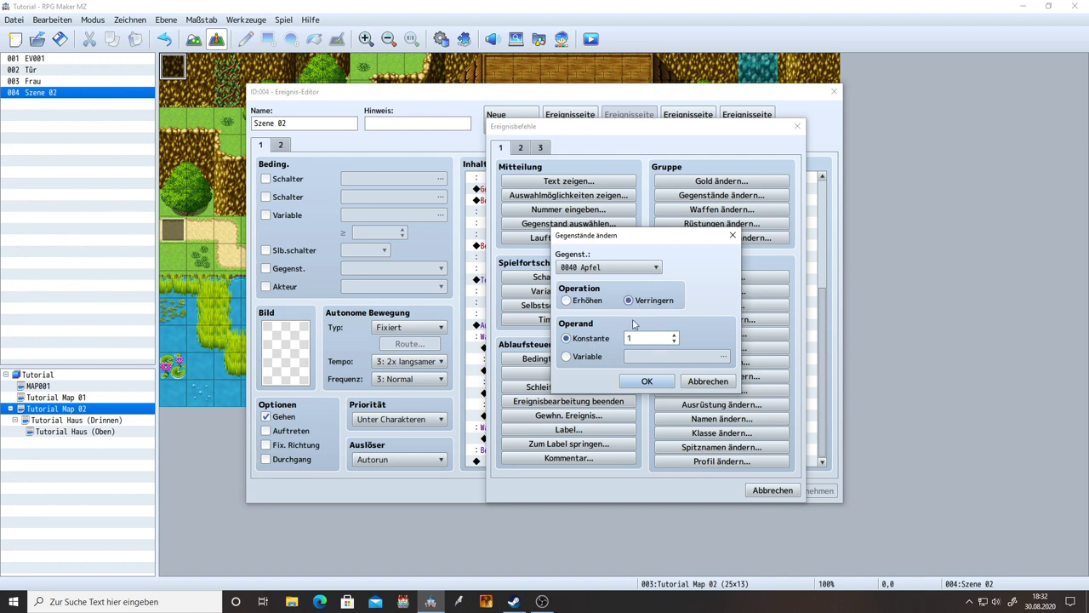
{"action": "left_click", "coordinate": [586, 302]}
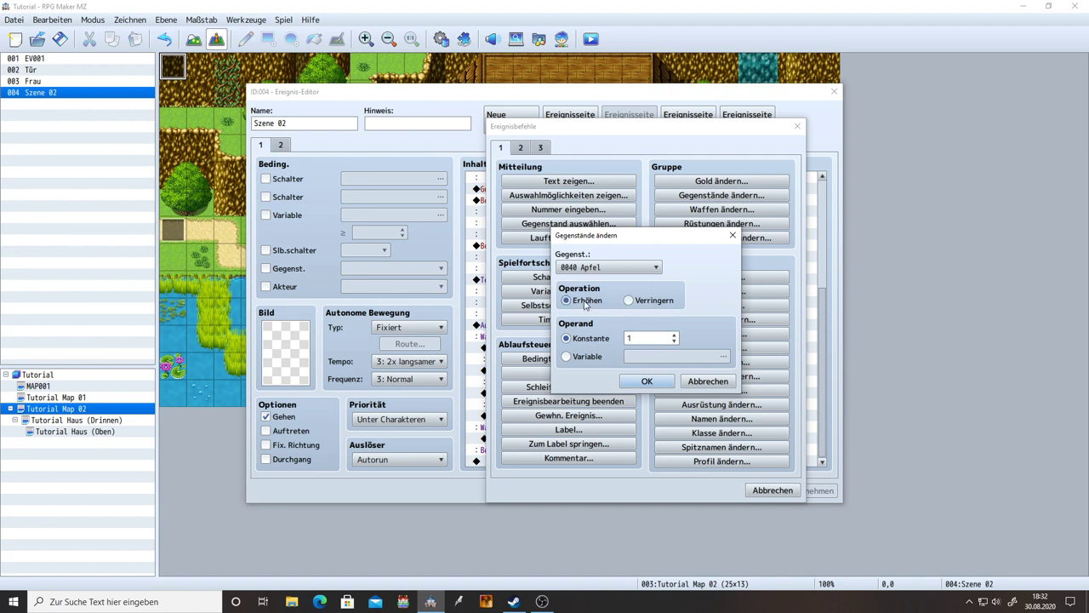
{"action": "double_click", "coordinate": [634, 338]}
{"action": "left_click", "coordinate": [589, 358]}
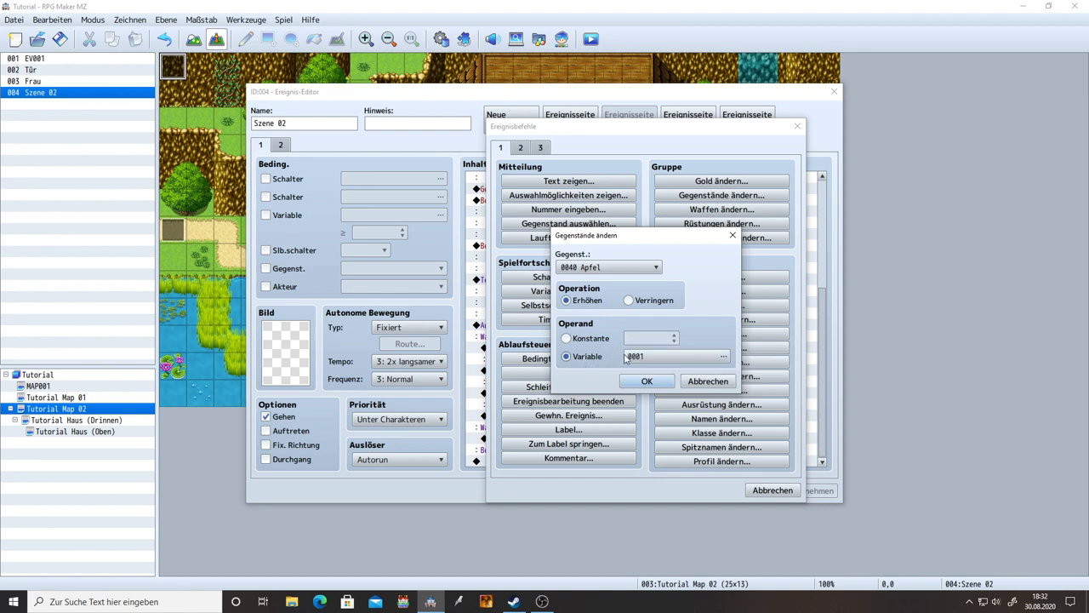
{"action": "left_click", "coordinate": [591, 339]}
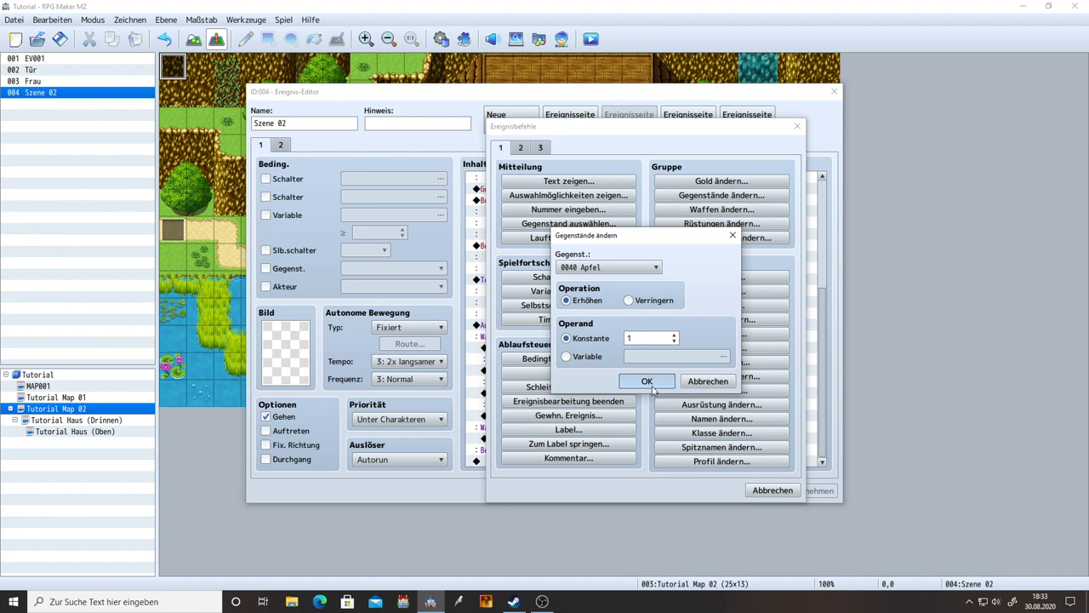
{"action": "left_click", "coordinate": [646, 381]}
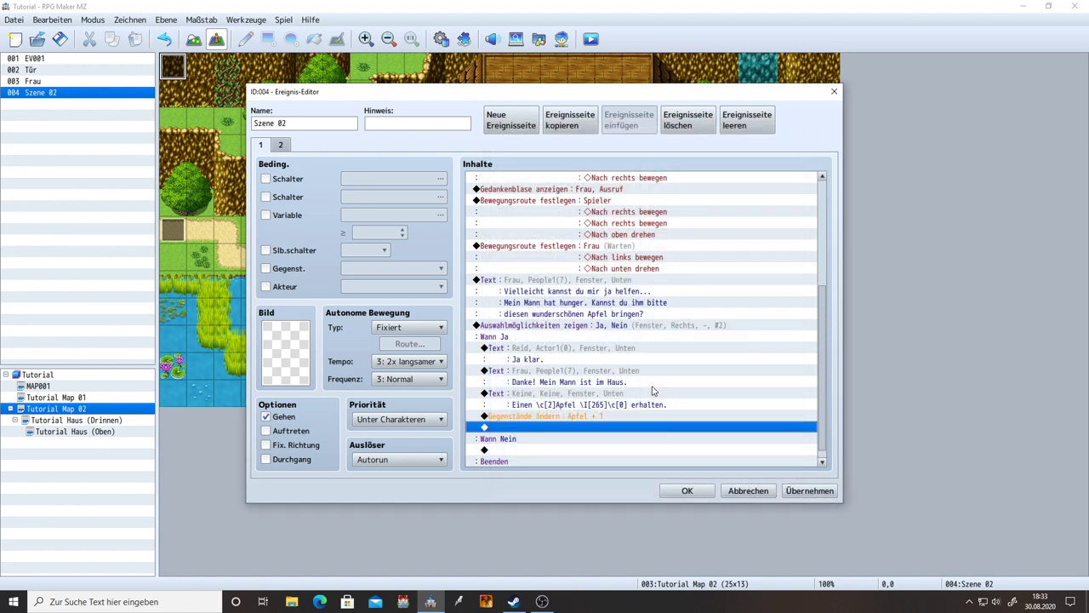
{"action": "left_click", "coordinate": [822, 496]}
Step: Copy the Reid text "Ja klar." and Frau's thank-you text from the Wann Ja branch into the empty Wann Nein branch
{"action": "left_click", "coordinate": [536, 417]}
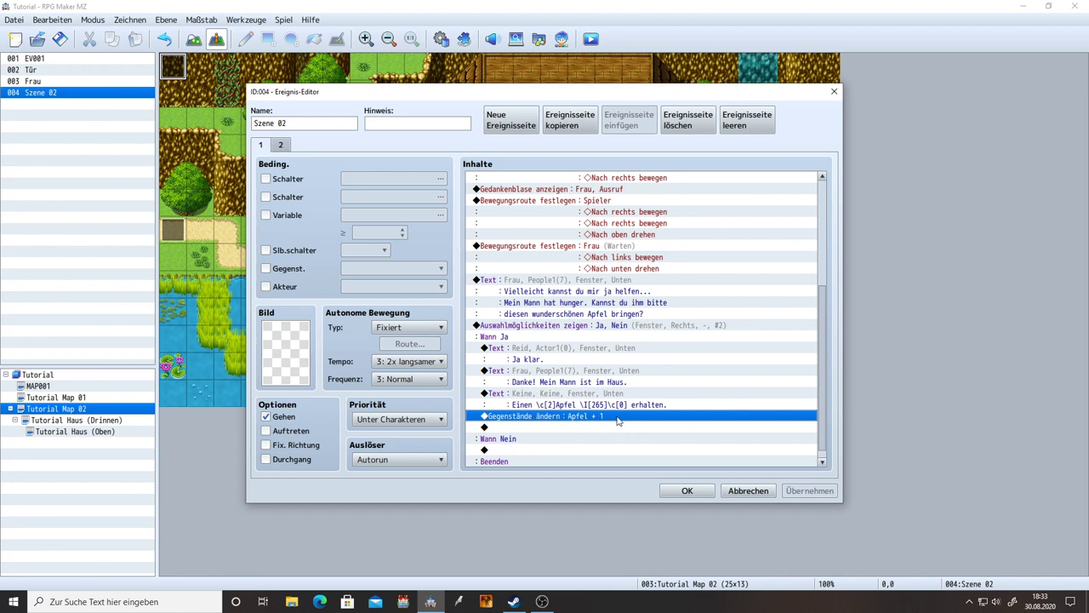
{"action": "scroll", "coordinate": [591, 413], "scroll_direction": "down", "scroll_amount": 1}
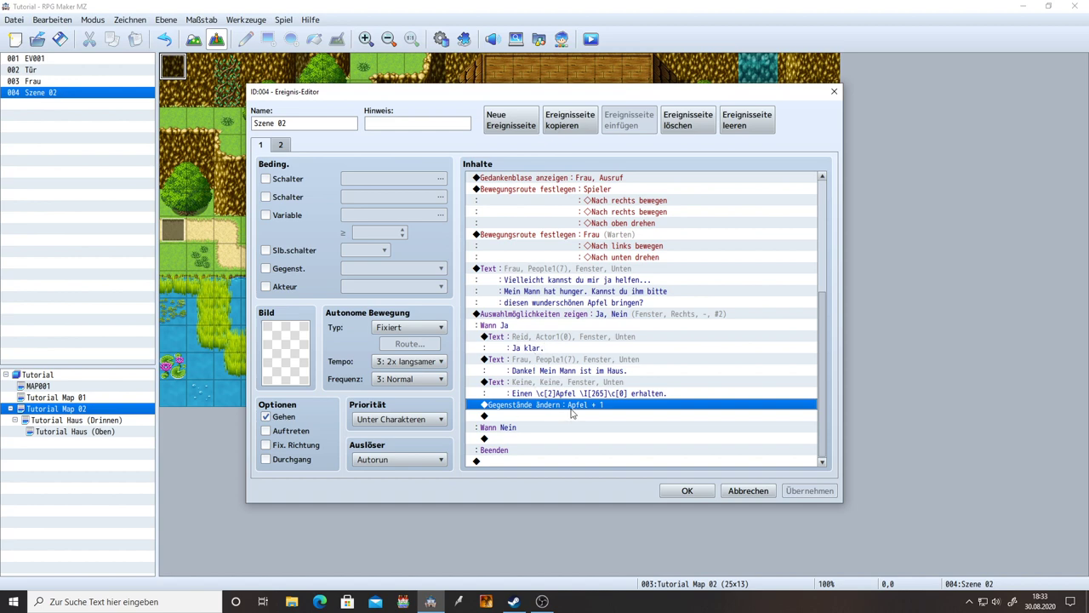
{"action": "left_click", "coordinate": [526, 440]}
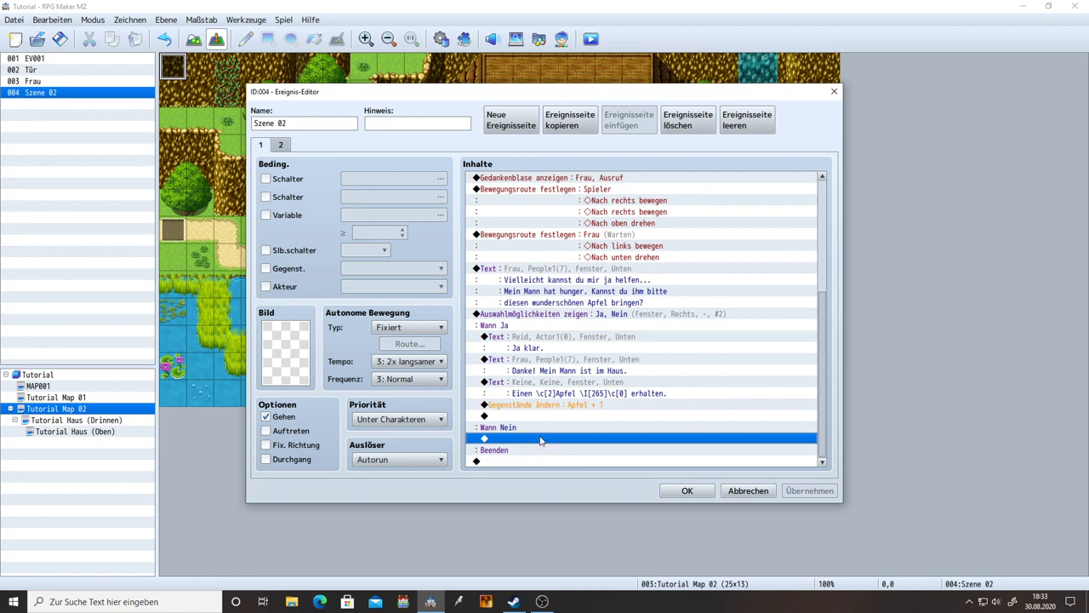
{"action": "left_click", "coordinate": [534, 349]}
{"action": "left_click_drag", "start_coordinate": [535, 349], "coordinate": [536, 364]}
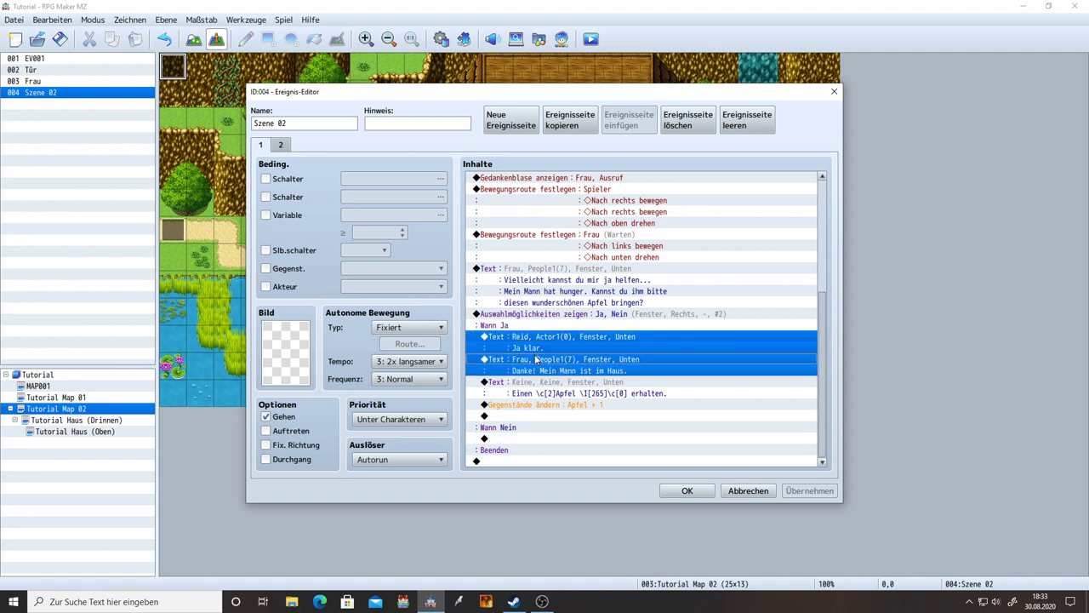
{"action": "left_click", "coordinate": [519, 439]}
{"action": "key", "text": "ctrl+v"}
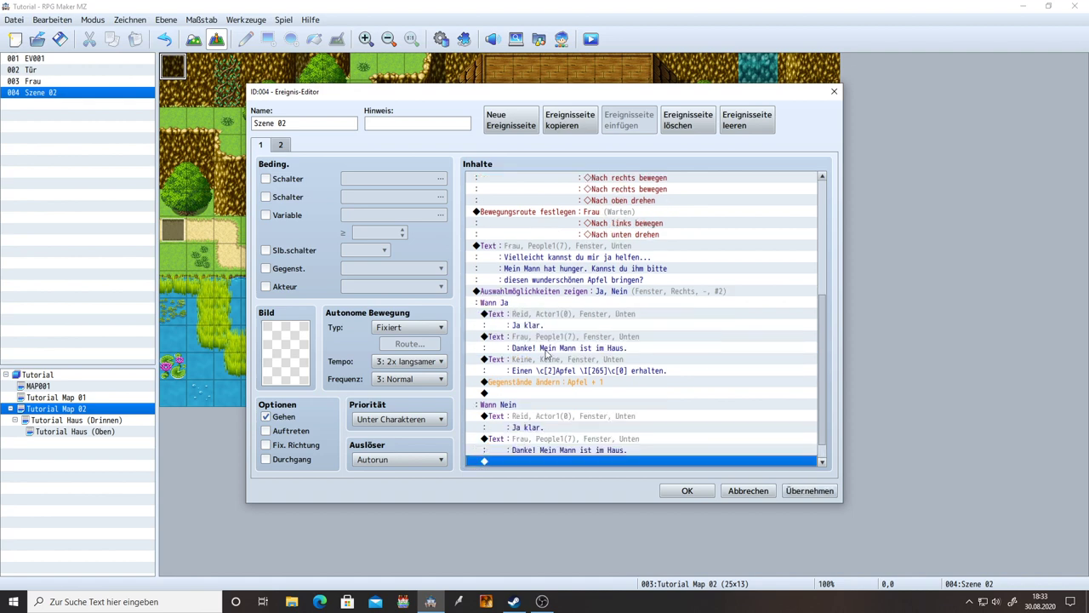
{"action": "left_click", "coordinate": [532, 322]}
{"action": "left_click", "coordinate": [533, 341]}
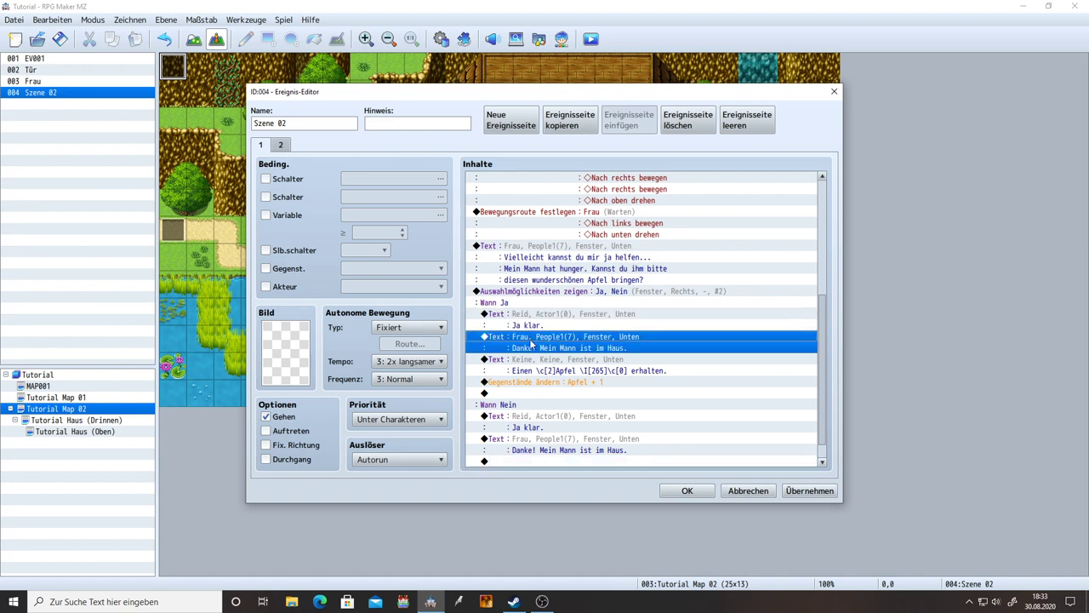
{"action": "left_click", "coordinate": [536, 318], "text": "shift"}
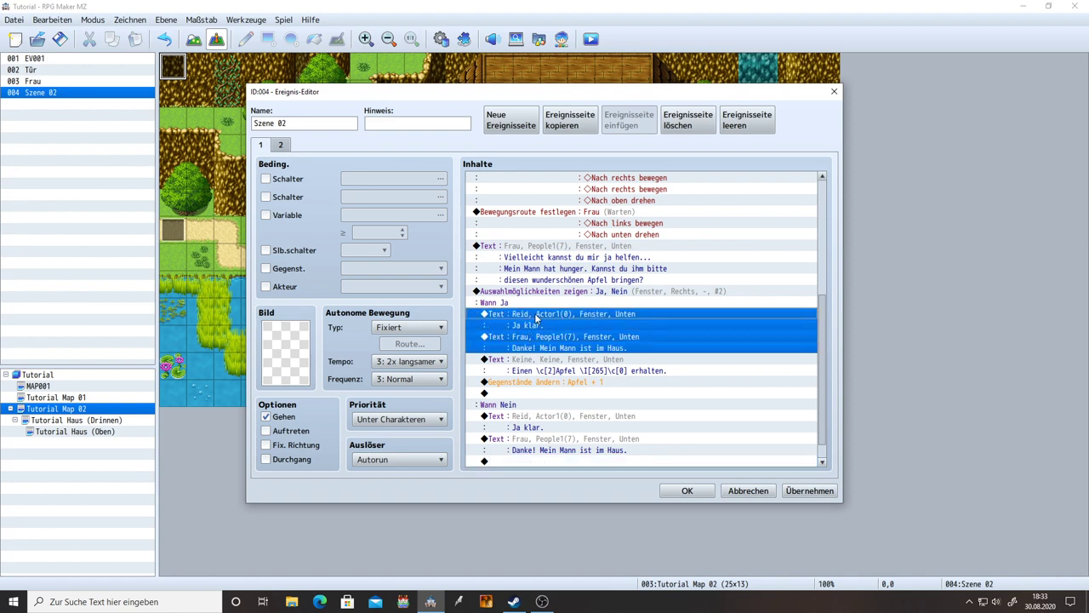
{"action": "left_click", "coordinate": [538, 340]}
{"action": "left_click", "coordinate": [541, 319], "text": "shift"}
{"action": "left_click", "coordinate": [532, 422]}
{"action": "key", "text": "ctrl+v"}
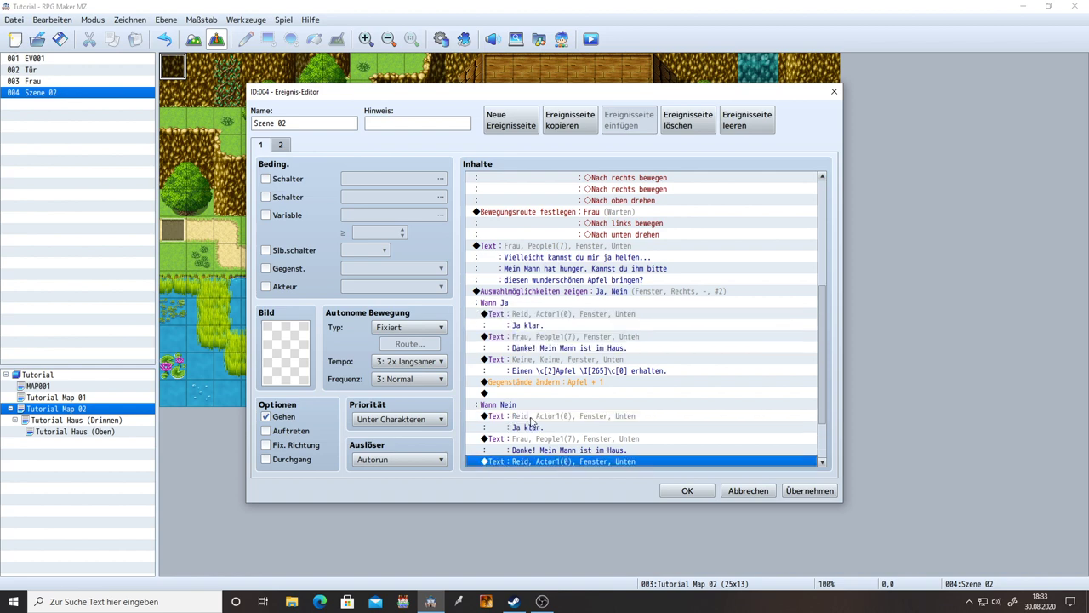
{"action": "left_click", "coordinate": [532, 419]}
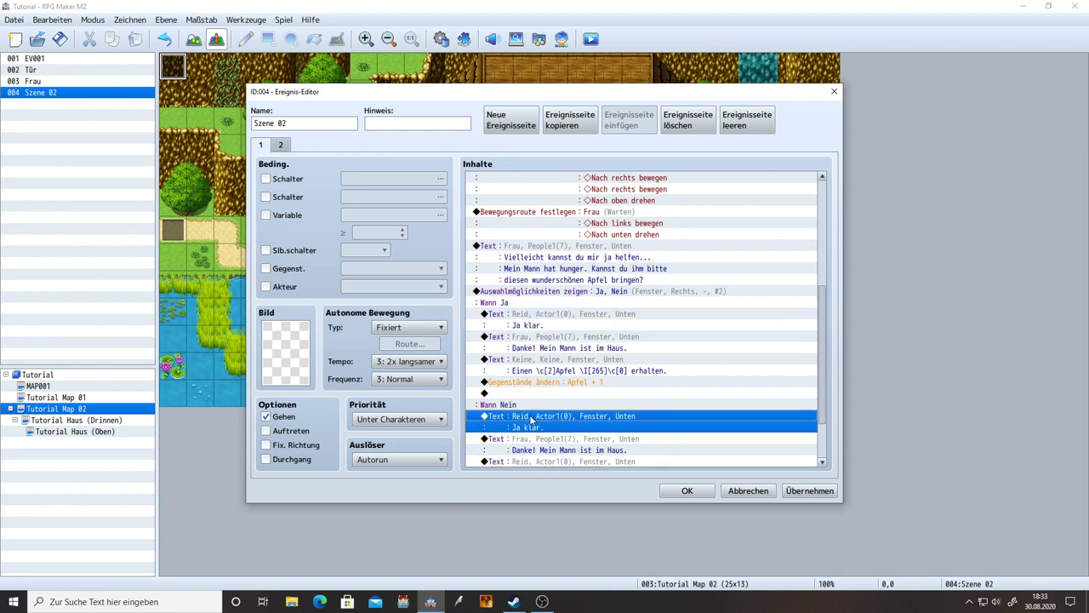
{"action": "left_click", "coordinate": [532, 316]}
{"action": "right_click", "coordinate": [532, 317]}
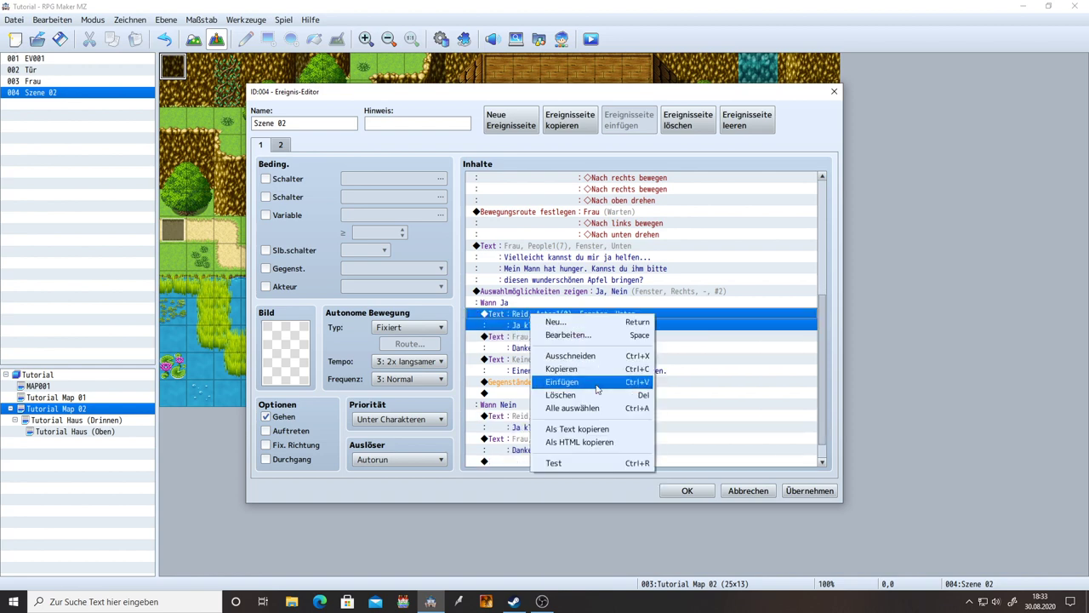
{"action": "left_click", "coordinate": [523, 425]}
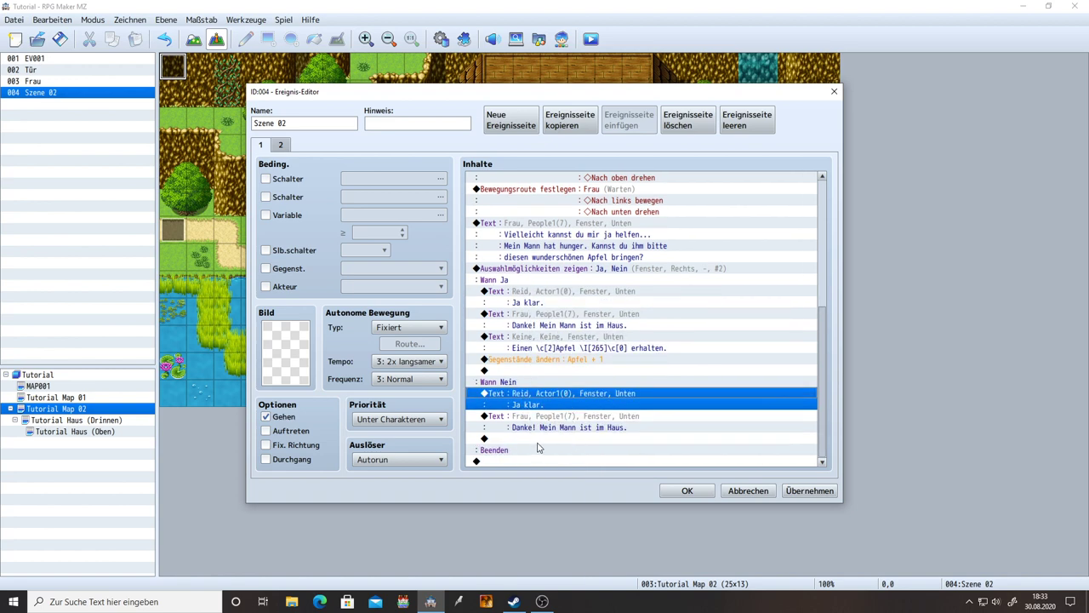
{"action": "left_click", "coordinate": [537, 437]}
{"action": "left_click", "coordinate": [539, 405]}
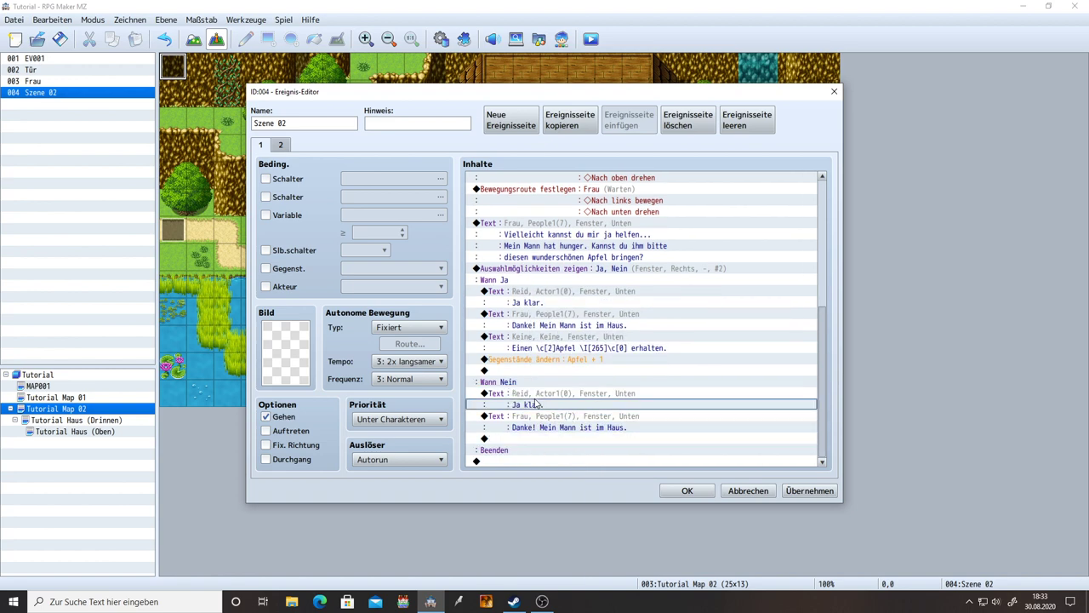
Step: Change Reid's text in the Wann Nein branch to "Nein."
{"action": "left_click", "coordinate": [528, 394]}
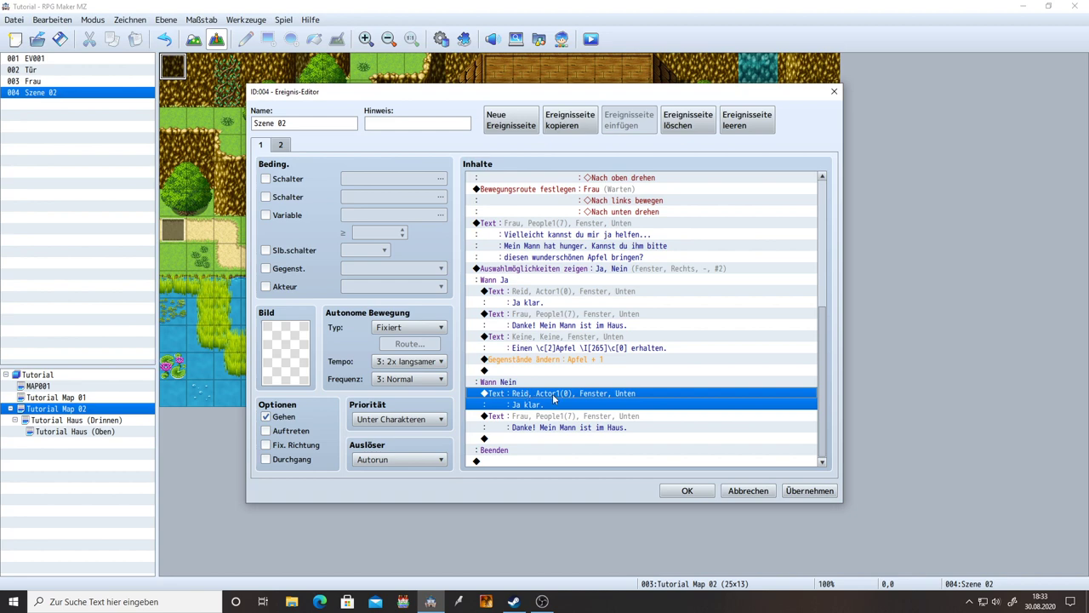
{"action": "double_click", "coordinate": [554, 395]}
{"action": "left_click_drag", "start_coordinate": [596, 277], "coordinate": [458, 266]}
{"action": "key", "text": "BackSpace"}
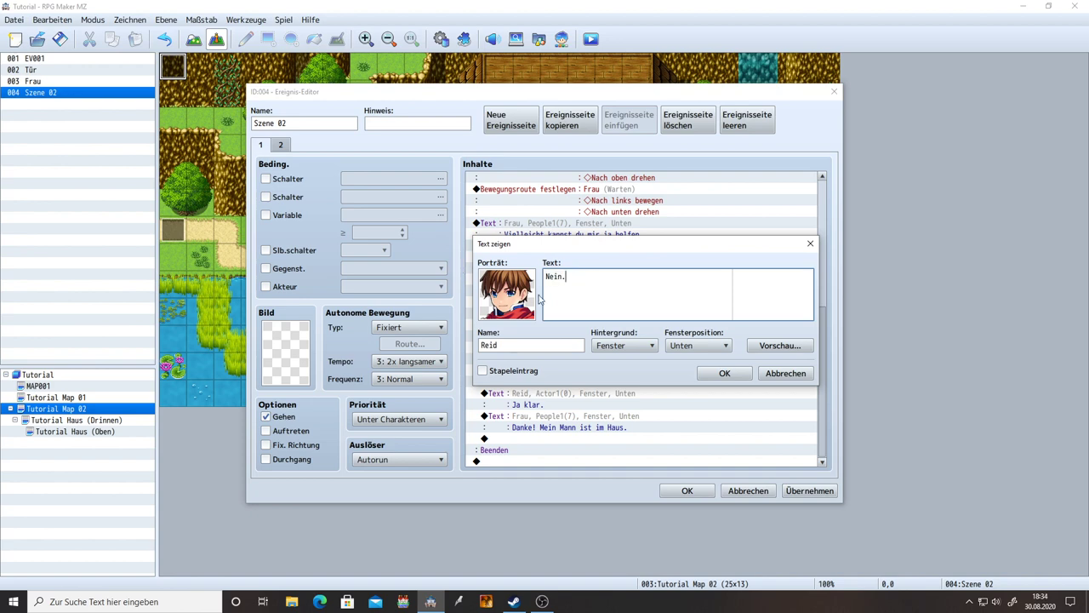
{"action": "left_click", "coordinate": [724, 373]}
{"action": "scroll", "coordinate": [576, 442], "scroll_direction": "down", "scroll_amount": 1}
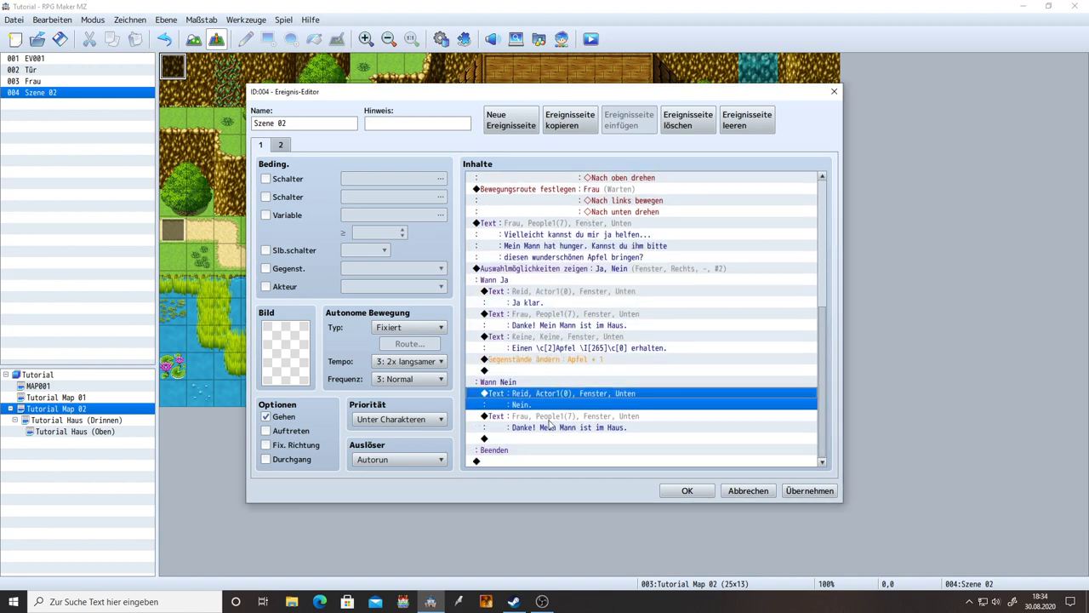
Step: Change Frau's text in the Wann Nein branch to "Schade." and apply the event
{"action": "double_click", "coordinate": [549, 424]}
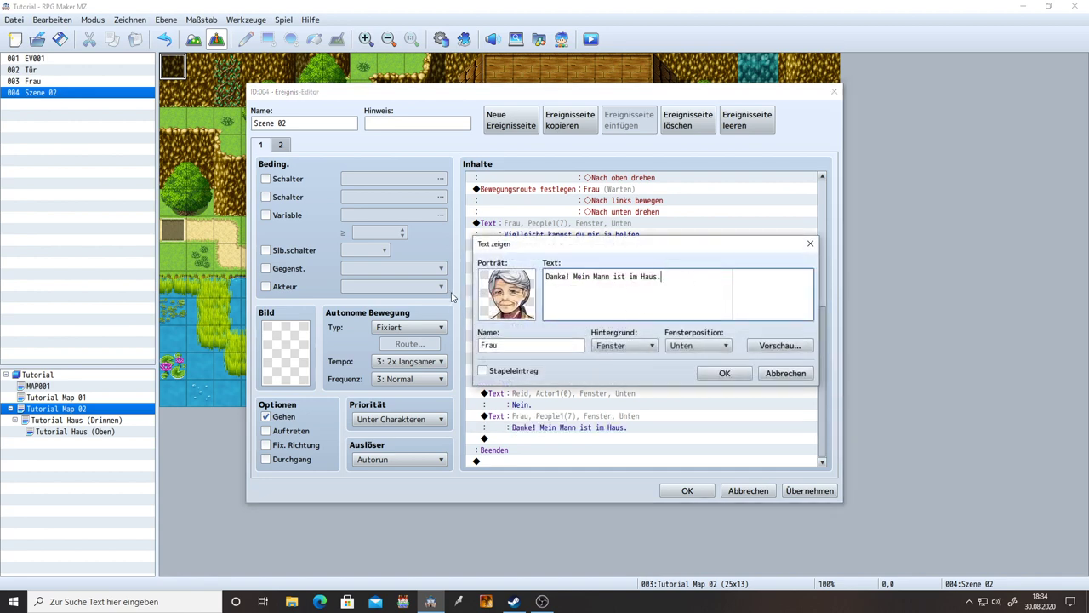
{"action": "left_click_drag", "start_coordinate": [685, 276], "coordinate": [479, 278]}
{"action": "type", "text": "Schade."}
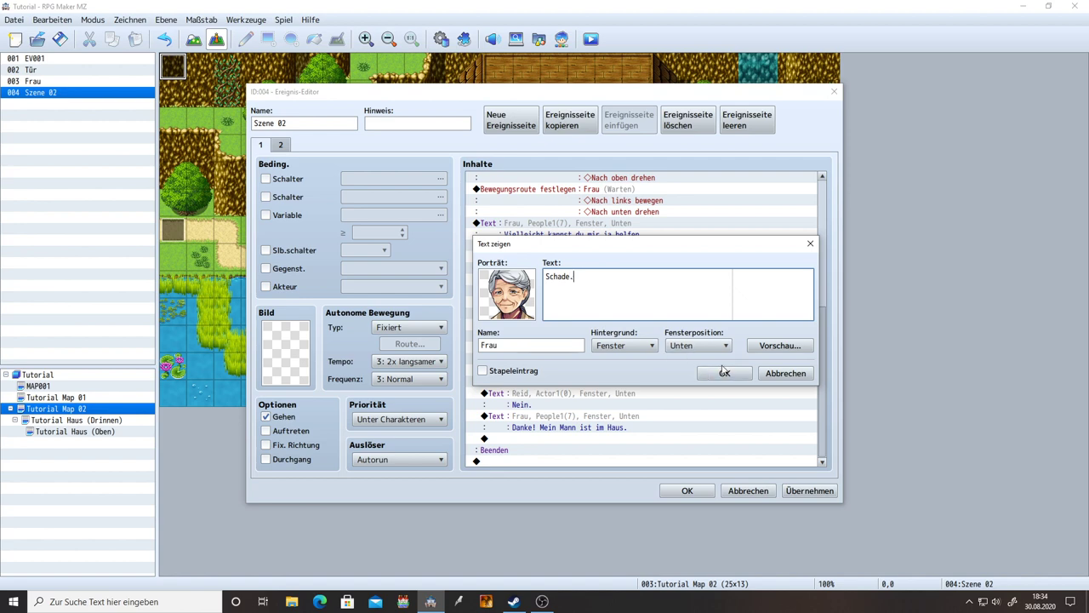
{"action": "left_click", "coordinate": [724, 372]}
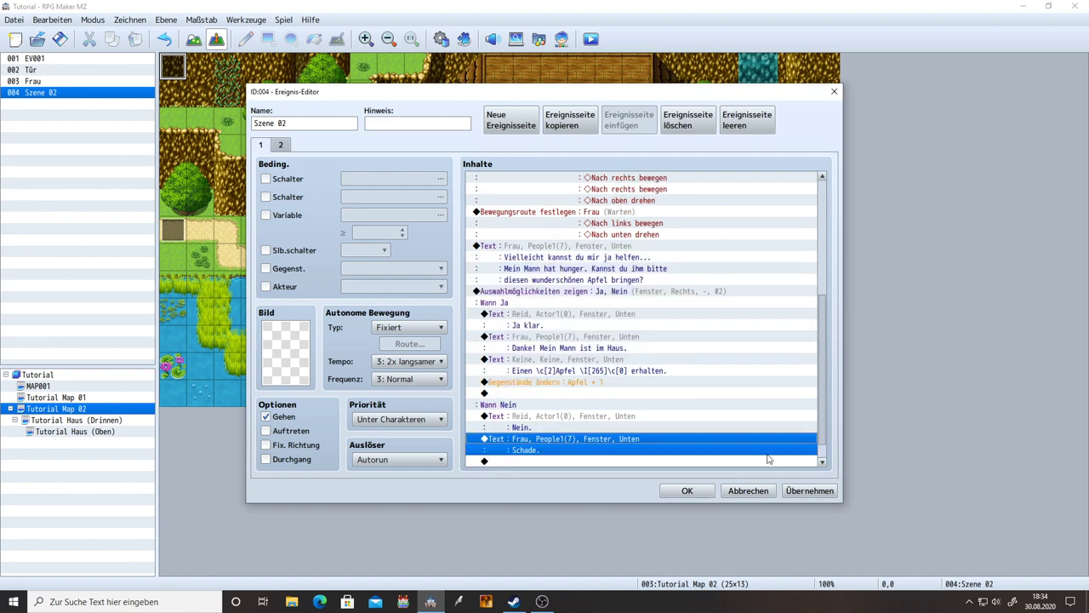
{"action": "left_click", "coordinate": [810, 490]}
Step: Append a Selbstschalter steuern command setting A to EIN below the choice block on page 1 of Szene 02 and confirm the event
{"action": "scroll", "coordinate": [741, 462], "scroll_direction": "down", "scroll_amount": 1}
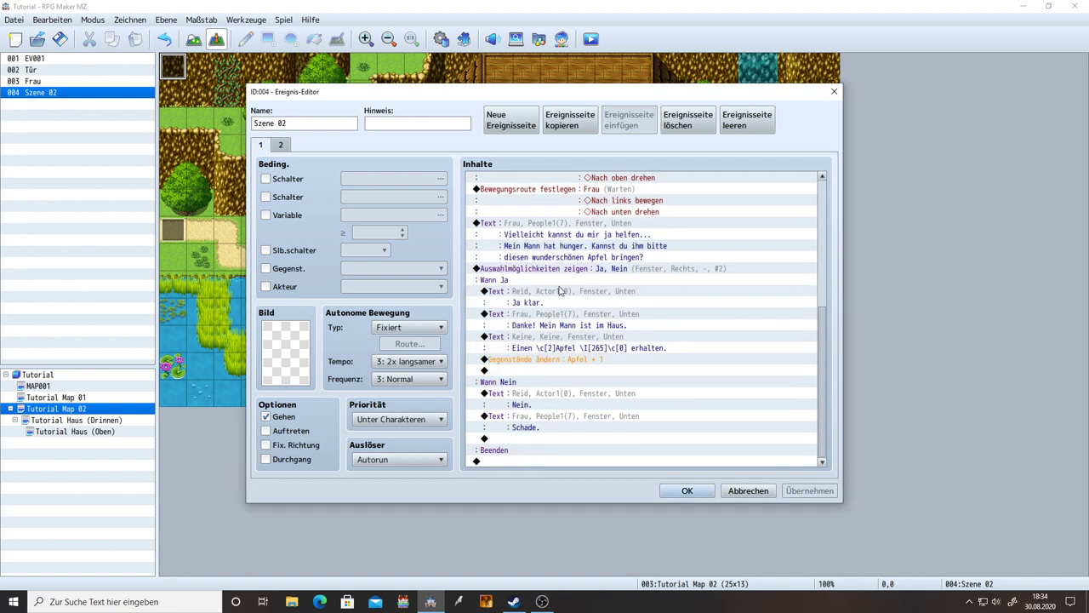
{"action": "scroll", "coordinate": [559, 293], "scroll_direction": "up", "scroll_amount": 4}
{"action": "scroll", "coordinate": [627, 305], "scroll_direction": "down", "scroll_amount": 4}
{"action": "double_click", "coordinate": [497, 461]}
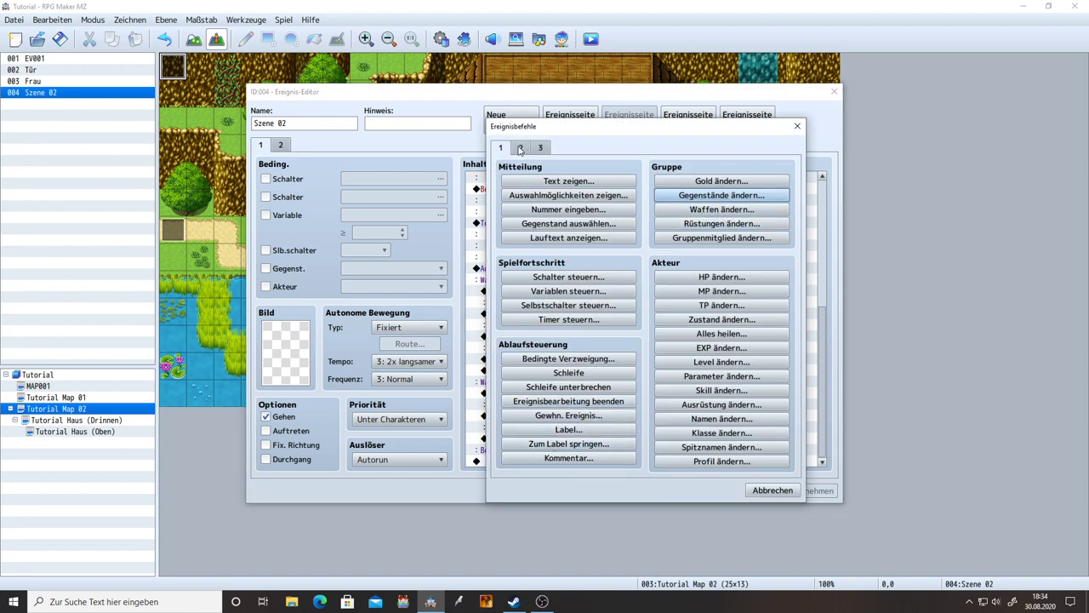
{"action": "left_click", "coordinate": [568, 304]}
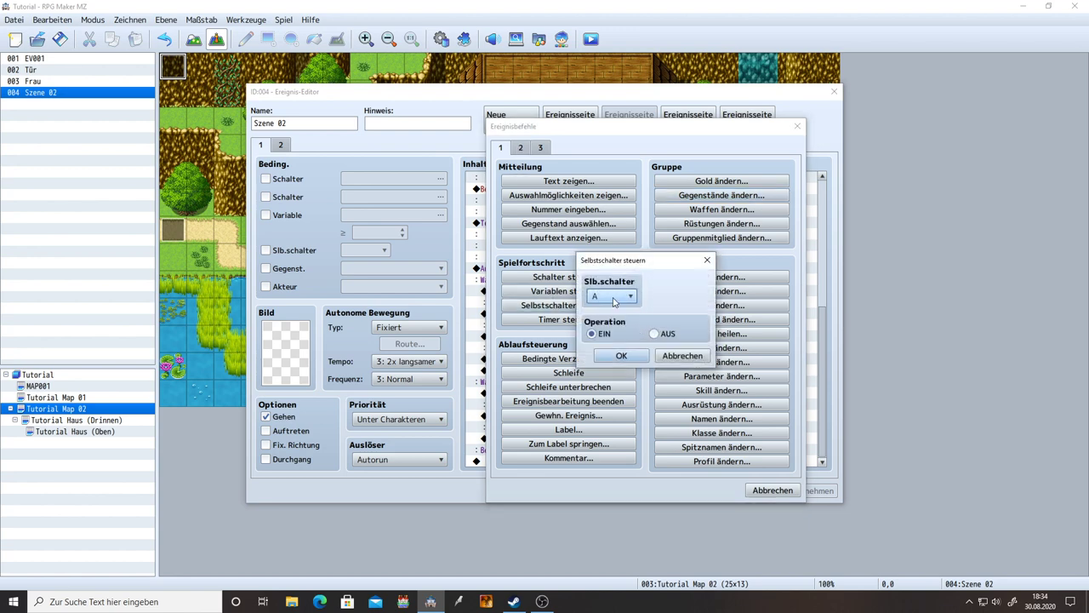
{"action": "left_click", "coordinate": [622, 355]}
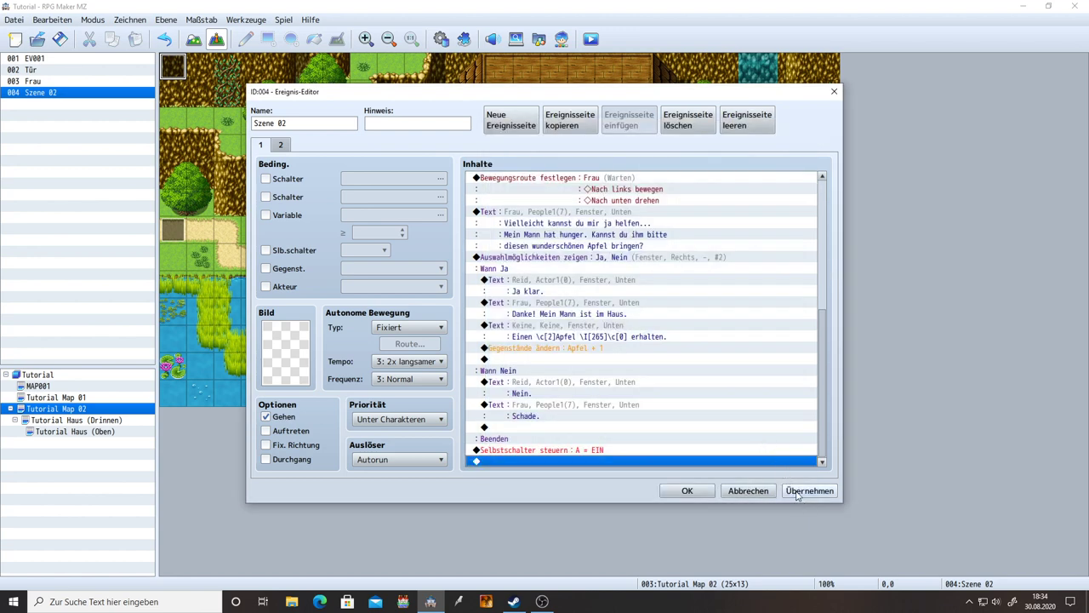
{"action": "left_click", "coordinate": [283, 144]}
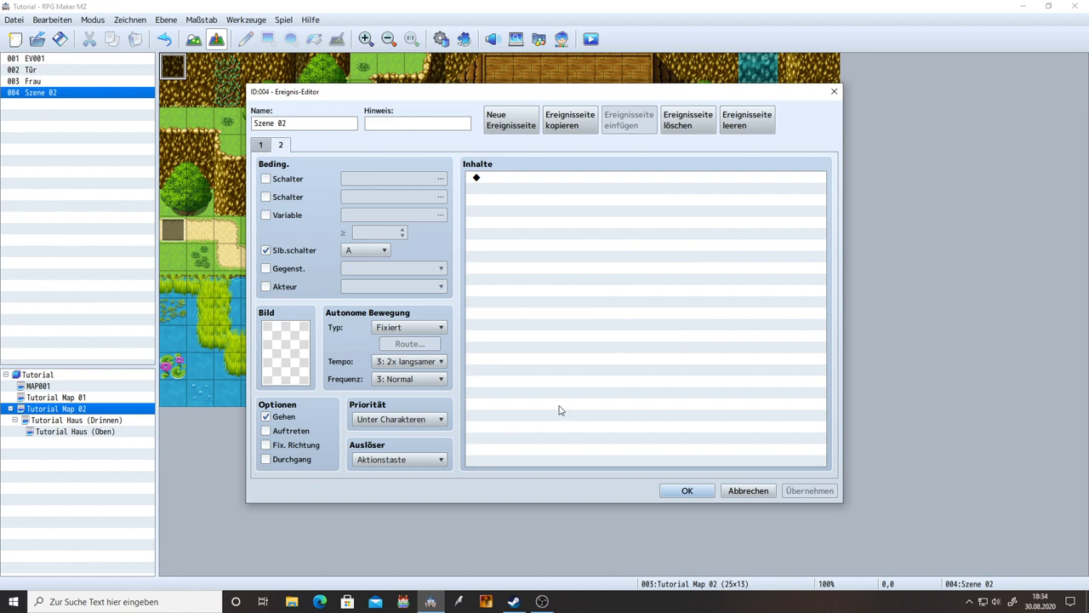
{"action": "left_click", "coordinate": [263, 146]}
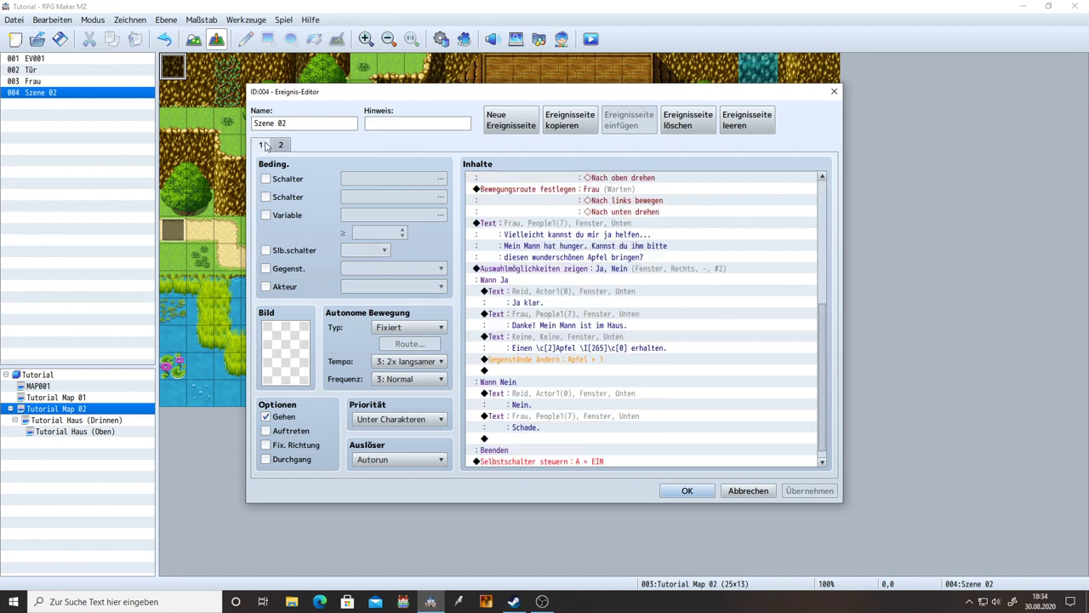
{"action": "left_click", "coordinate": [687, 491]}
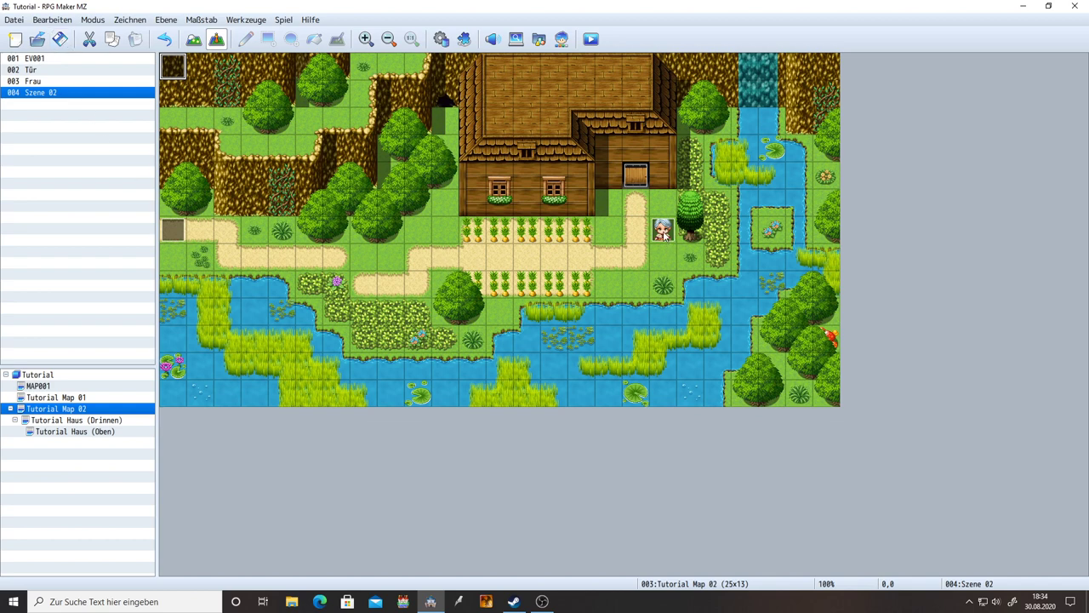
Step: Copy Frau's request text and the whole Ja/Nein choice block from page 1 of Szene 02 into the empty Frau event
{"action": "double_click", "coordinate": [174, 65]}
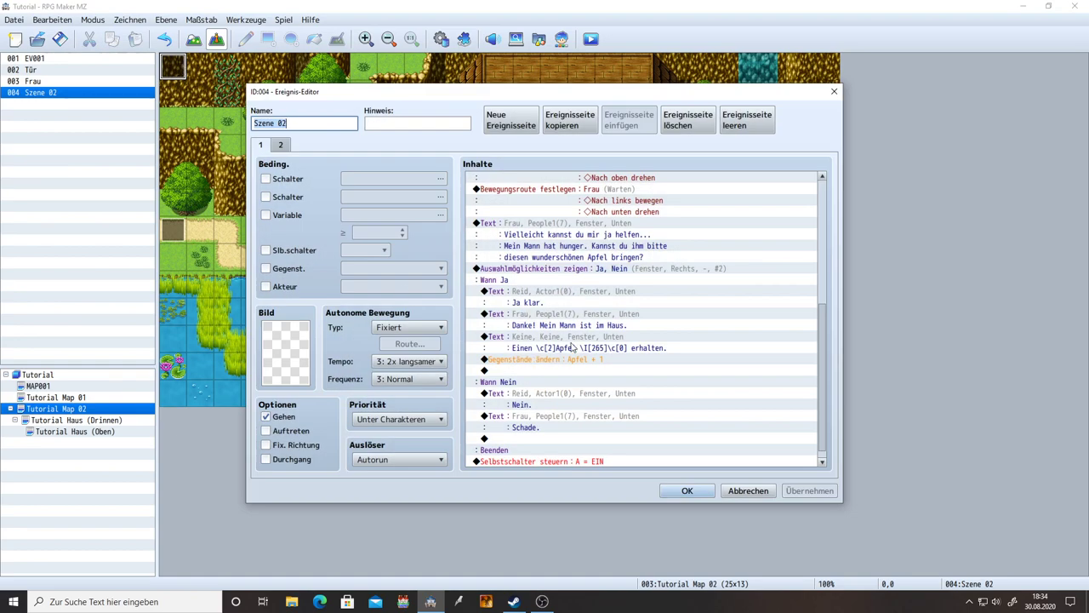
{"action": "scroll", "coordinate": [562, 330], "scroll_direction": "up", "scroll_amount": 1}
{"action": "left_click", "coordinate": [533, 260]}
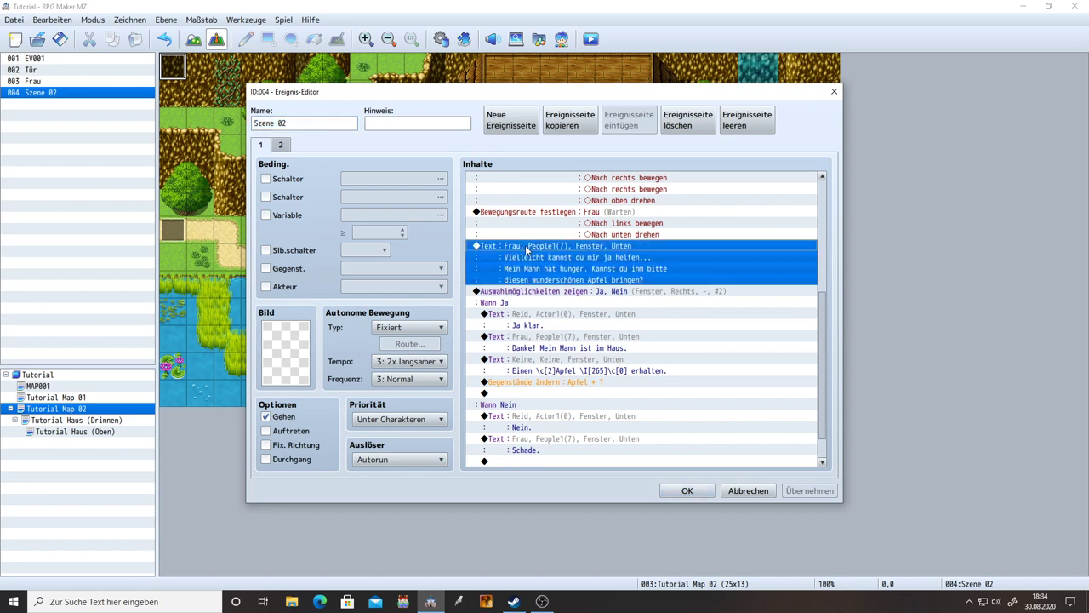
{"action": "scroll", "coordinate": [537, 333], "scroll_direction": "down", "scroll_amount": 1}
{"action": "left_click", "coordinate": [522, 417], "text": "shift"}
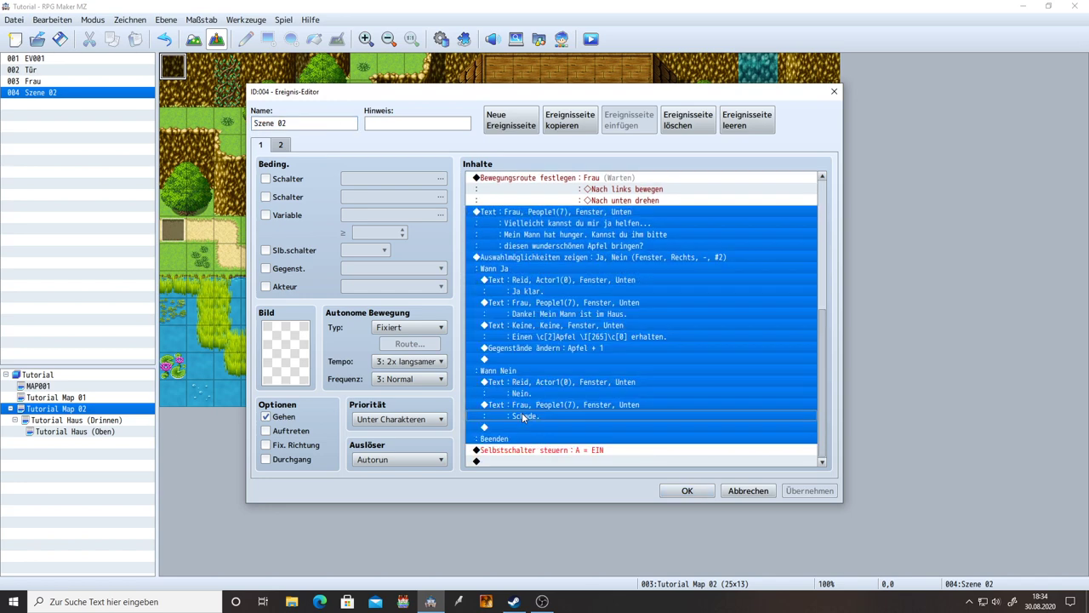
{"action": "right_click", "coordinate": [565, 371]}
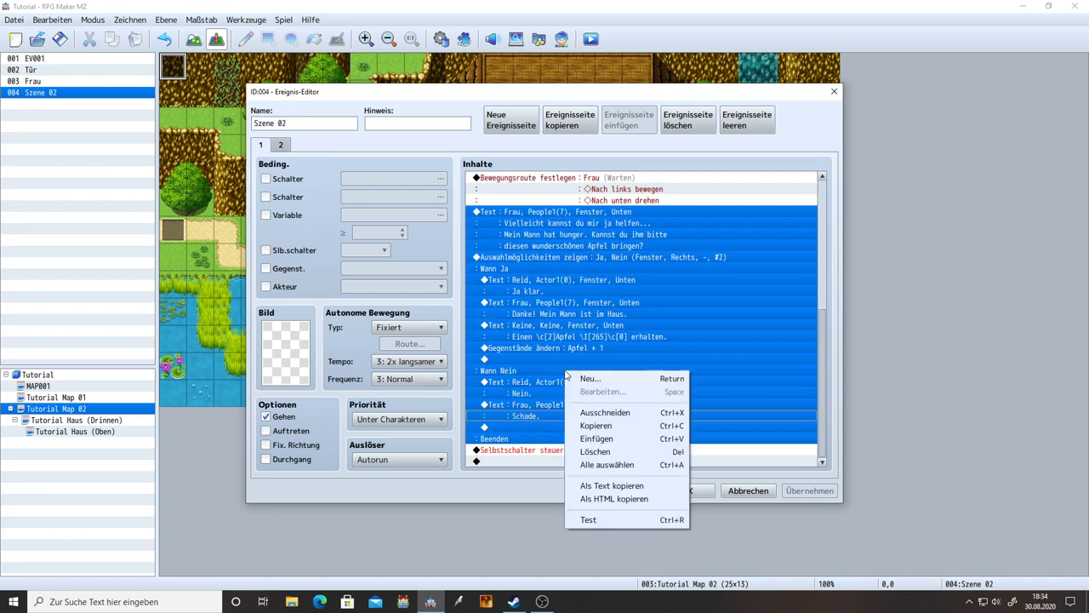
{"action": "left_click", "coordinate": [588, 428]}
{"action": "left_click", "coordinate": [689, 491]}
{"action": "double_click", "coordinate": [662, 236]}
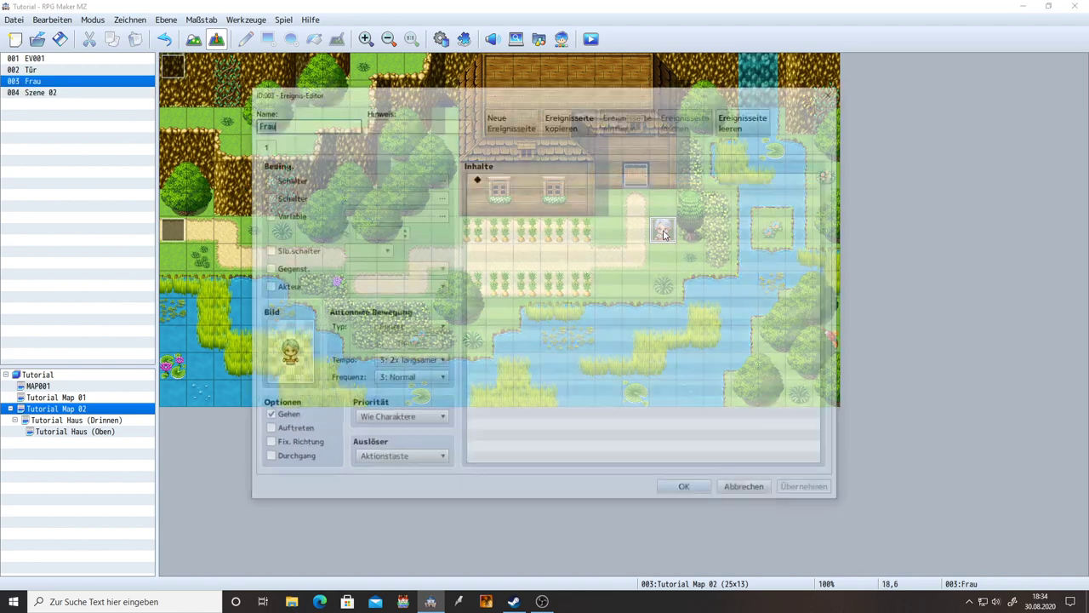
{"action": "right_click", "coordinate": [483, 179]}
{"action": "left_click", "coordinate": [524, 250]}
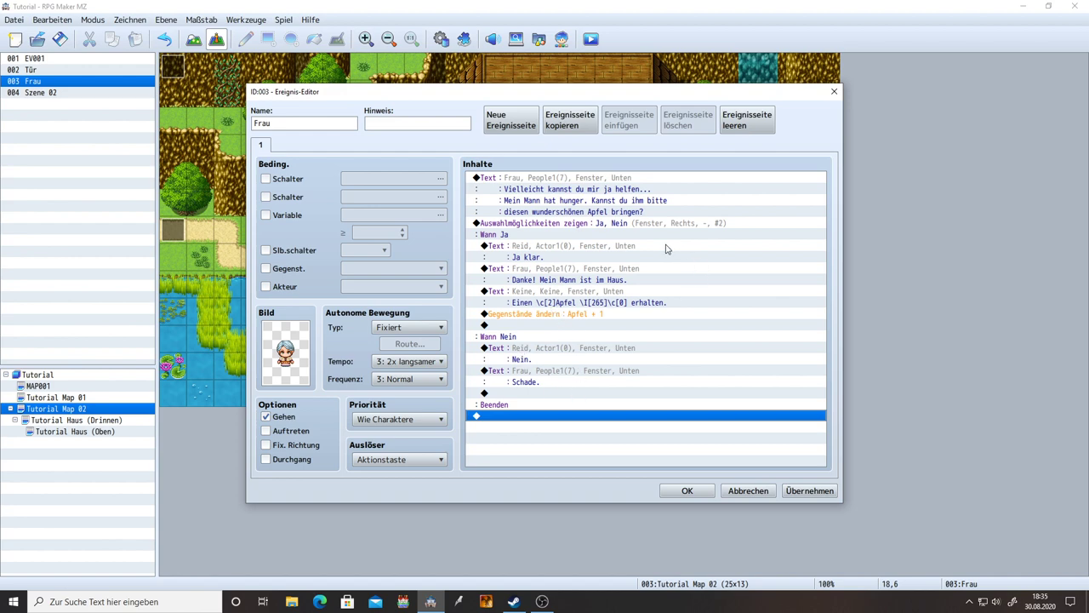
Step: Remove the line "Vielleicht kannst du mir ja helfen..." from the first text in the Frau event and apply the change
{"action": "left_click", "coordinate": [559, 179]}
{"action": "double_click", "coordinate": [558, 182]}
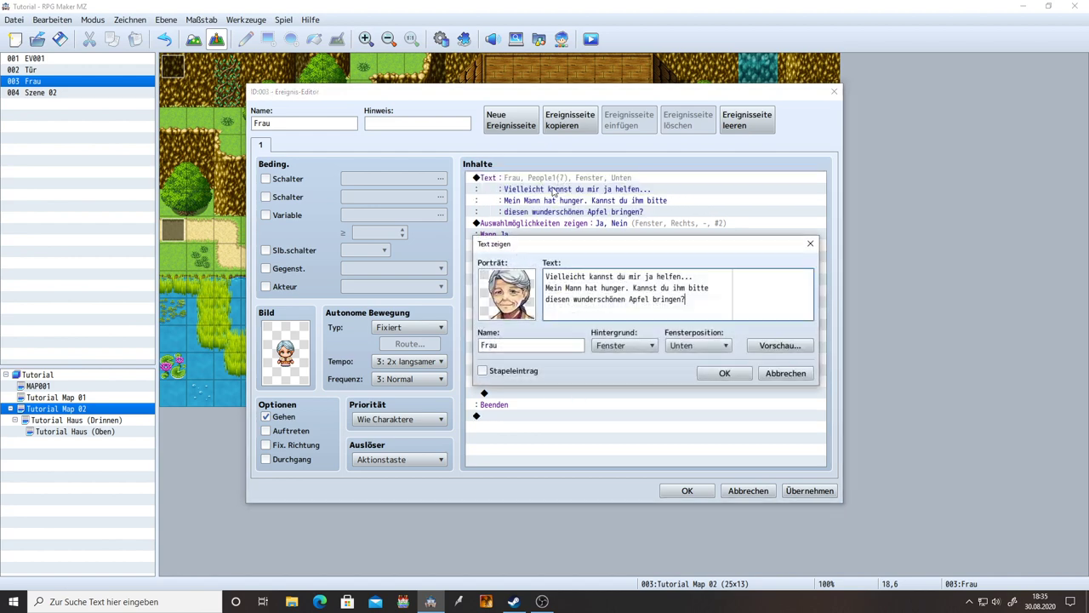
{"action": "left_click_drag", "start_coordinate": [545, 276], "coordinate": [743, 279]}
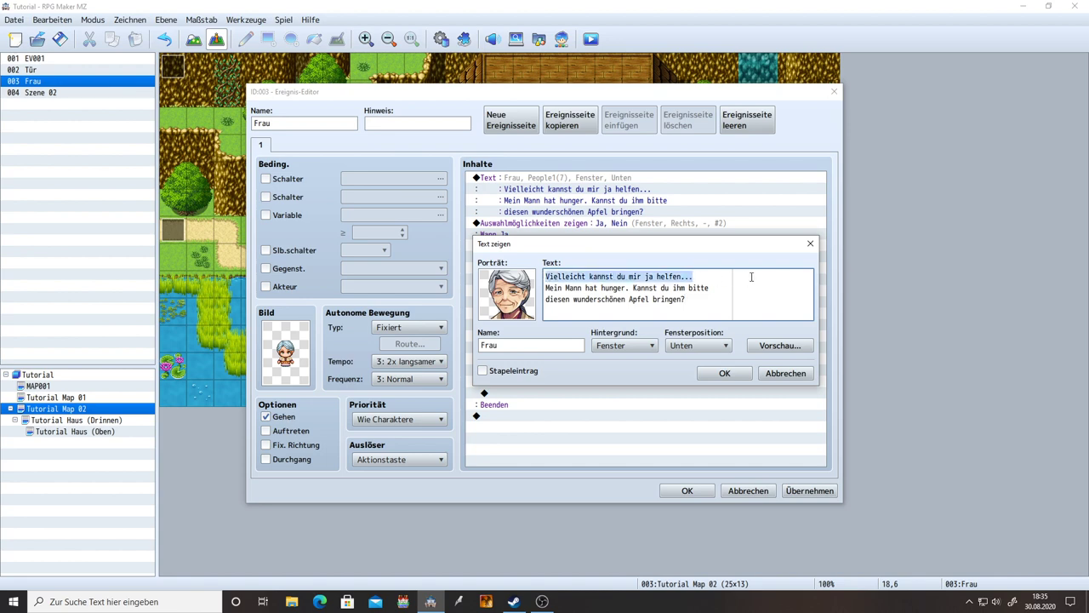
{"action": "key", "text": "Delete"}
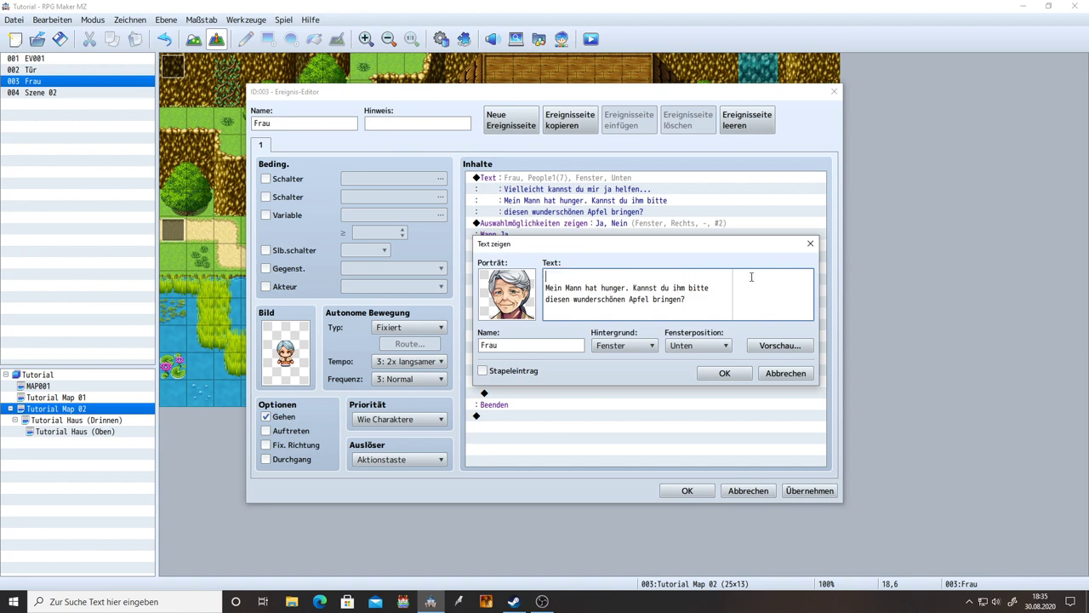
{"action": "key", "text": "Delete"}
{"action": "left_click", "coordinate": [724, 373]}
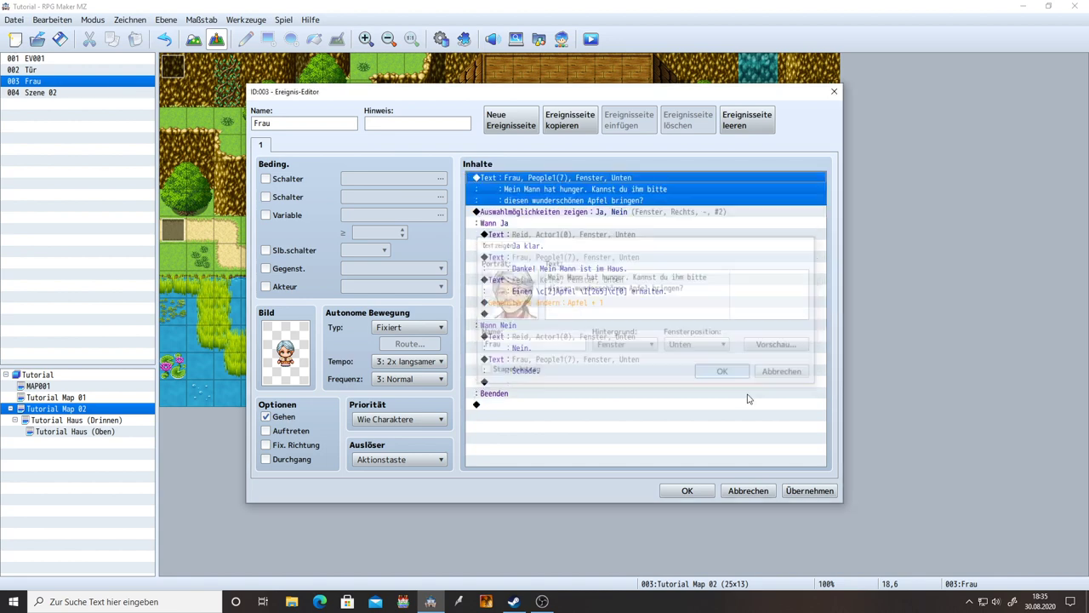
{"action": "left_click", "coordinate": [804, 491]}
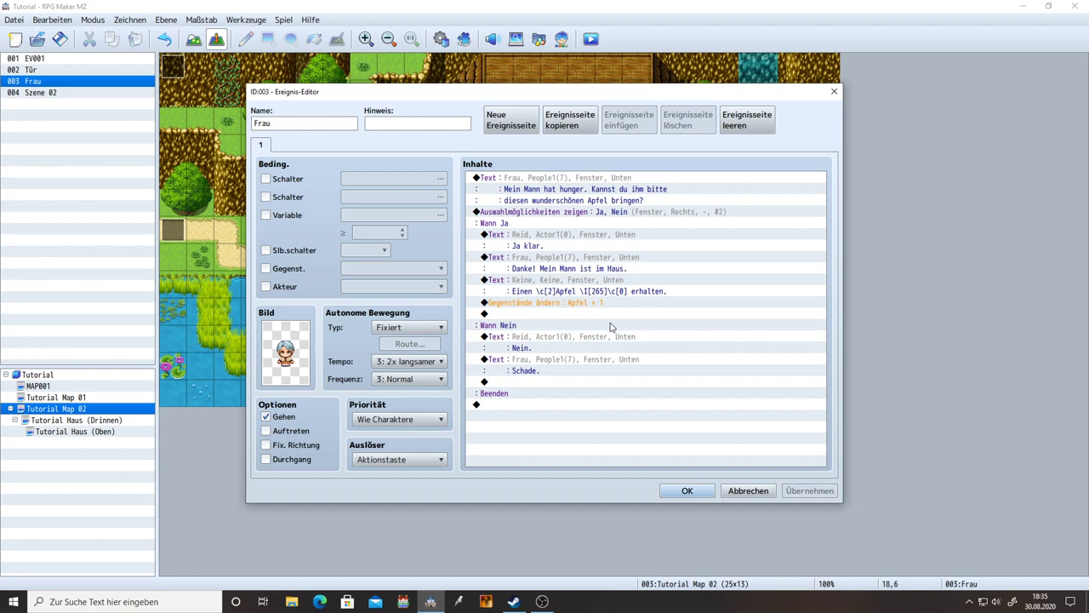
Step: Duplicate page 1 of the Frau event as page 2 and delete all commands on the new page
{"action": "left_click", "coordinate": [575, 129]}
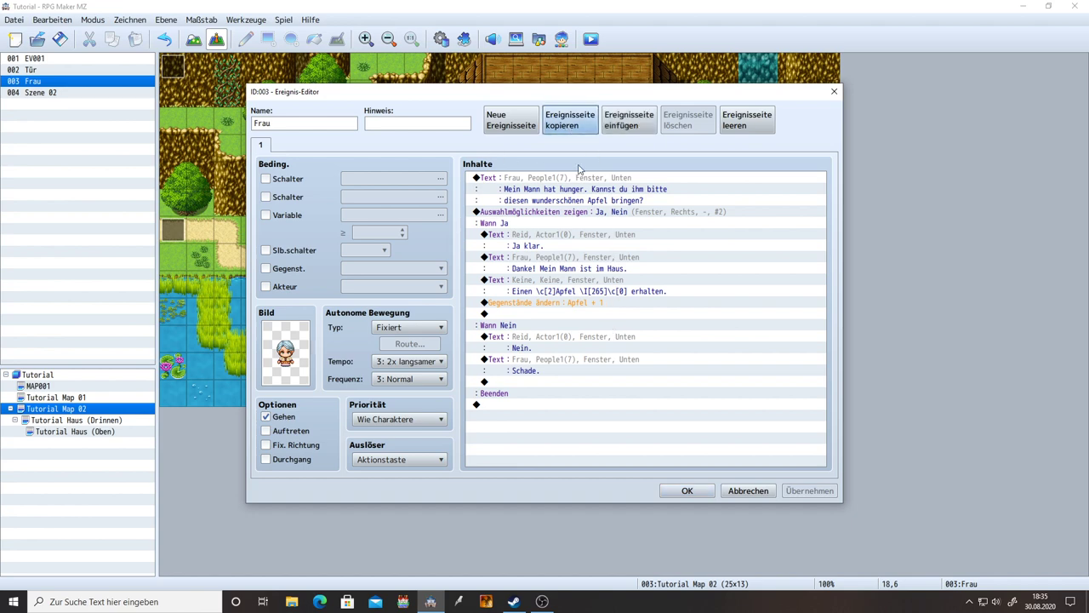
{"action": "left_click", "coordinate": [625, 124]}
{"action": "left_click", "coordinate": [540, 181]}
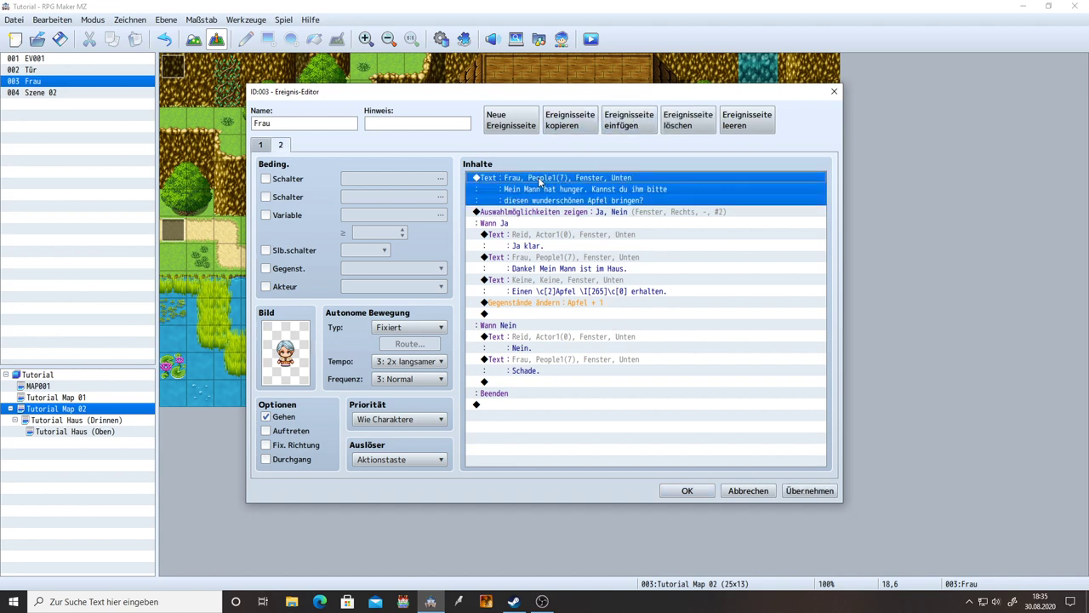
{"action": "key", "text": "ctrl+a"}
{"action": "key", "text": "Delete"}
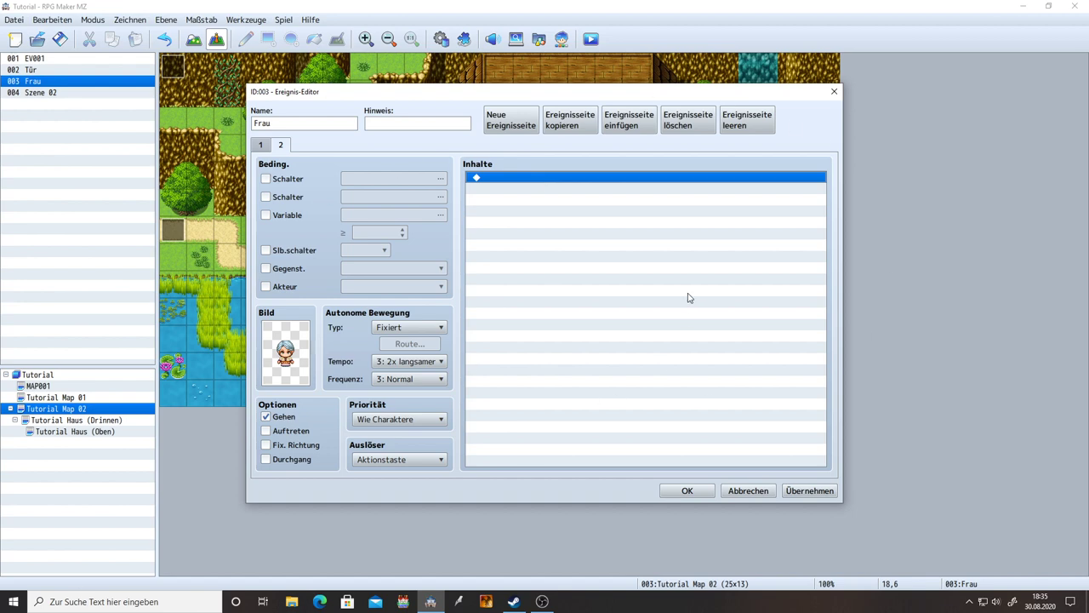
Step: Set the Gegenst. condition of the Frau event's page 2 to 0040 Apfel and apply it
{"action": "left_click", "coordinate": [281, 274]}
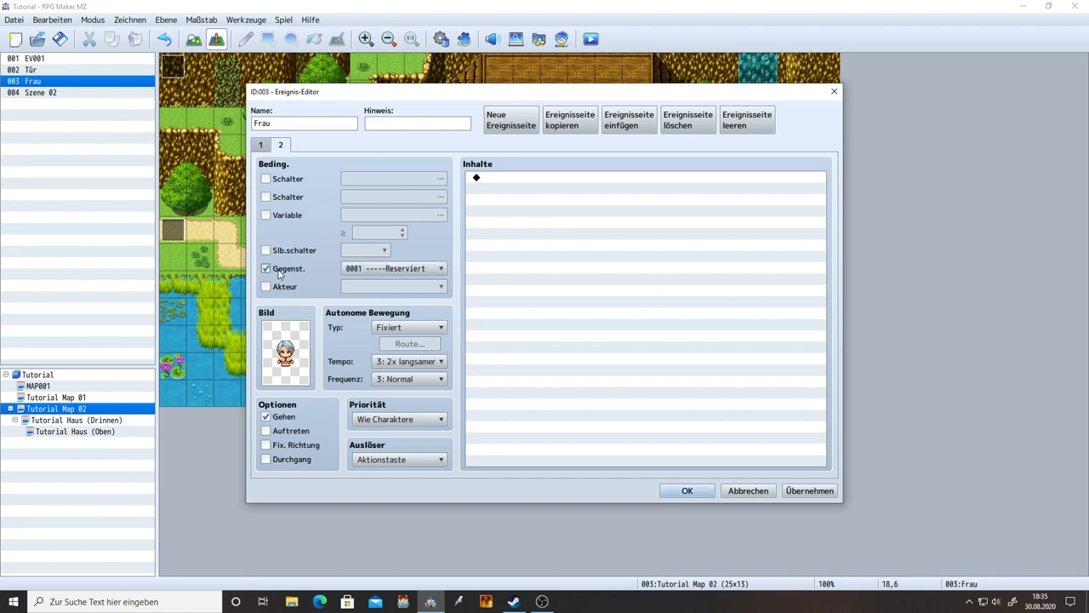
{"action": "left_click", "coordinate": [393, 268]}
{"action": "scroll", "coordinate": [422, 468], "scroll_direction": "down", "scroll_amount": 4}
{"action": "scroll", "coordinate": [422, 468], "scroll_direction": "down", "scroll_amount": 4}
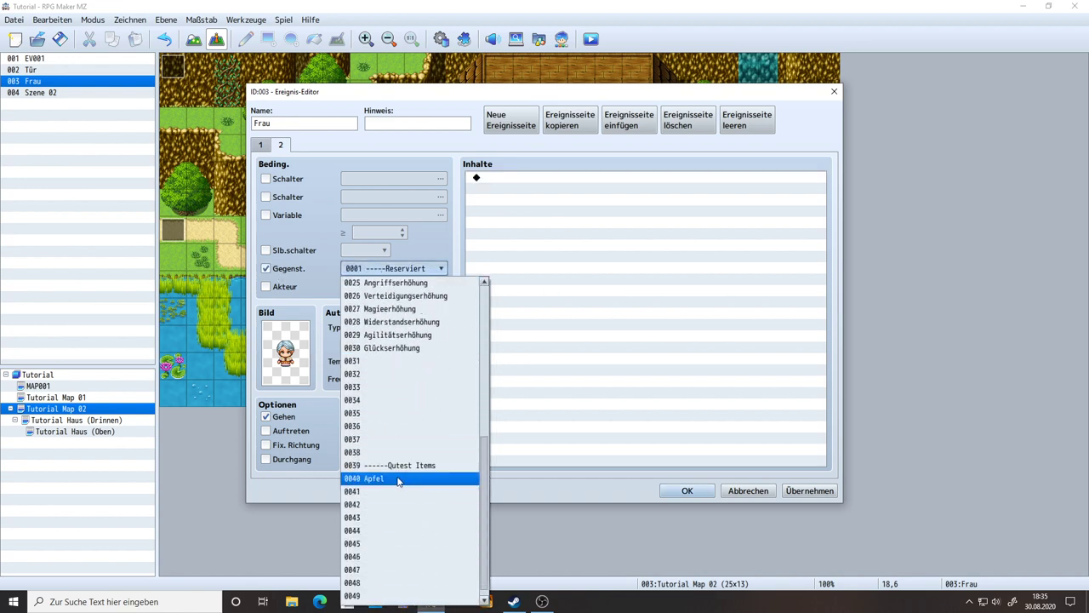
{"action": "left_click", "coordinate": [400, 479]}
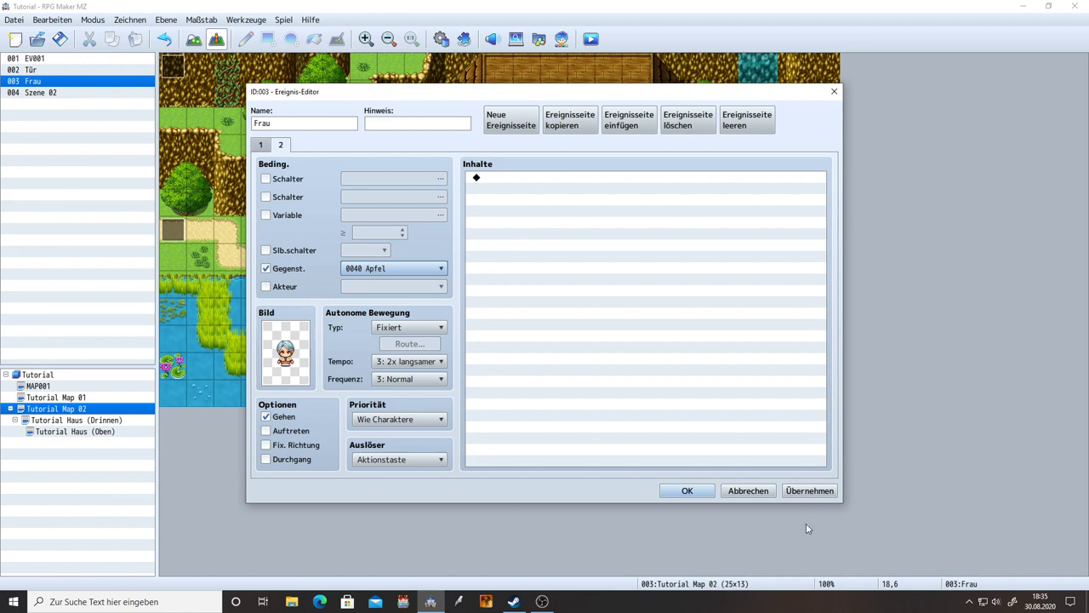
{"action": "left_click", "coordinate": [809, 491]}
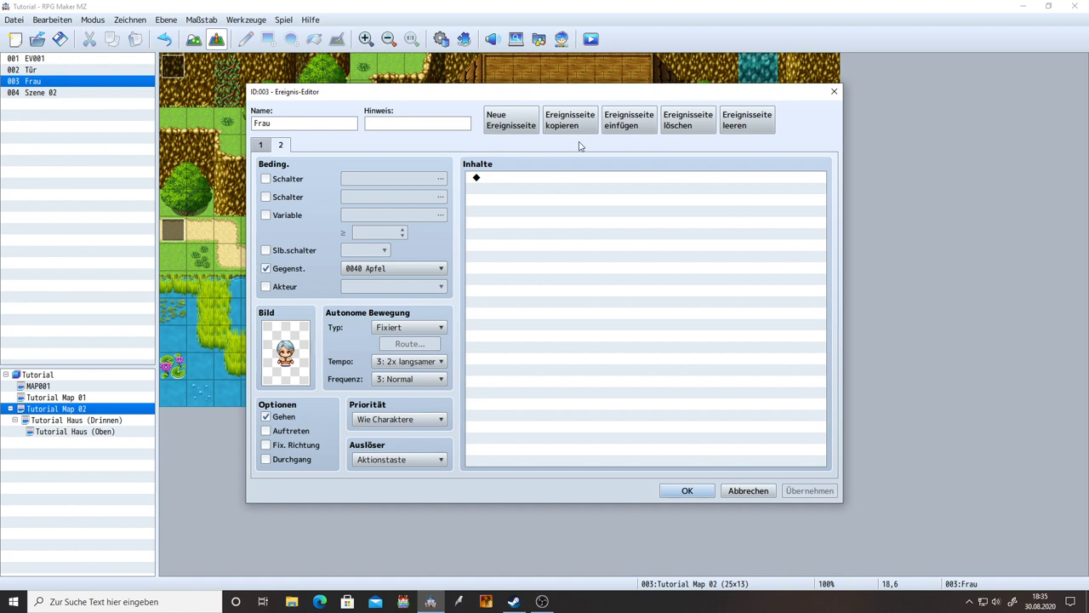
Step: Review the Apfel command and both pages of the Frau event, and check page 1 of Szene 02
{"action": "left_click", "coordinate": [262, 145]}
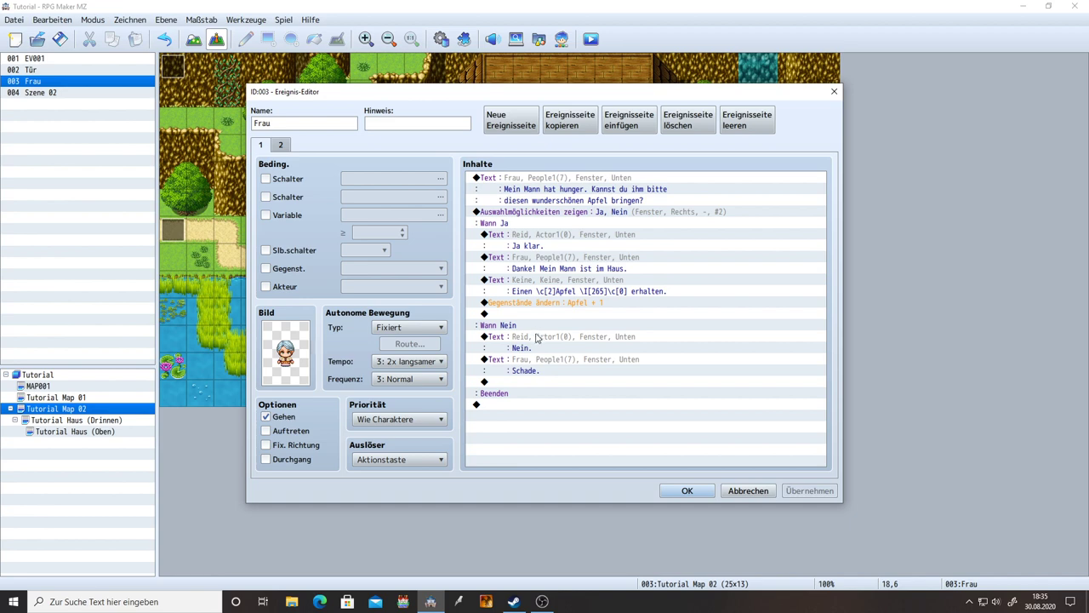
{"action": "left_click", "coordinate": [525, 305]}
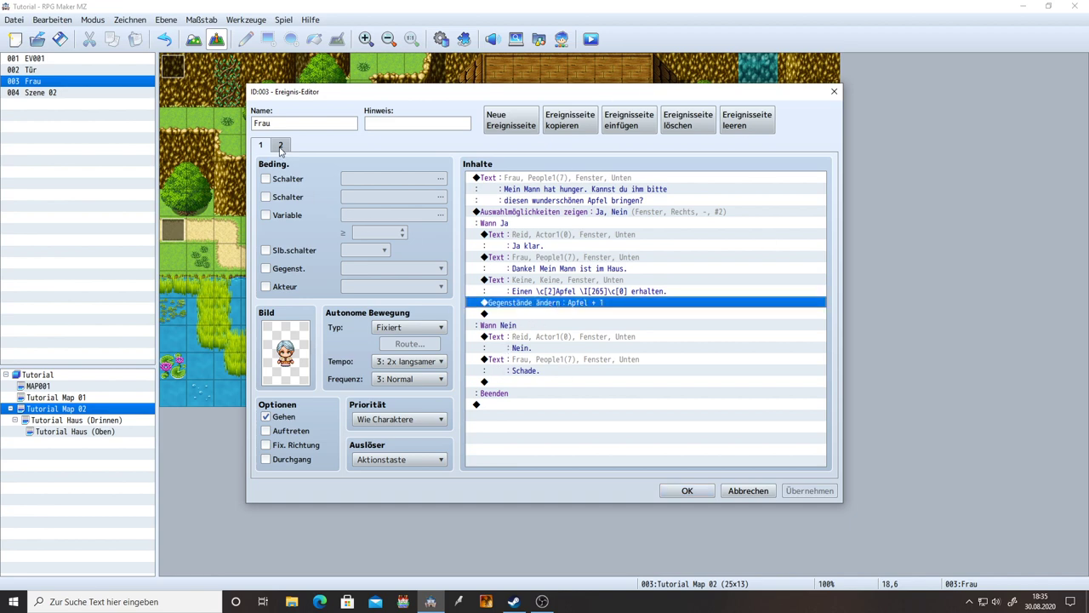
{"action": "left_click", "coordinate": [281, 147]}
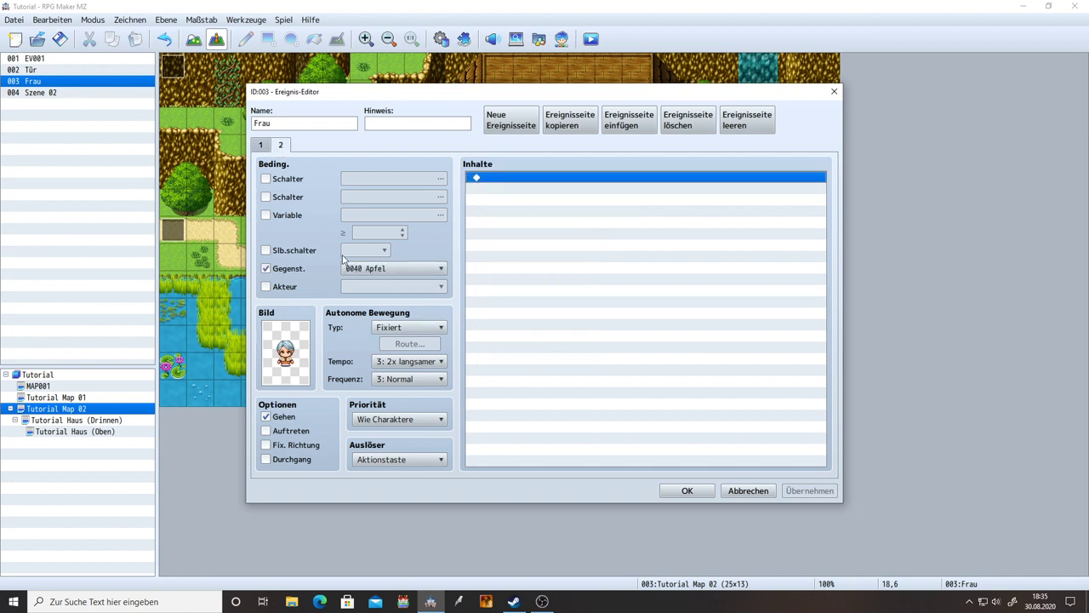
{"action": "left_click", "coordinate": [264, 145]}
{"action": "left_click", "coordinate": [690, 491]}
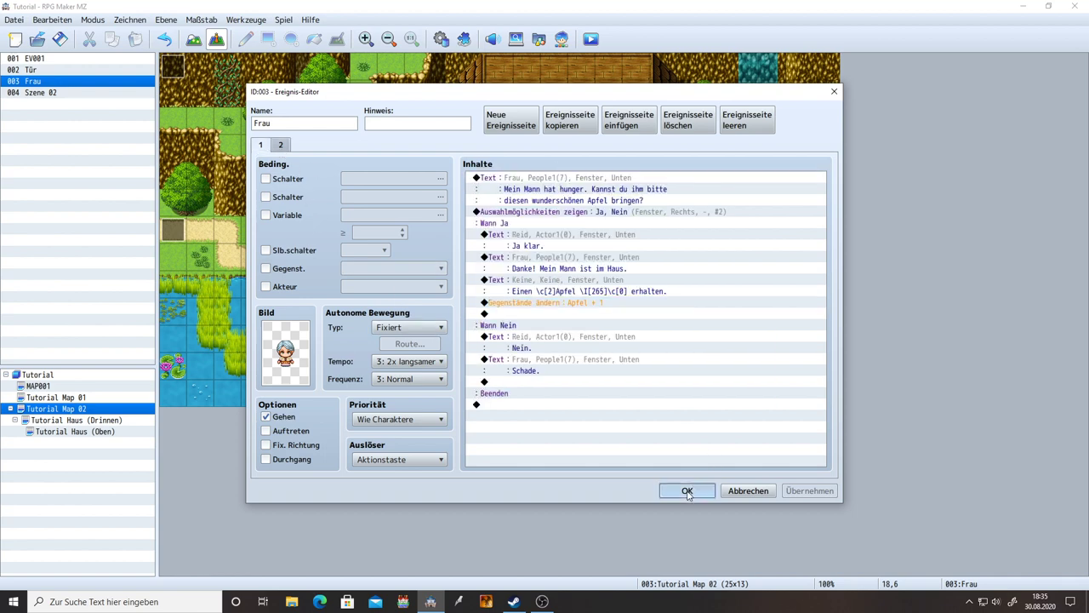
{"action": "double_click", "coordinate": [181, 74]}
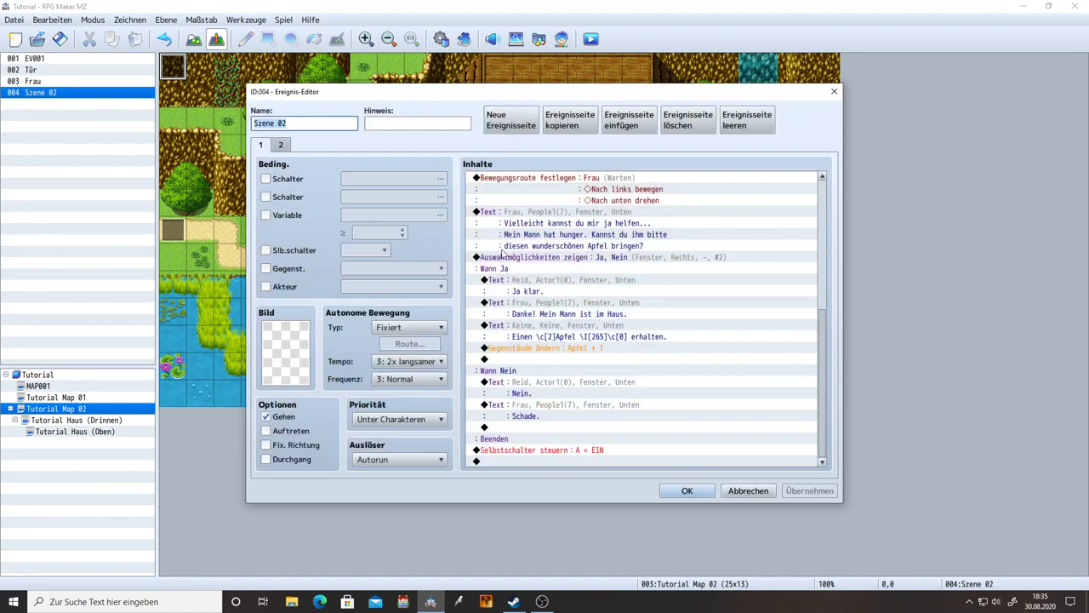
{"action": "left_click", "coordinate": [687, 490]}
Step: Copy the text "Danke! Mein Mann ist im Haus." from page 1 to page 2 of the Frau event and confirm the event
{"action": "left_click", "coordinate": [673, 237]}
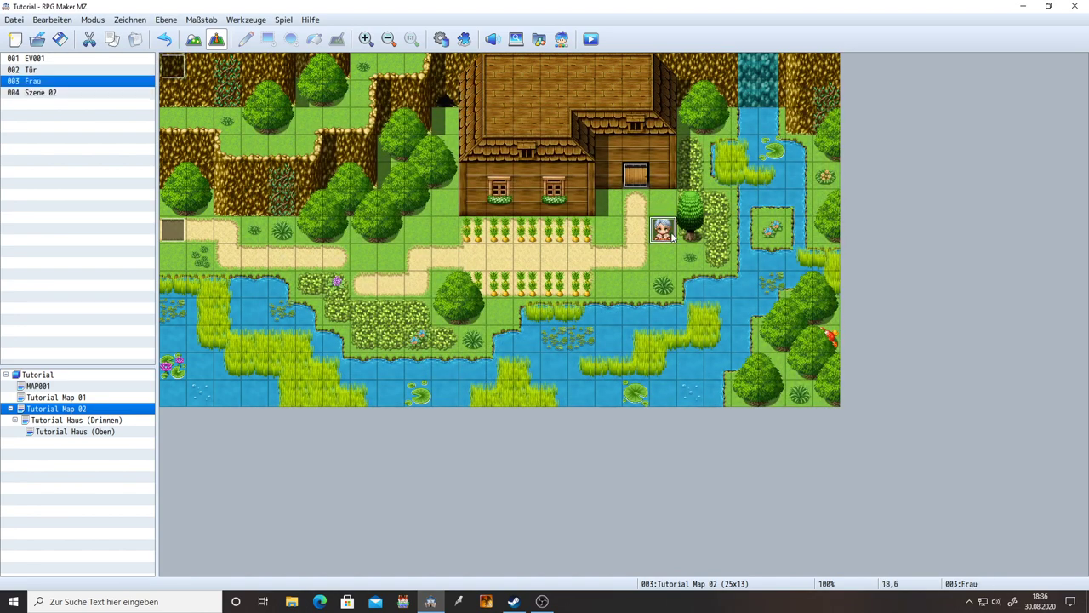
{"action": "double_click", "coordinate": [672, 236]}
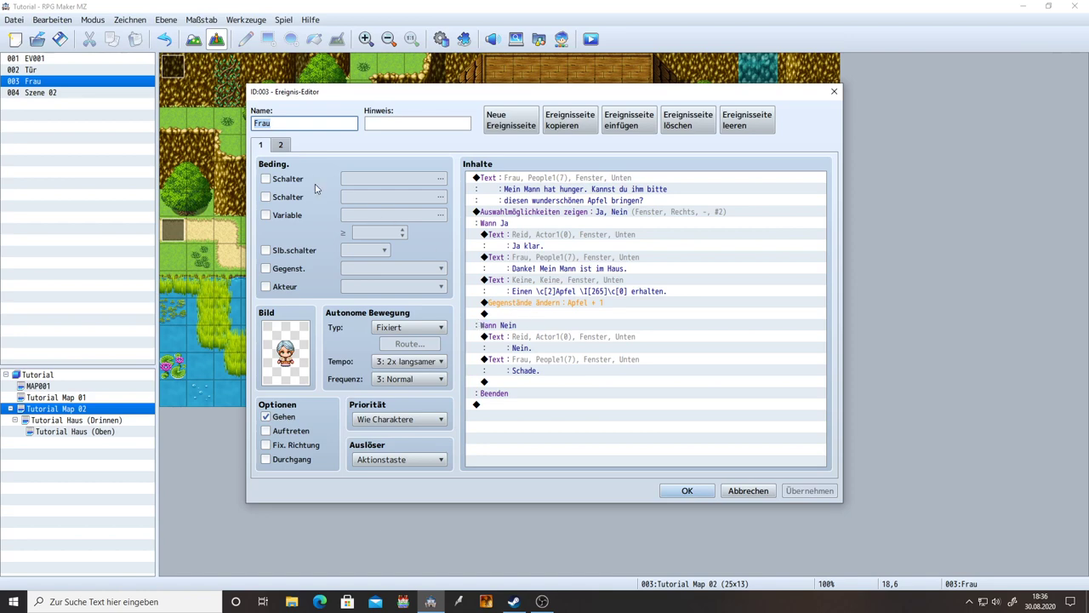
{"action": "left_click", "coordinate": [281, 146]}
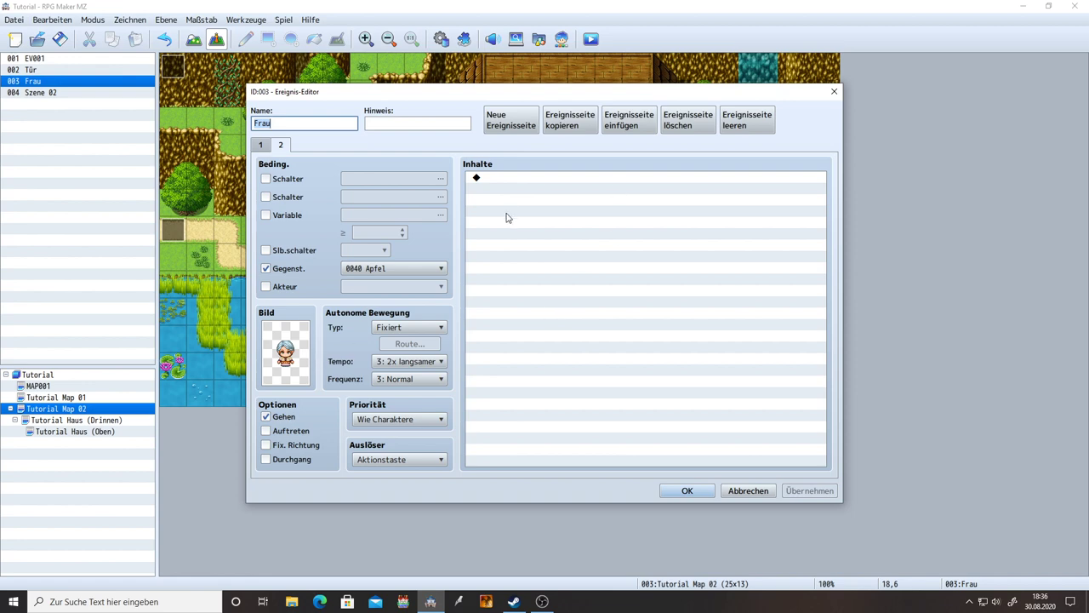
{"action": "left_click", "coordinate": [263, 145]}
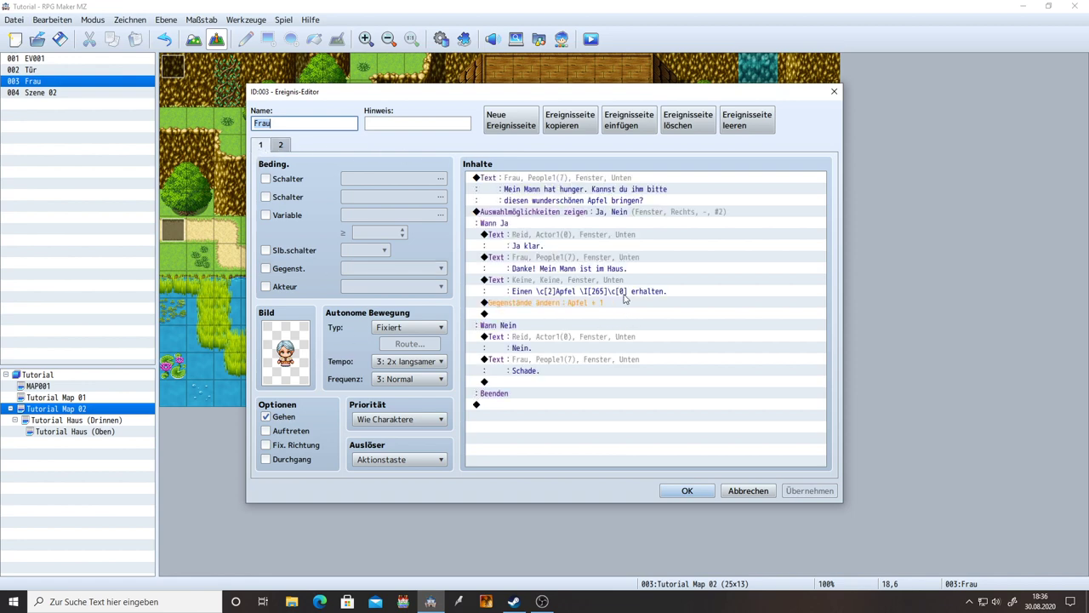
{"action": "left_click", "coordinate": [563, 260]}
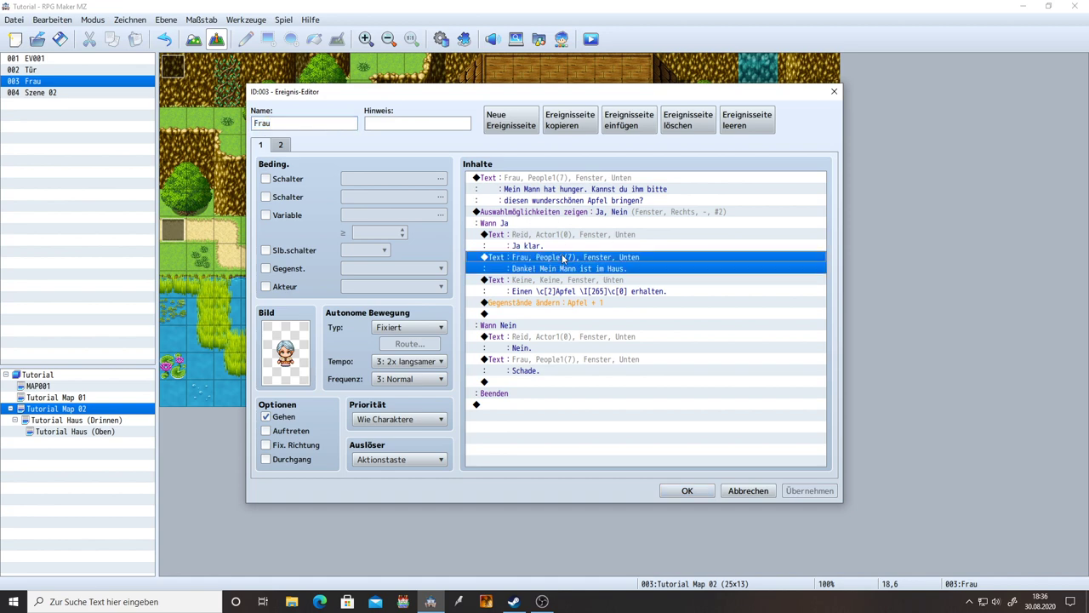
{"action": "key", "text": "ctrl+c"}
{"action": "left_click", "coordinate": [280, 144]}
{"action": "key", "text": "ctrl+v"}
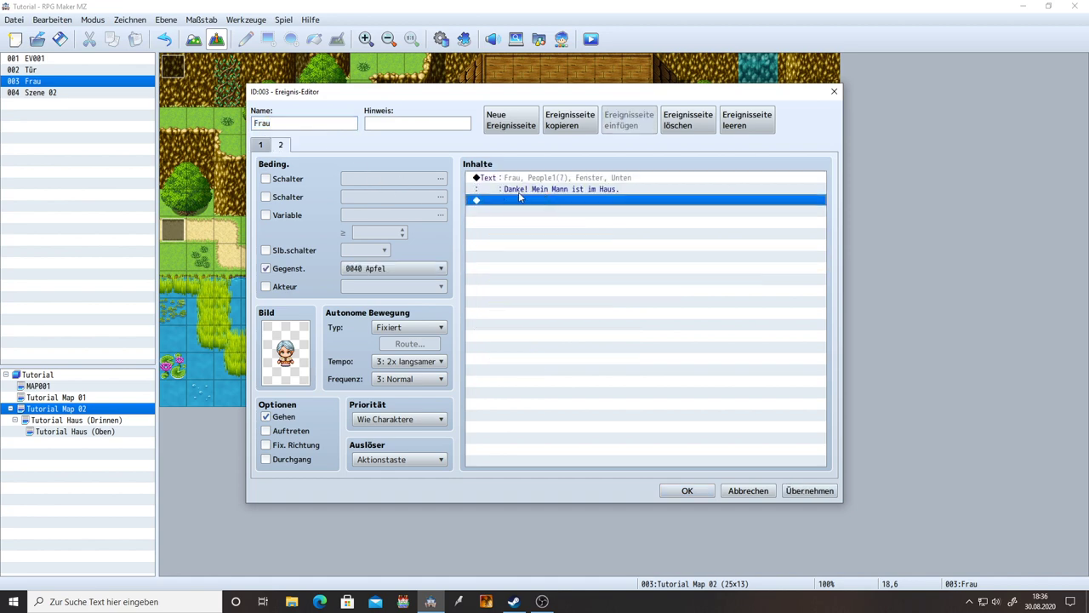
{"action": "left_click", "coordinate": [789, 491]}
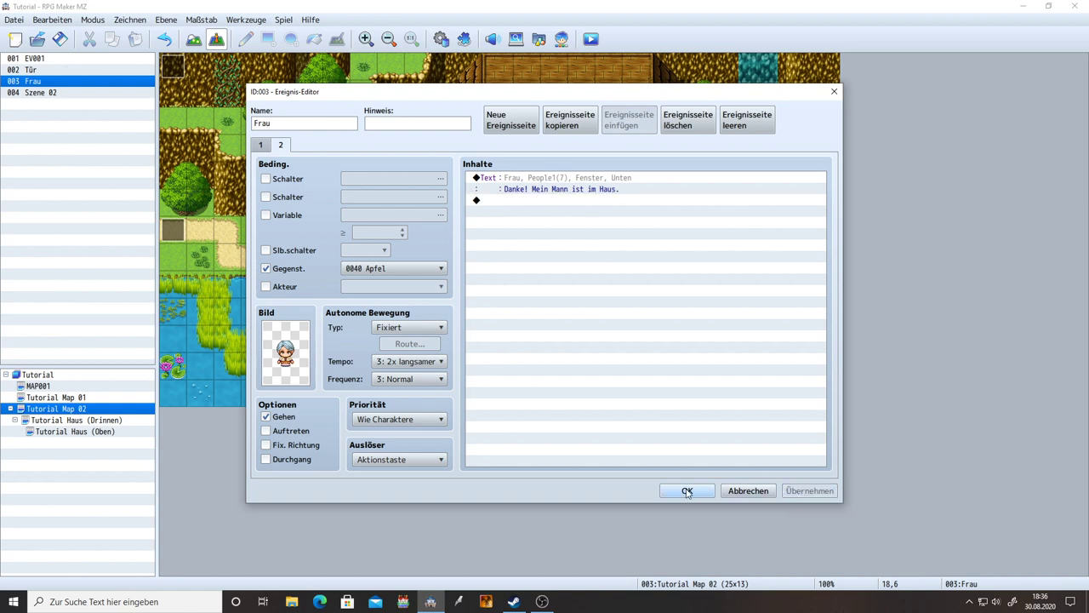
{"action": "left_click", "coordinate": [687, 491]}
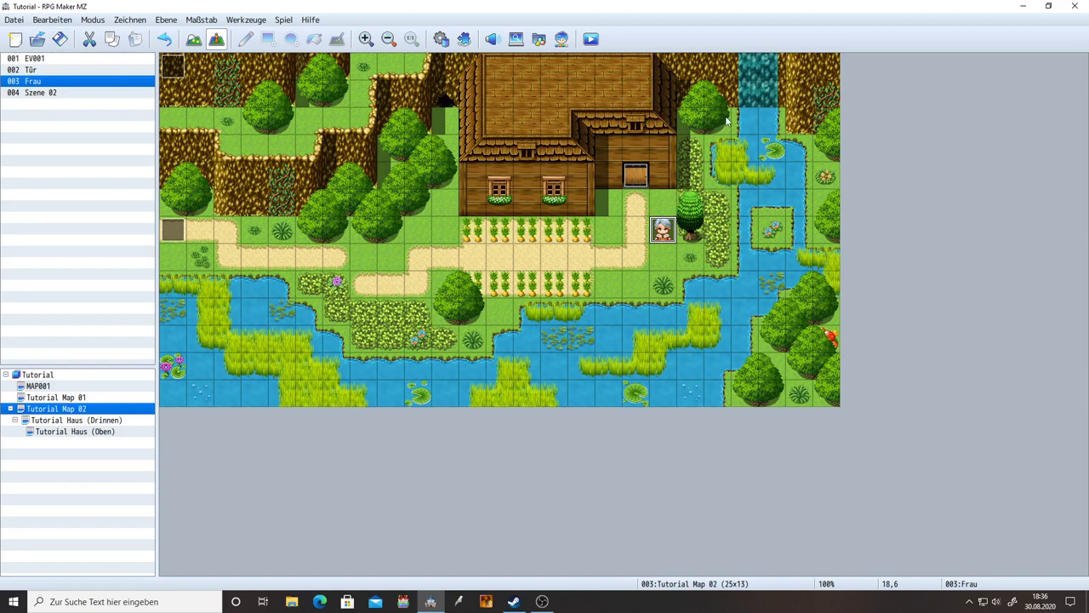
Step: Launch a playtest, start a new game and proceed to the Frau's Ja/Nein question about the Apfel
{"action": "left_click", "coordinate": [591, 39]}
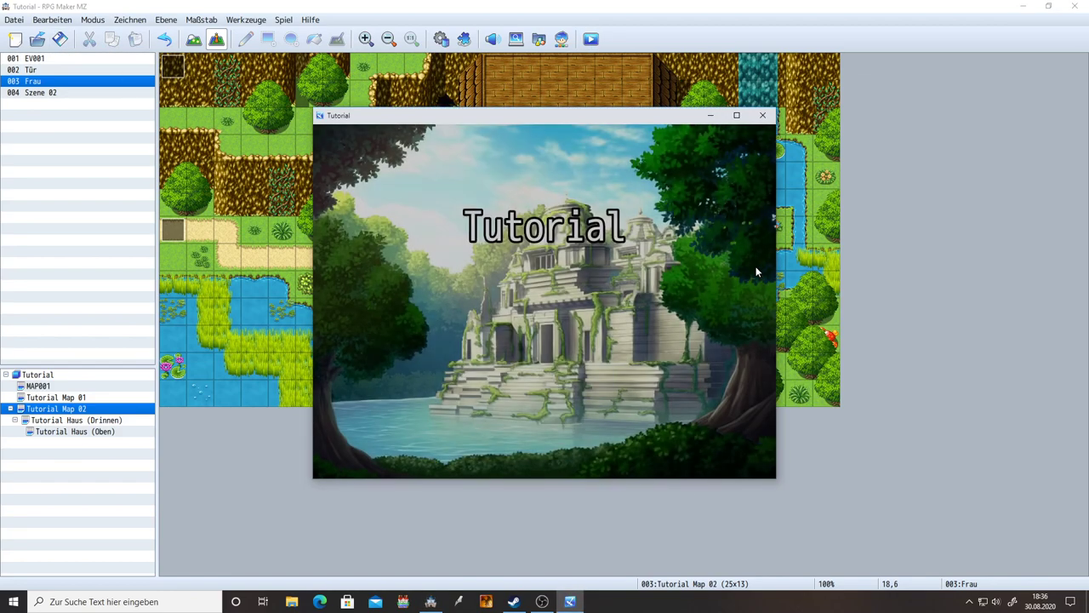
{"action": "key", "text": "Up"}
{"action": "key", "text": "Return"}
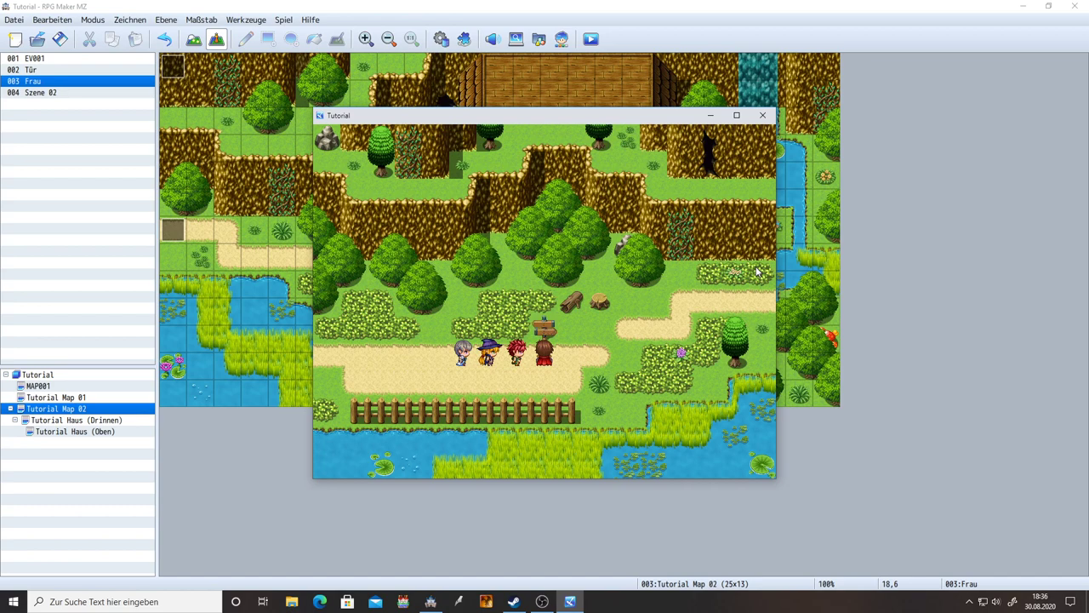
{"action": "key", "text": "Return"}
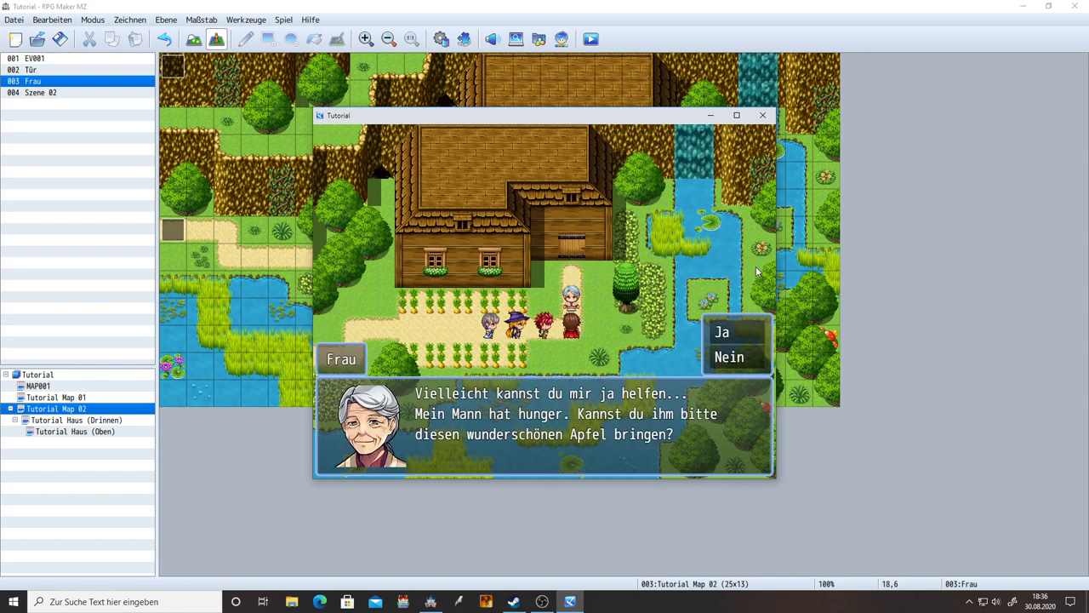
Step: Answer the Frau's question with Nein and play through the refusal dialogue to its end
{"action": "key", "text": "Down"}
{"action": "key", "text": "Up"}
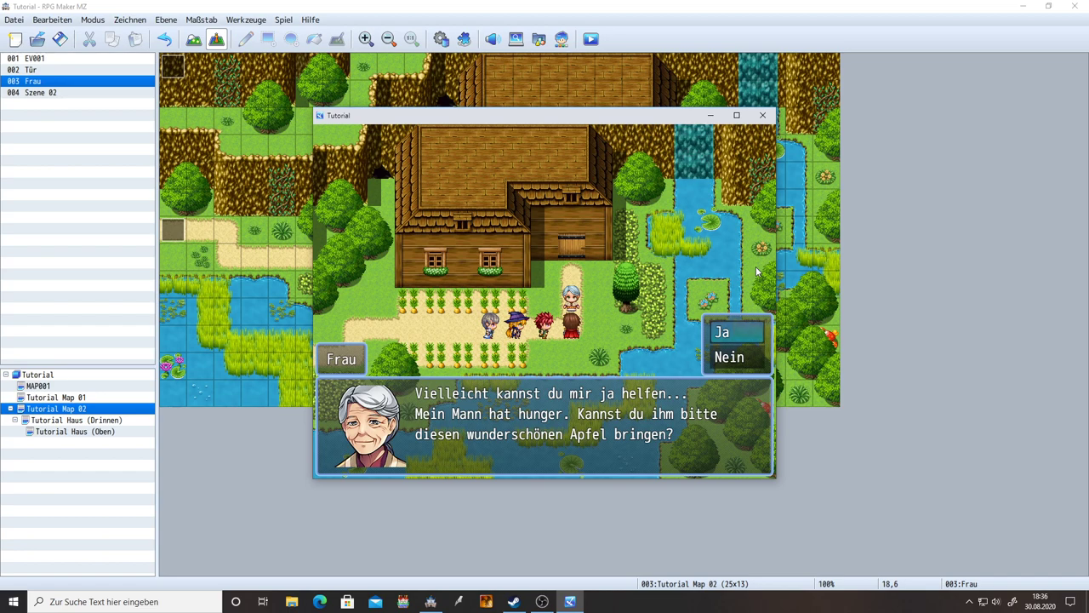
{"action": "key", "text": "Down"}
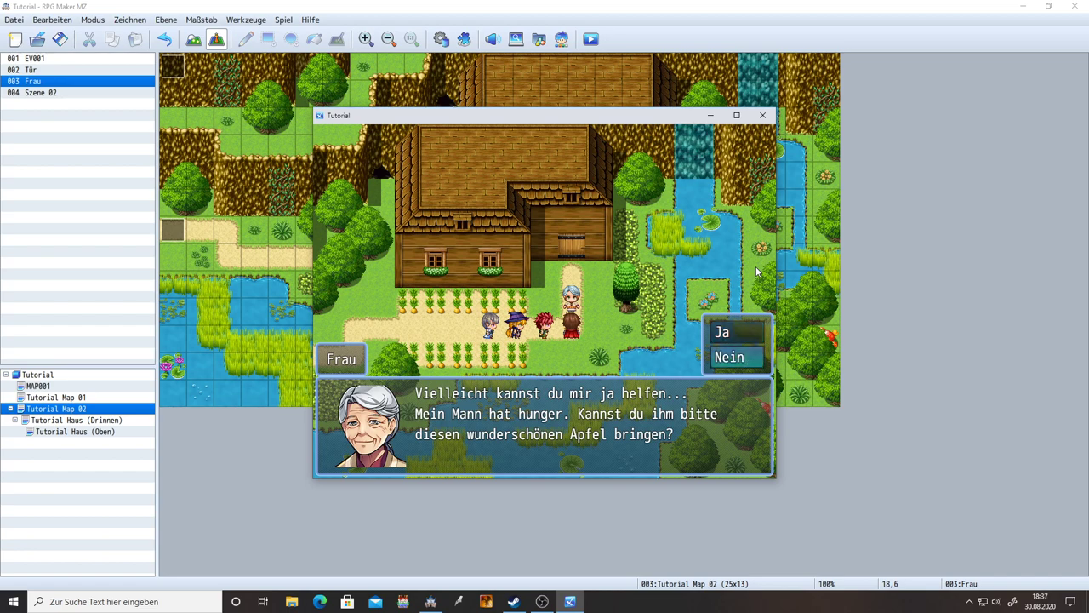
{"action": "key", "text": "Return"}
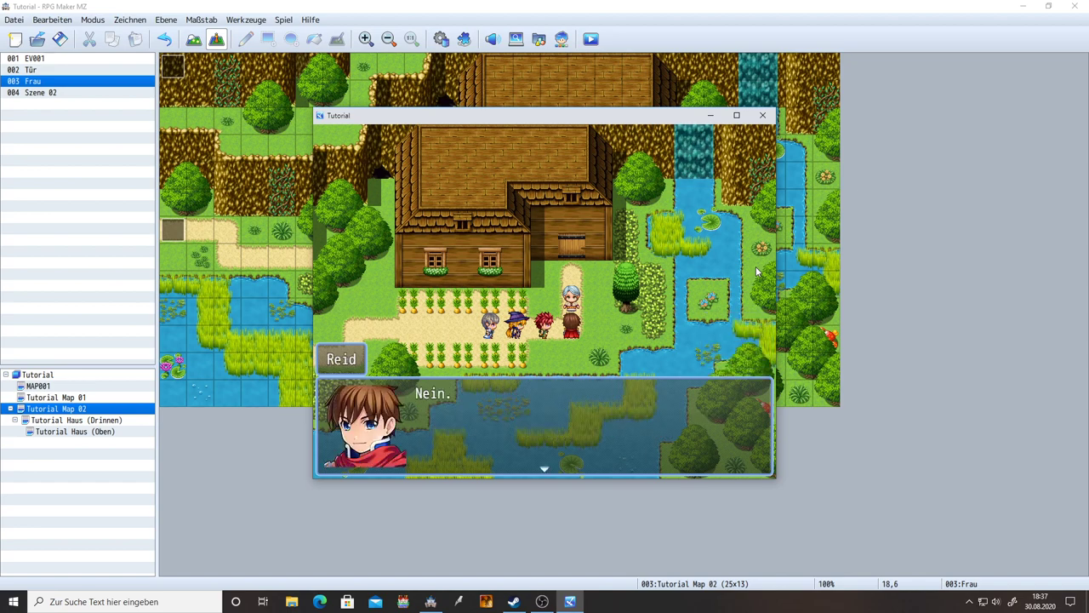
{"action": "key", "text": "Return"}
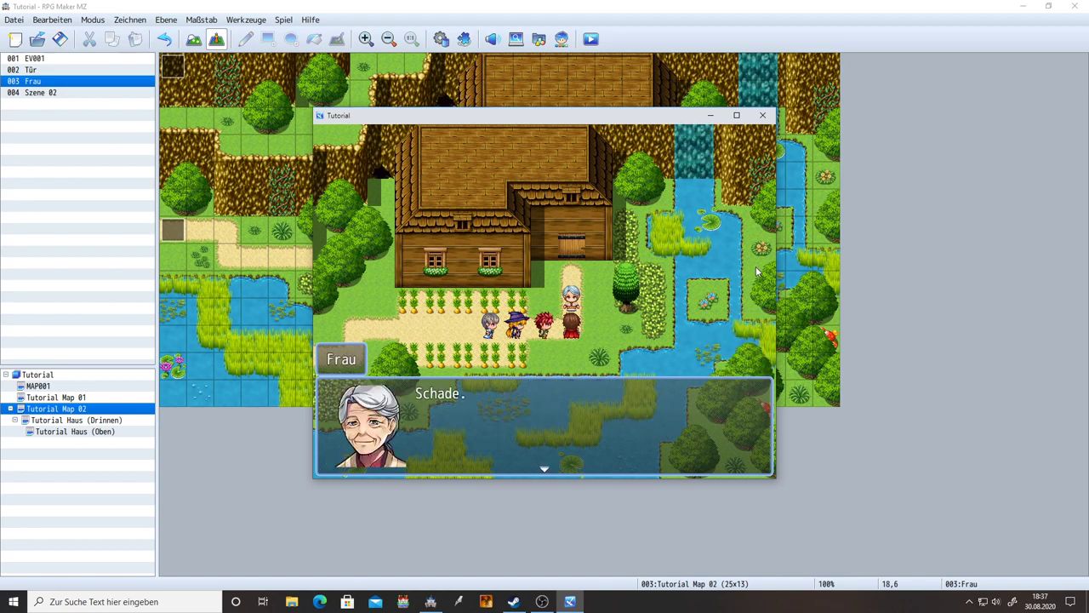
{"action": "key", "text": "Return"}
Step: Check the party's inventory in the game menu under Gegenstand and Schlüsselgegen. for the Apfel
{"action": "key", "text": "Left"}
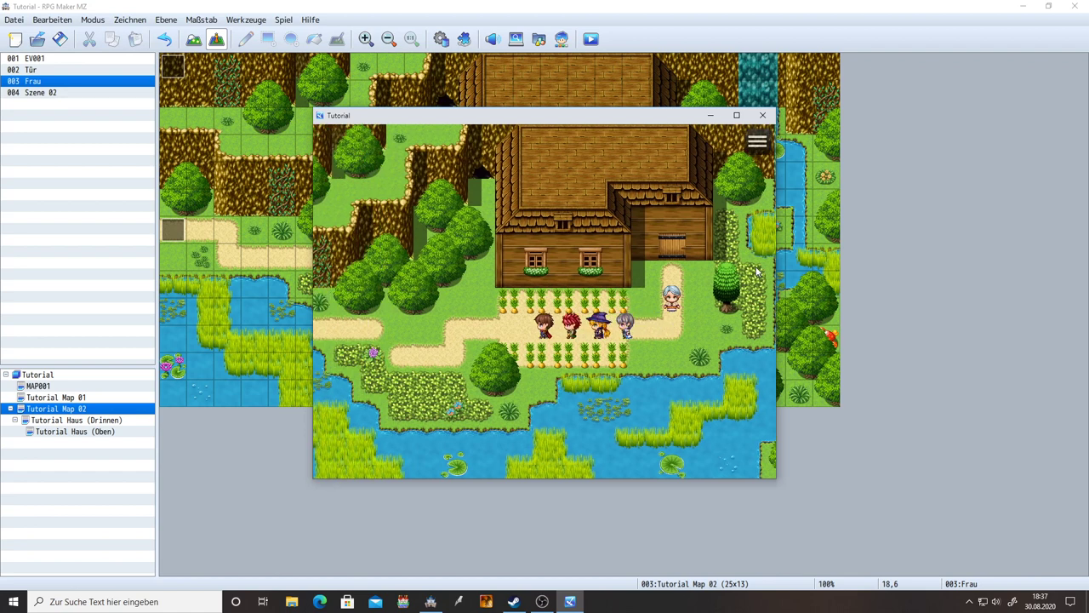
{"action": "key", "text": "Escape"}
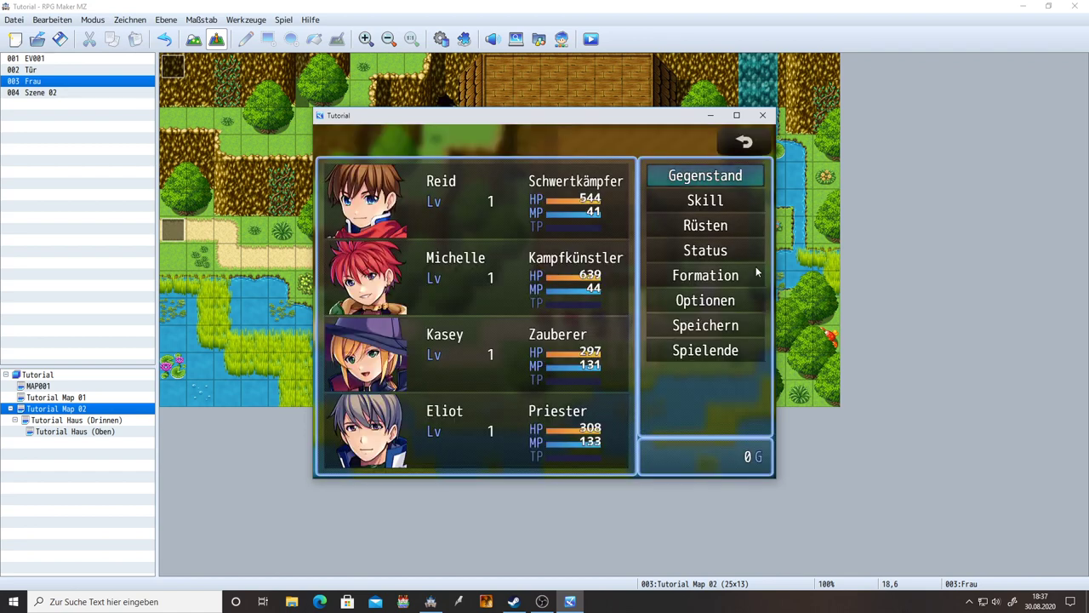
{"action": "key", "text": "Return"}
{"action": "key", "text": "Right"}
{"action": "key", "text": "Right"}
{"action": "key", "text": "Left"}
{"action": "key", "text": "Left"}
{"action": "key", "text": "Return"}
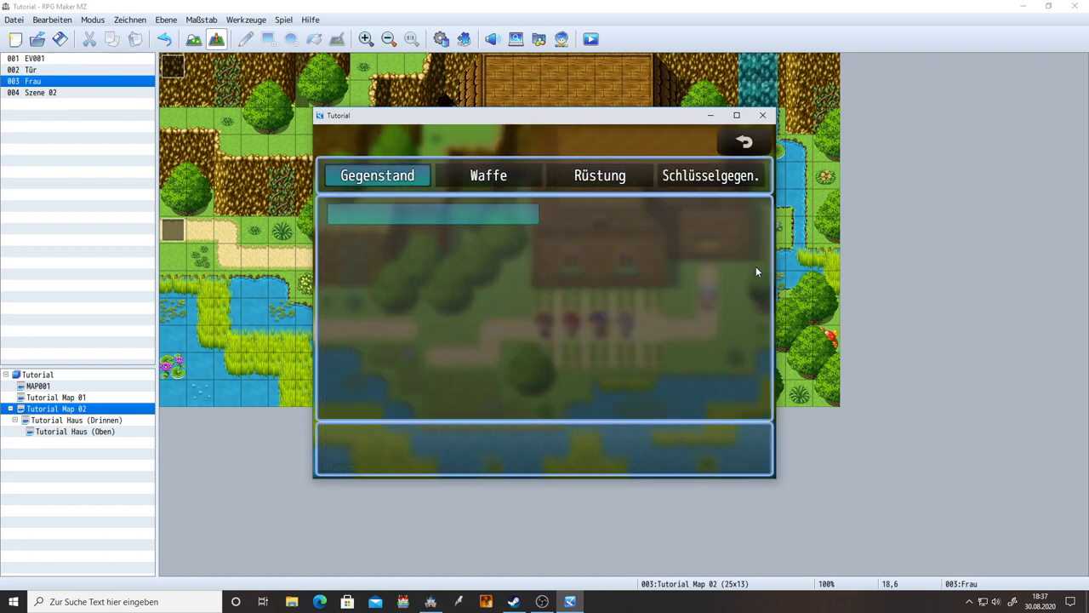
{"action": "key", "text": "Escape"}
{"action": "key", "text": "Right"}
{"action": "key", "text": "Right"}
{"action": "key", "text": "Right"}
{"action": "key", "text": "Return"}
{"action": "key", "text": "Escape"}
{"action": "key", "text": "Escape"}
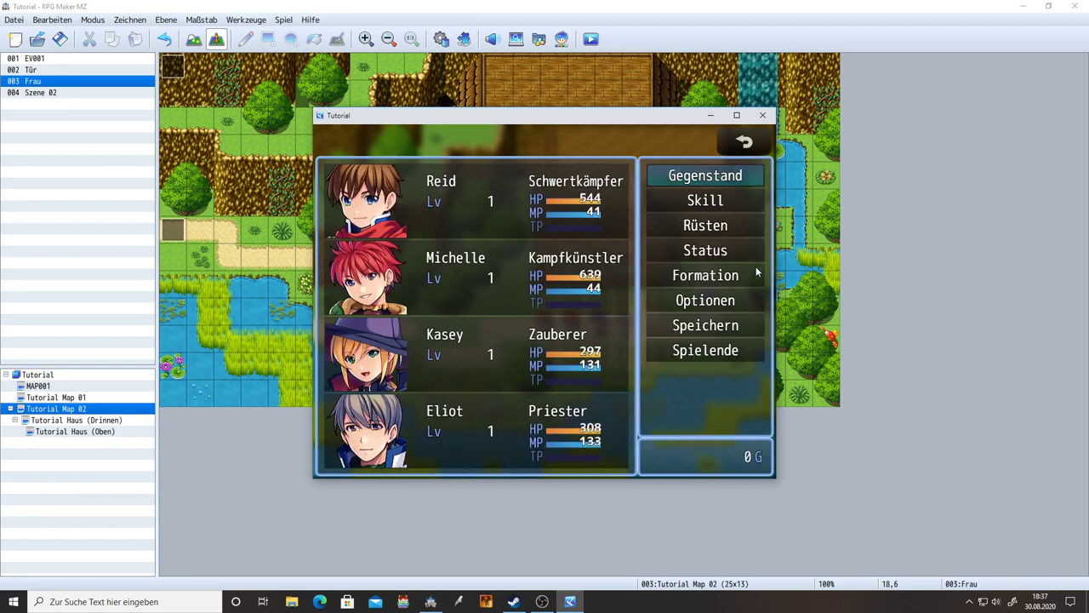
{"action": "key", "text": "Escape"}
Step: Return to the Frau, talk to her again, answer Ja and play through the acceptance dialogue
{"action": "key", "text": "Right"}
{"action": "key", "text": "Right"}
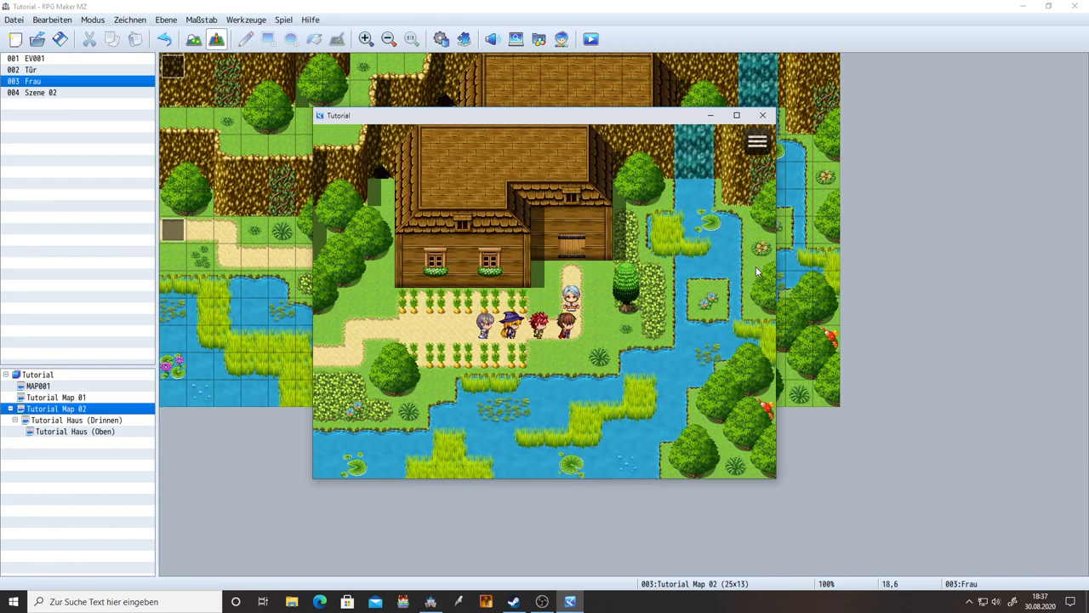
{"action": "key", "text": "Up"}
{"action": "key", "text": "Return"}
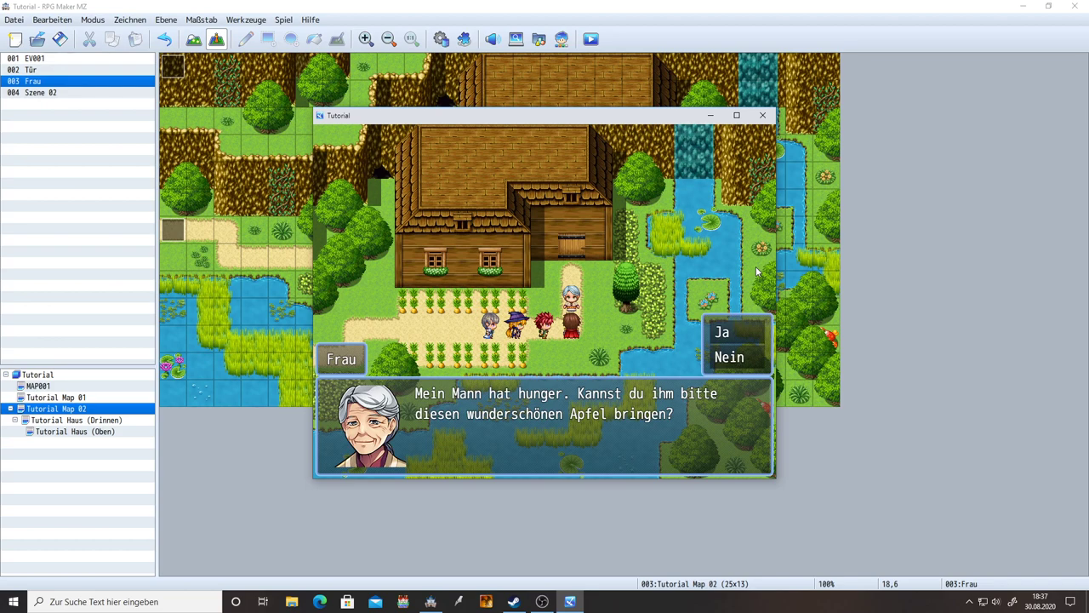
{"action": "key", "text": "Return"}
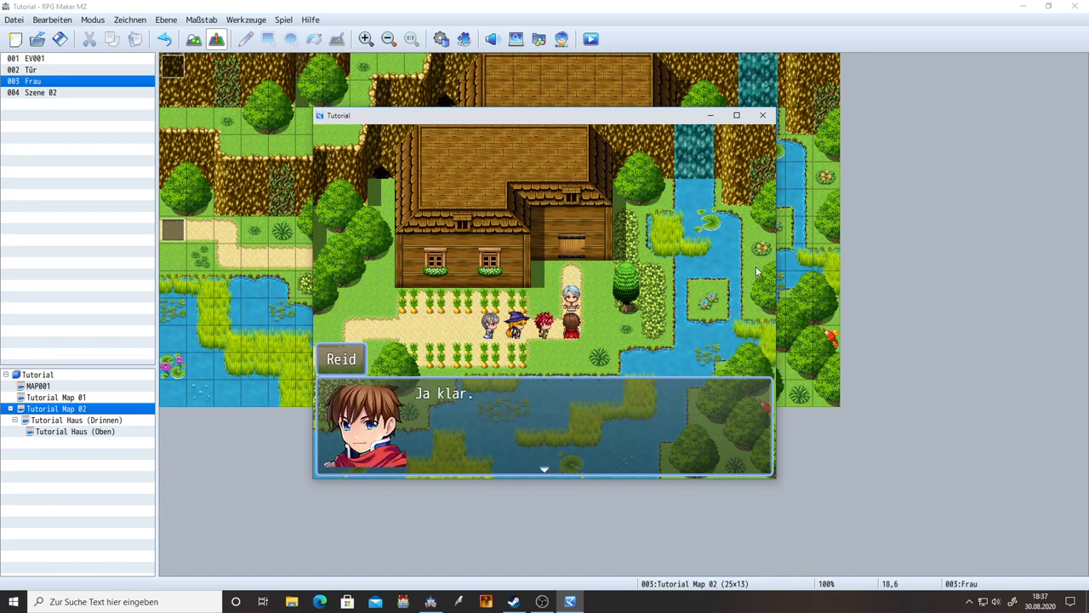
{"action": "key", "text": "Return"}
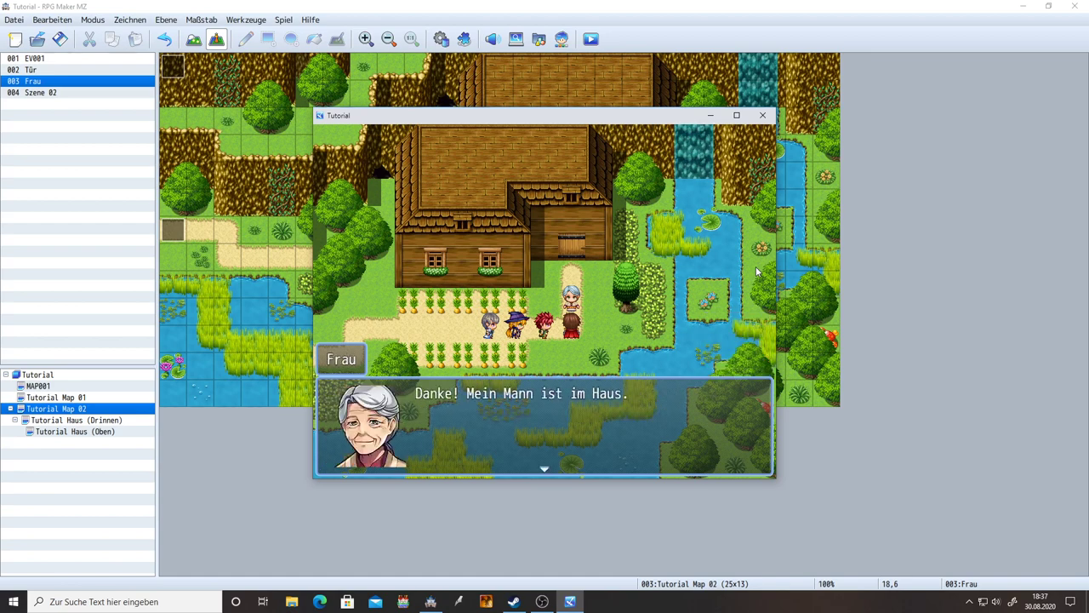
{"action": "key", "text": "Return"}
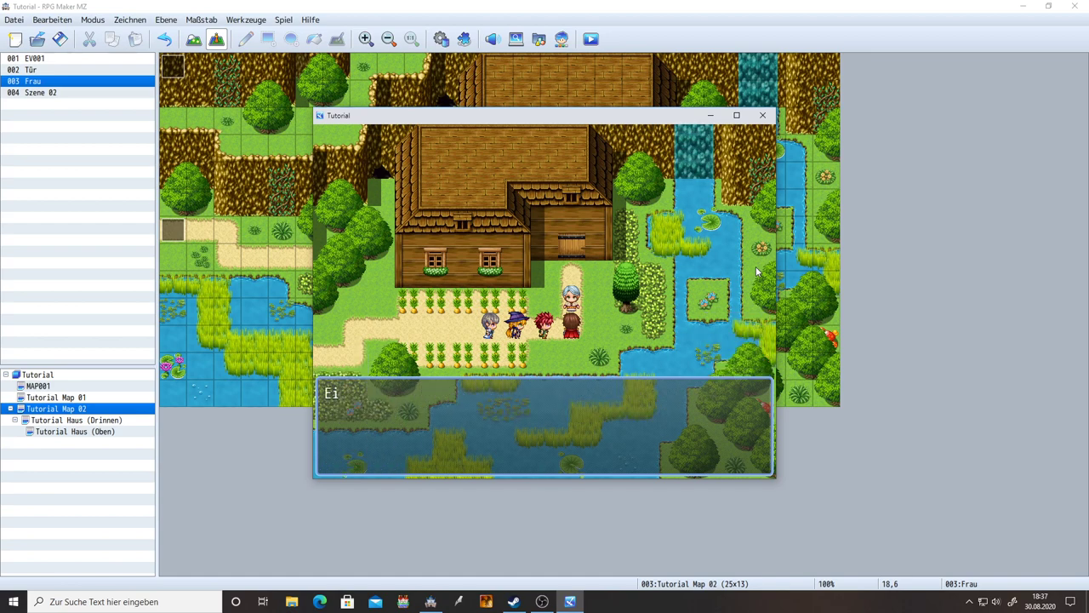
{"action": "key", "text": "Return"}
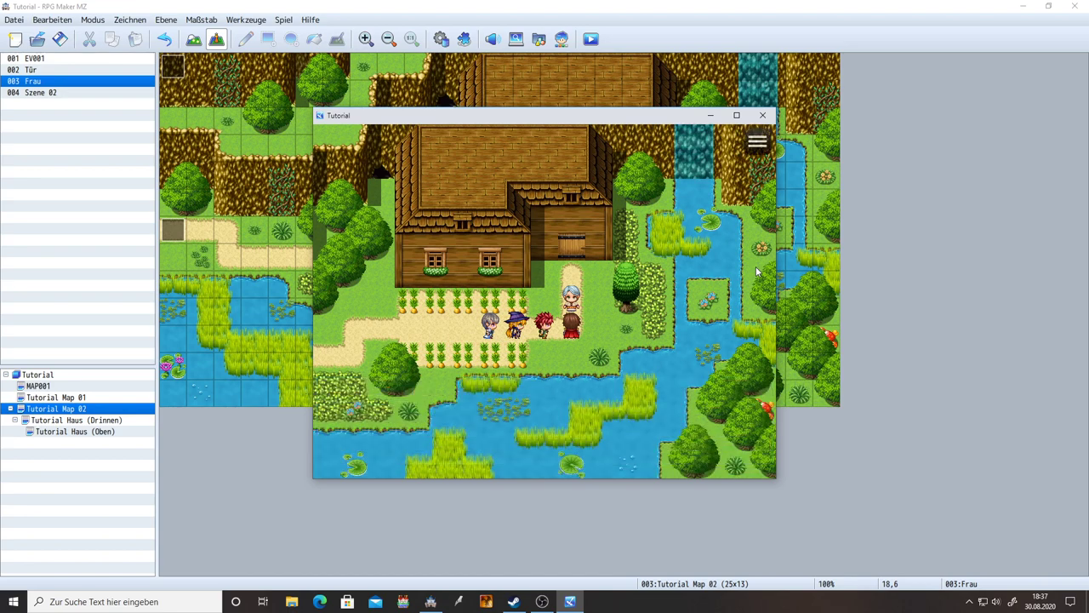
Step: Inspect the Apfel and its description under Schlüsselgegen. in the inventory, and return to the map
{"action": "key", "text": "Escape"}
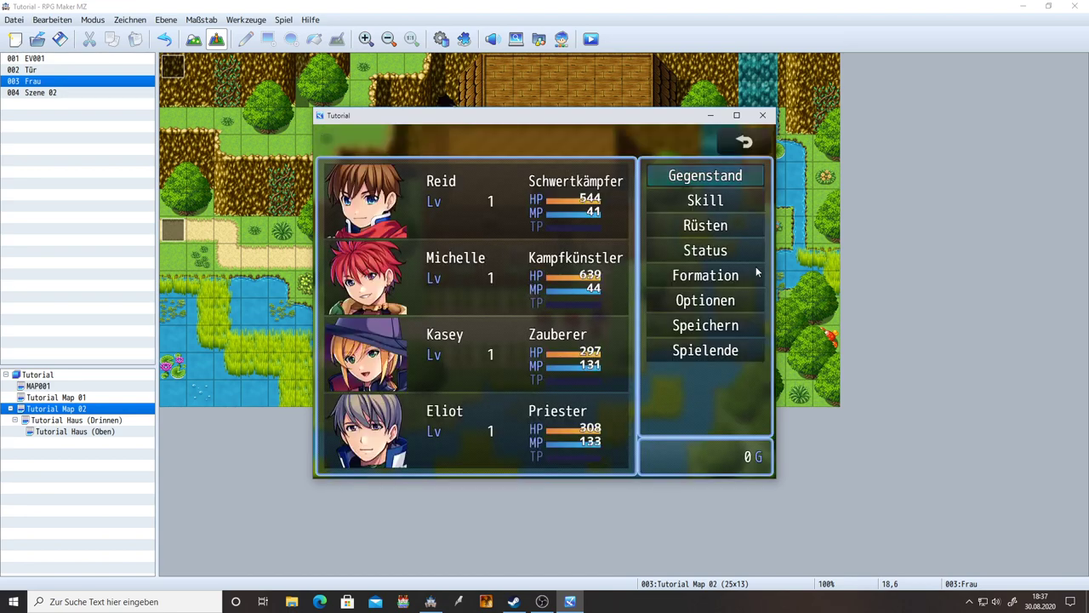
{"action": "key", "text": "Return"}
{"action": "key", "text": "Right"}
{"action": "key", "text": "Right"}
{"action": "key", "text": "Right"}
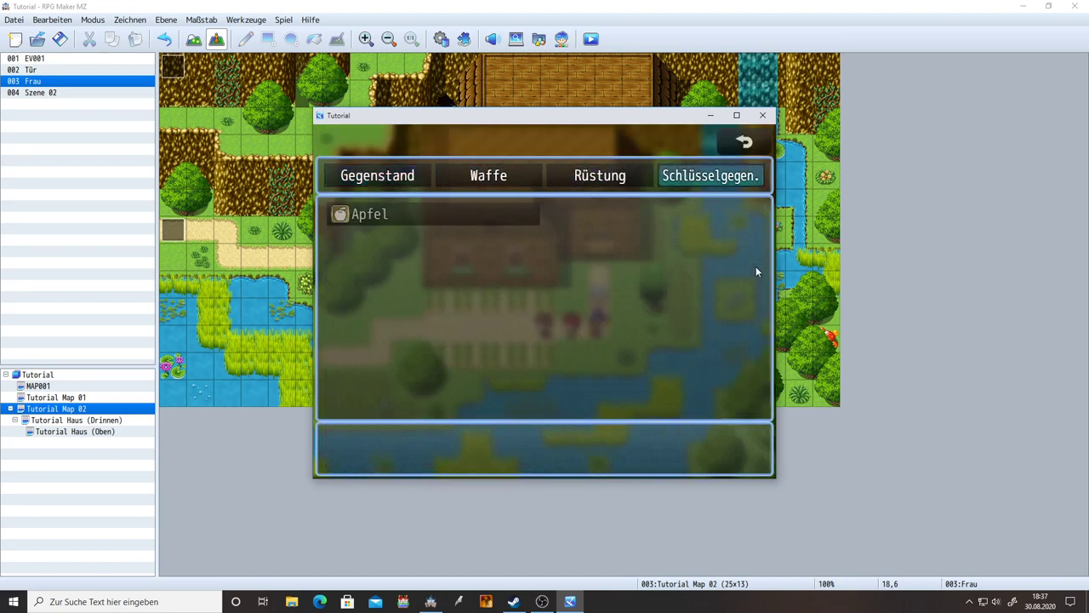
{"action": "key", "text": "Return"}
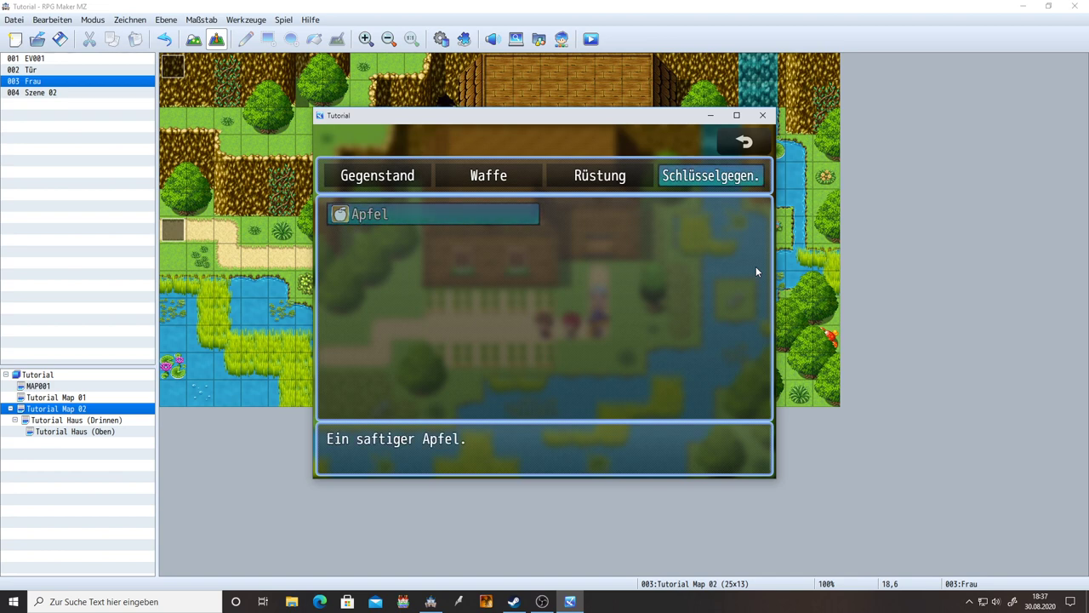
{"action": "key", "text": "Escape"}
{"action": "key", "text": "Escape"}
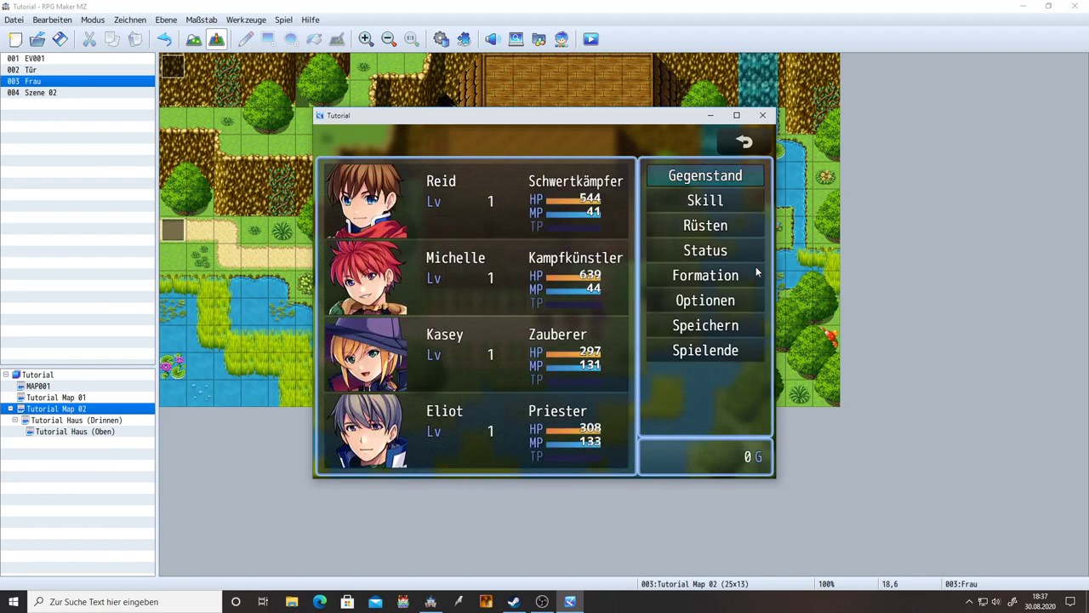
{"action": "key", "text": "Escape"}
Step: Talk to the Frau once more to test her second event page, and walk the party around her
{"action": "key", "text": "Up"}
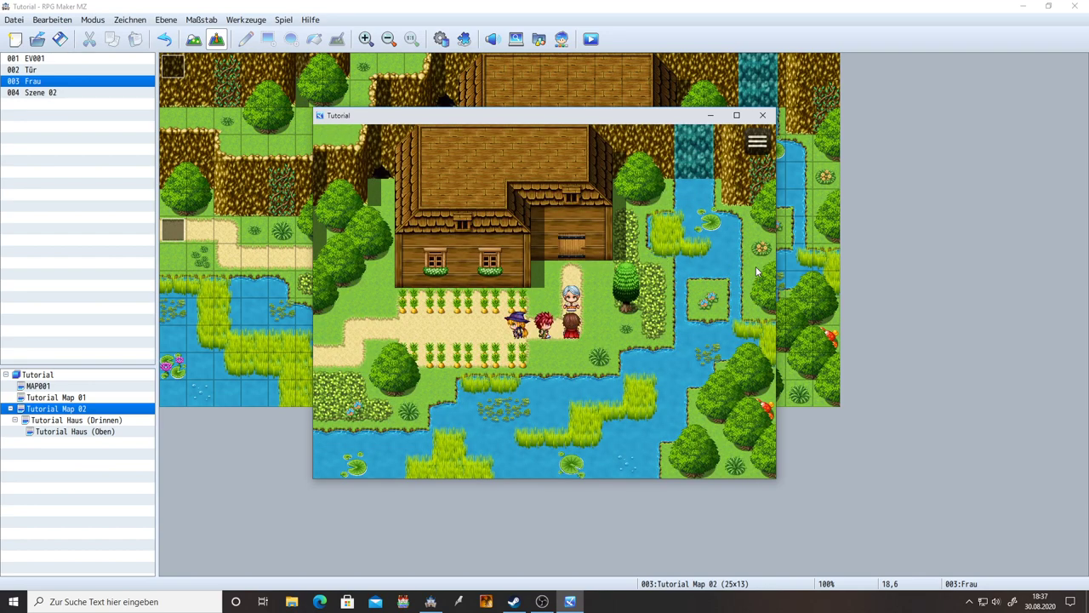
{"action": "key", "text": "Return"}
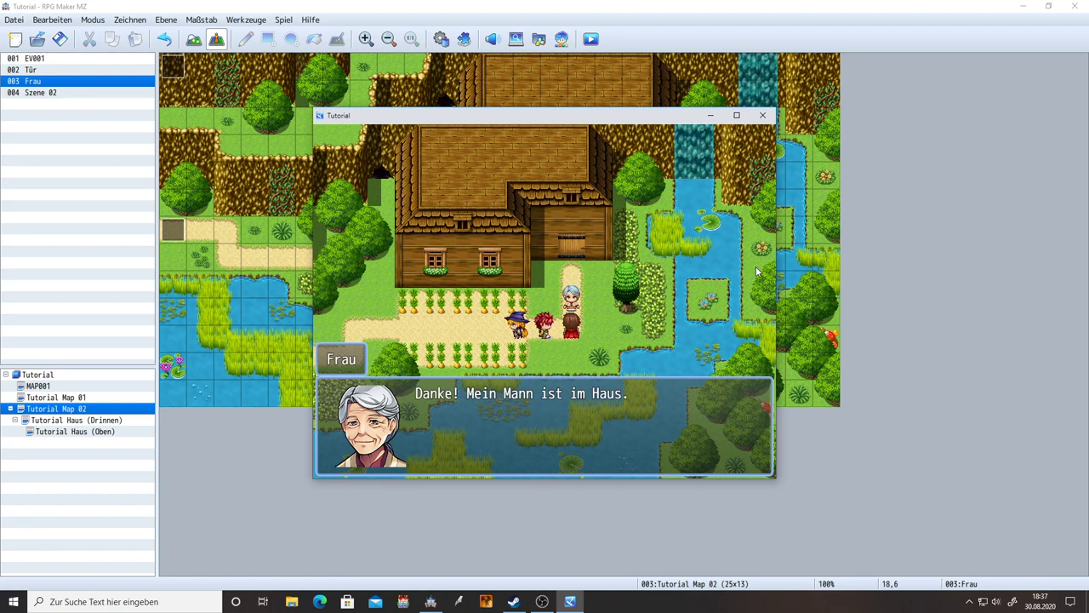
{"action": "key", "text": "Return"}
{"action": "key", "text": "Right"}
{"action": "key", "text": "Up"}
{"action": "key", "text": "Up"}
{"action": "key", "text": "Left"}
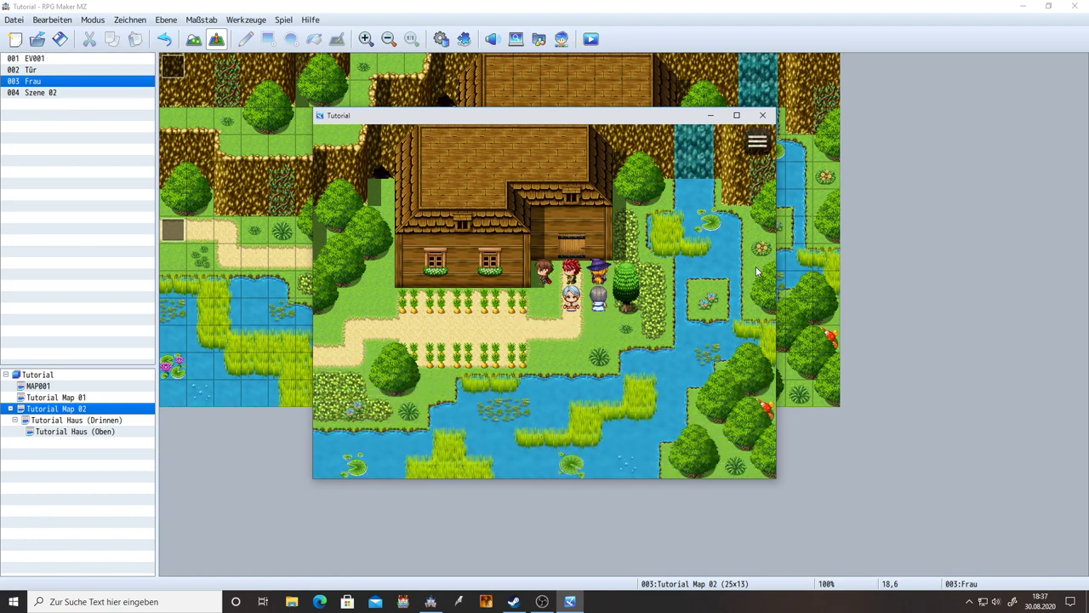
{"action": "key", "text": "Down"}
{"action": "key", "text": "Down"}
{"action": "key", "text": "Down"}
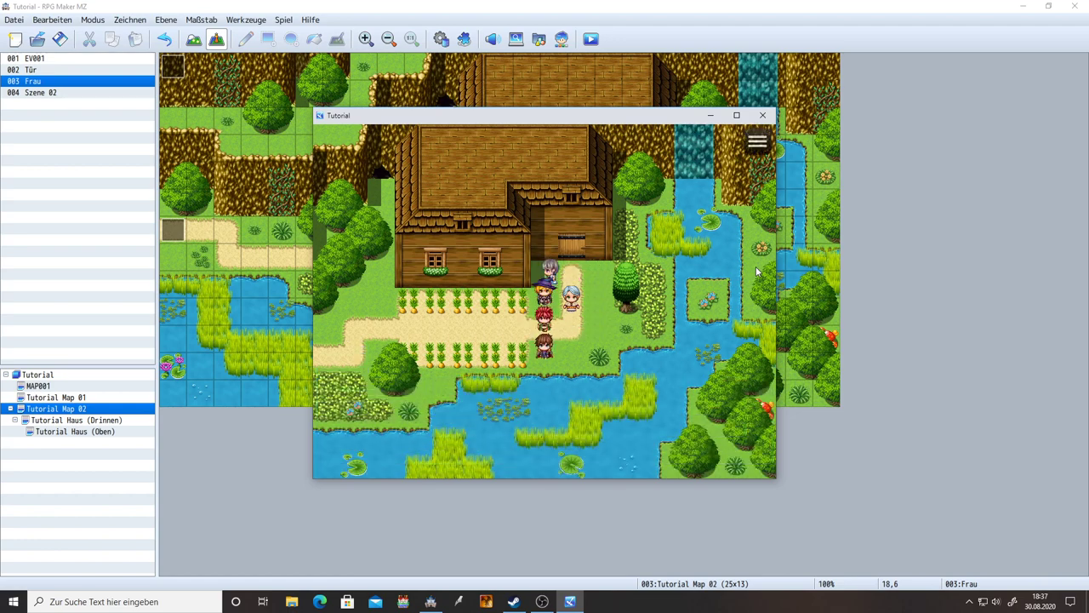
{"action": "key", "text": "Left"}
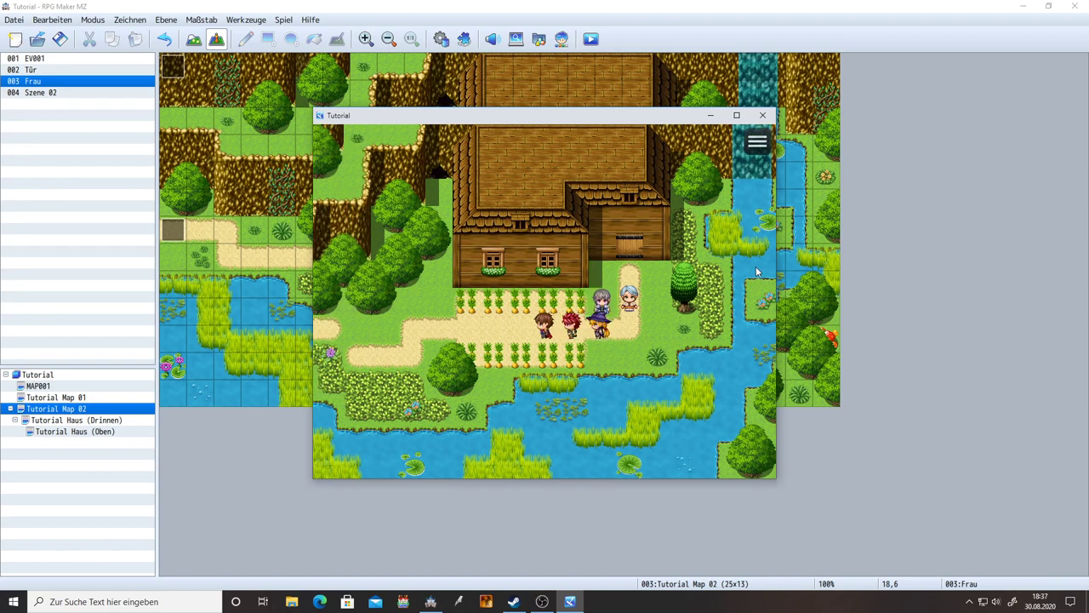
Step: View the game's save slots, leave them without saving and end the playtest
{"action": "key", "text": "Escape"}
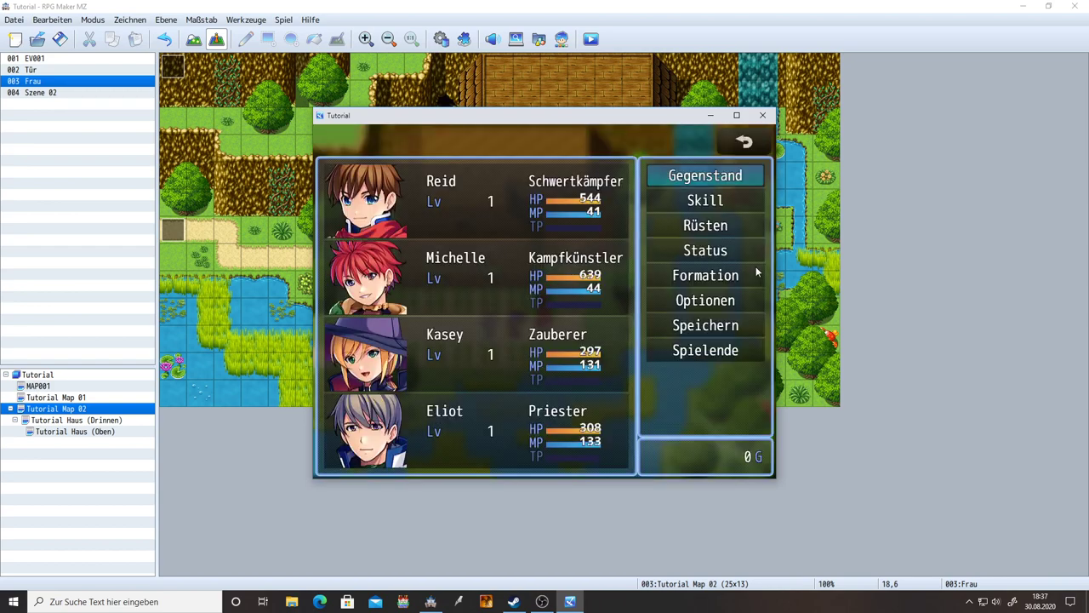
{"action": "key", "text": "Up"}
{"action": "key", "text": "Up"}
{"action": "key", "text": "Return"}
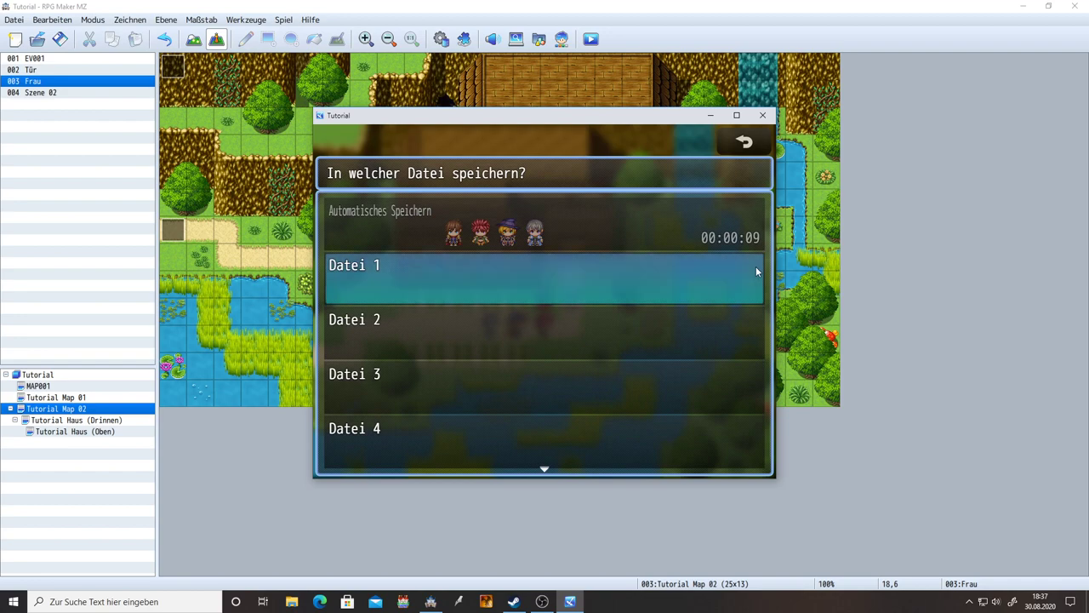
{"action": "key", "text": "Escape"}
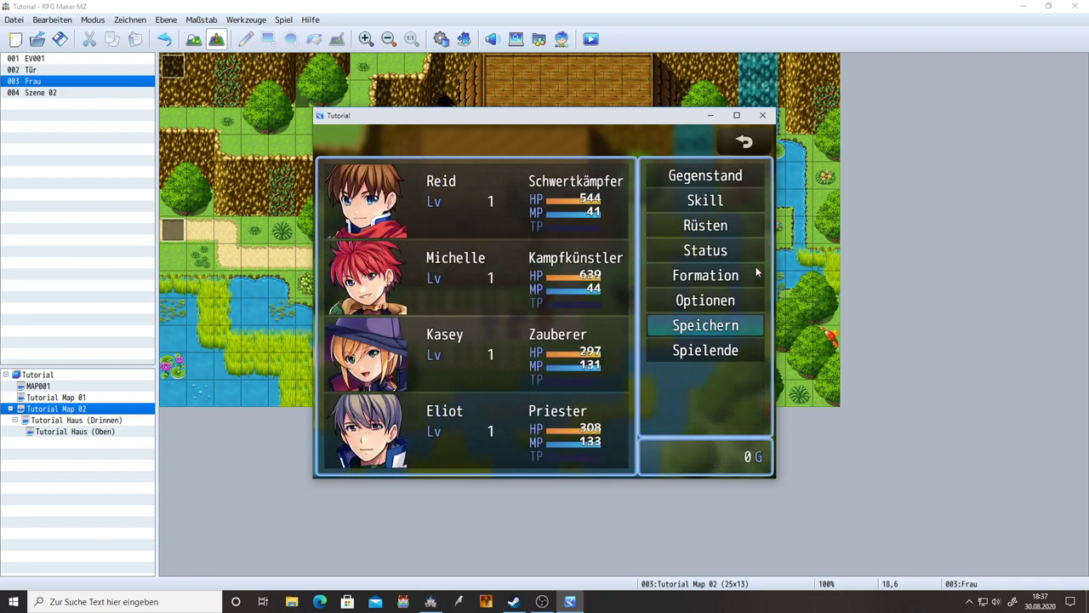
{"action": "key", "text": "alt+F4"}
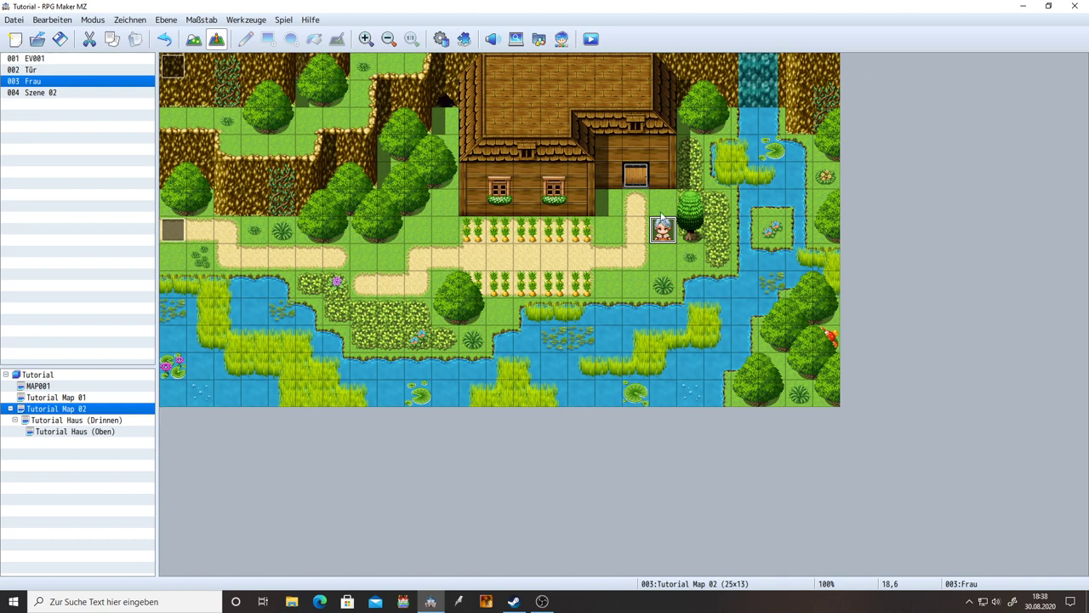
Step: Open the map Tutorial Haus (Drinnen) and create a new event on the stool at the table's left end
{"action": "left_click", "coordinate": [108, 421]}
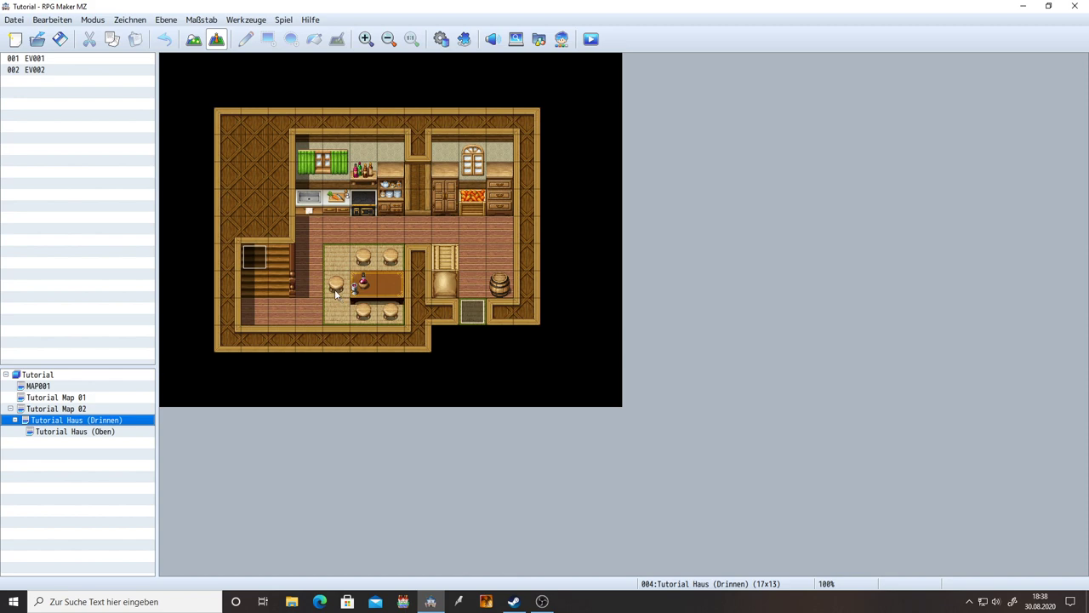
{"action": "left_click", "coordinate": [334, 290]}
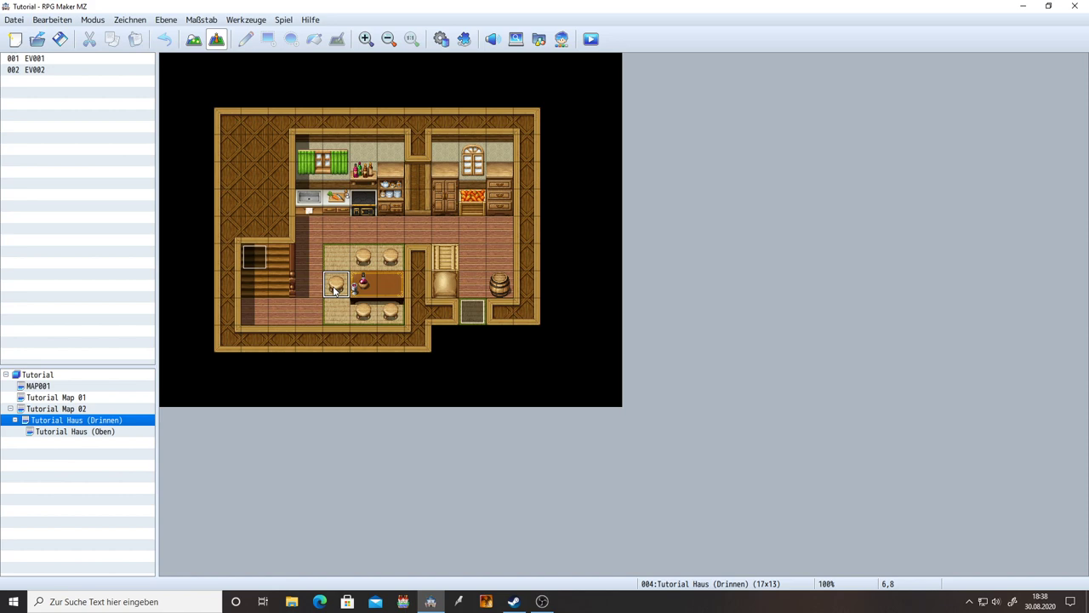
{"action": "double_click", "coordinate": [334, 289]}
Step: Give the event the right-facing old man with the green cap from People1 as its image
{"action": "double_click", "coordinate": [295, 351]}
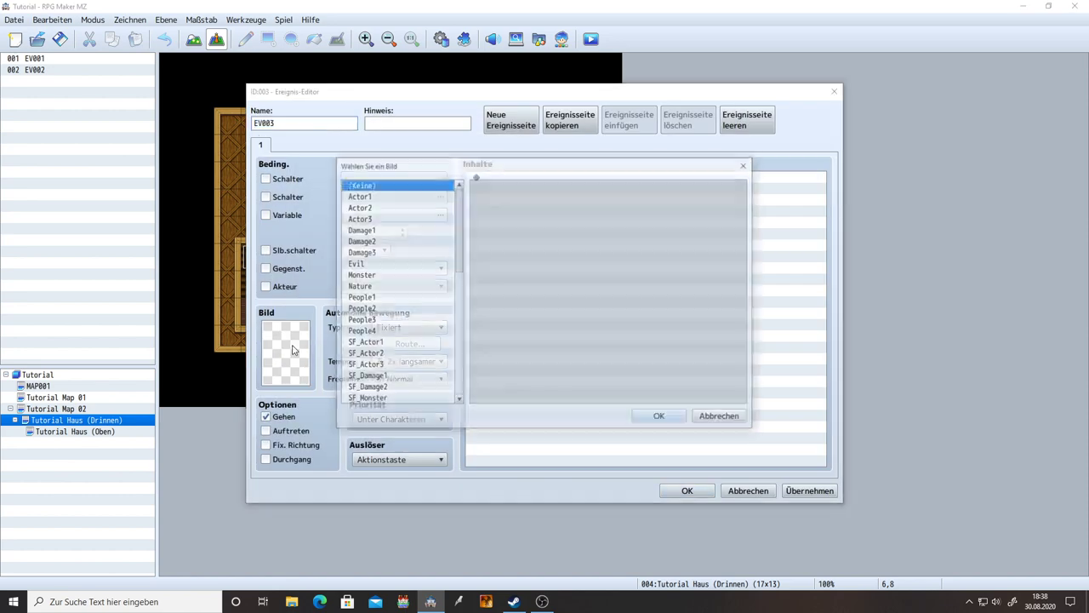
{"action": "left_click", "coordinate": [374, 301]}
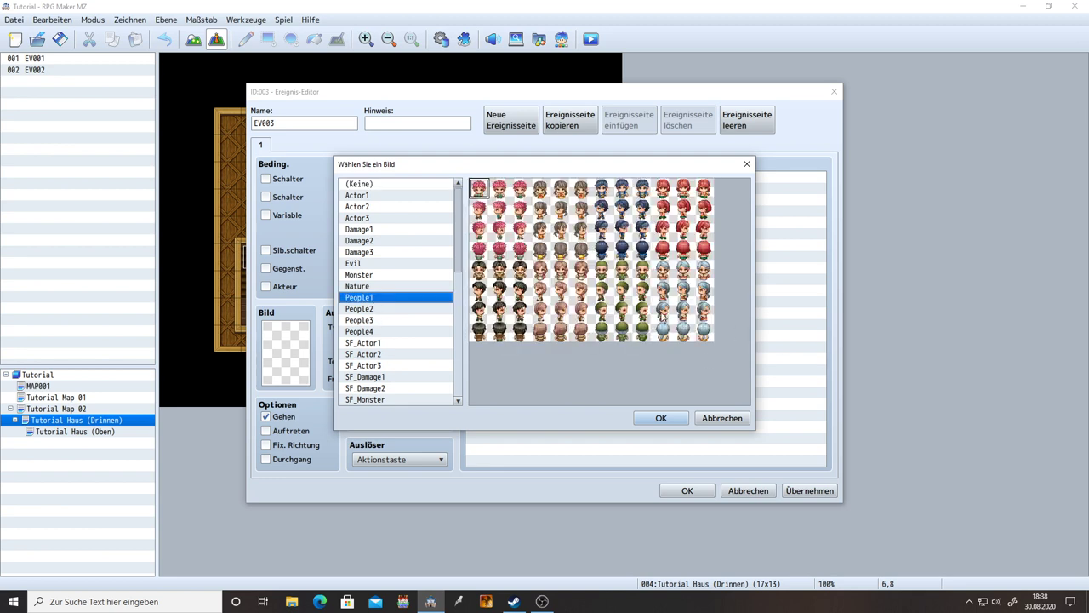
{"action": "left_click", "coordinate": [624, 292]}
{"action": "left_click", "coordinate": [627, 310]}
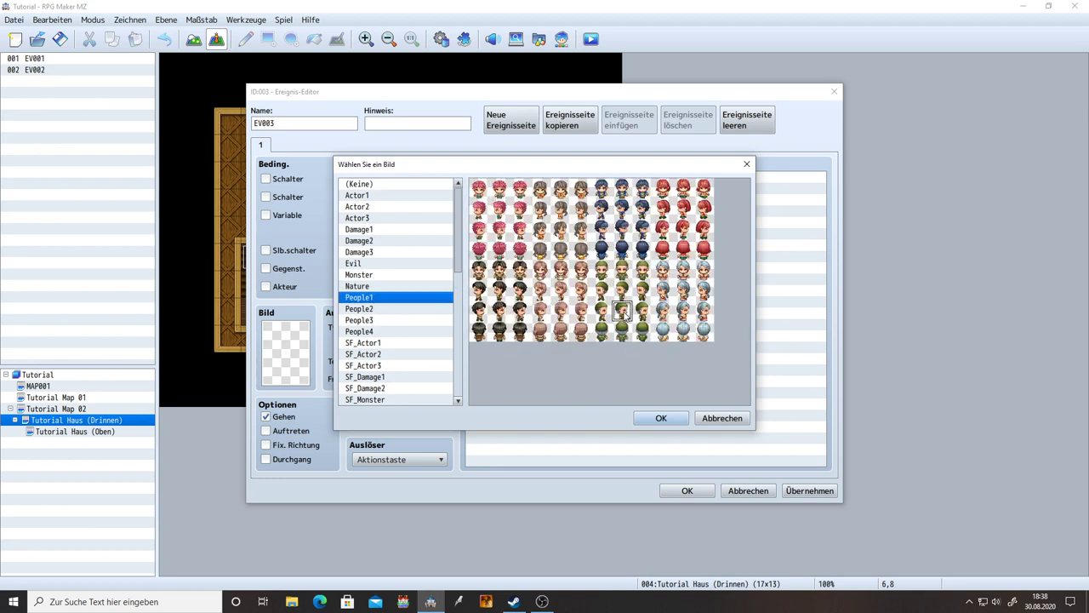
{"action": "double_click", "coordinate": [624, 311]}
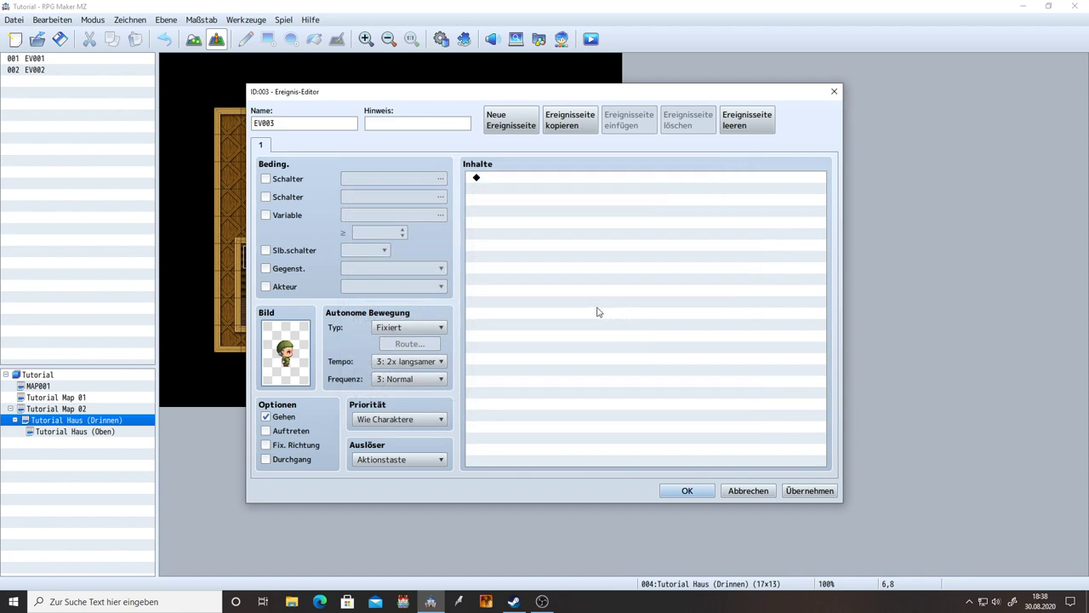
{"action": "double_click", "coordinate": [296, 354]}
{"action": "double_click", "coordinate": [619, 320]}
Step: Name the new event Mann and apply the event's settings
{"action": "left_click", "coordinate": [315, 123]}
{"action": "type", "text": "Mann"}
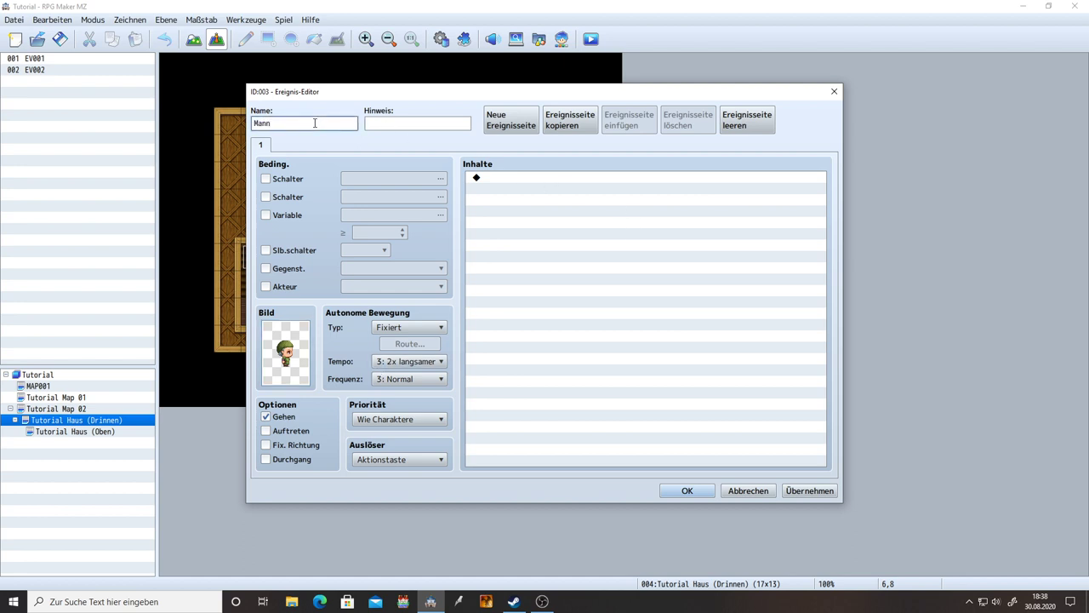
{"action": "left_click", "coordinate": [505, 189]}
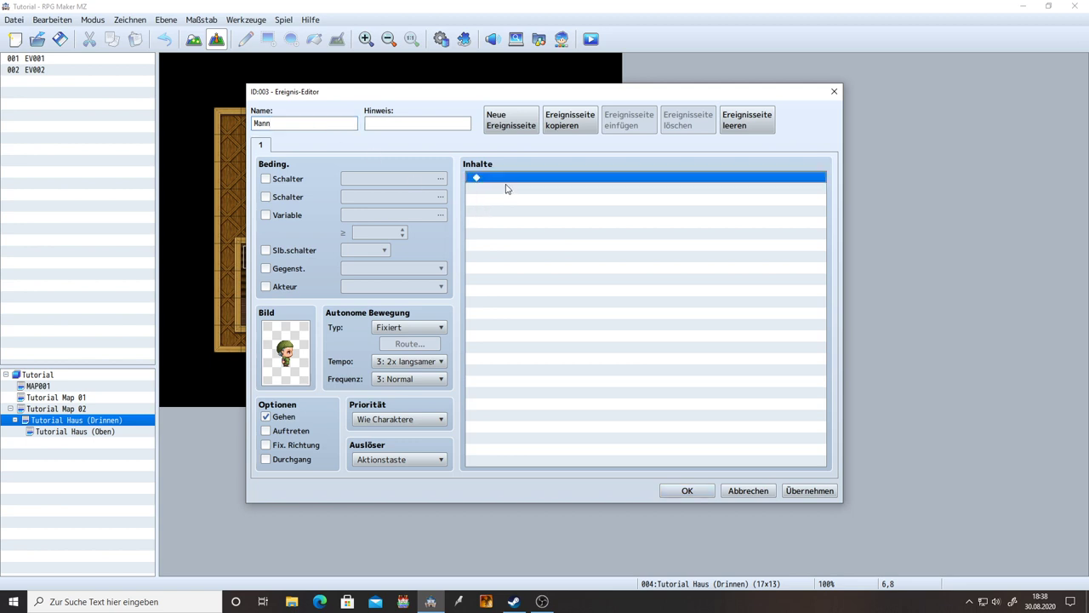
{"action": "left_click", "coordinate": [825, 491]}
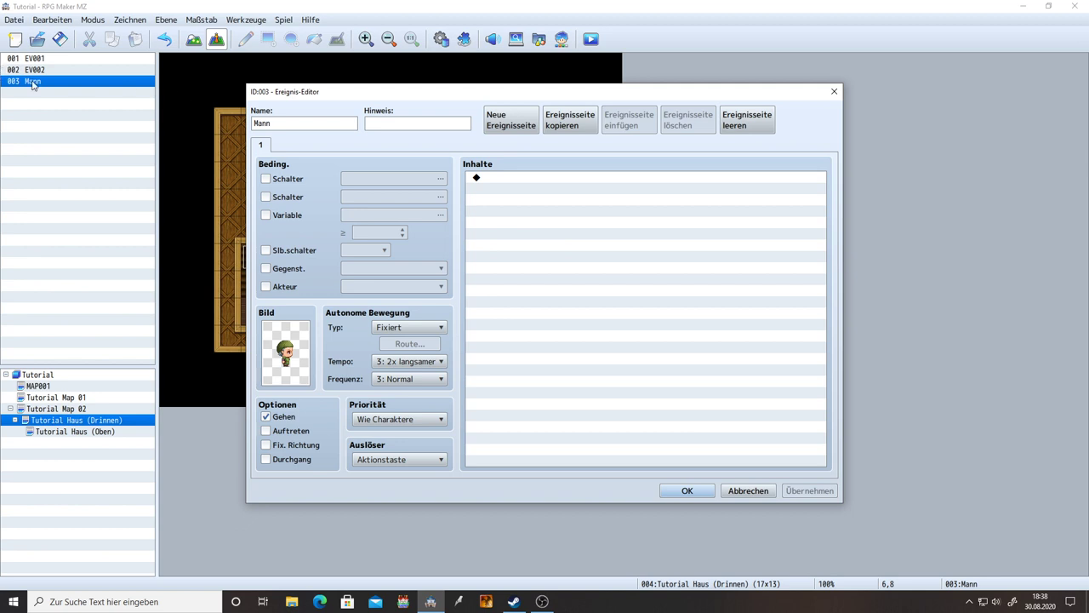
Step: Start a Text zeigen command for the Mann event with the old man's People1 portrait and the speaker name Mann
{"action": "left_click", "coordinate": [508, 182]}
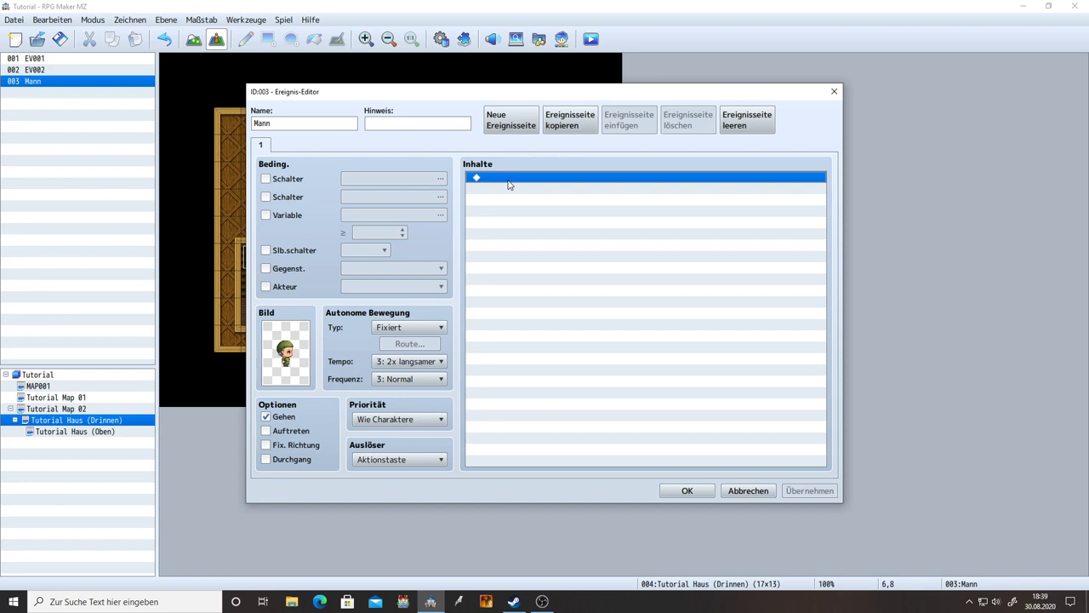
{"action": "double_click", "coordinate": [508, 182]}
{"action": "left_click", "coordinate": [509, 182]}
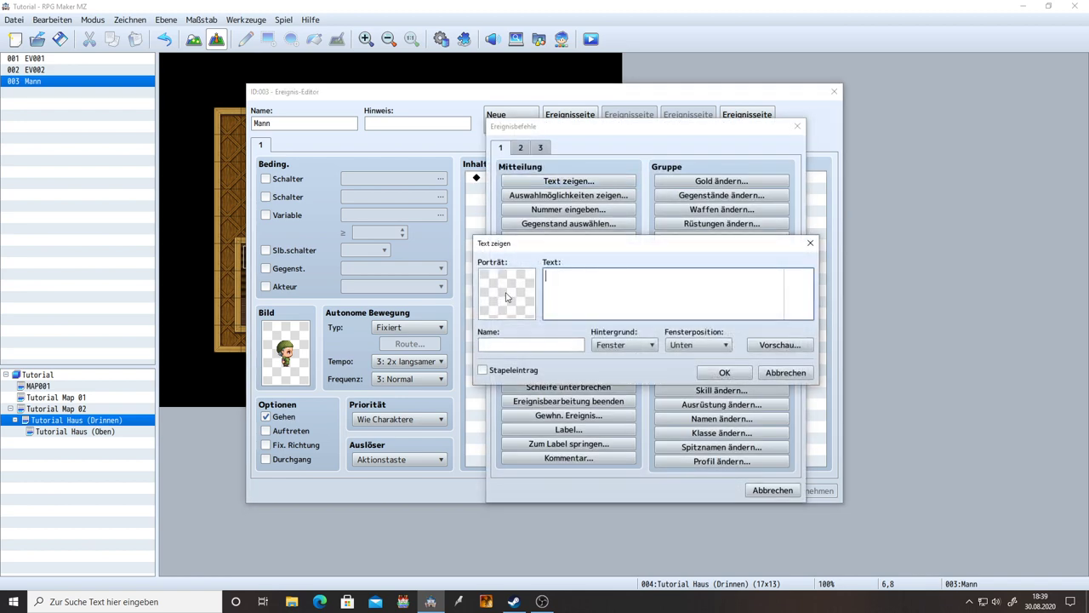
{"action": "double_click", "coordinate": [507, 297]}
{"action": "left_click", "coordinate": [464, 279]}
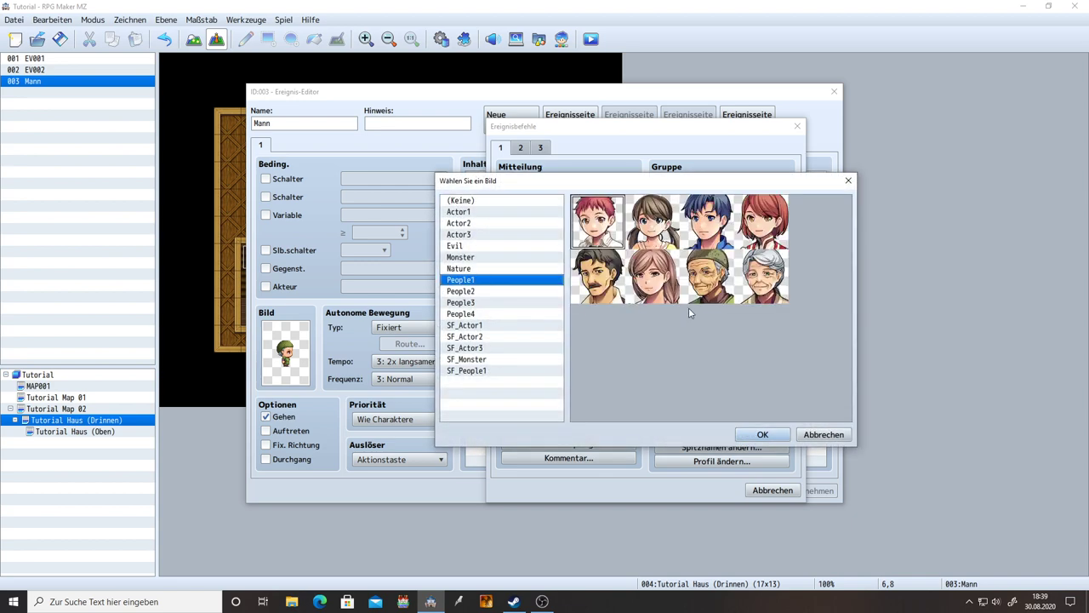
{"action": "double_click", "coordinate": [705, 277]}
{"action": "left_click", "coordinate": [515, 344]}
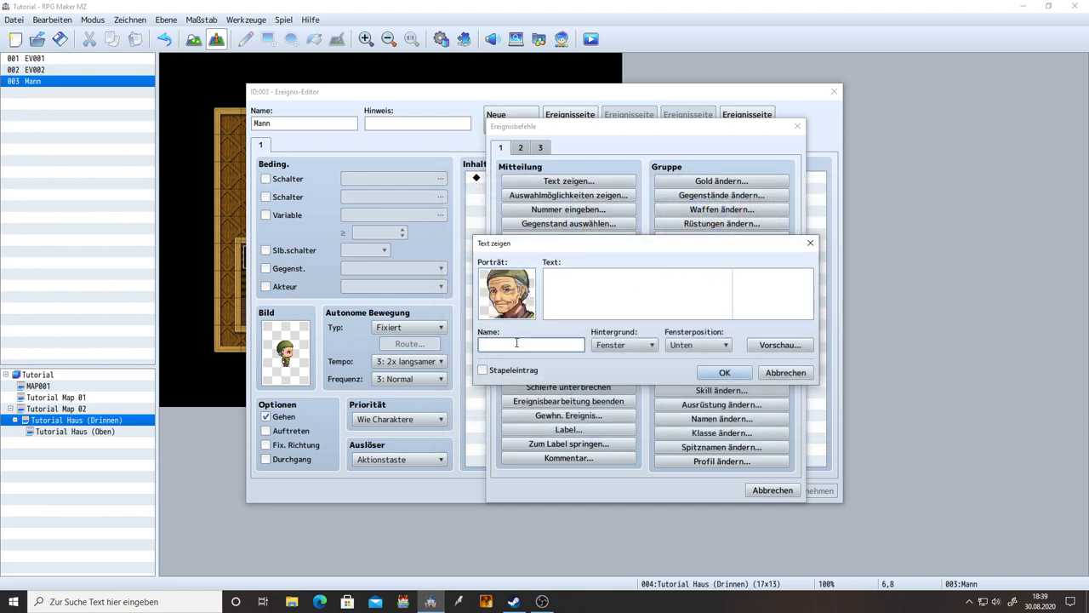
{"action": "type", "text": "Mann"}
Step: Write the message "Ich habe soooo einen HUUUUNGER!" and add it to the event's contents
{"action": "left_click", "coordinate": [596, 300]}
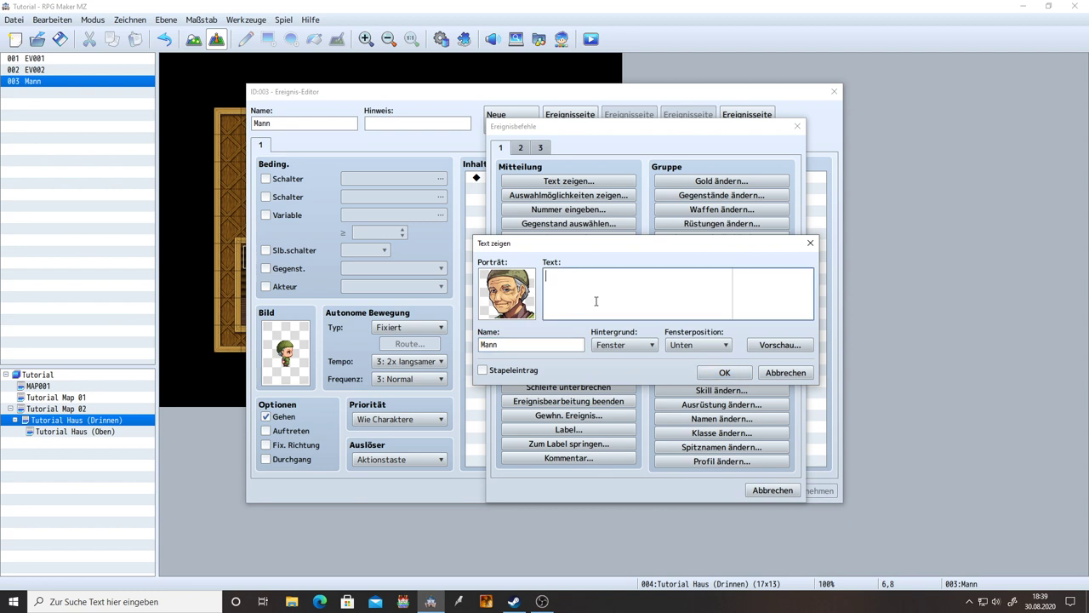
{"action": "type", "text": "Ich habe soooo"}
{"action": "type", "text": " einen "}
{"action": "type", "text": "Hunger."}
{"action": "key", "text": "BackSpace"}
{"action": "key", "text": "BackSpace"}
{"action": "key", "text": "BackSpace"}
{"action": "key", "text": "BackSpace"}
{"action": "type", "text": "UUUUNGER!"}
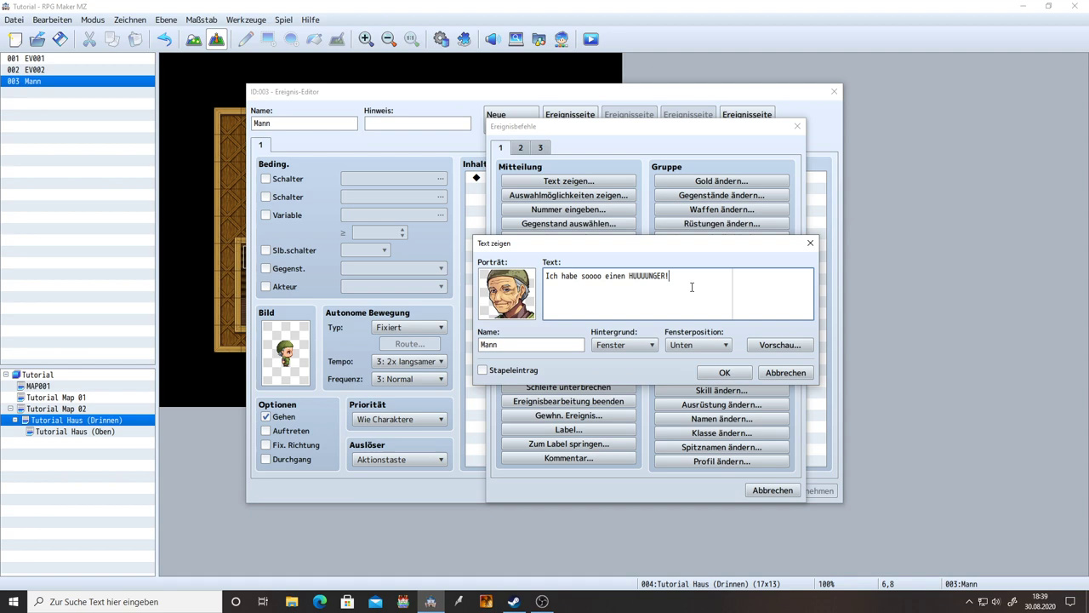
{"action": "left_click", "coordinate": [725, 375]}
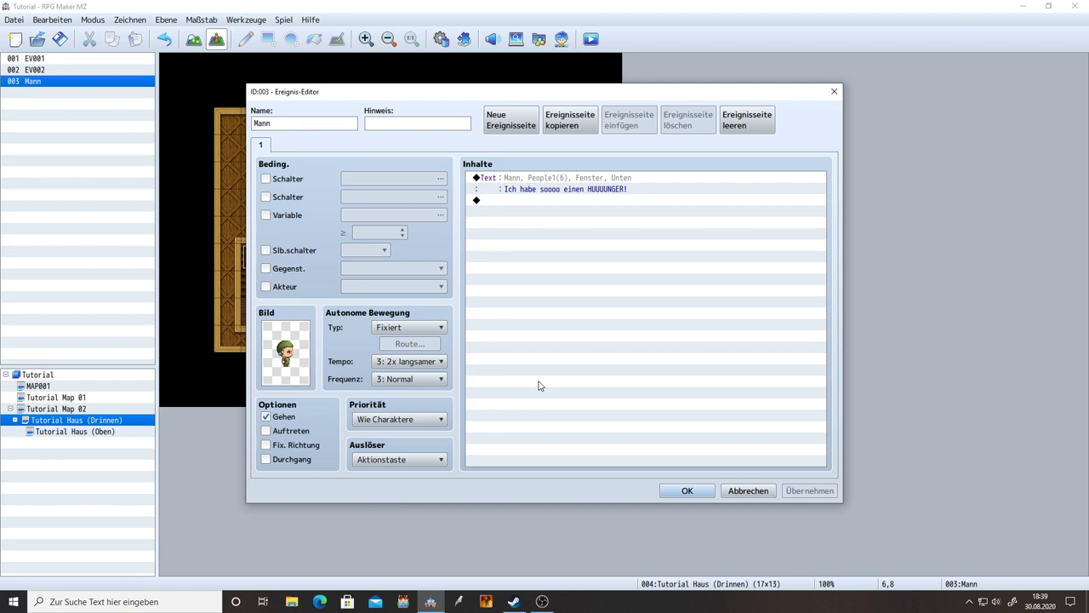
Step: Duplicate the event page as page 2 and make the item 0040 Apfel its condition
{"action": "left_click", "coordinate": [569, 120]}
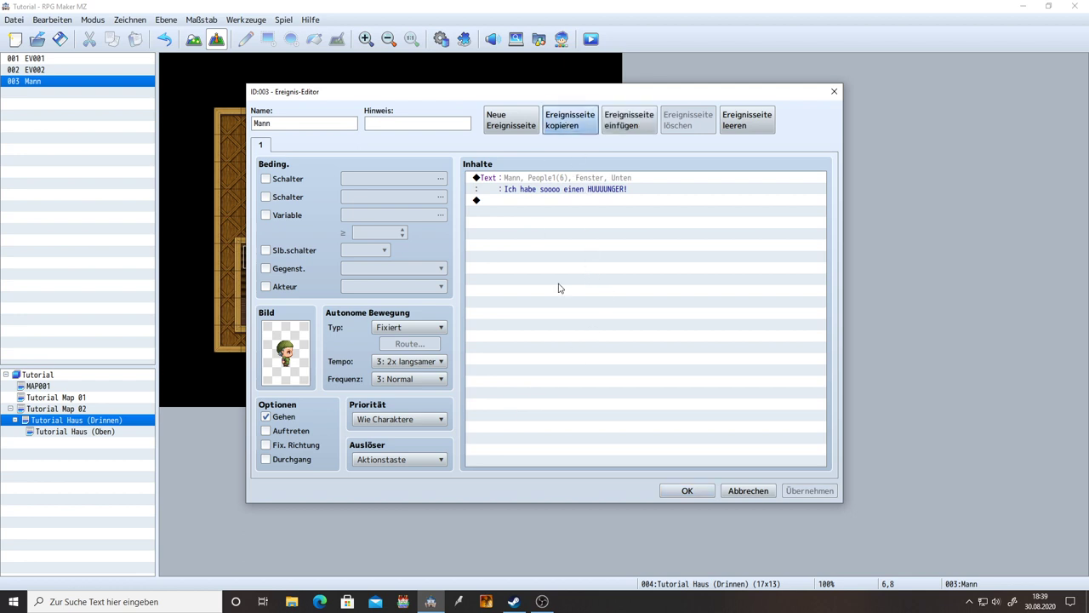
{"action": "left_click", "coordinate": [628, 125]}
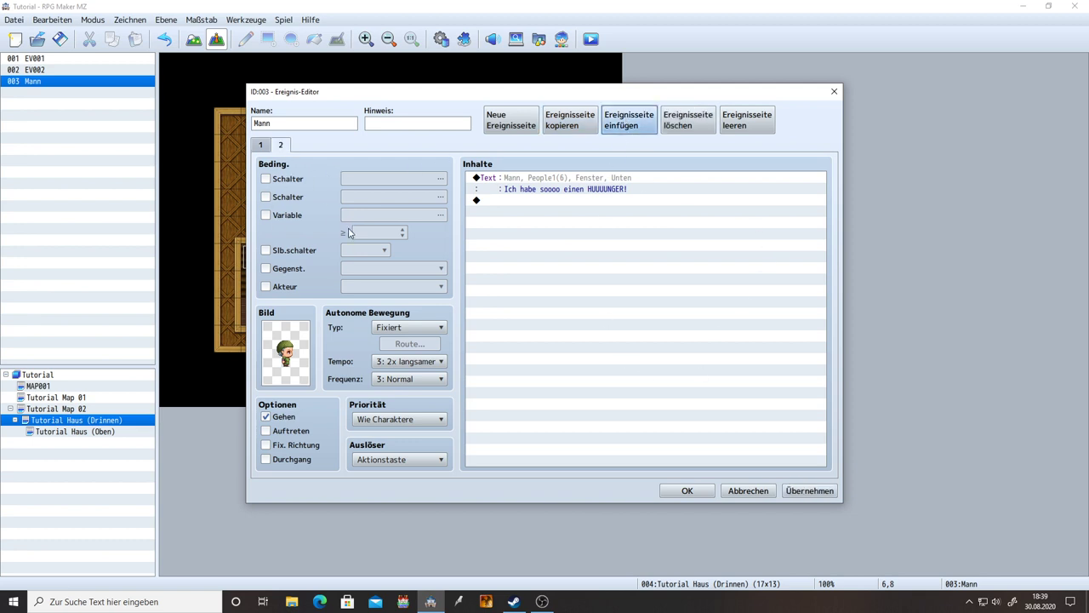
{"action": "left_click", "coordinate": [265, 268]}
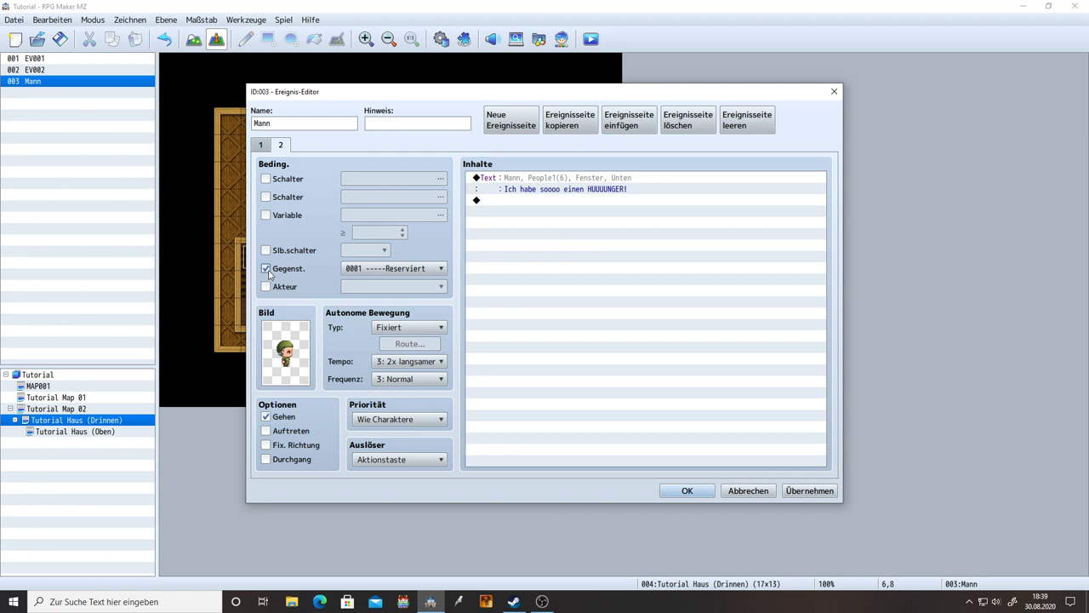
{"action": "left_click", "coordinate": [368, 268]}
{"action": "scroll", "coordinate": [407, 395], "scroll_direction": "down", "scroll_amount": 6}
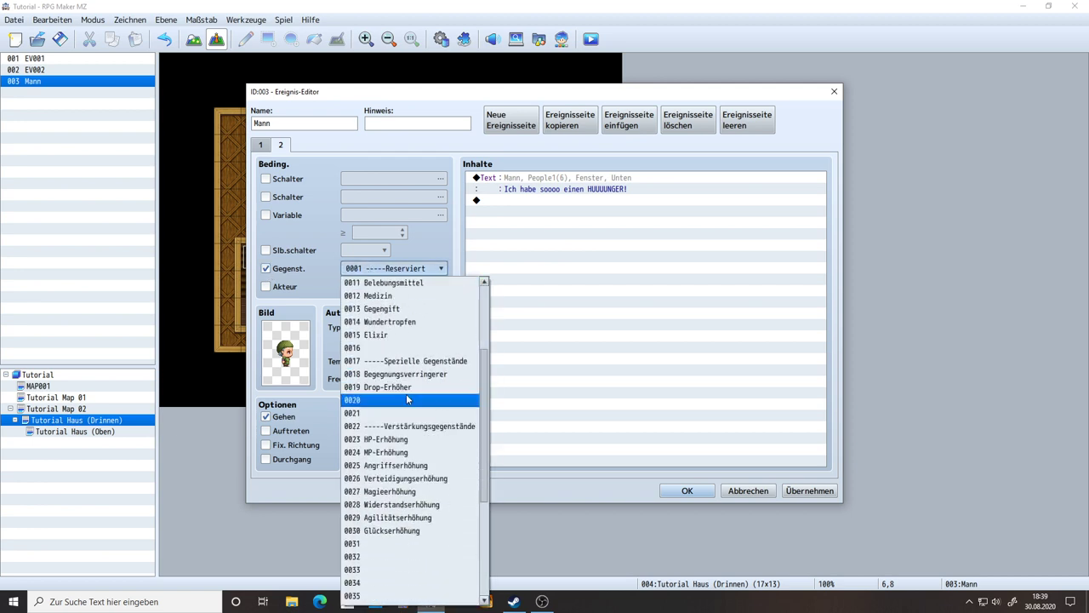
{"action": "scroll", "coordinate": [410, 447], "scroll_direction": "down", "scroll_amount": 3}
{"action": "left_click", "coordinate": [404, 469]}
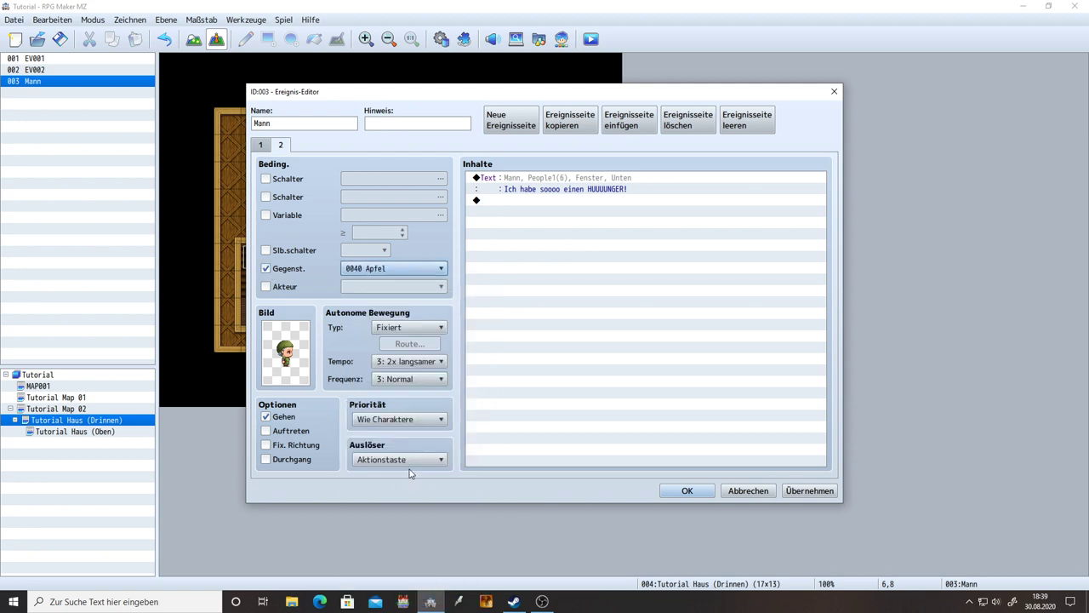
{"action": "left_click", "coordinate": [809, 490]}
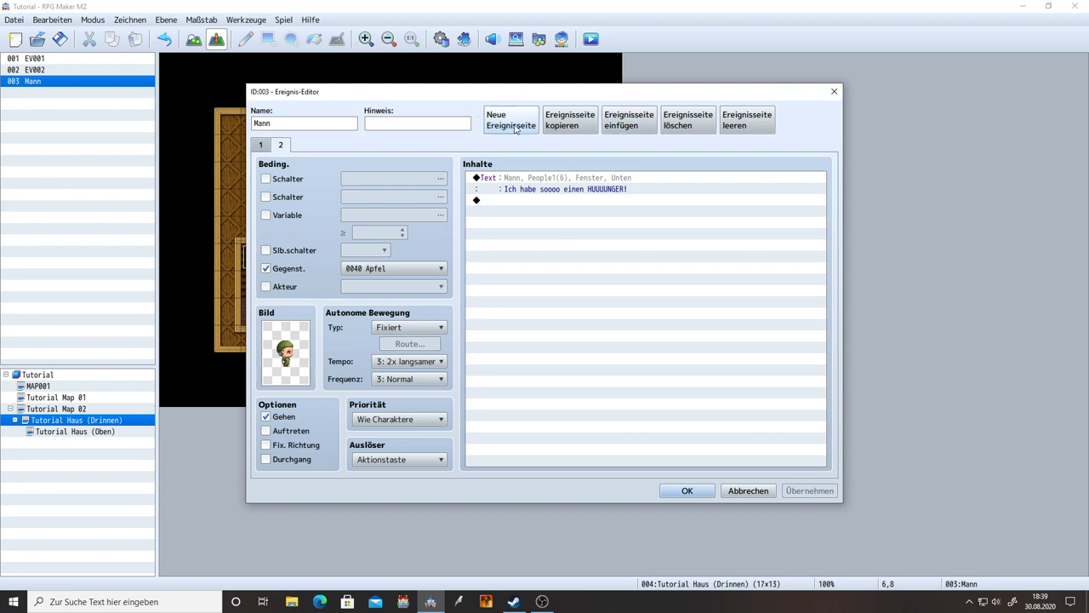
Step: Add the second line "Ist dieser Apfel für mich?!" to the message on page 2 and apply the change
{"action": "left_click", "coordinate": [280, 146]}
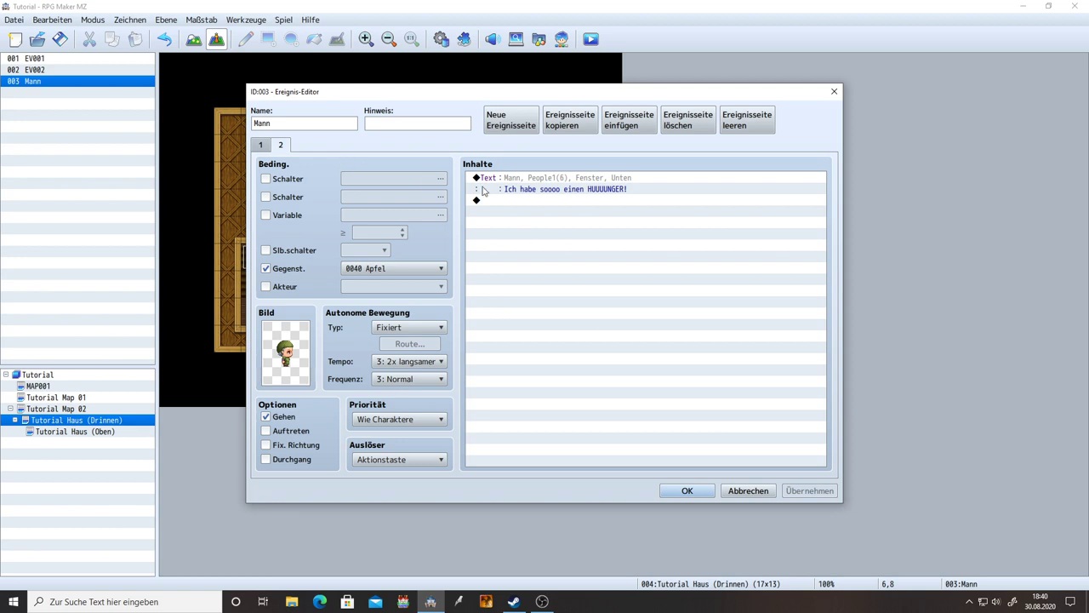
{"action": "left_click", "coordinate": [537, 189]}
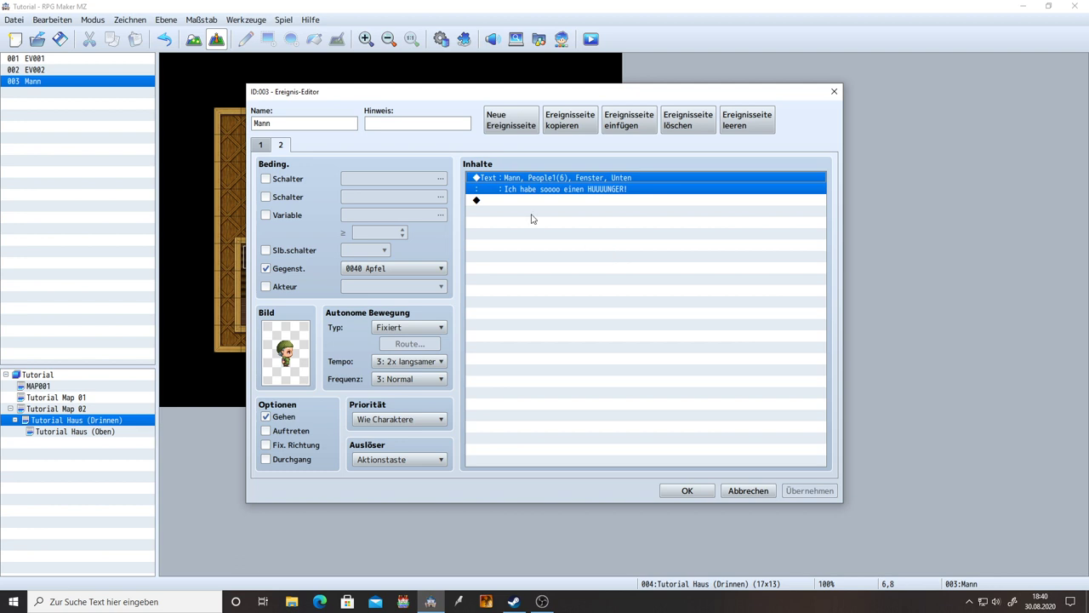
{"action": "double_click", "coordinate": [584, 198]}
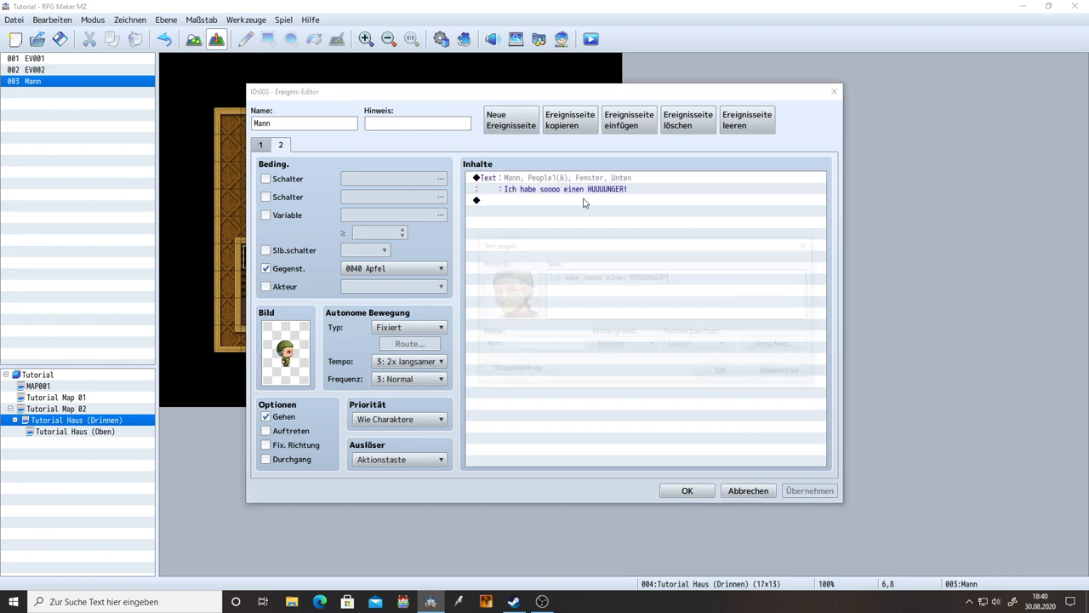
{"action": "left_click", "coordinate": [812, 246]}
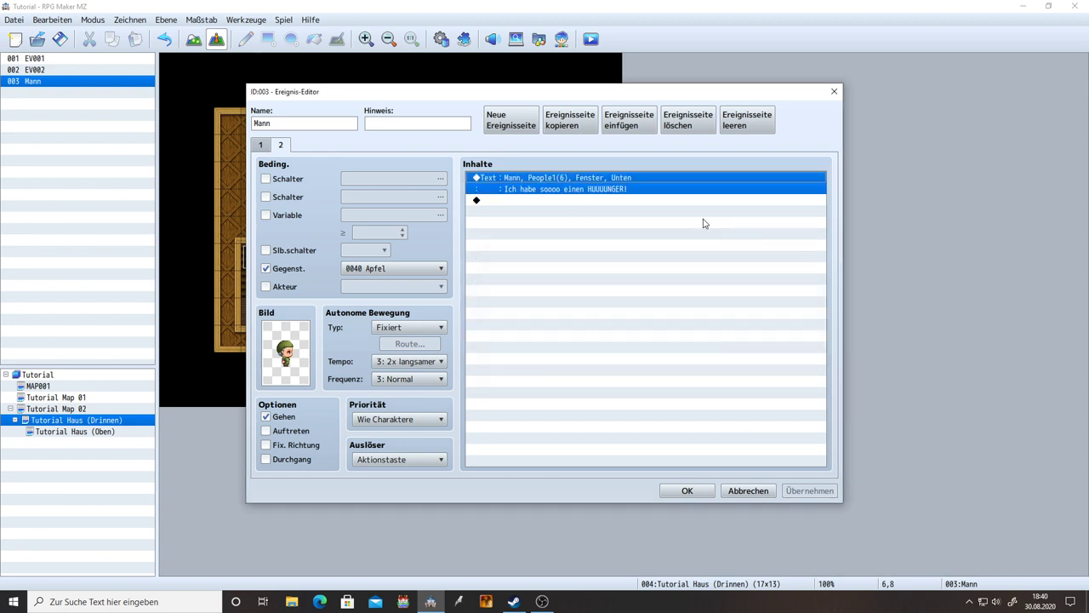
{"action": "key", "text": "Return"}
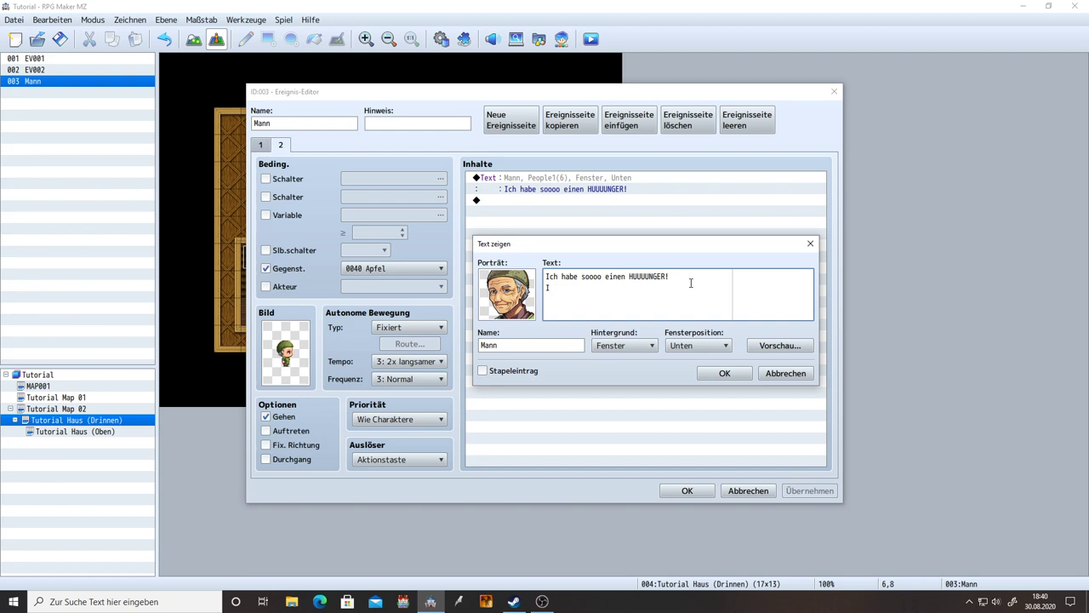
{"action": "type", "text": "dieser Apfel für mich?!"}
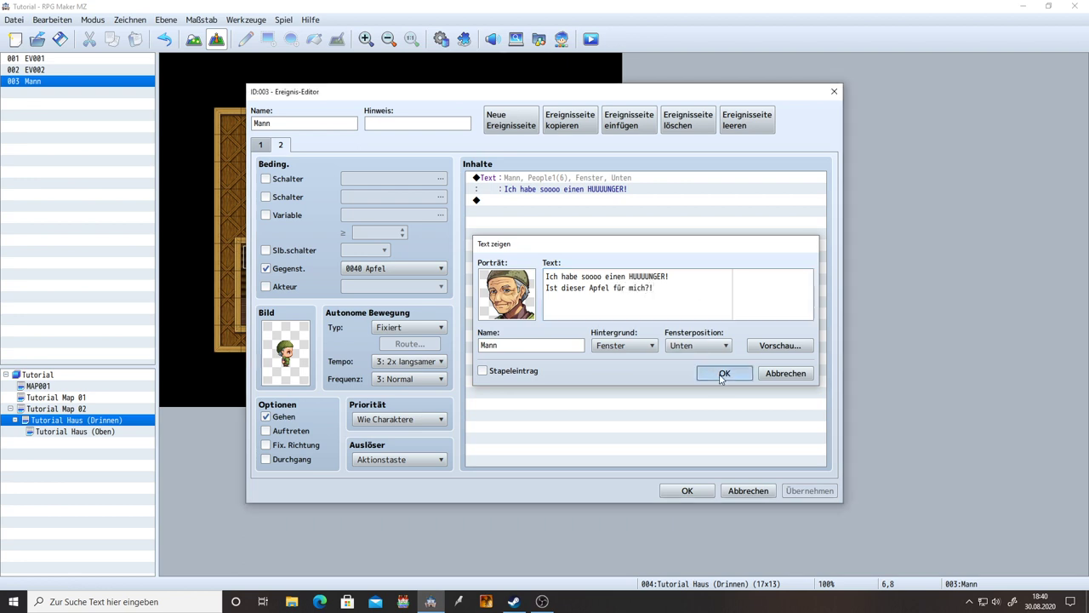
{"action": "left_click", "coordinate": [724, 373]}
{"action": "left_click", "coordinate": [817, 490]}
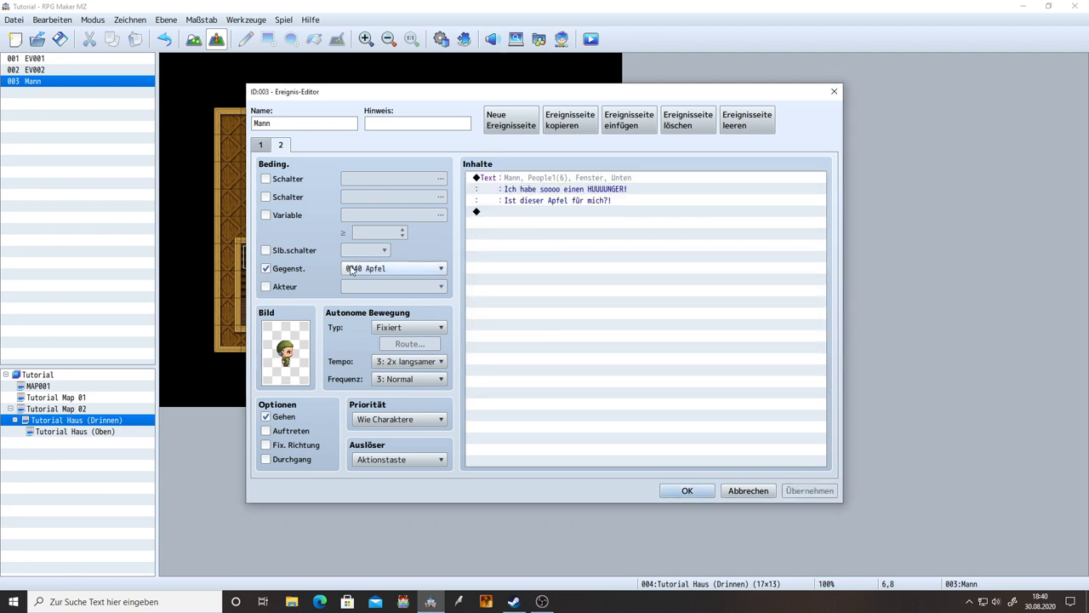
Step: Add a choice command with the options Ja and Nein below the message on page 2
{"action": "double_click", "coordinate": [548, 213]}
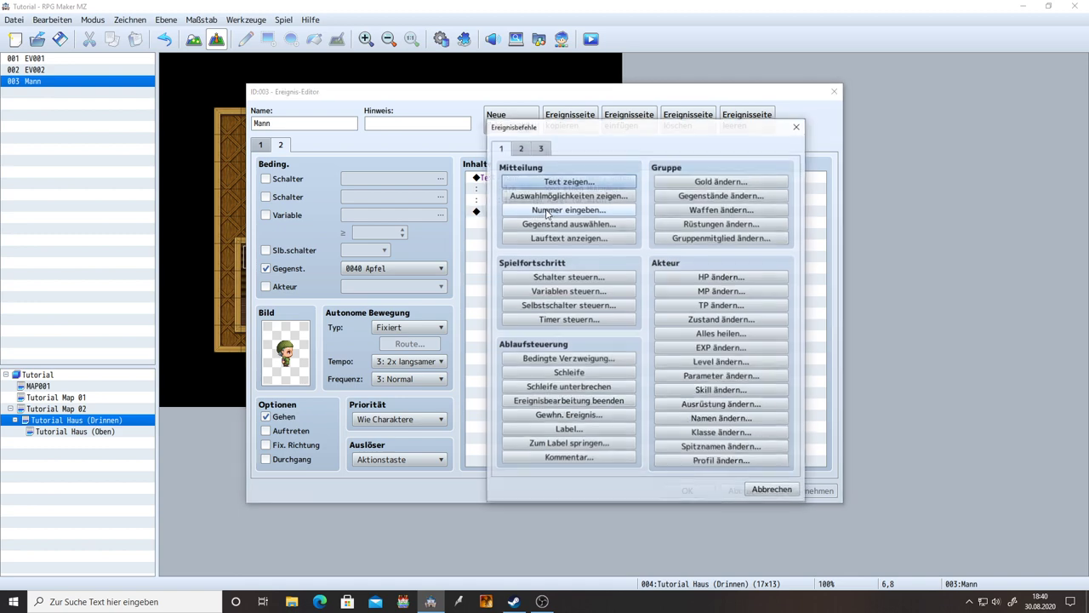
{"action": "left_click", "coordinate": [553, 195]}
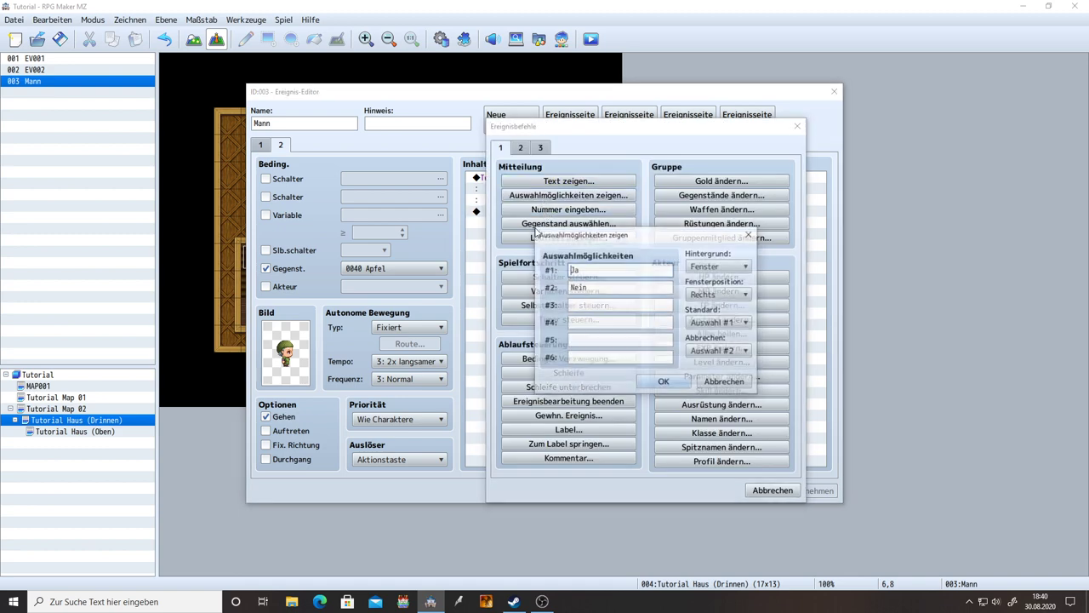
{"action": "left_click", "coordinate": [665, 385]}
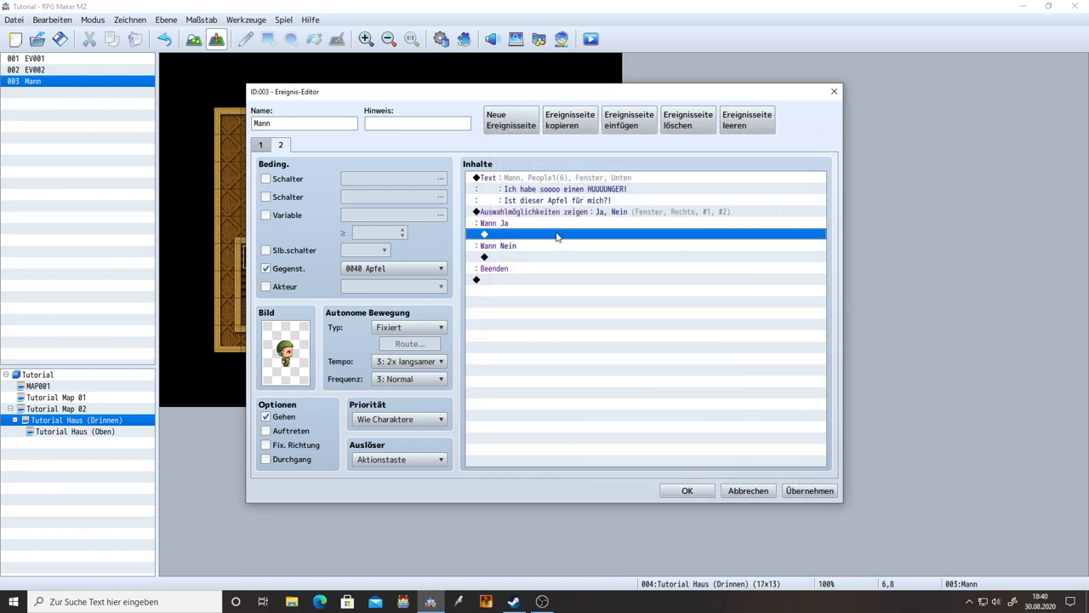
Step: Add a text command to the Ja branch with the first Actor1 portrait, the name Reid and the text "Ja"
{"action": "double_click", "coordinate": [558, 236]}
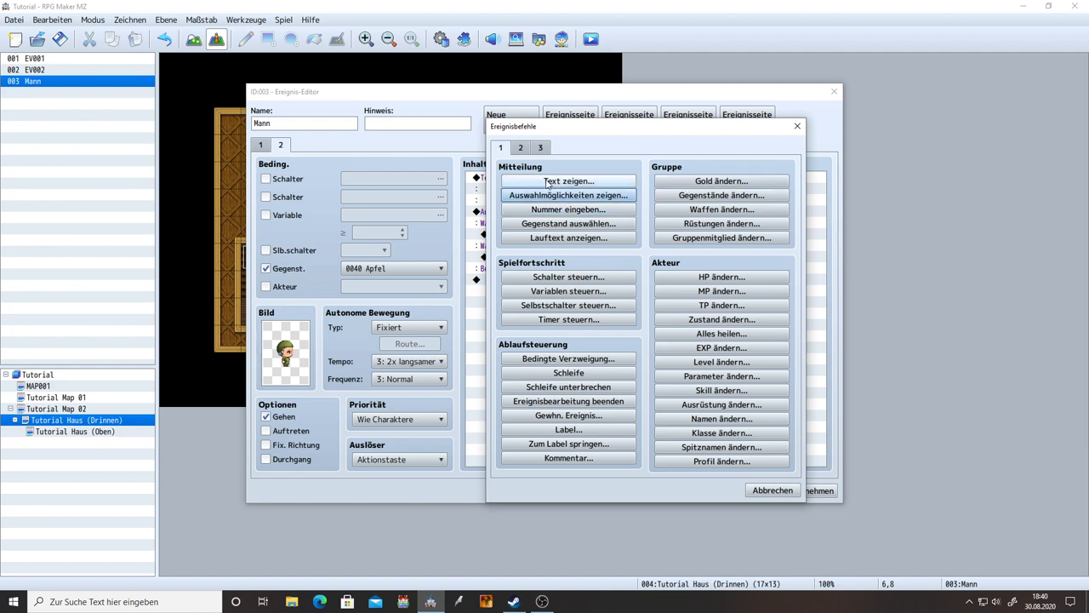
{"action": "left_click", "coordinate": [550, 181]}
{"action": "double_click", "coordinate": [515, 308]}
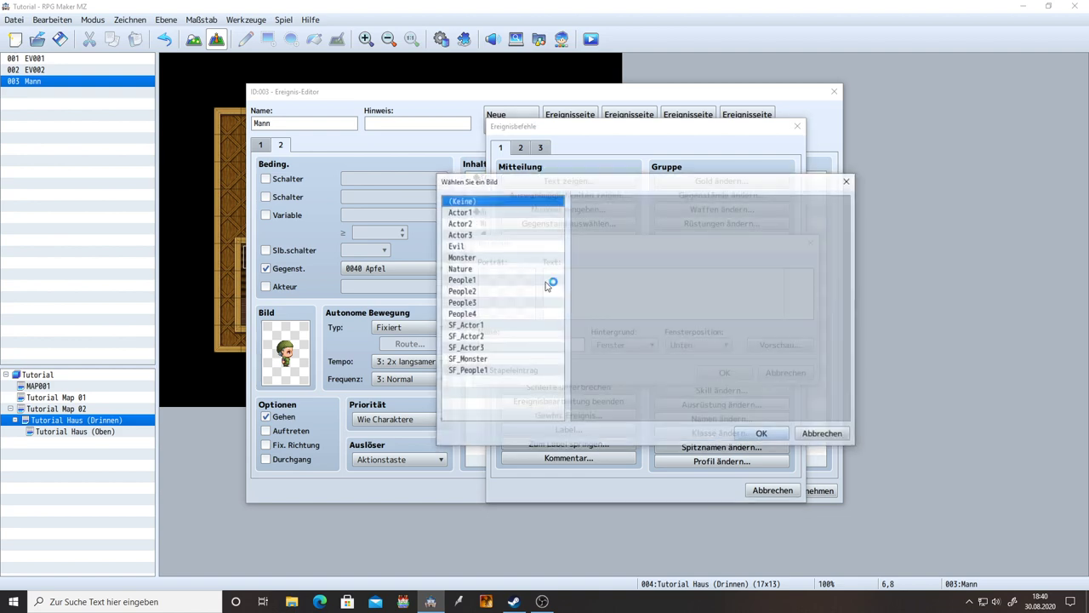
{"action": "left_click", "coordinate": [481, 213]}
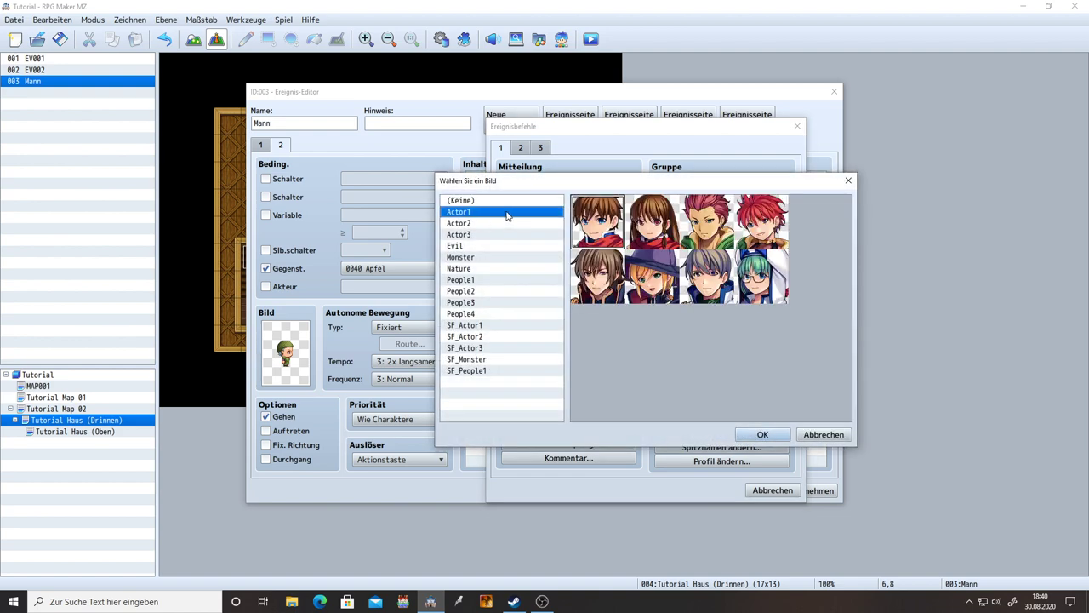
{"action": "double_click", "coordinate": [599, 230]}
{"action": "left_click", "coordinate": [500, 345]}
{"action": "type", "text": "Reid"}
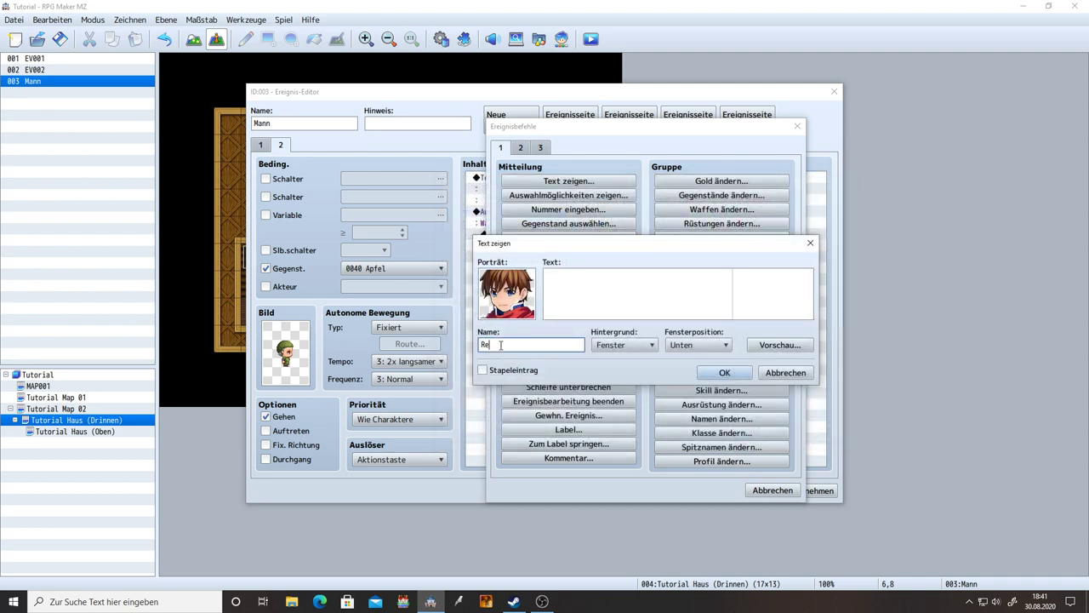
{"action": "left_click", "coordinate": [590, 280]}
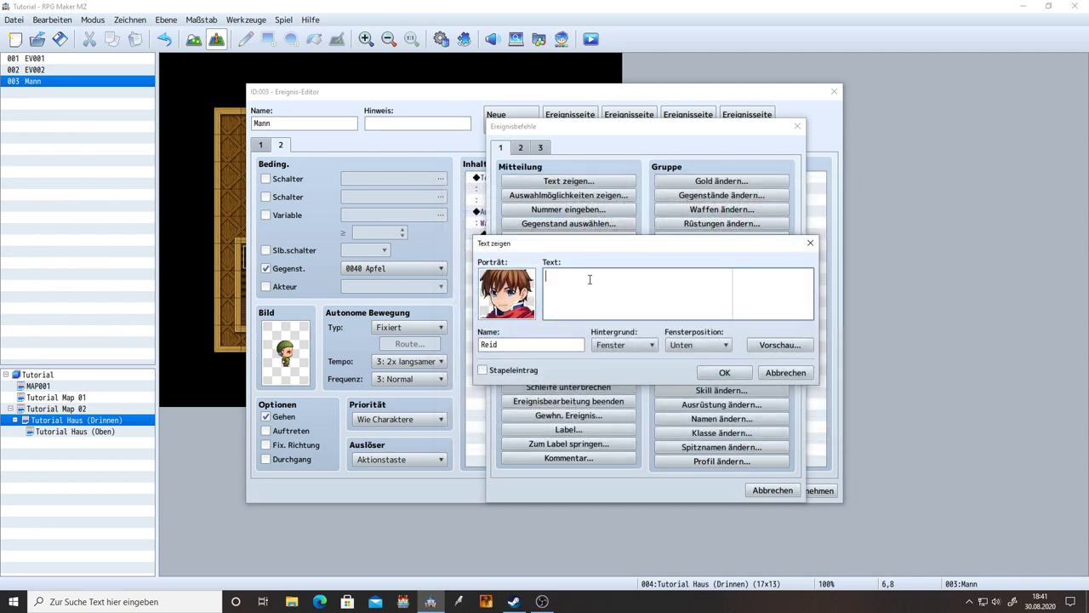
{"action": "type", "text": "Ja"}
{"action": "left_click", "coordinate": [724, 372]}
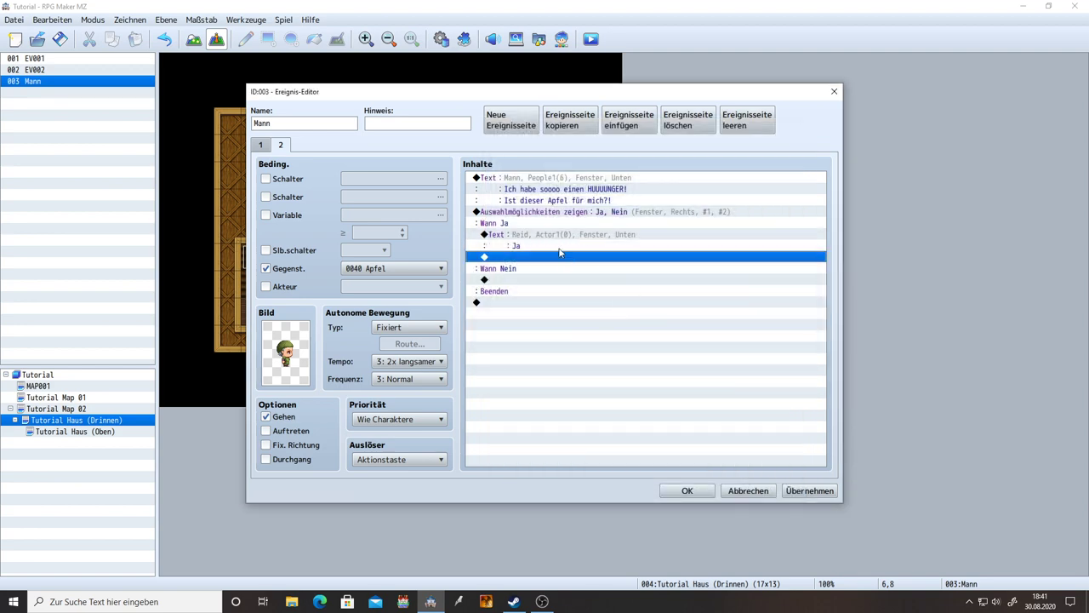
Step: Copy Reid's text command into the Nein branch, change its text to "Nein" and apply the event changes
{"action": "left_click", "coordinate": [540, 239]}
{"action": "key", "text": "ctrl+c"}
{"action": "left_click", "coordinate": [521, 281]}
{"action": "key", "text": "ctrl+v"}
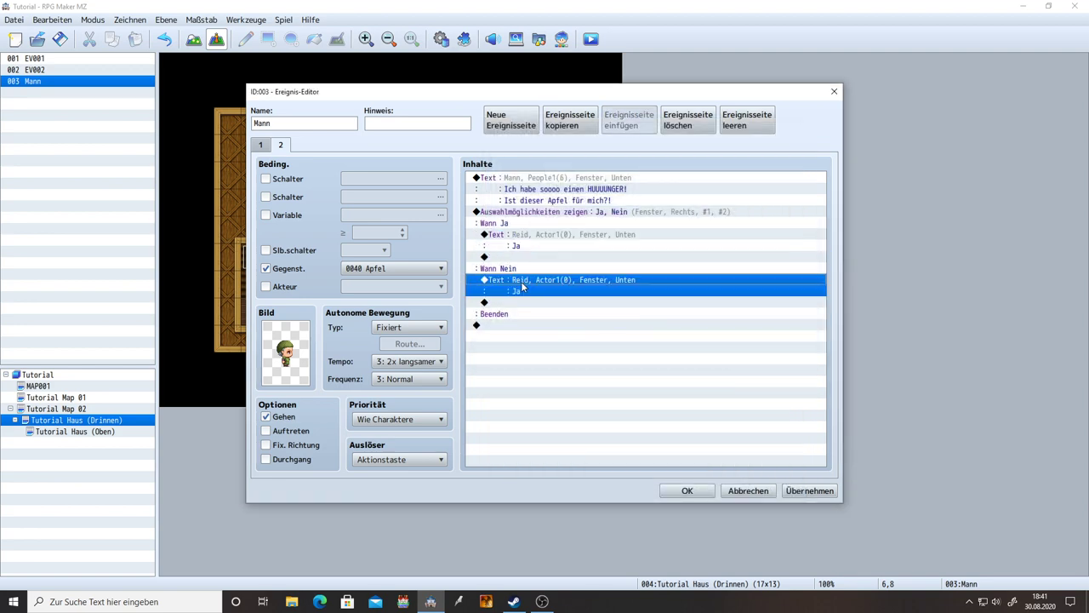
{"action": "double_click", "coordinate": [521, 287]}
{"action": "key", "text": "ctrl+a"}
{"action": "type", "text": "Nei"}
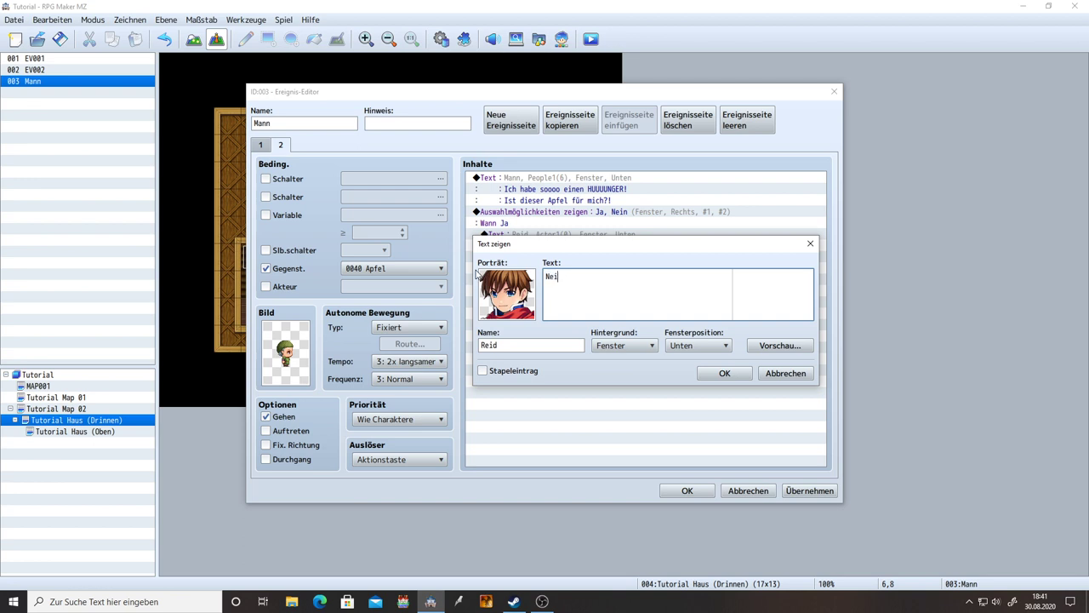
{"action": "type", "text": "n"}
{"action": "key", "text": "Return"}
{"action": "left_click", "coordinate": [728, 375]}
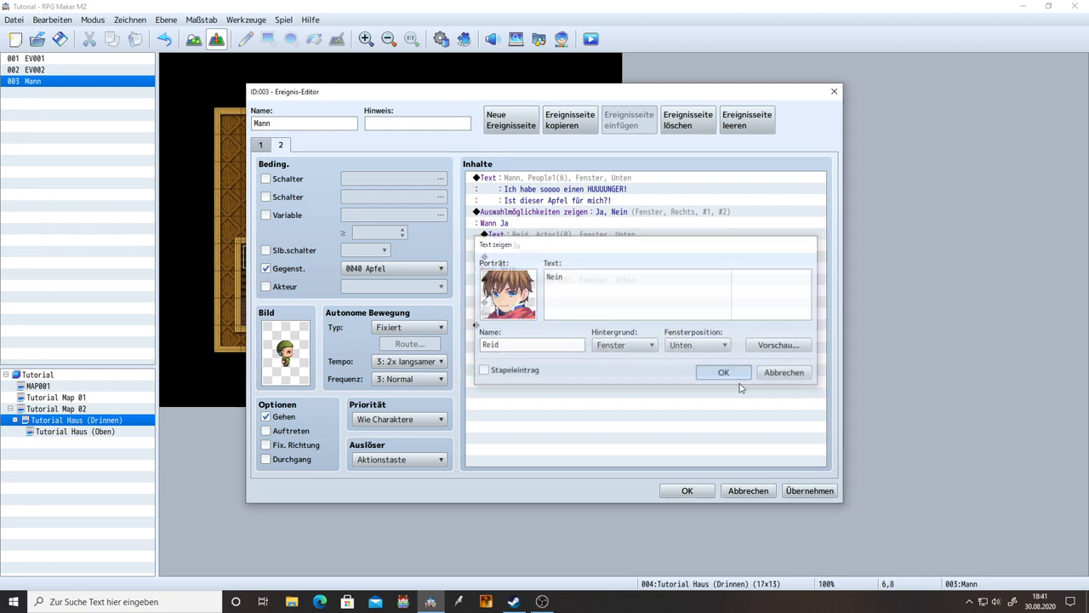
{"action": "left_click", "coordinate": [808, 490]}
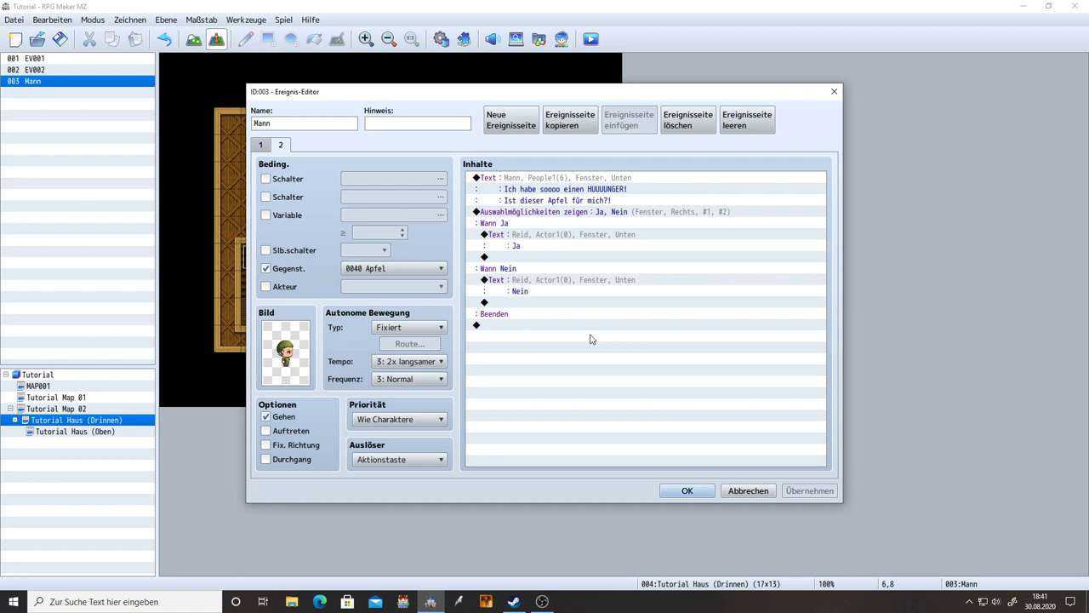
Step: Add an item change to the Ja branch that decreases 0040 Apfel by 1, apply it and close the Mann event
{"action": "left_click", "coordinate": [545, 259]}
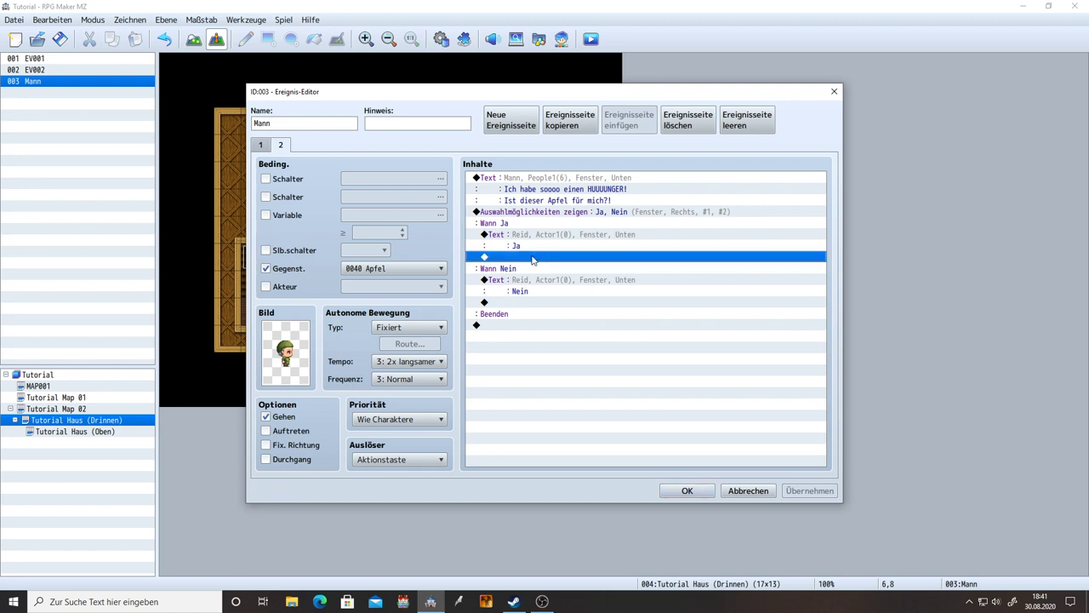
{"action": "double_click", "coordinate": [532, 260]}
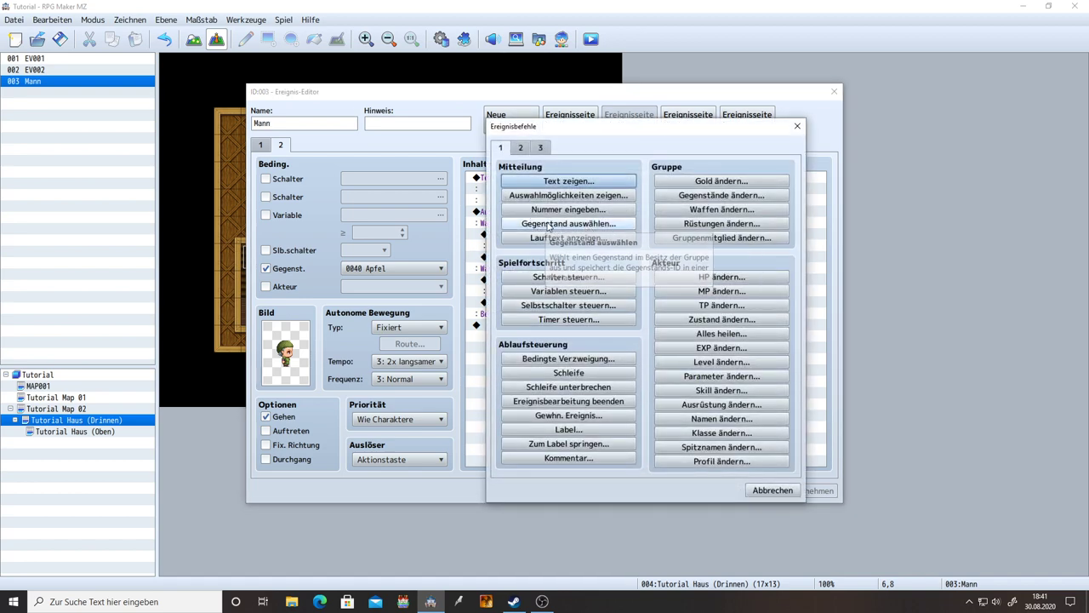
{"action": "left_click", "coordinate": [700, 197]}
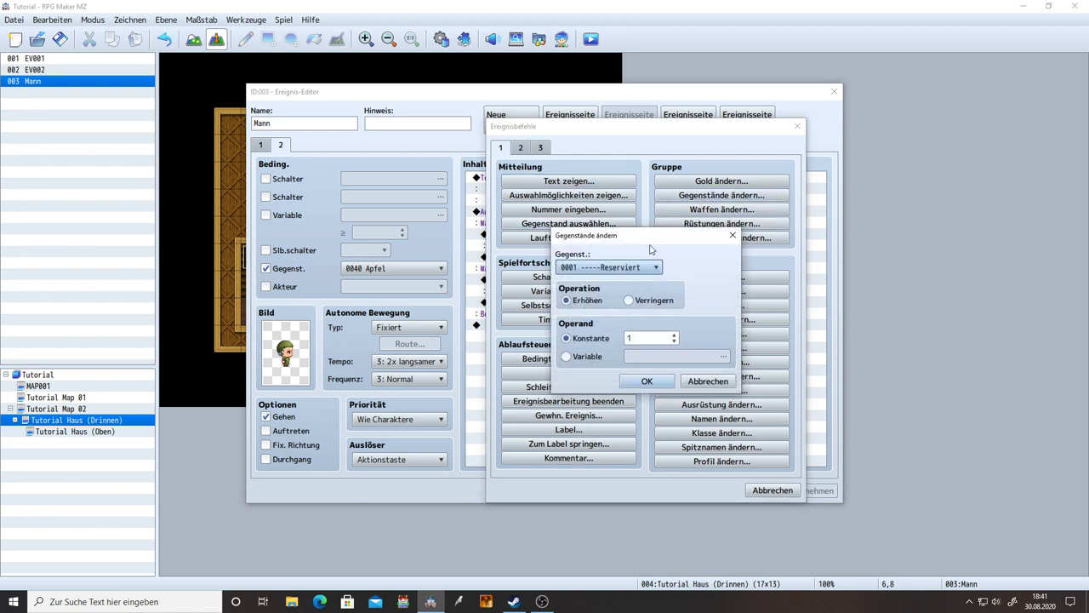
{"action": "left_click", "coordinate": [632, 267]}
{"action": "scroll", "coordinate": [608, 491], "scroll_direction": "down", "scroll_amount": 8}
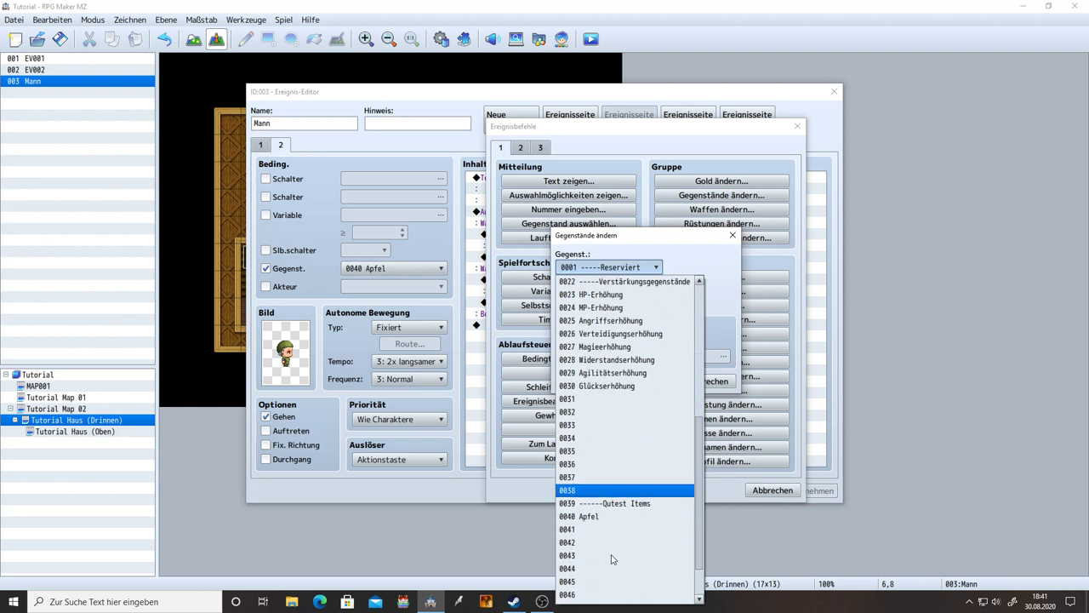
{"action": "left_click", "coordinate": [589, 467]}
{"action": "left_click", "coordinate": [644, 302]}
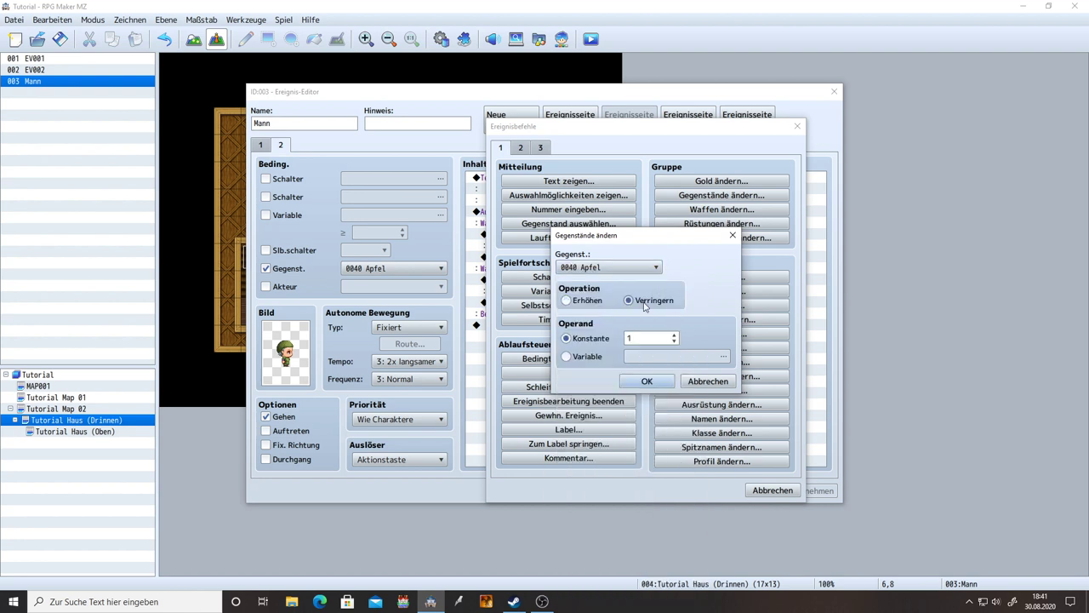
{"action": "left_click", "coordinate": [647, 382]}
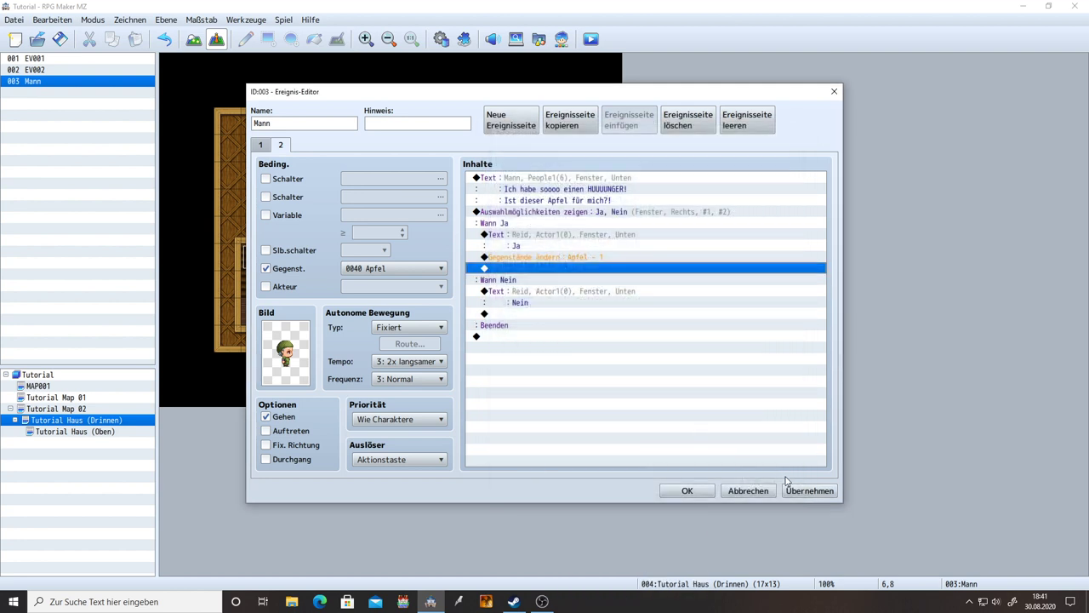
{"action": "left_click", "coordinate": [806, 492]}
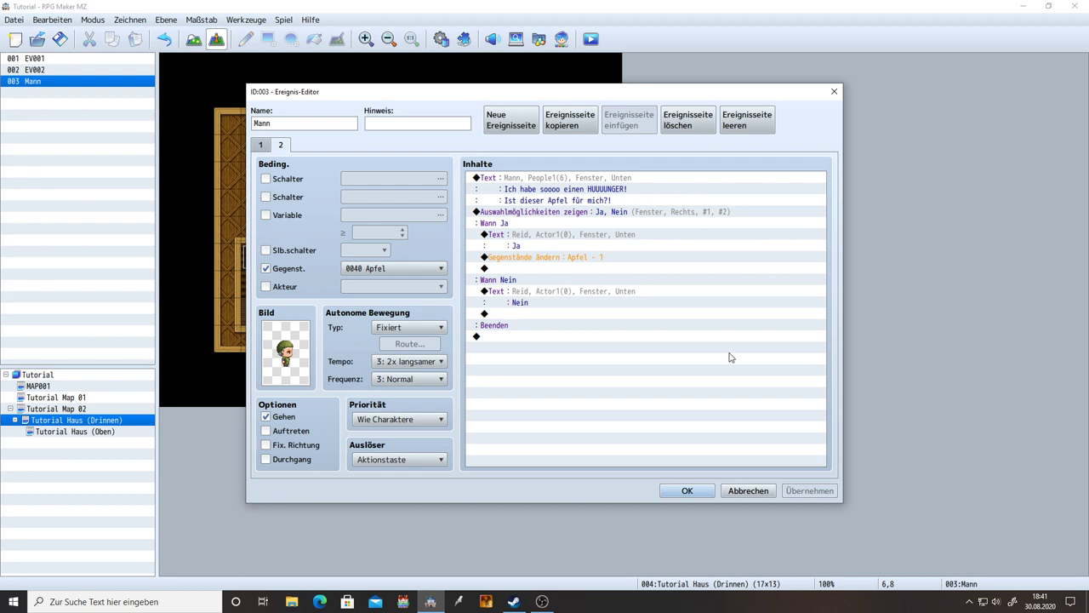
{"action": "left_click", "coordinate": [261, 146]}
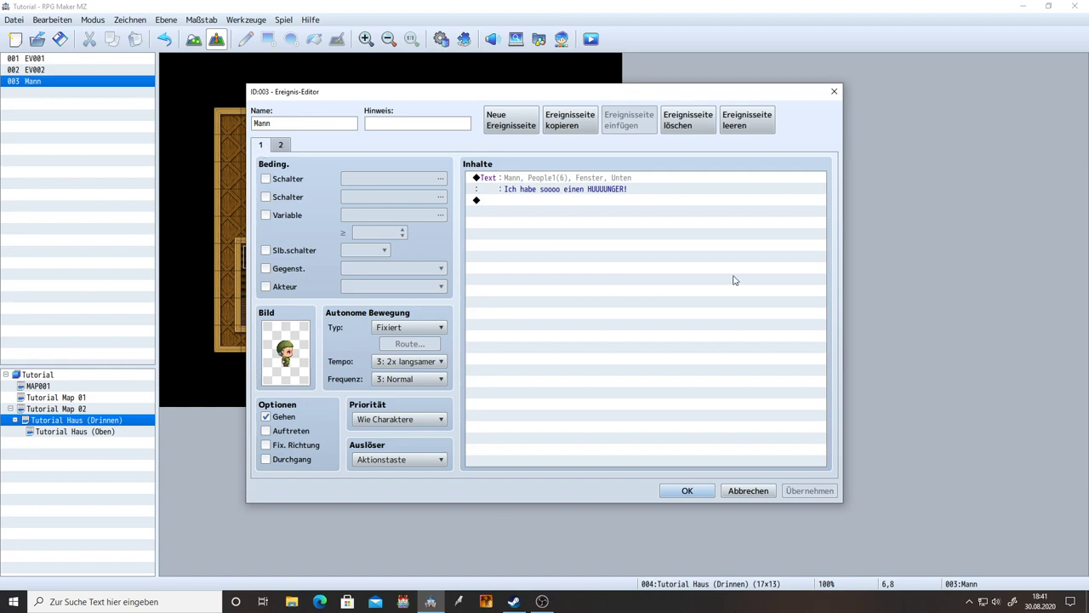
{"action": "left_click", "coordinate": [687, 490]}
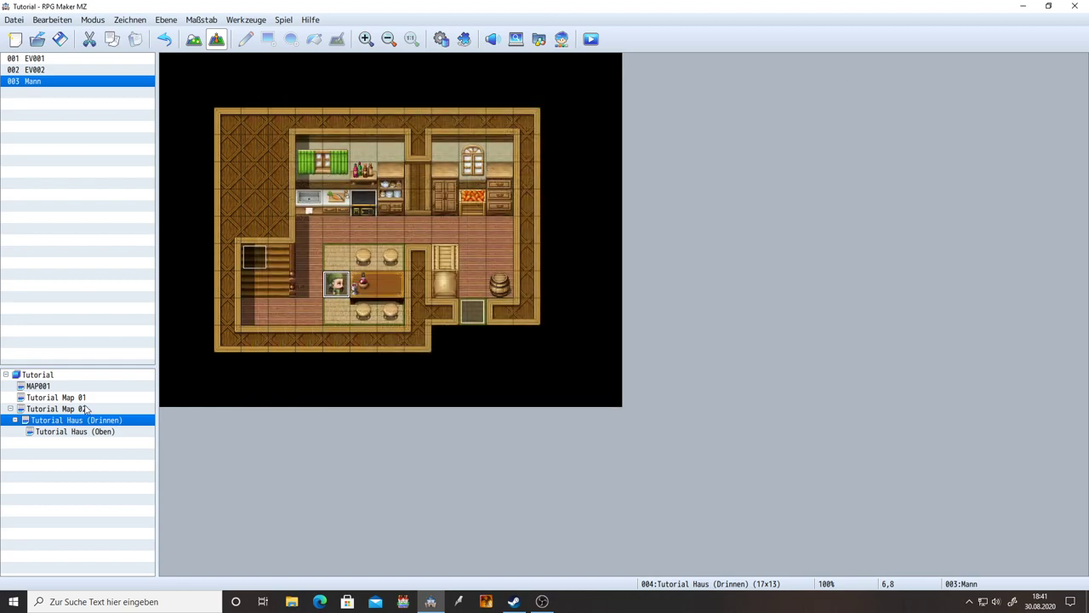
Step: Examine the commands and conditions on both pages of the Frau event on Tutorial Map 02
{"action": "left_click", "coordinate": [82, 397]}
{"action": "left_click", "coordinate": [81, 410]}
{"action": "double_click", "coordinate": [662, 230]}
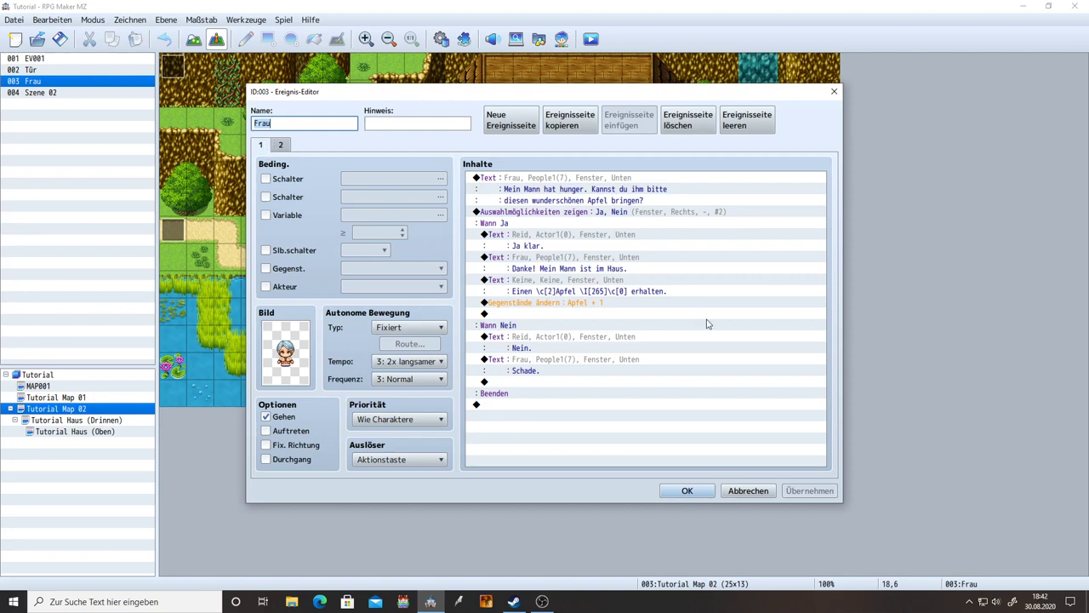
{"action": "left_click", "coordinate": [280, 144]}
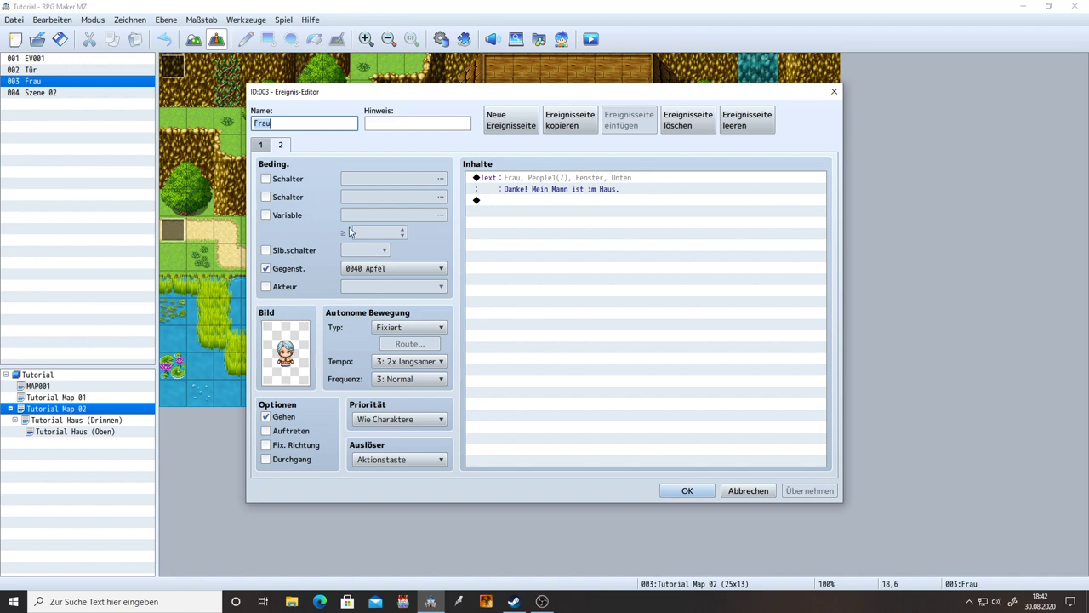
{"action": "left_click", "coordinate": [262, 146]}
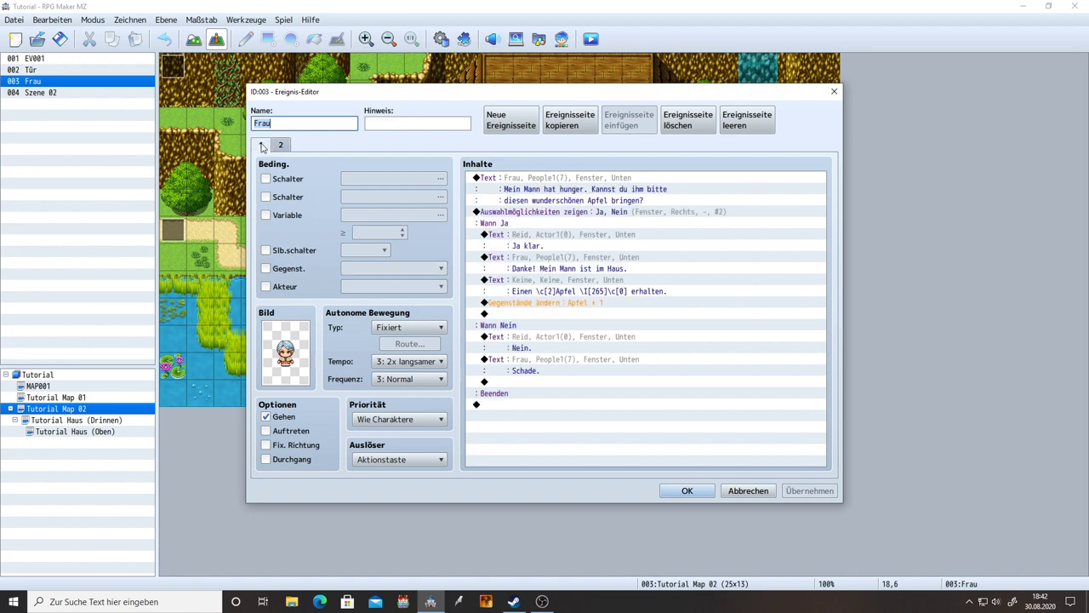
{"action": "left_click", "coordinate": [280, 145]}
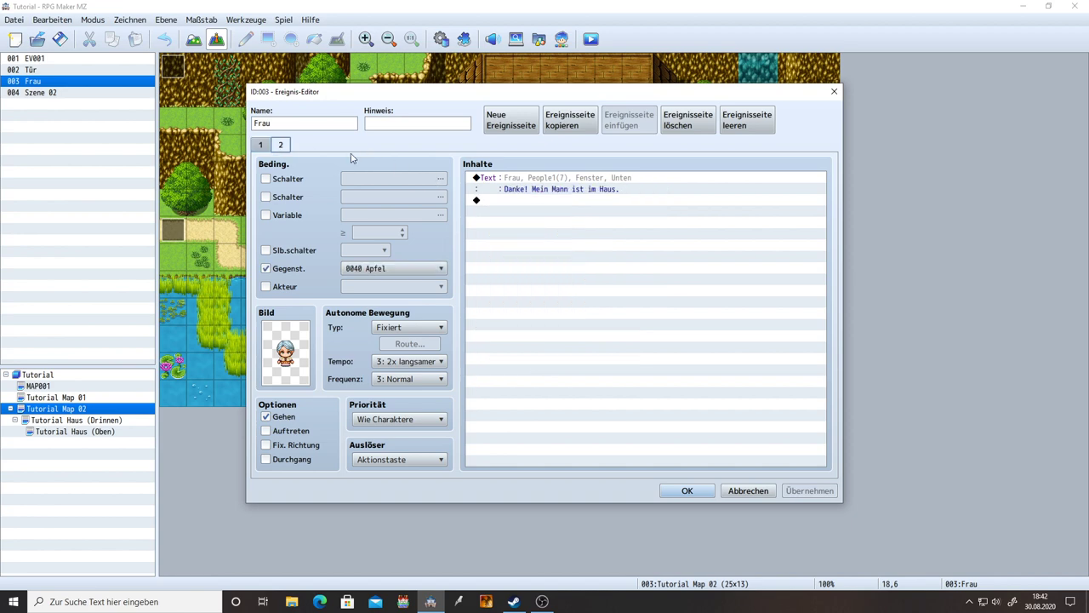
{"action": "left_click", "coordinate": [664, 490]}
{"action": "left_click", "coordinate": [72, 419]}
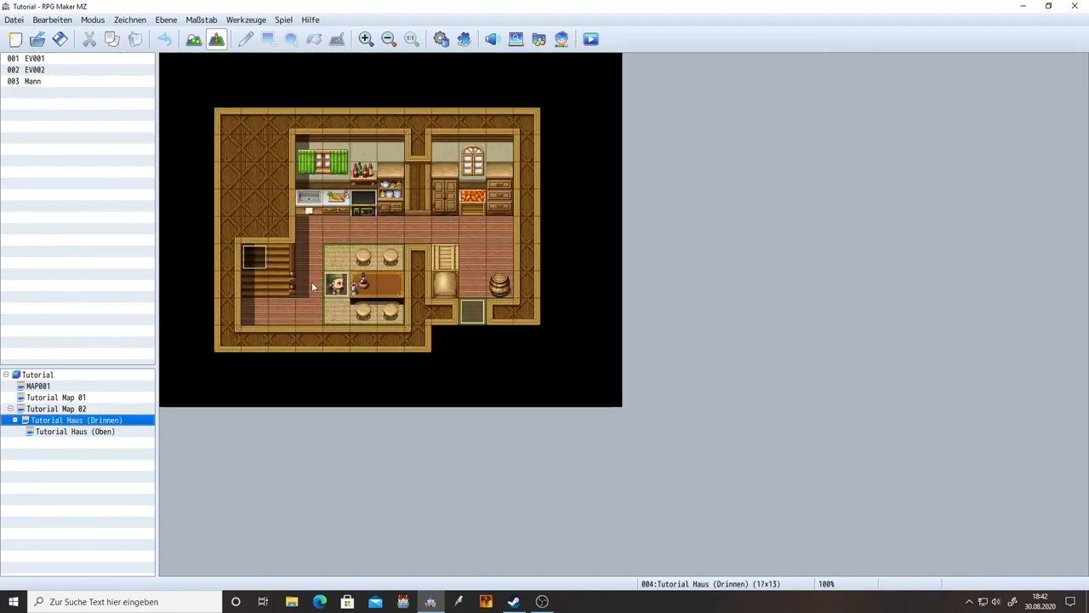
{"action": "left_click", "coordinate": [54, 410]}
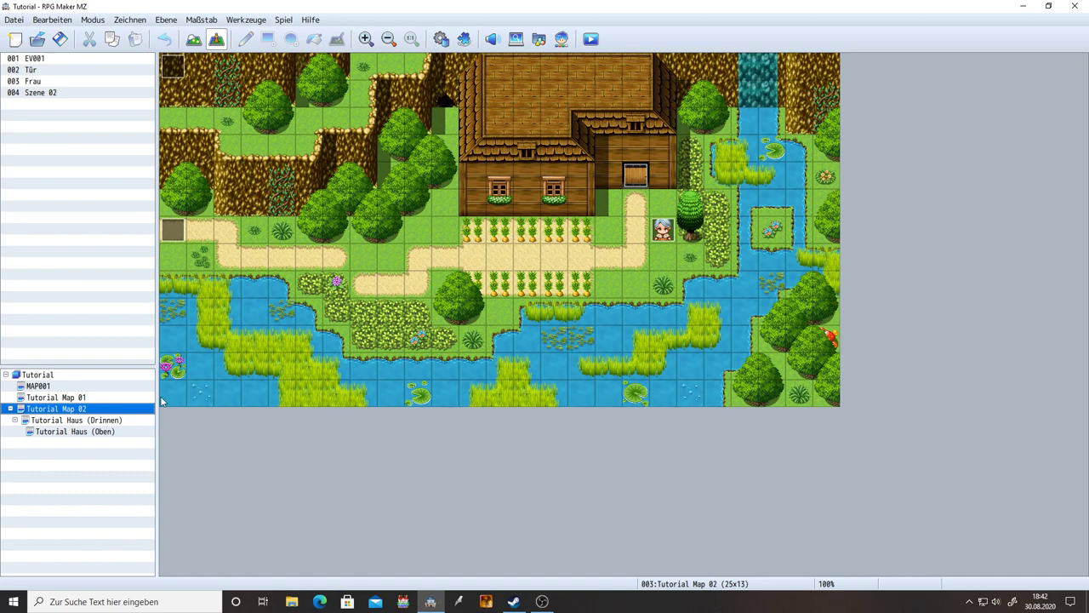
{"action": "left_click", "coordinate": [85, 399]}
{"action": "left_click", "coordinate": [85, 408]}
Step: Duplicate page 2 of the Mann event in Tutorial Haus (Drinnen) as page 3 and clear all commands from the copy
{"action": "left_click", "coordinate": [85, 420]}
{"action": "double_click", "coordinate": [335, 294]}
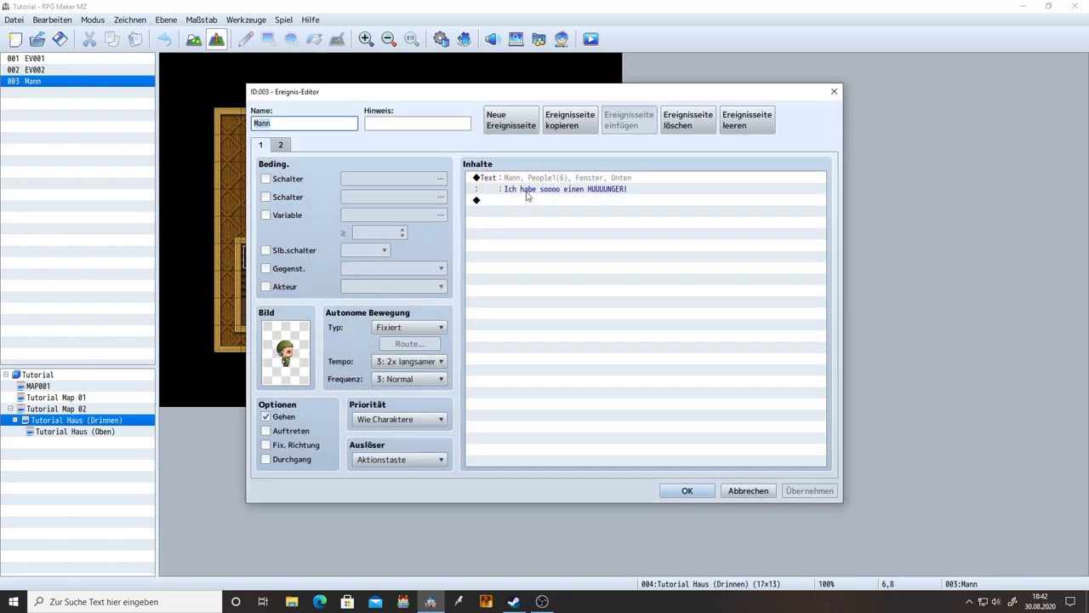
{"action": "left_click", "coordinate": [281, 146]}
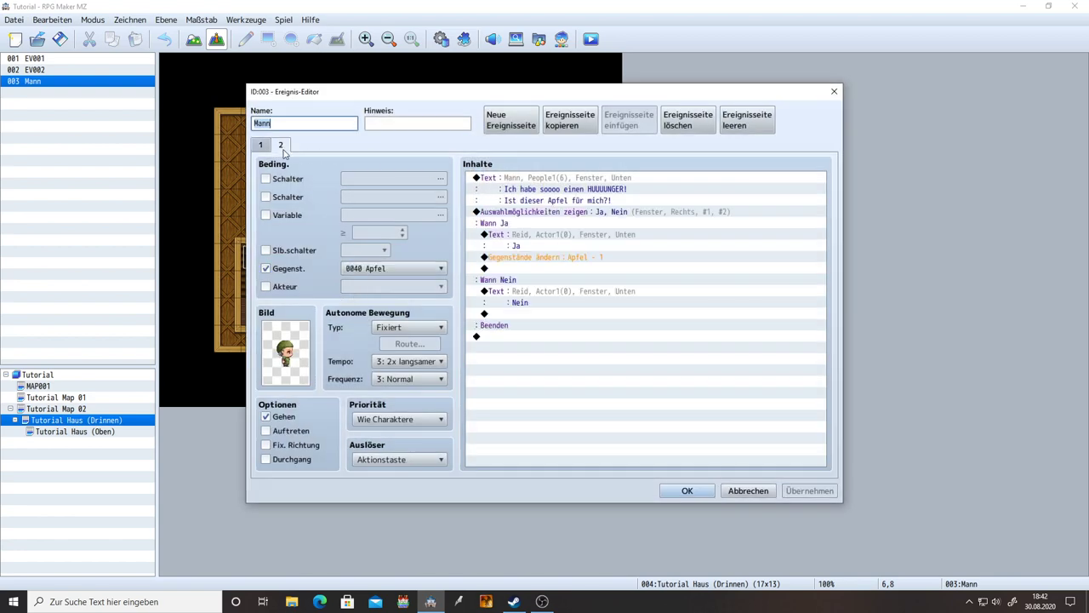
{"action": "left_click", "coordinate": [513, 123]}
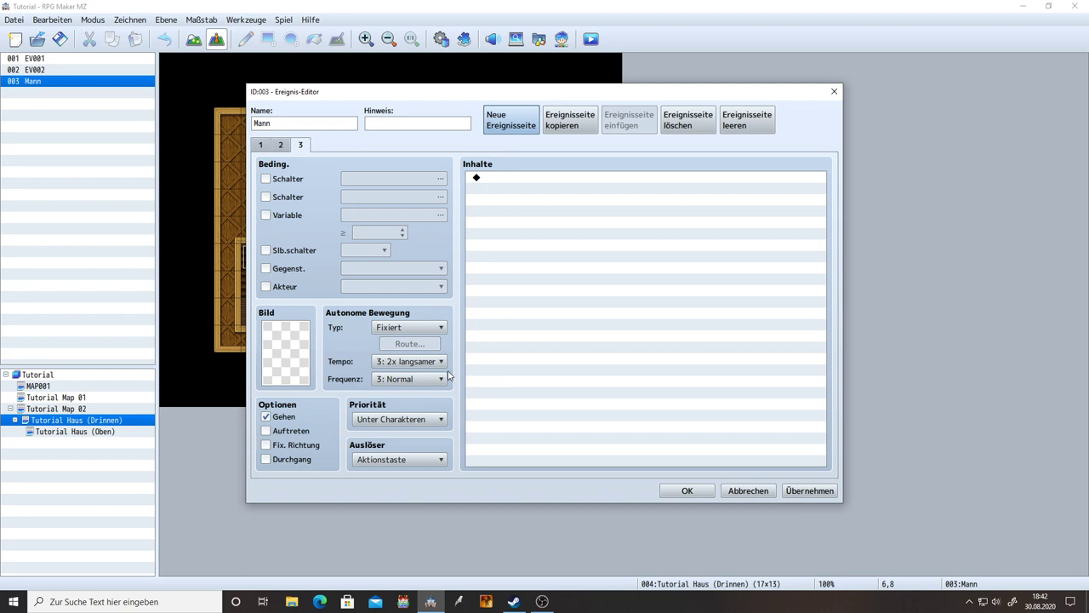
{"action": "left_click", "coordinate": [698, 122]}
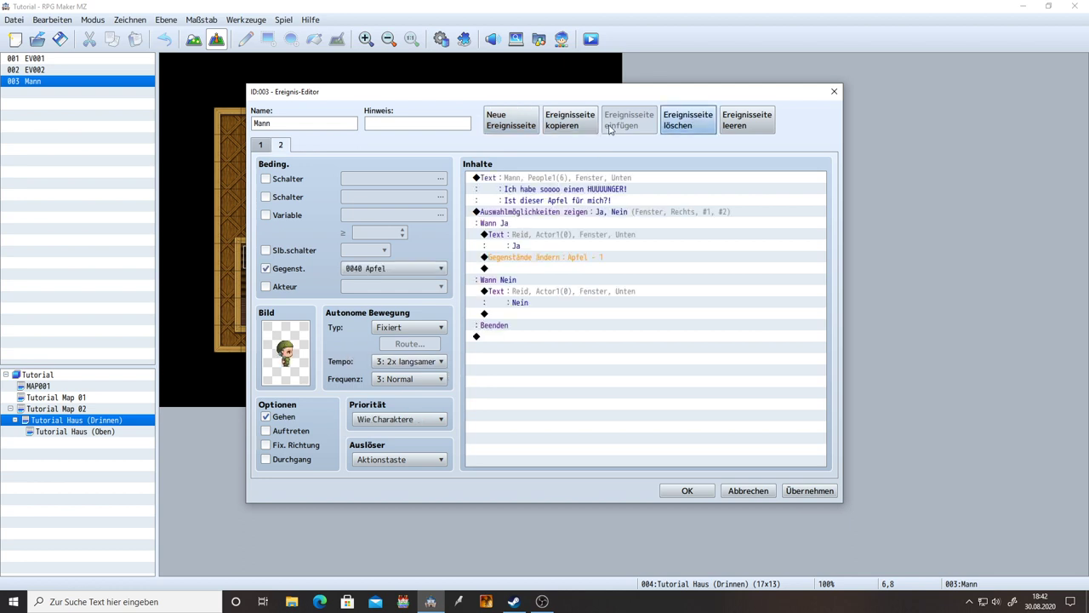
{"action": "left_click", "coordinate": [584, 123]}
{"action": "left_click", "coordinate": [630, 120]}
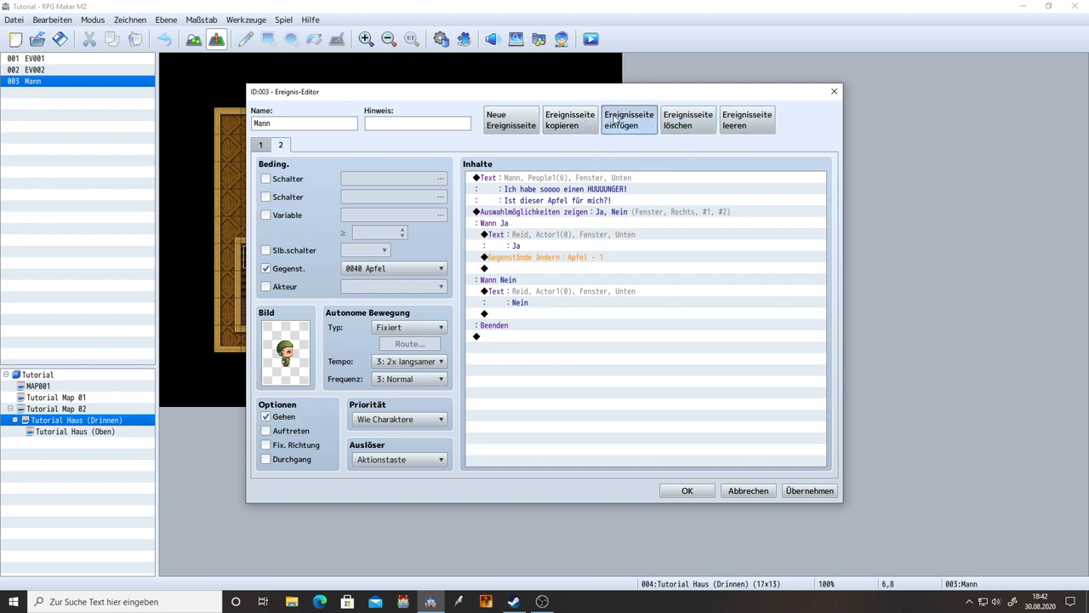
{"action": "left_click", "coordinate": [555, 180]}
{"action": "key", "text": "shift+End"}
{"action": "key", "text": "Delete"}
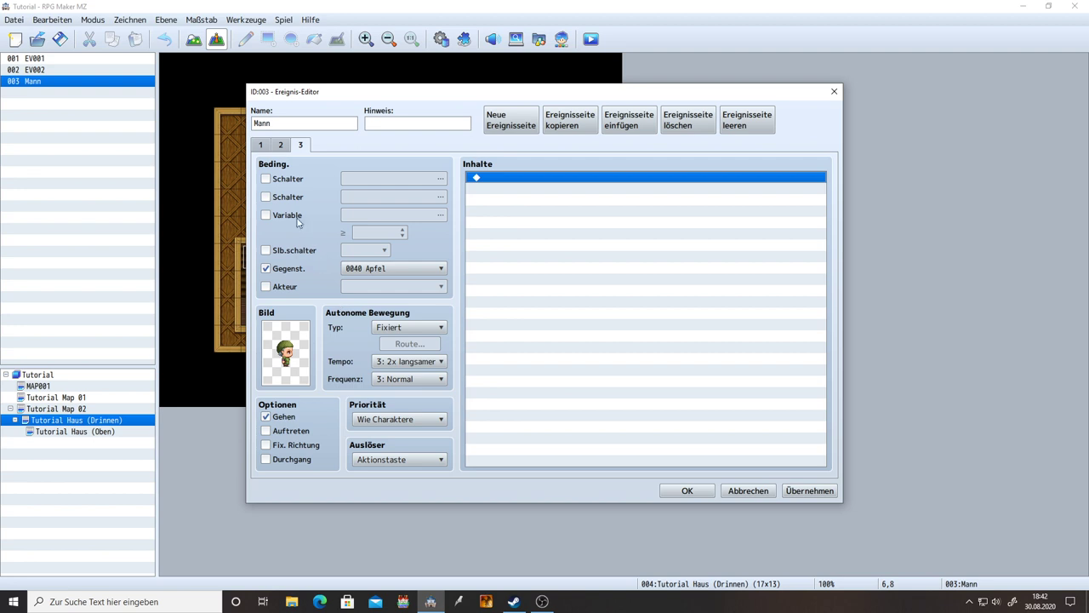
Step: Replace page 3's item condition with a Schalter condition using switch 0001, leaving the self switch condition off
{"action": "left_click", "coordinate": [287, 268]}
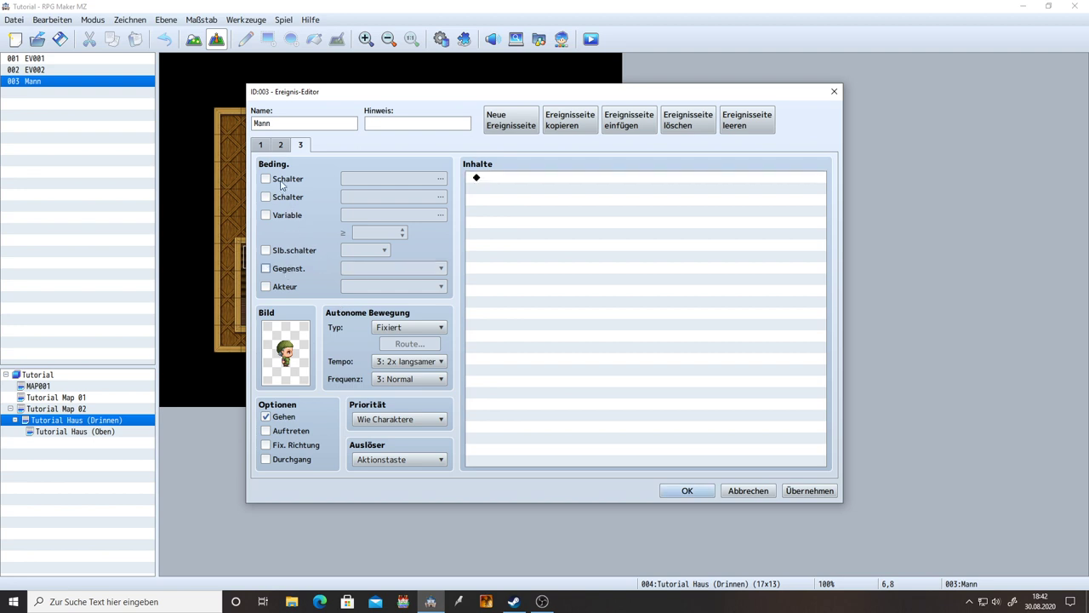
{"action": "left_click", "coordinate": [274, 179]}
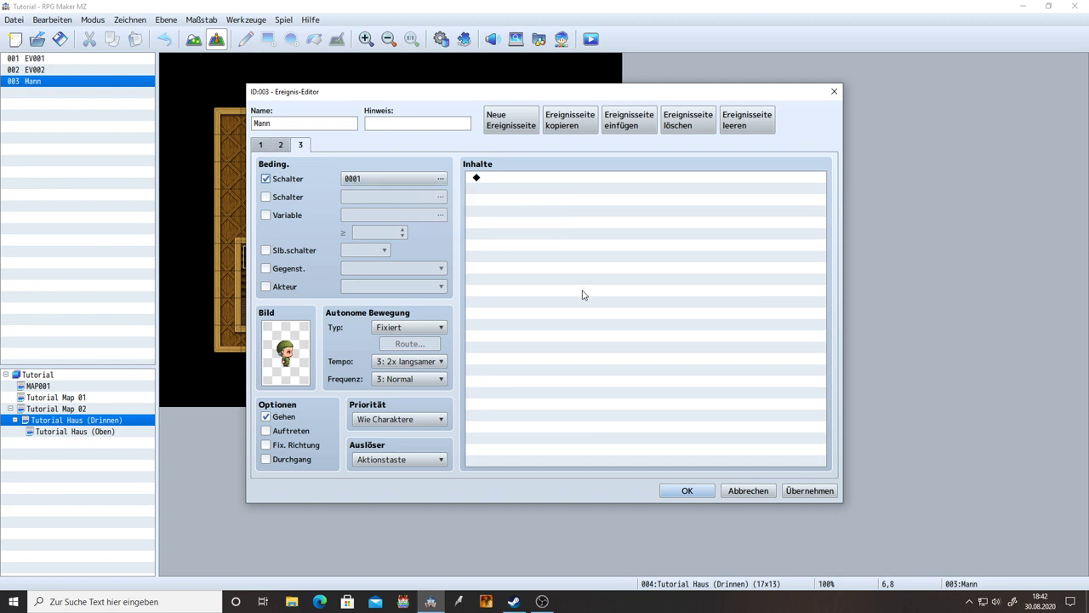
{"action": "left_click", "coordinate": [298, 251]}
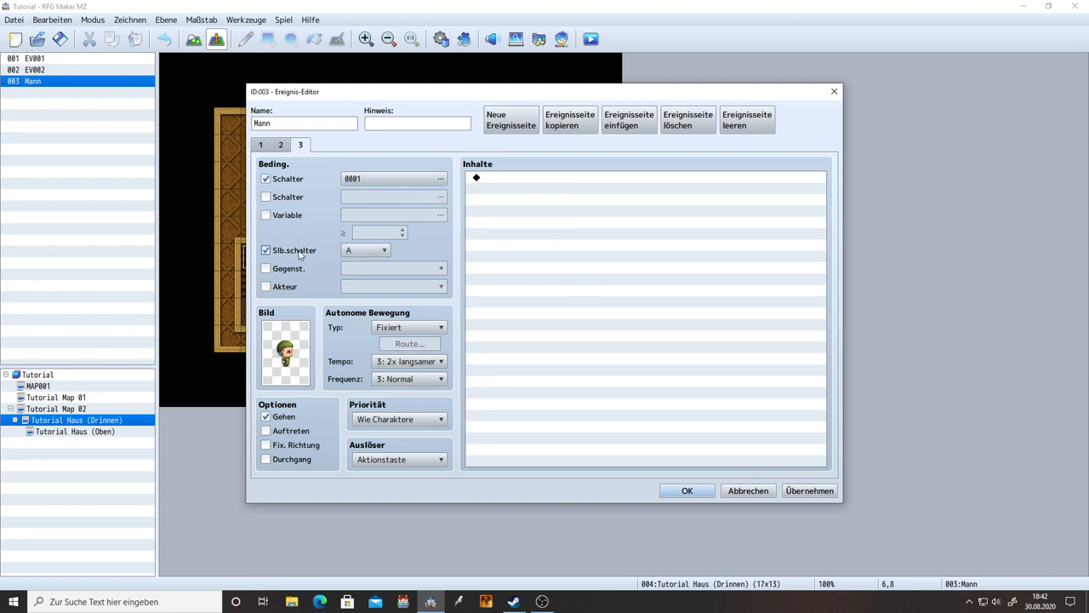
{"action": "left_click", "coordinate": [298, 252]}
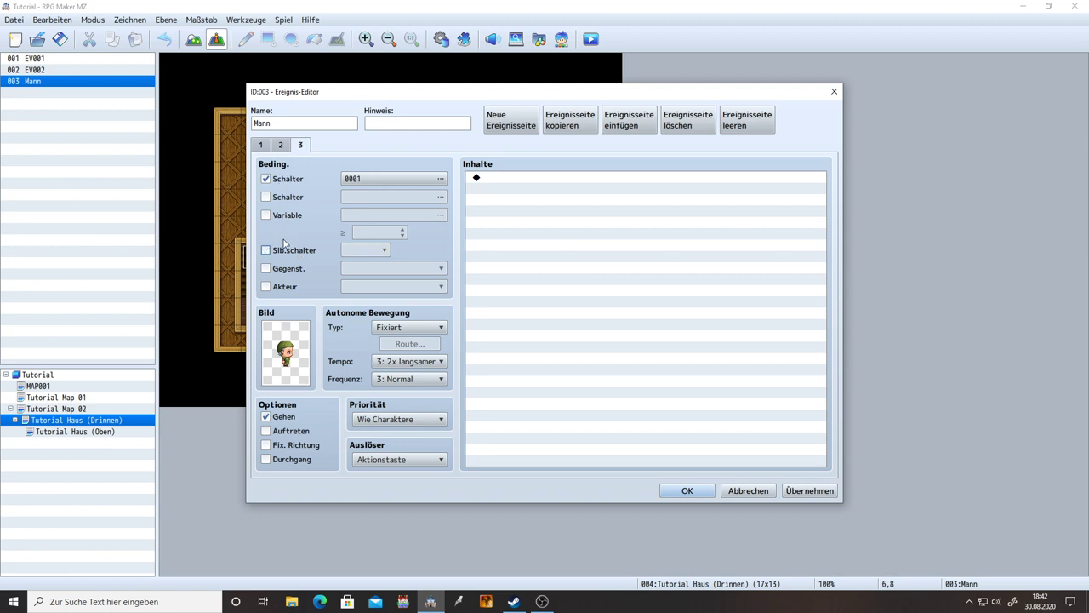
Step: Try switching page 3's condition to self switch A and add a command setting self switch A to EIN in page 2's Ja branch
{"action": "left_click", "coordinate": [285, 255]}
{"action": "left_click", "coordinate": [283, 180]}
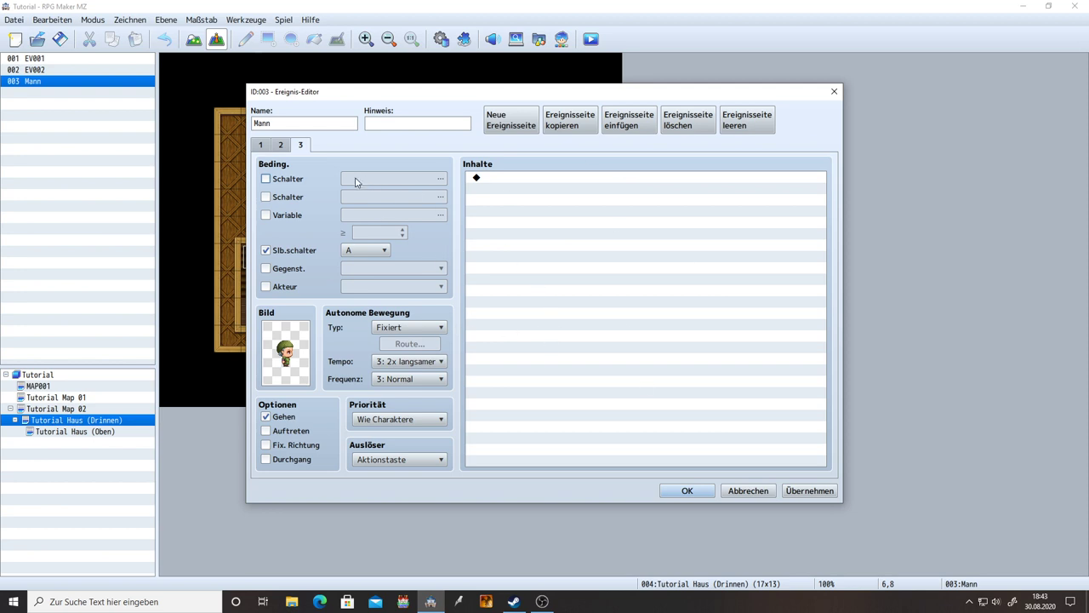
{"action": "left_click", "coordinate": [281, 145]}
{"action": "double_click", "coordinate": [529, 269]}
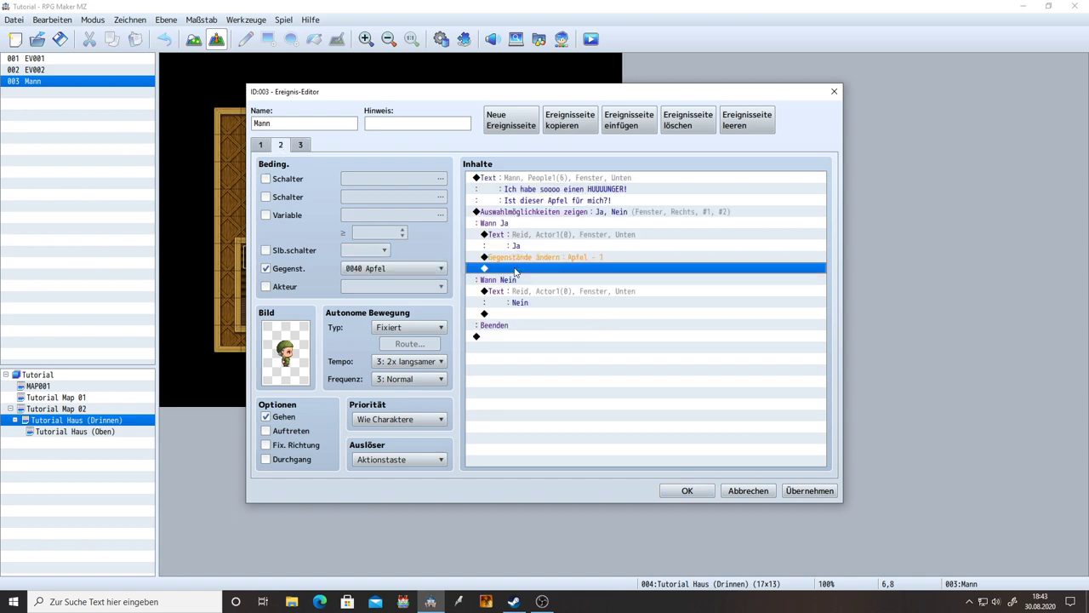
{"action": "left_click", "coordinate": [555, 308]}
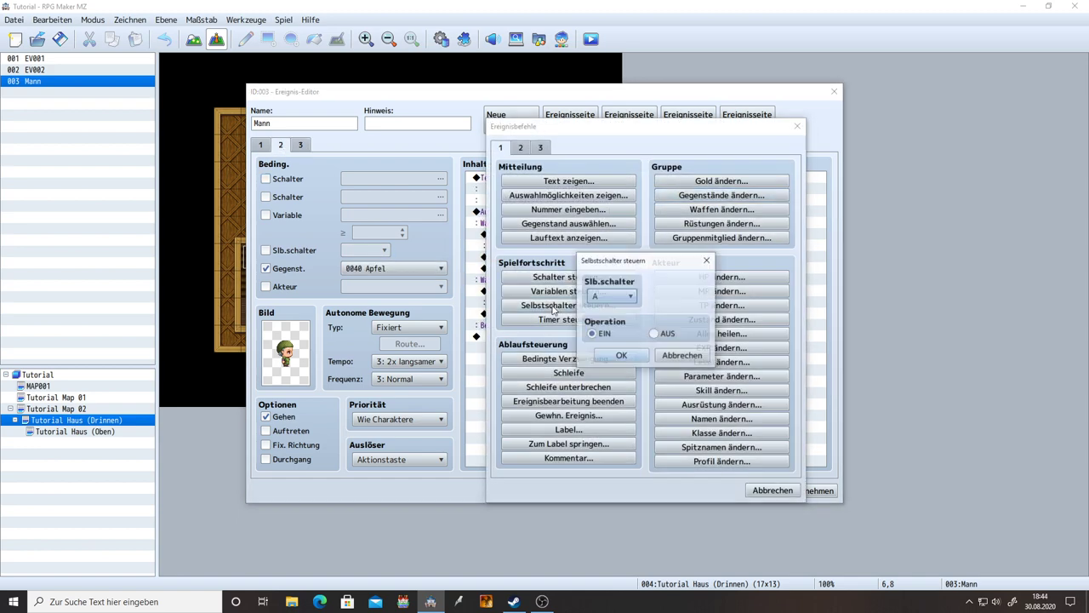
{"action": "left_click", "coordinate": [621, 358]}
Step: Delete the self switch command after the Apfel item change on page 2 and apply the event
{"action": "left_click", "coordinate": [558, 258]}
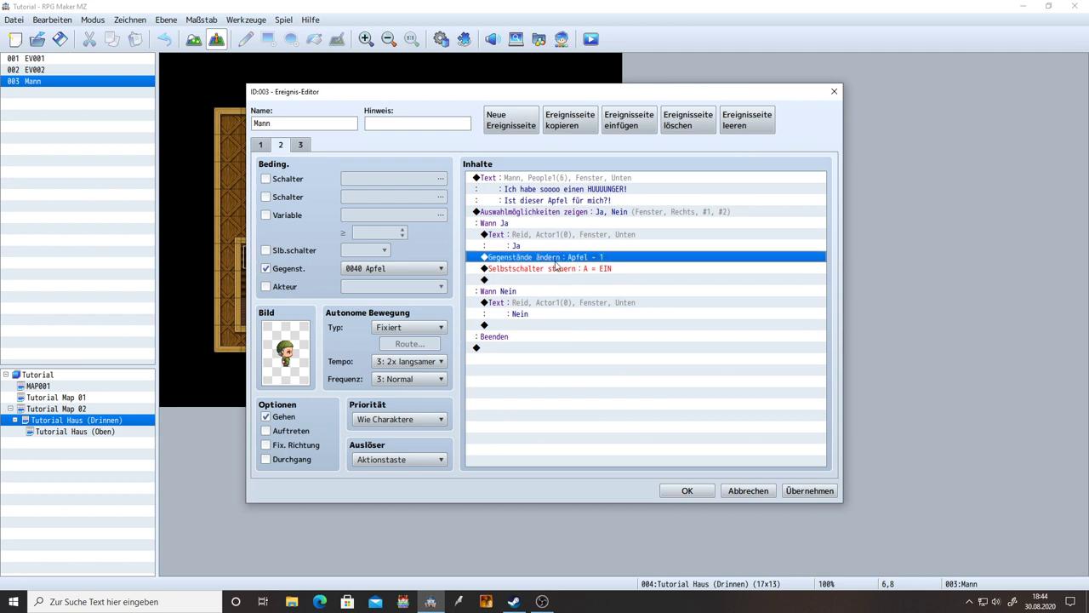
{"action": "left_click", "coordinate": [553, 268]}
{"action": "left_click", "coordinate": [305, 146]}
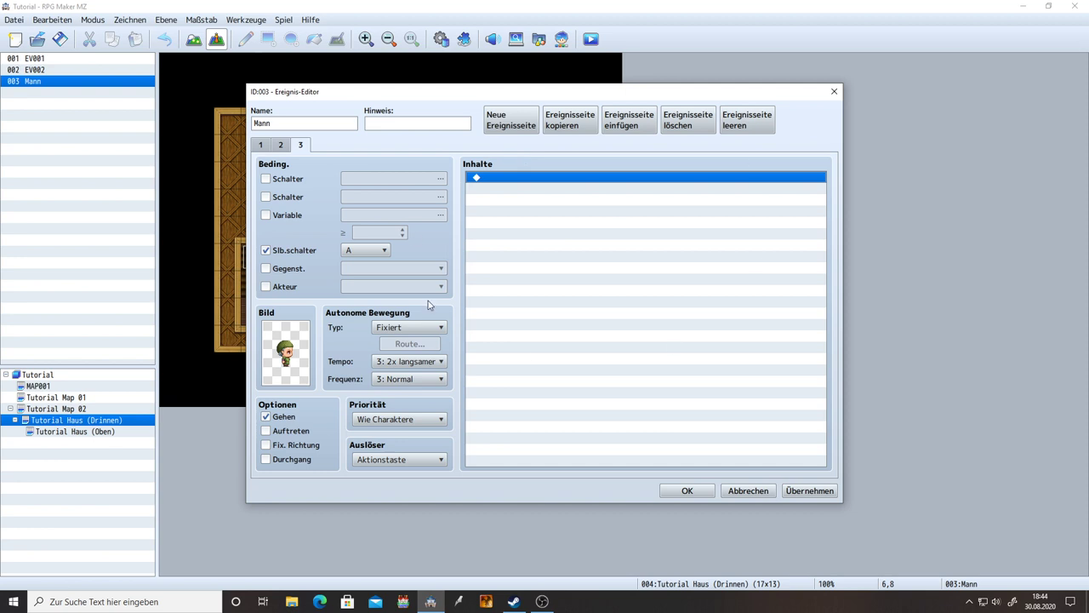
{"action": "left_click", "coordinate": [281, 145]}
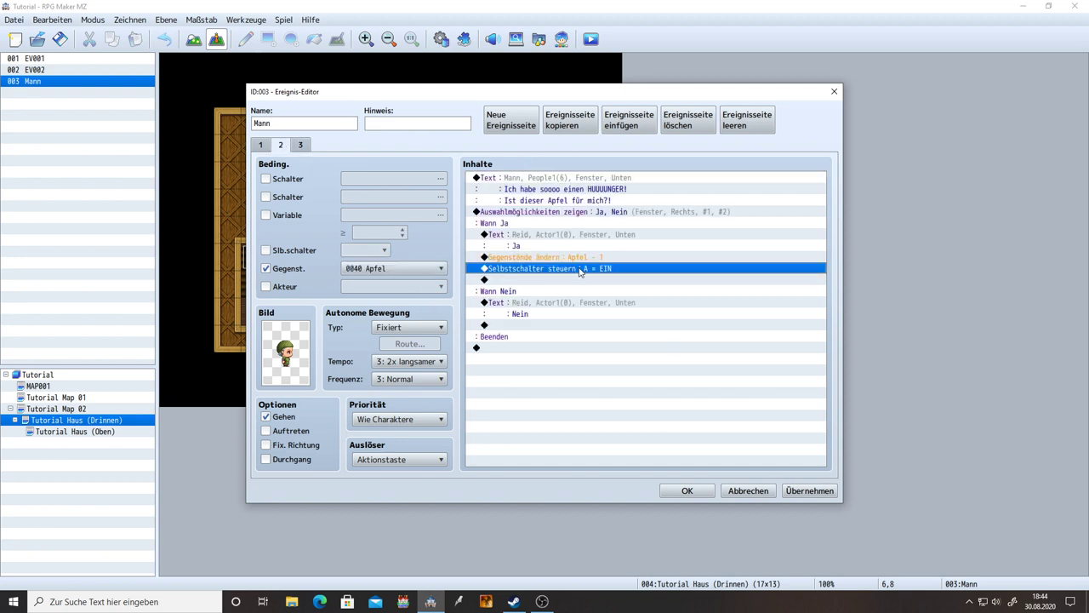
{"action": "key", "text": "Delete"}
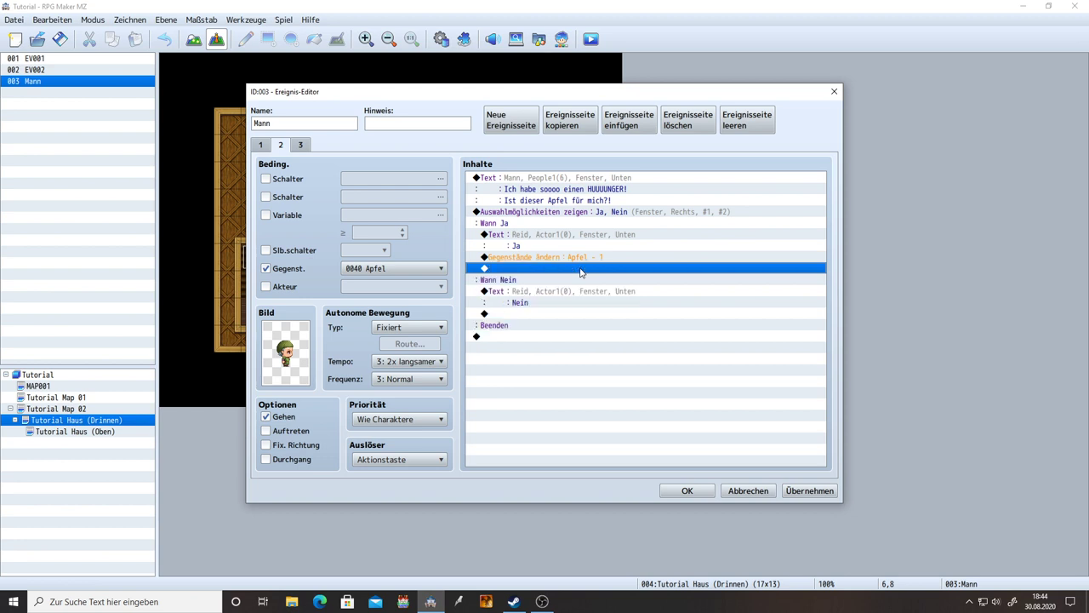
{"action": "left_click", "coordinate": [808, 491]}
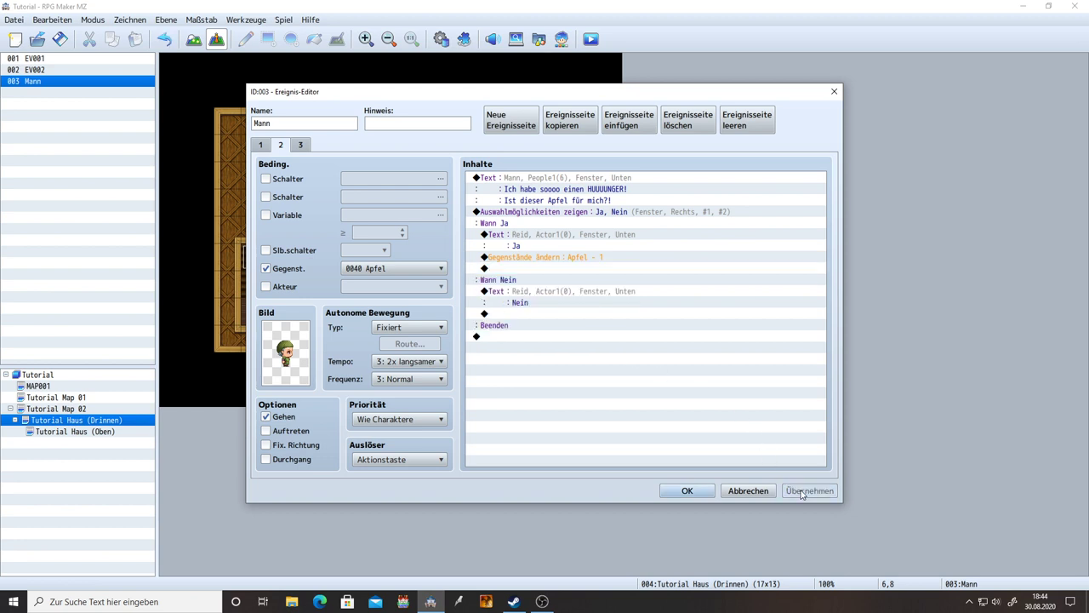
Step: Replace page 3's self switch condition with a Schalter condition on switch 0001
{"action": "left_click", "coordinate": [302, 145]}
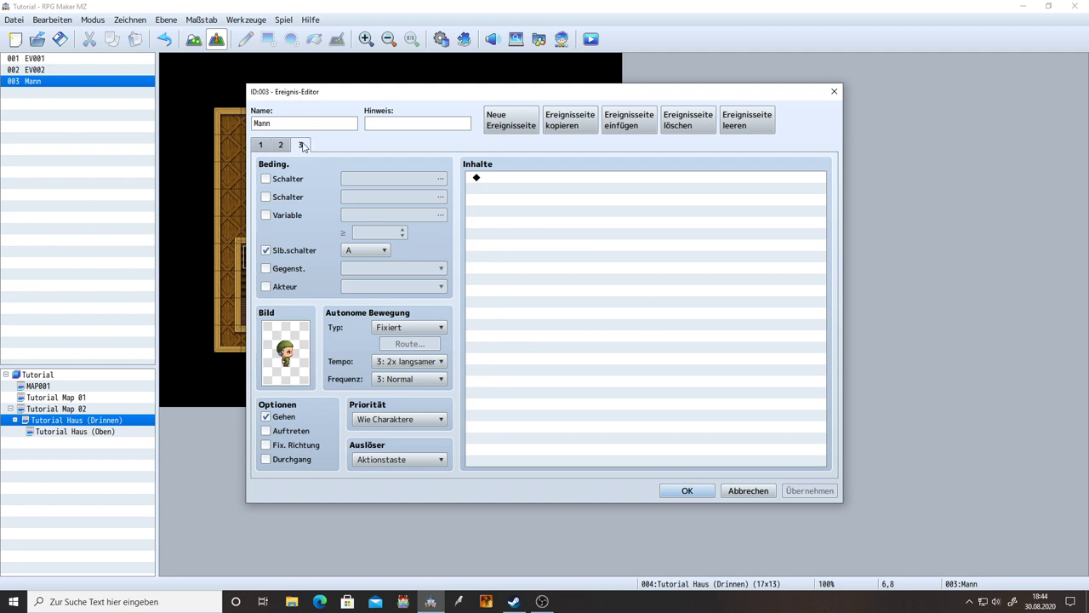
{"action": "left_click", "coordinate": [293, 255]}
{"action": "left_click", "coordinate": [276, 181]}
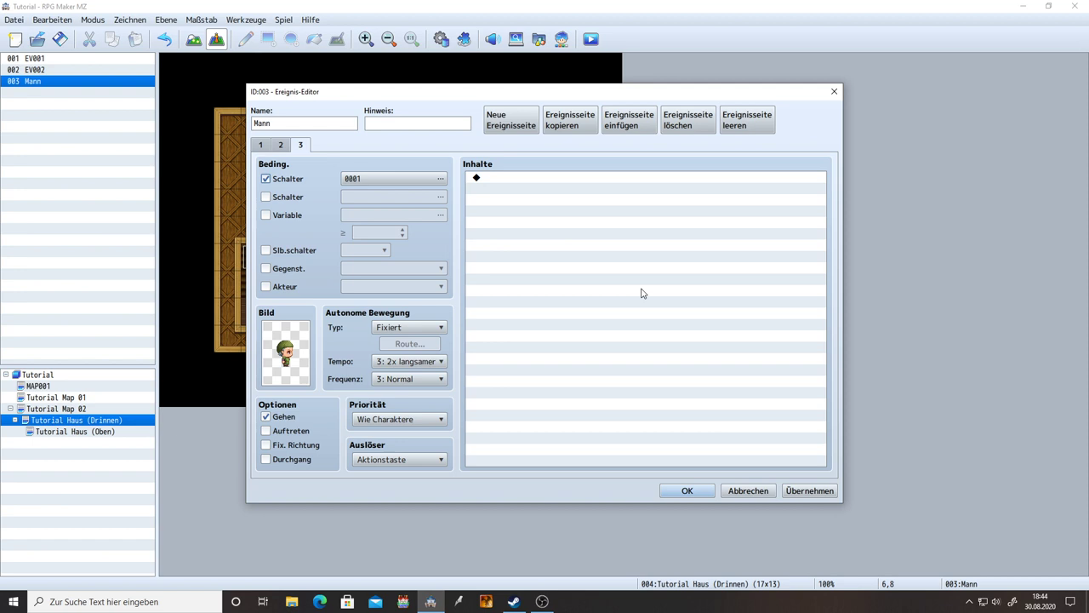
Step: Compare the three event pages, and toggle page 3's condition to self switch A and back to Schalter 0001
{"action": "left_click", "coordinate": [260, 145]}
{"action": "left_click", "coordinate": [280, 145]}
{"action": "left_click", "coordinate": [299, 145]}
{"action": "left_click", "coordinate": [285, 256]}
{"action": "left_click", "coordinate": [266, 179]}
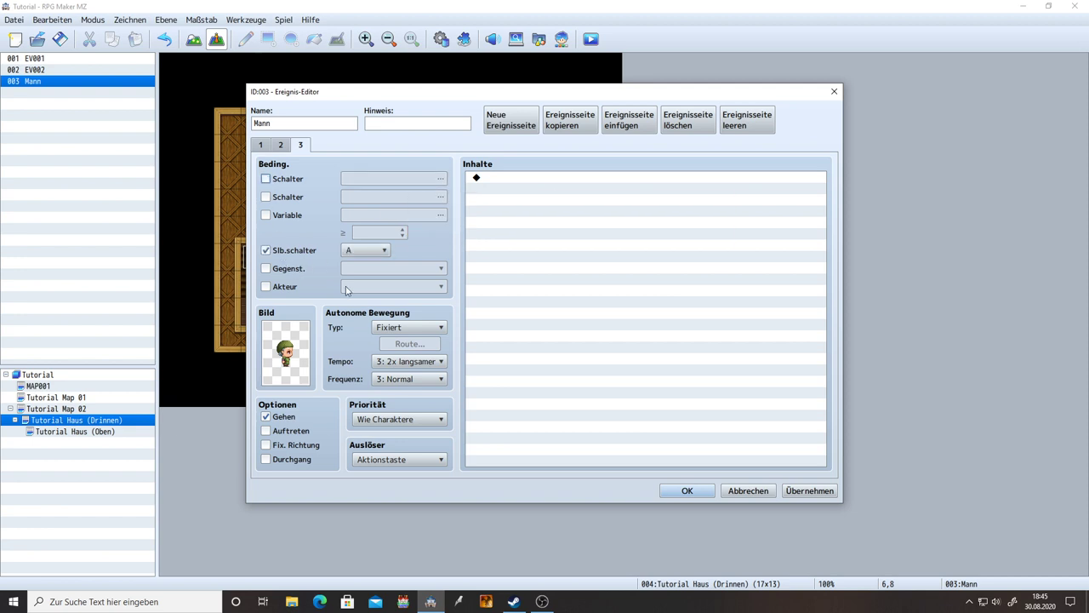
{"action": "left_click", "coordinate": [296, 256]}
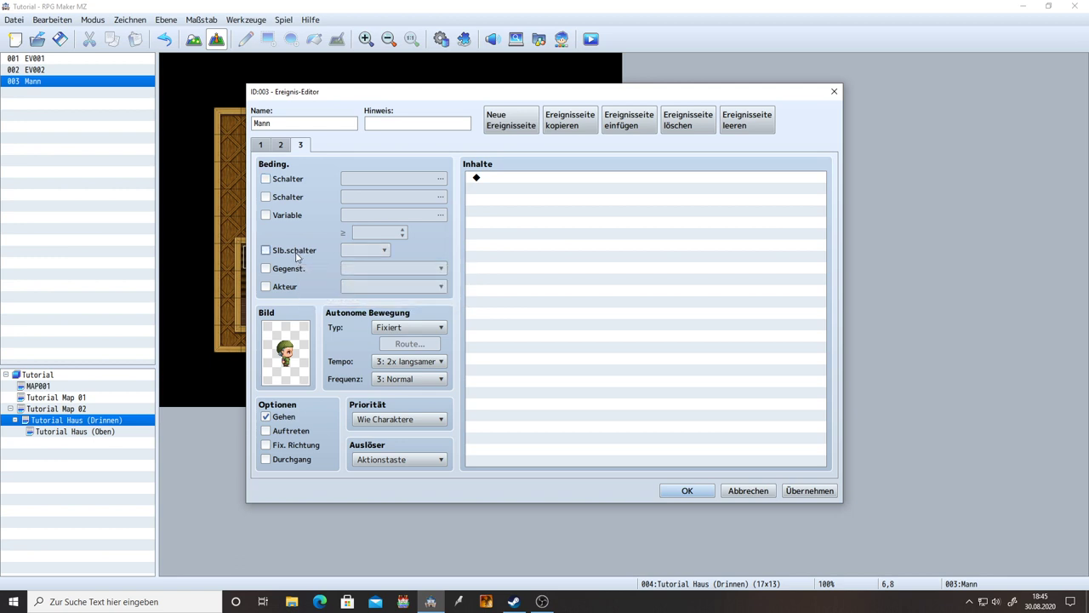
{"action": "left_click", "coordinate": [276, 180]}
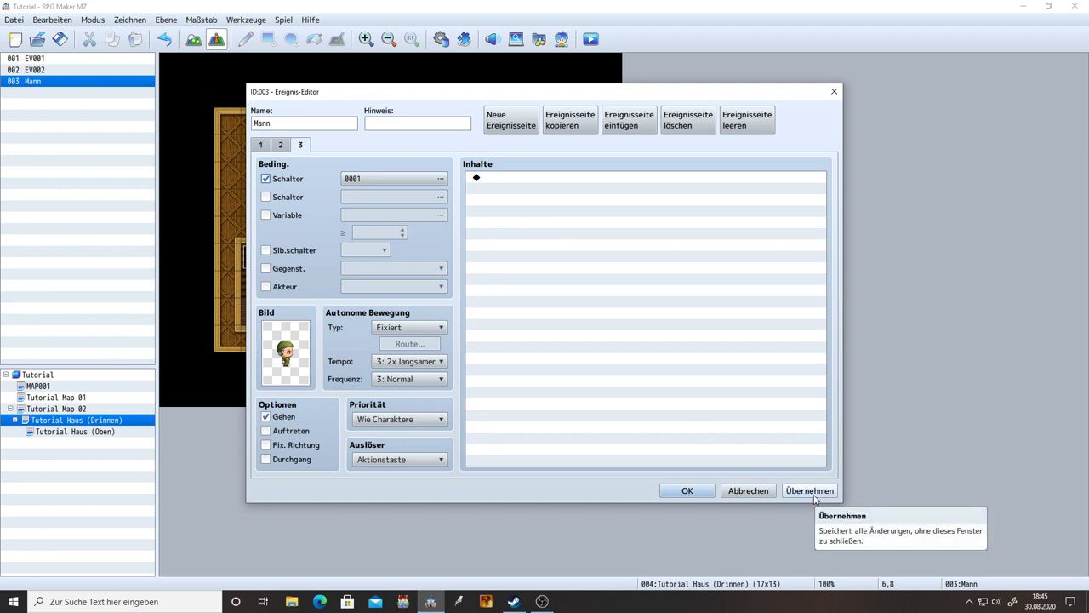
Step: Open the switch selection for page 3's condition and raise the maximum number of switches to 1000
{"action": "left_click", "coordinate": [359, 182]}
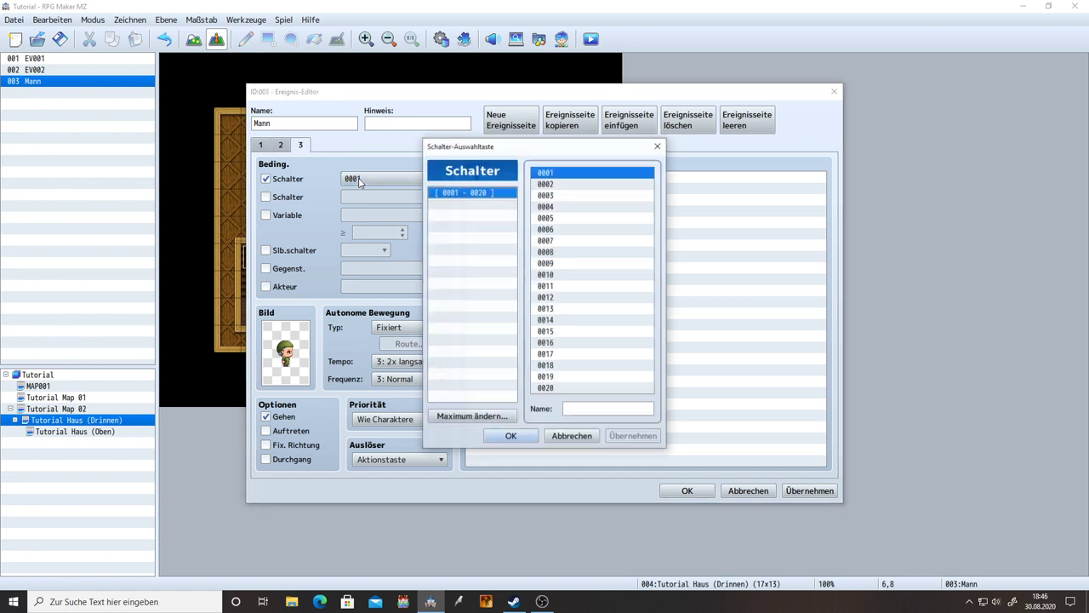
{"action": "left_click", "coordinate": [486, 417]}
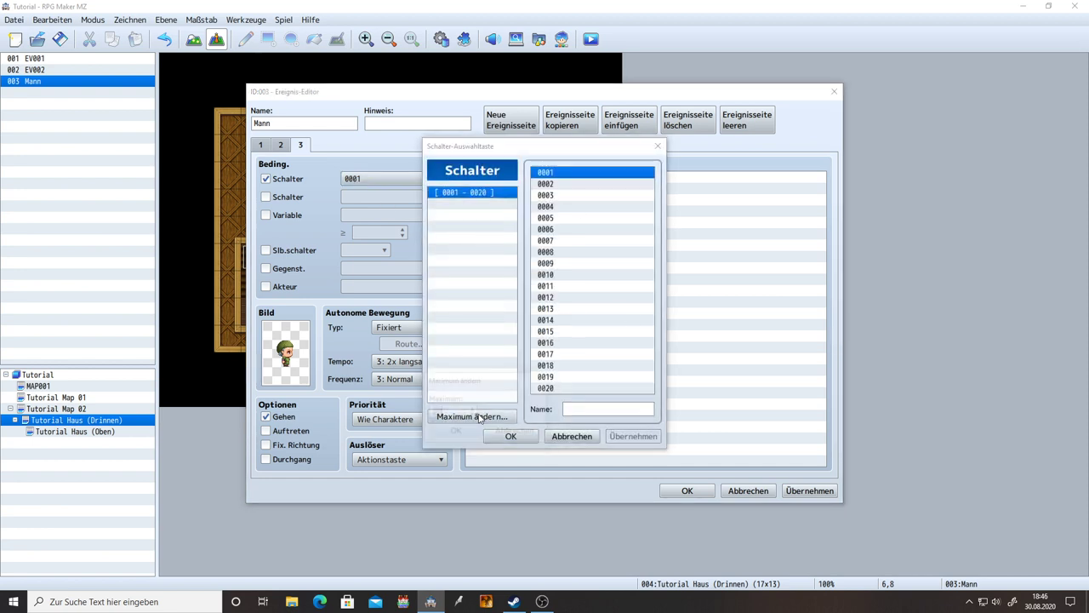
{"action": "left_click", "coordinate": [446, 412]}
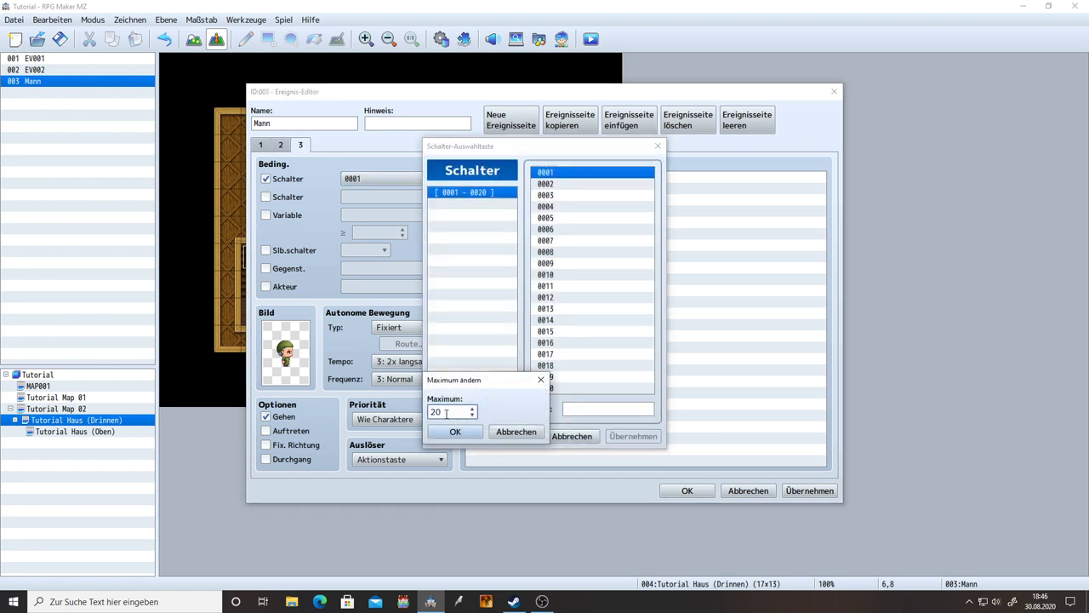
{"action": "key", "text": "BackSpace"}
{"action": "key", "text": "BackSpace"}
{"action": "type", "text": "1000"}
{"action": "left_click", "coordinate": [455, 432]}
{"action": "scroll", "coordinate": [511, 239], "scroll_direction": "down", "scroll_amount": 2}
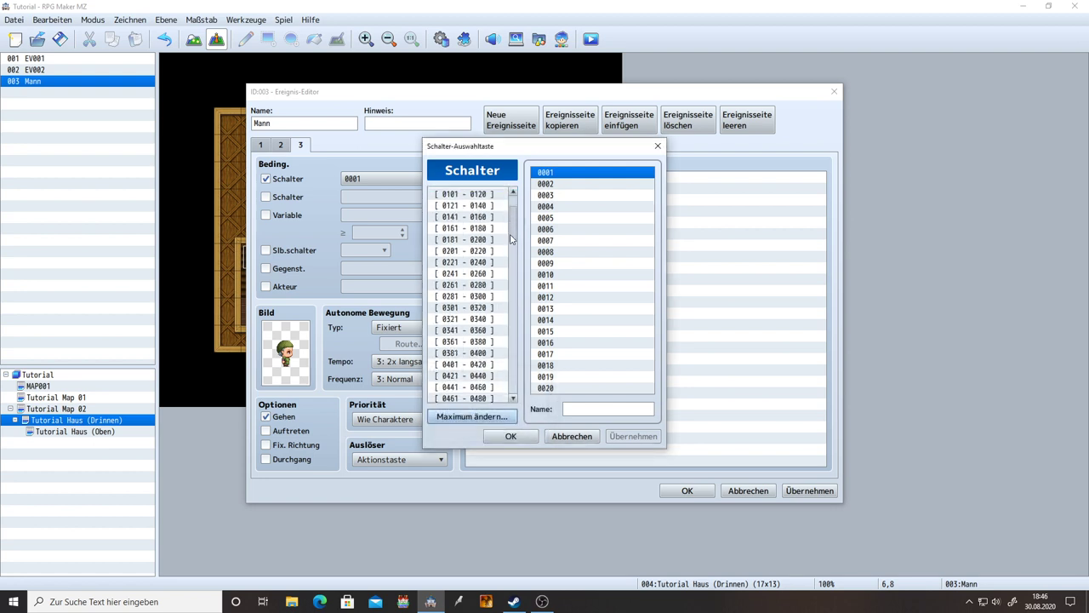
{"action": "scroll", "coordinate": [511, 240], "scroll_direction": "up", "scroll_amount": 3}
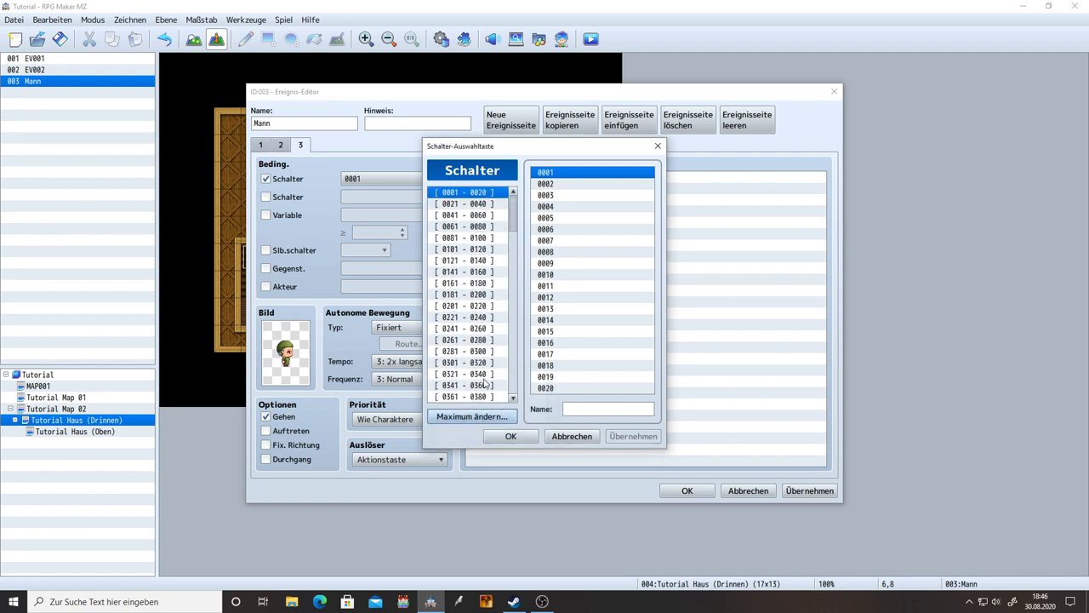
Step: Set the maximum number of switches back to 20
{"action": "left_click", "coordinate": [472, 416]}
{"action": "left_click", "coordinate": [468, 412]}
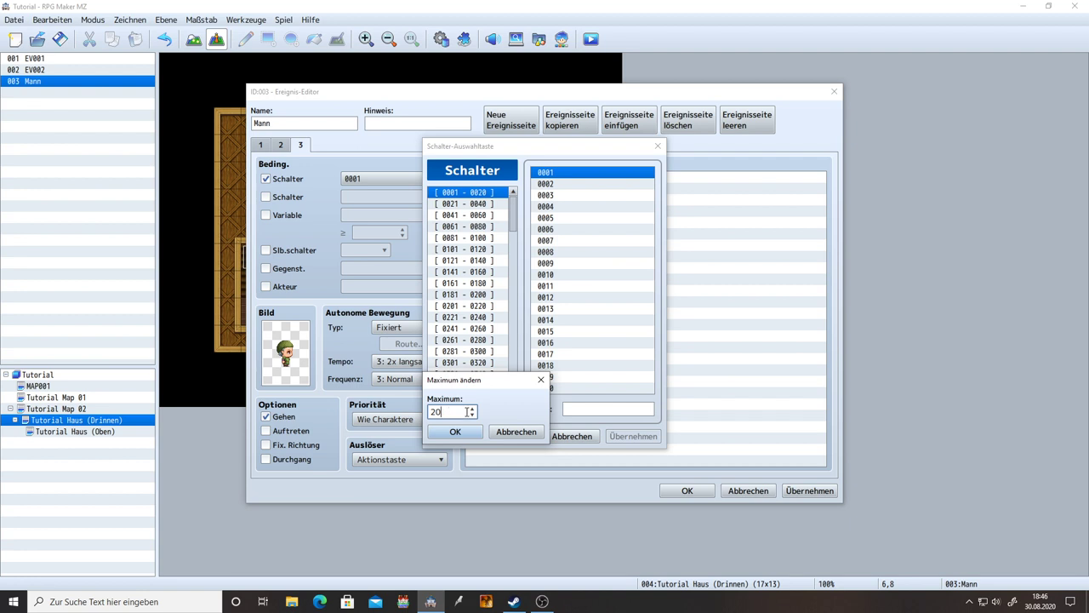
{"action": "left_click", "coordinate": [455, 431]}
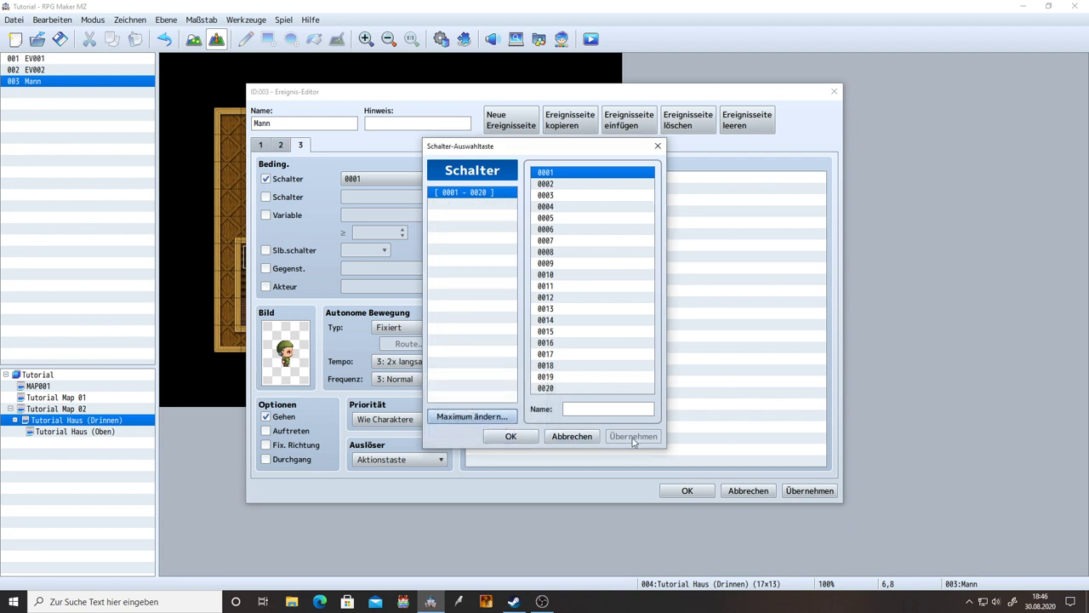
Step: Name switch 0001 "Apfel Quest Ende" and use it as page 3's Schalter condition
{"action": "left_click", "coordinate": [581, 413]}
{"action": "type", "text": "A"}
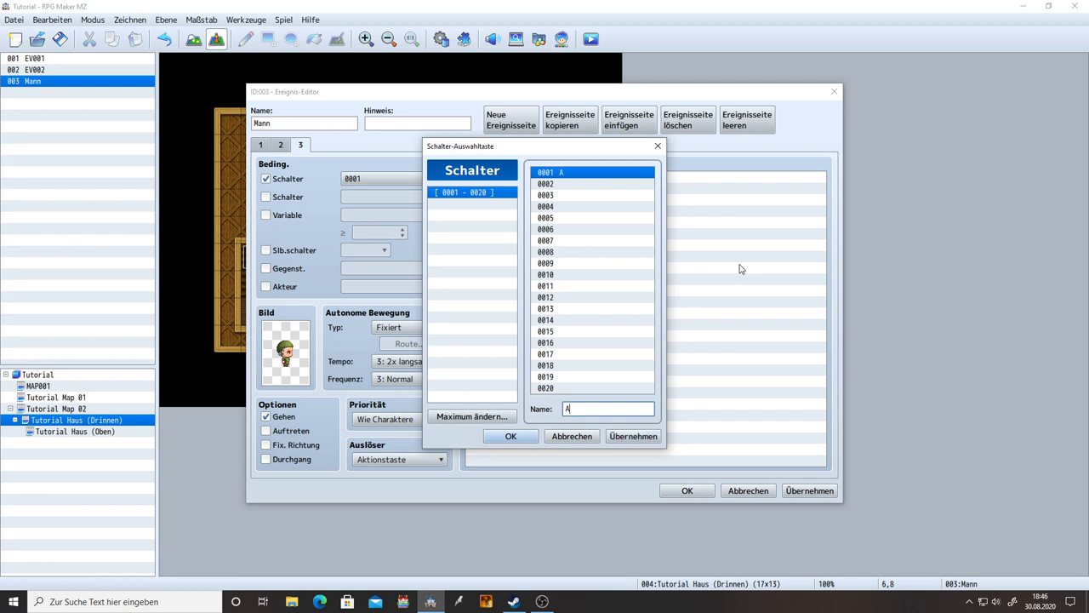
{"action": "type", "text": "pfel Quest"}
{"action": "left_click", "coordinate": [630, 436]}
{"action": "type", "text": "Ende"}
{"action": "left_click", "coordinate": [630, 436]}
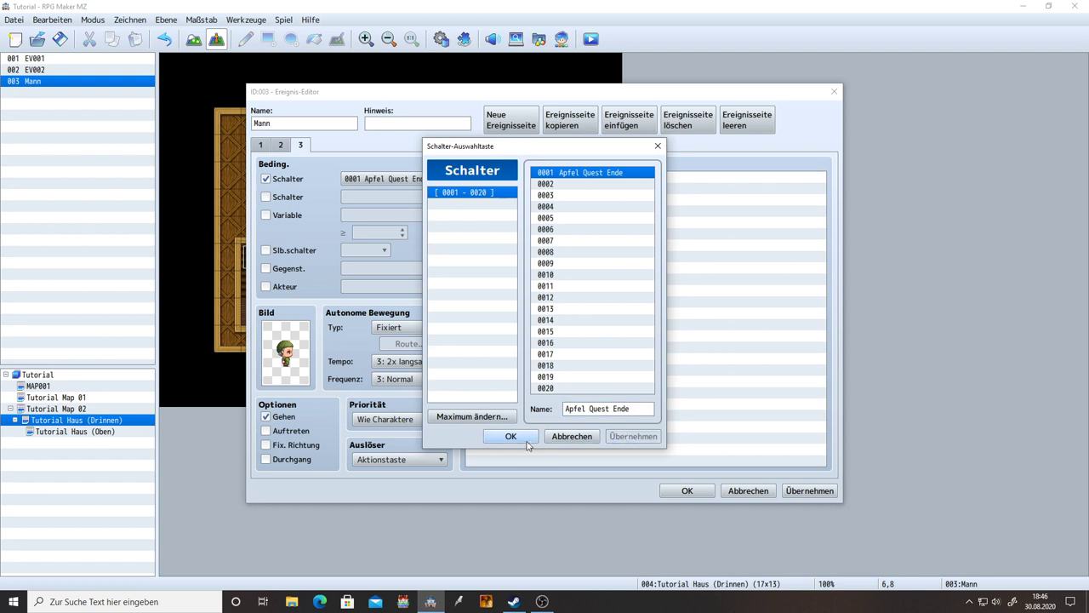
{"action": "left_click", "coordinate": [511, 436]}
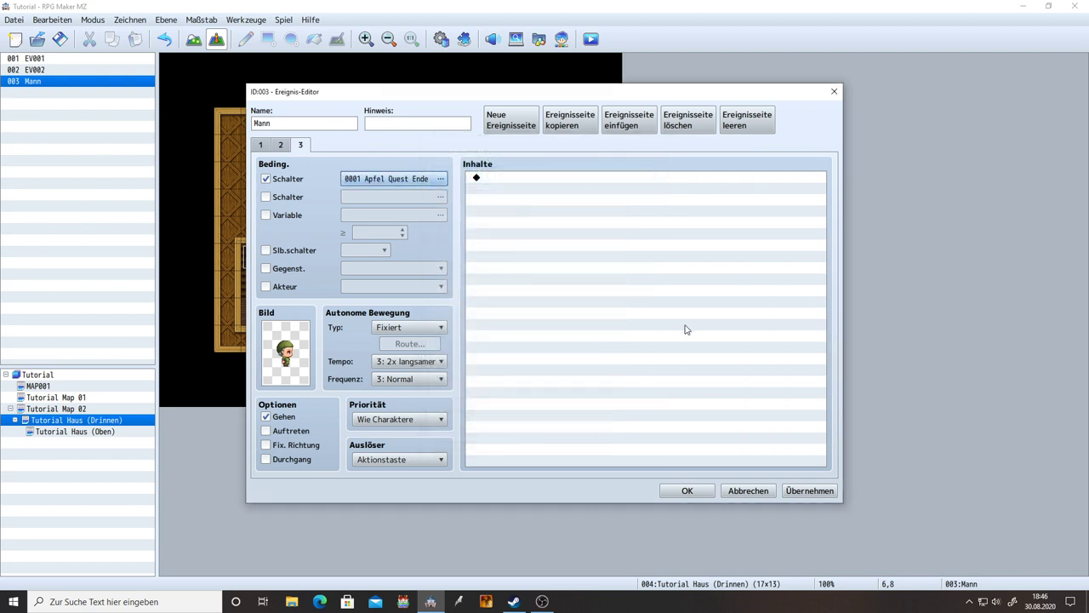
Step: Shorten the name of switch 0001 to "Apfel Quest" and apply it
{"action": "left_click", "coordinate": [427, 179]}
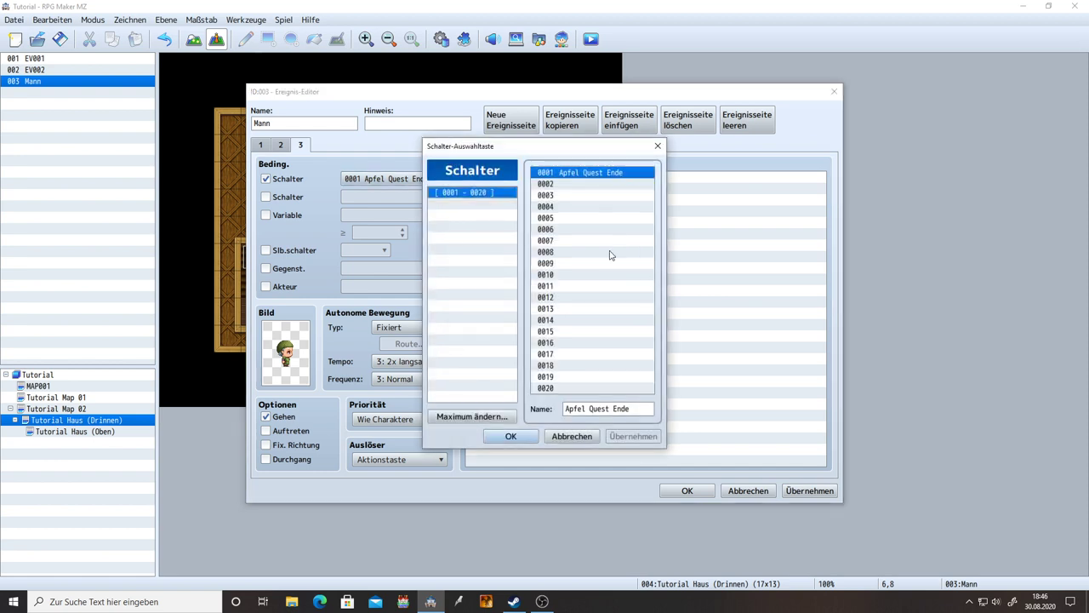
{"action": "double_click", "coordinate": [623, 409]}
{"action": "key", "text": "BackSpace"}
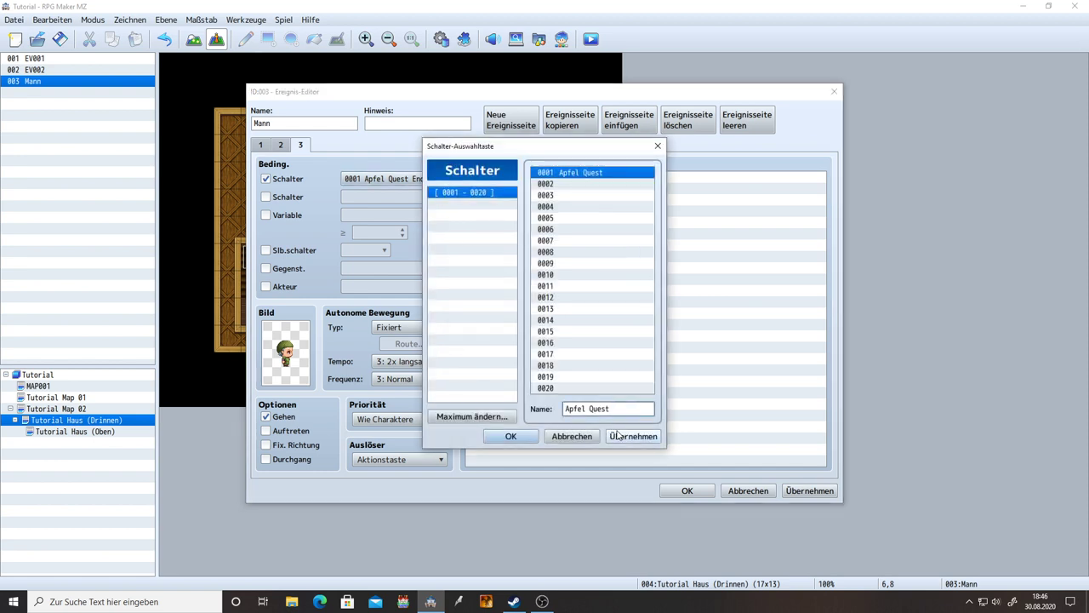
{"action": "left_click", "coordinate": [618, 437]}
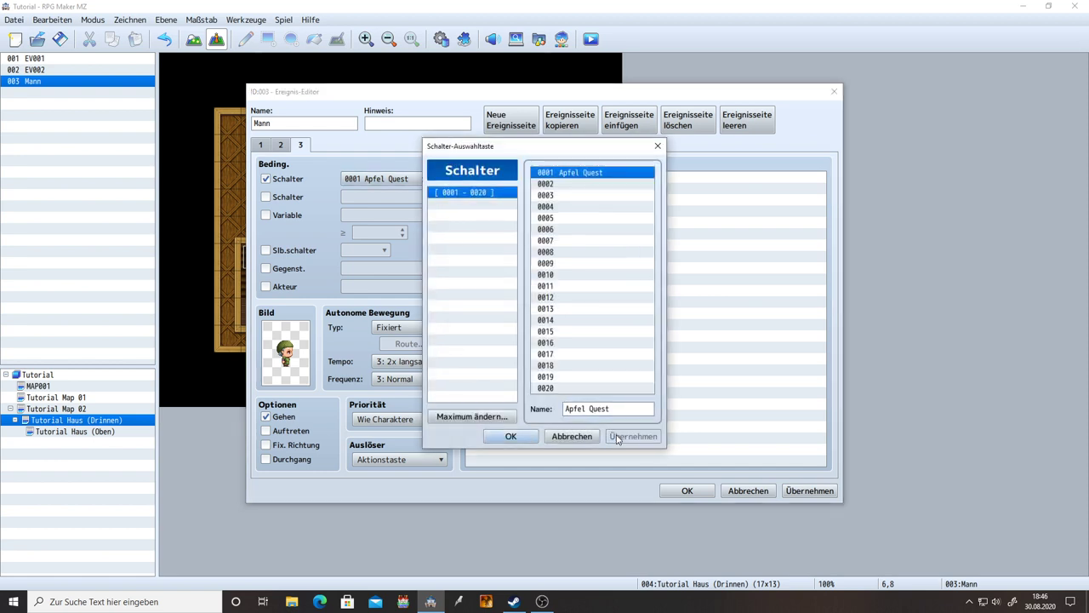
Step: Change the name of switch 0001 back to "Apfel Quest Ende" and apply the changes to the Mann event
{"action": "triple_click", "coordinate": [619, 409]}
{"action": "left_click", "coordinate": [619, 410]}
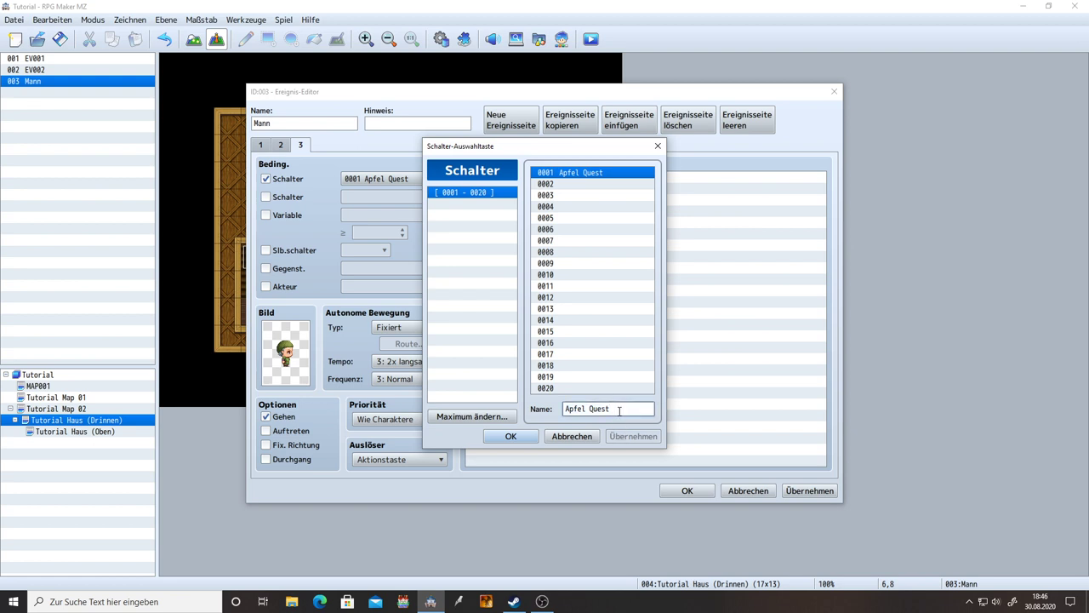
{"action": "type", "text": "Ende"}
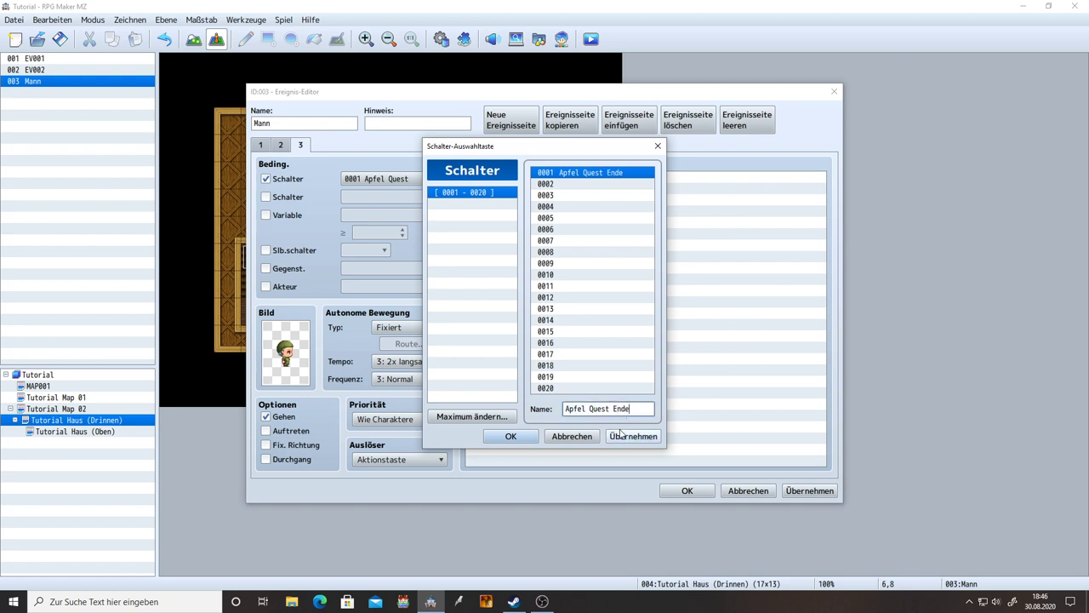
{"action": "left_click", "coordinate": [633, 436]}
{"action": "left_click", "coordinate": [511, 435]}
{"action": "left_click", "coordinate": [803, 491]}
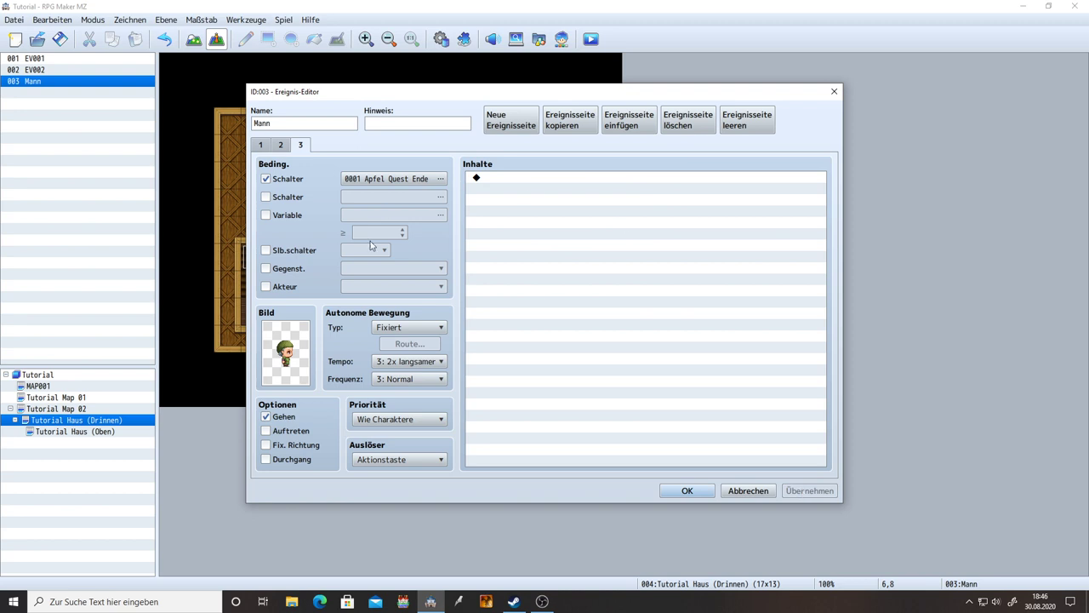
Step: On page 2, begin a Schalter steuern command below the apple removal in the Ja branch and check the single-switch list
{"action": "left_click", "coordinate": [283, 146]}
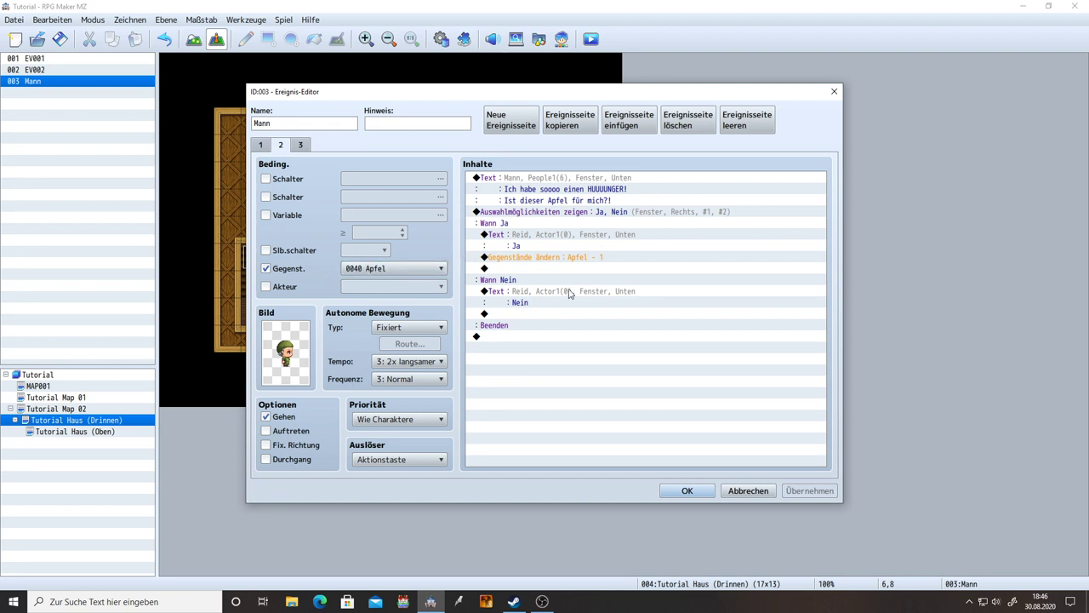
{"action": "left_click", "coordinate": [301, 145]}
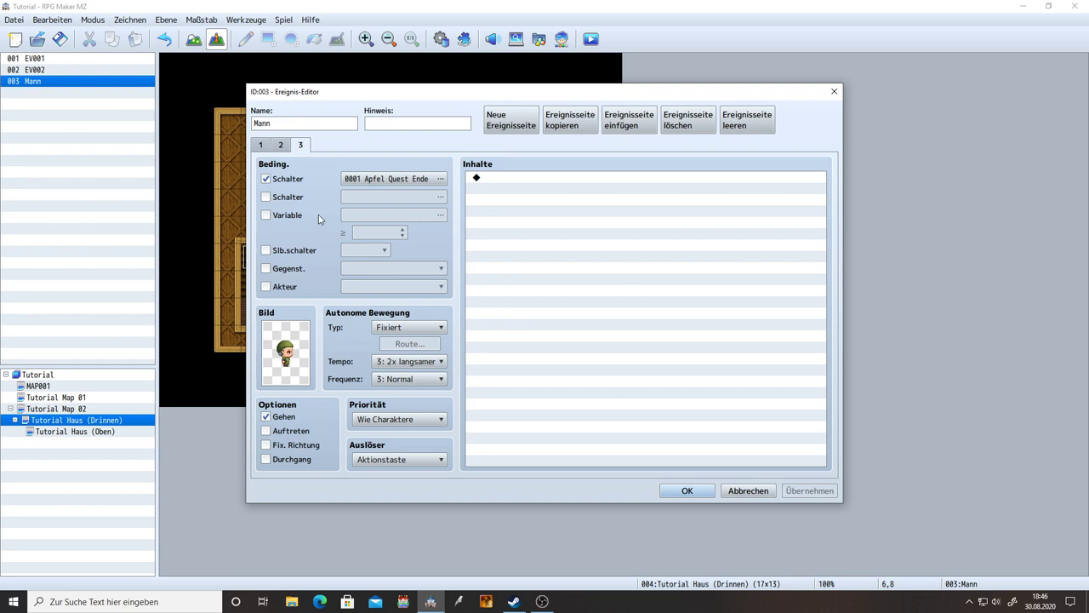
{"action": "left_click", "coordinate": [283, 146]}
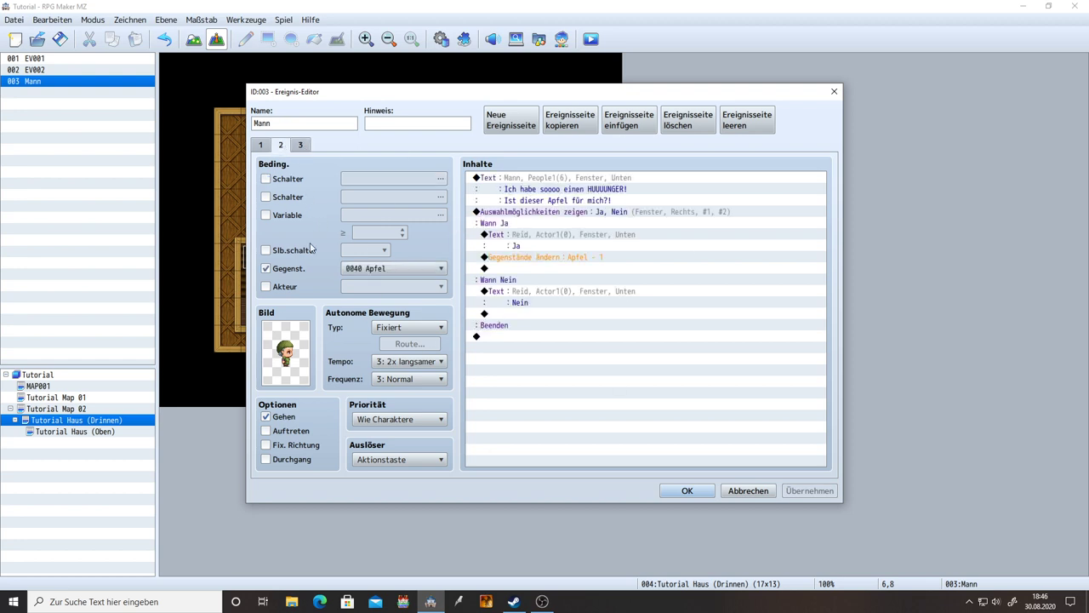
{"action": "left_click", "coordinate": [554, 269]}
{"action": "double_click", "coordinate": [554, 270]}
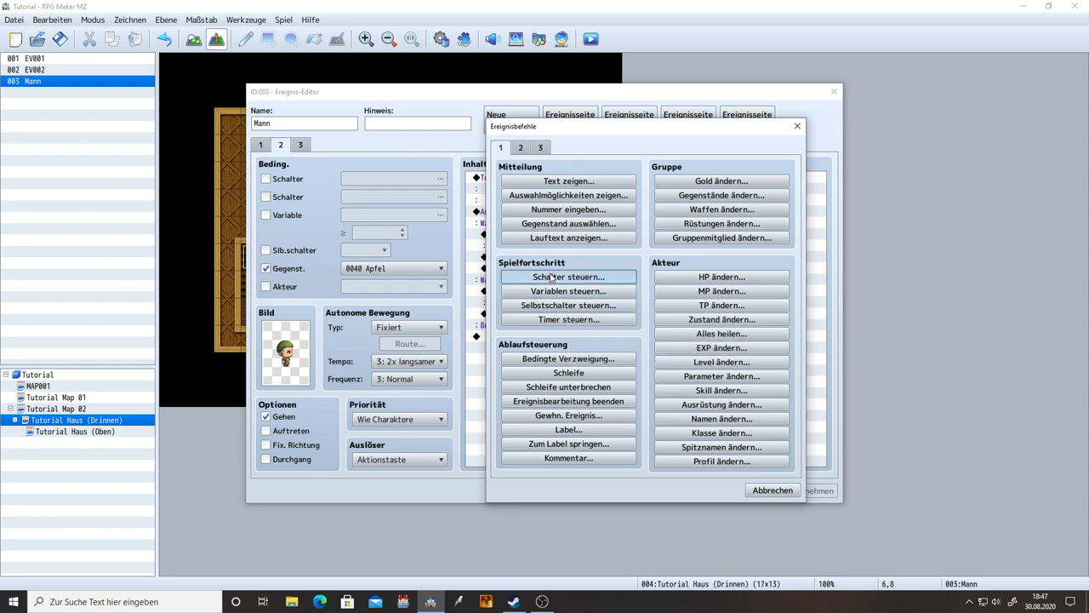
{"action": "left_click", "coordinate": [594, 282]}
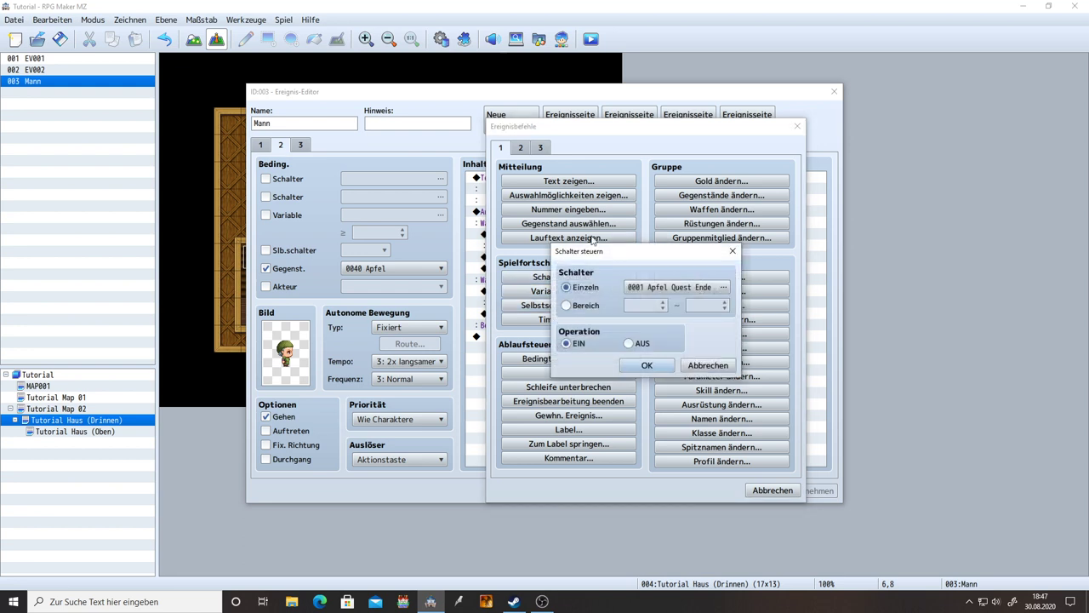
{"action": "left_click", "coordinate": [668, 287]}
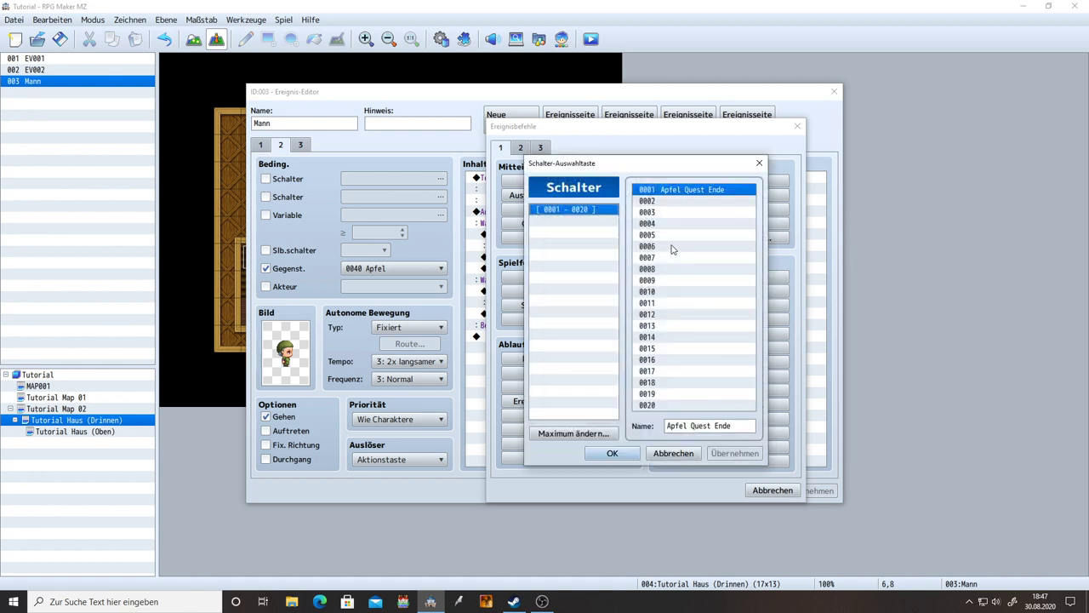
{"action": "left_click", "coordinate": [758, 164]}
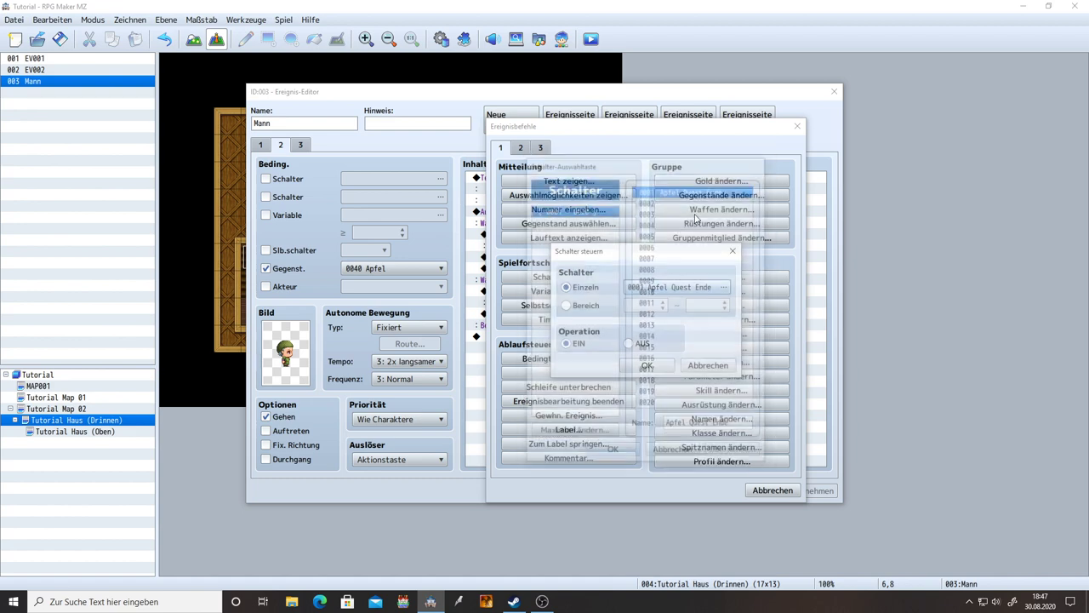
Step: Try the Bereich option for controlling a range of switches, and return the command to a single switch
{"action": "left_click", "coordinate": [580, 306]}
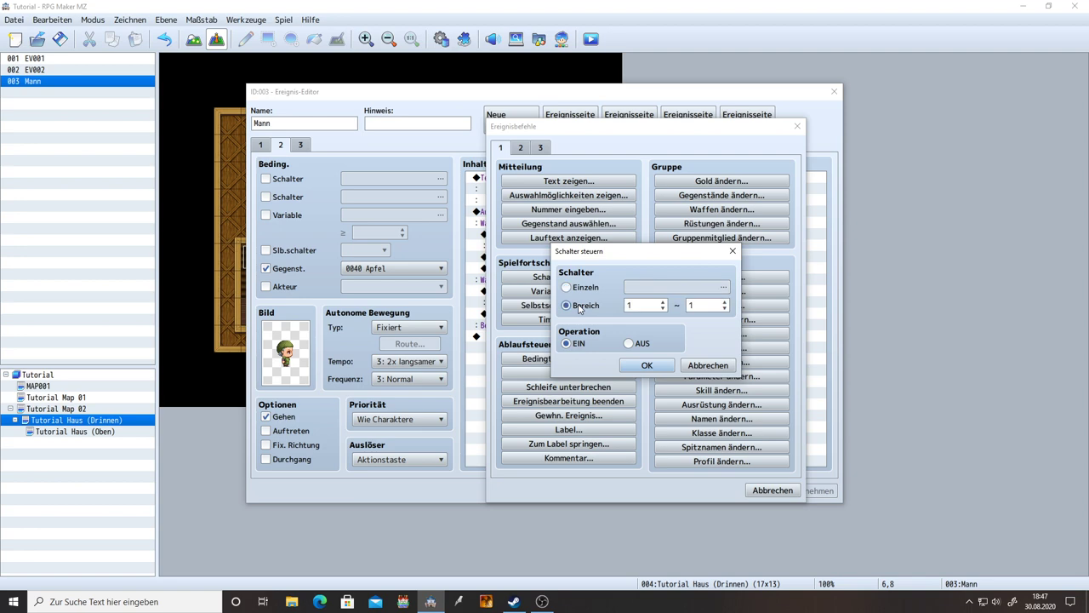
{"action": "left_click", "coordinate": [586, 288]}
{"action": "left_click", "coordinate": [668, 286]}
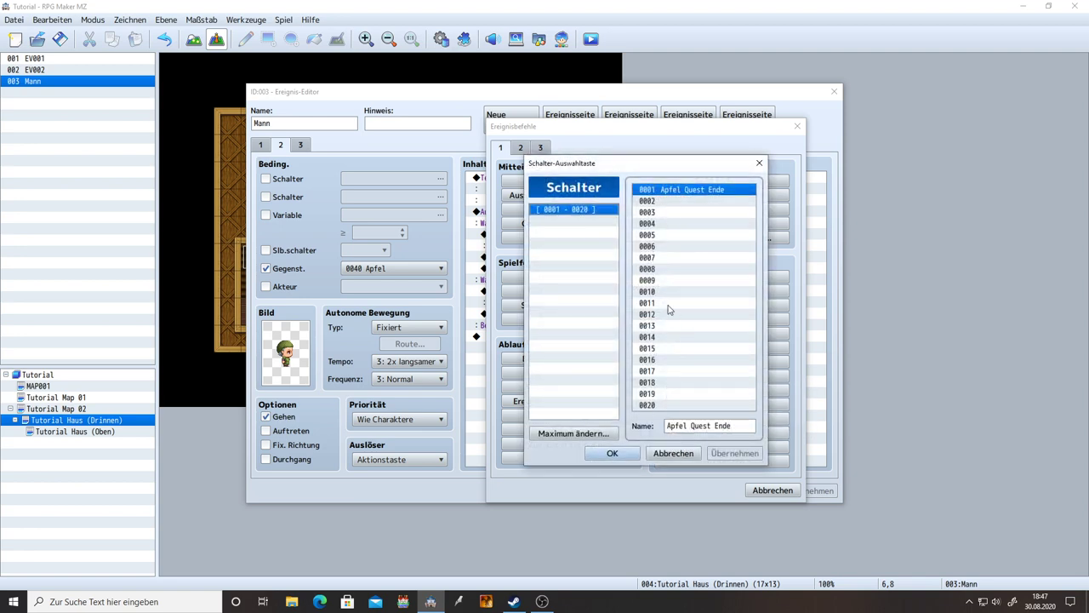
{"action": "left_click", "coordinate": [611, 452]}
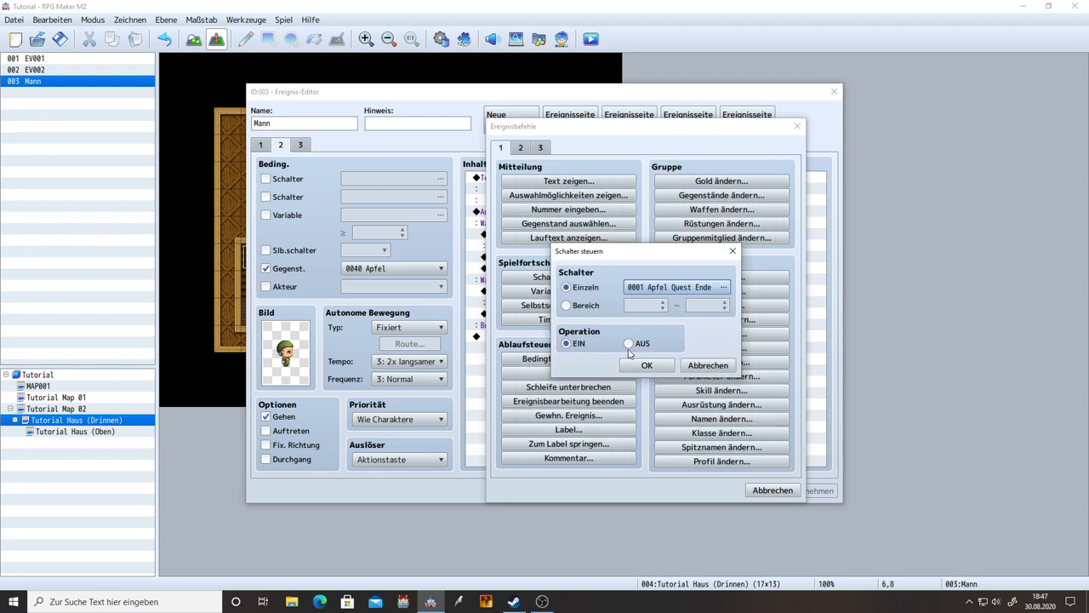
{"action": "left_click", "coordinate": [568, 306]}
{"action": "double_click", "coordinate": [637, 305]}
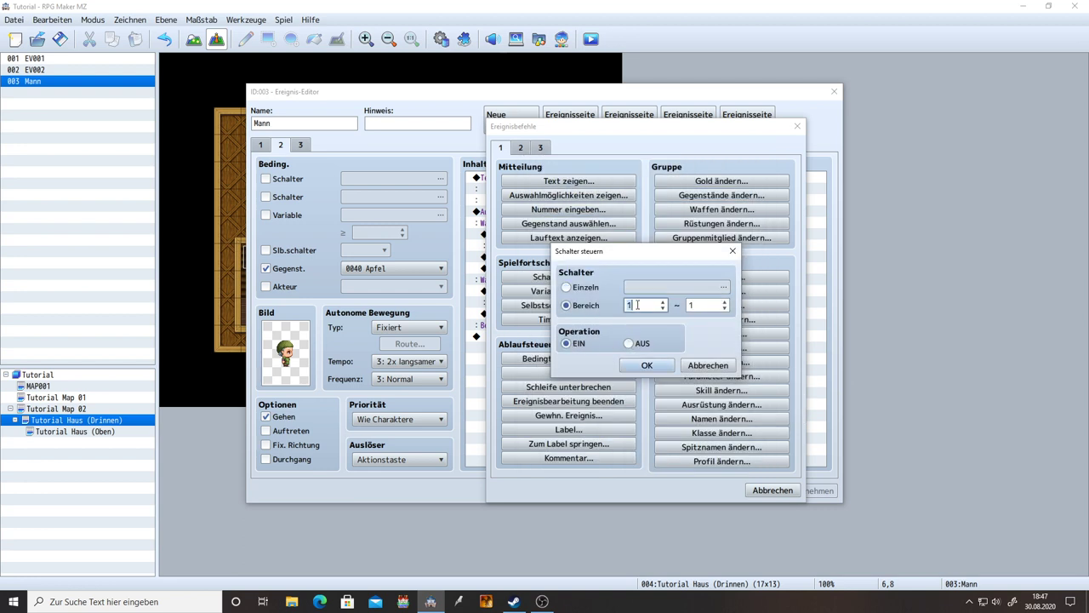
{"action": "double_click", "coordinate": [691, 304]}
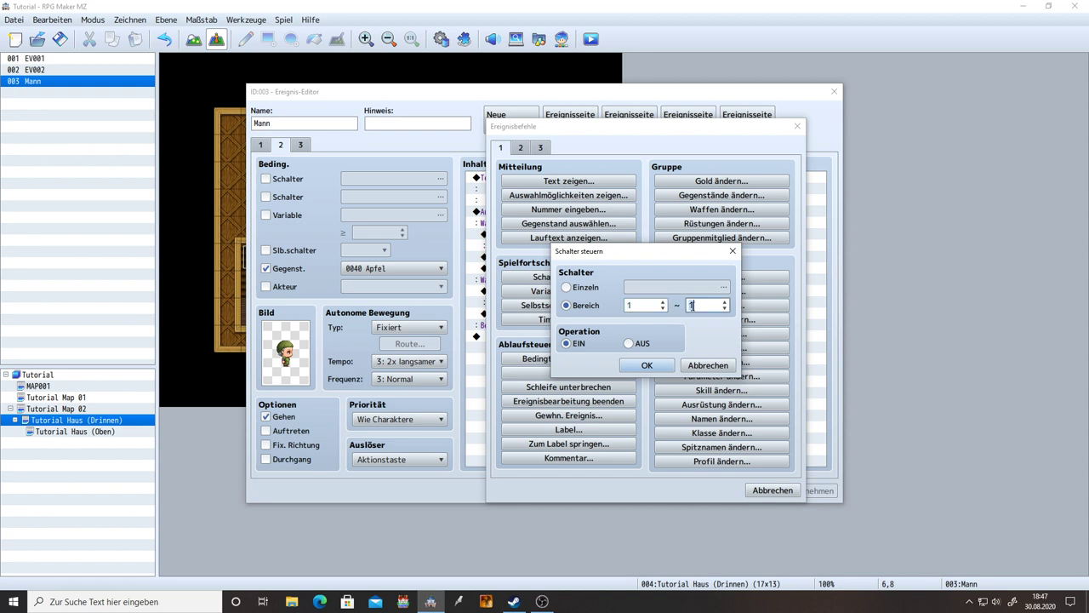
{"action": "left_click", "coordinate": [644, 309]}
{"action": "type", "text": "5"}
{"action": "double_click", "coordinate": [704, 305]}
{"action": "left_click", "coordinate": [567, 287]}
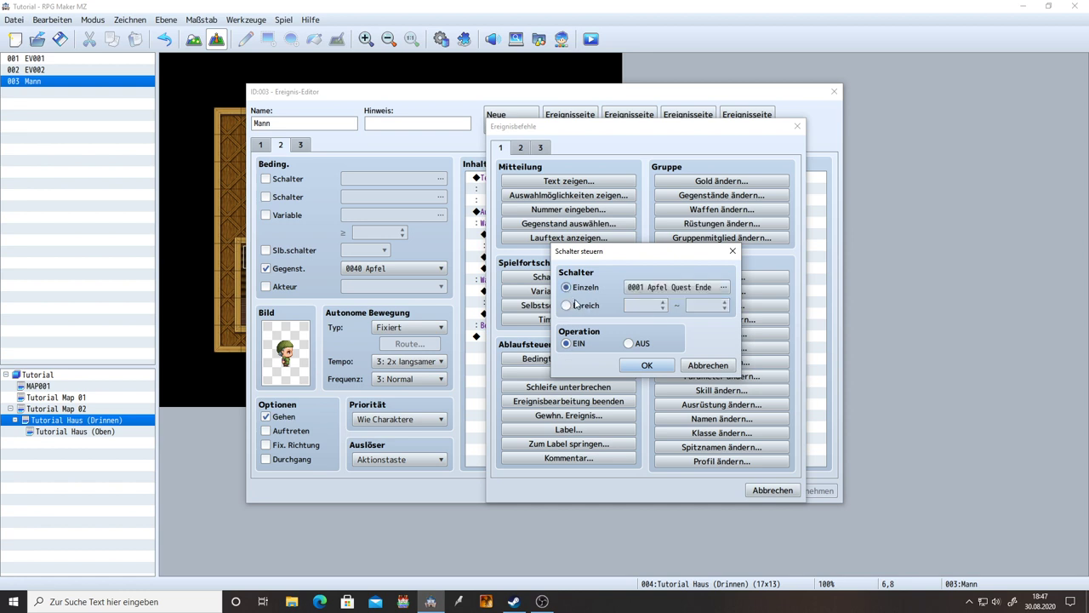
Step: Choose switch 0001 Apfel Quest Ende with operation EIN, insert the command, and apply the event changes
{"action": "left_click", "coordinate": [657, 290]}
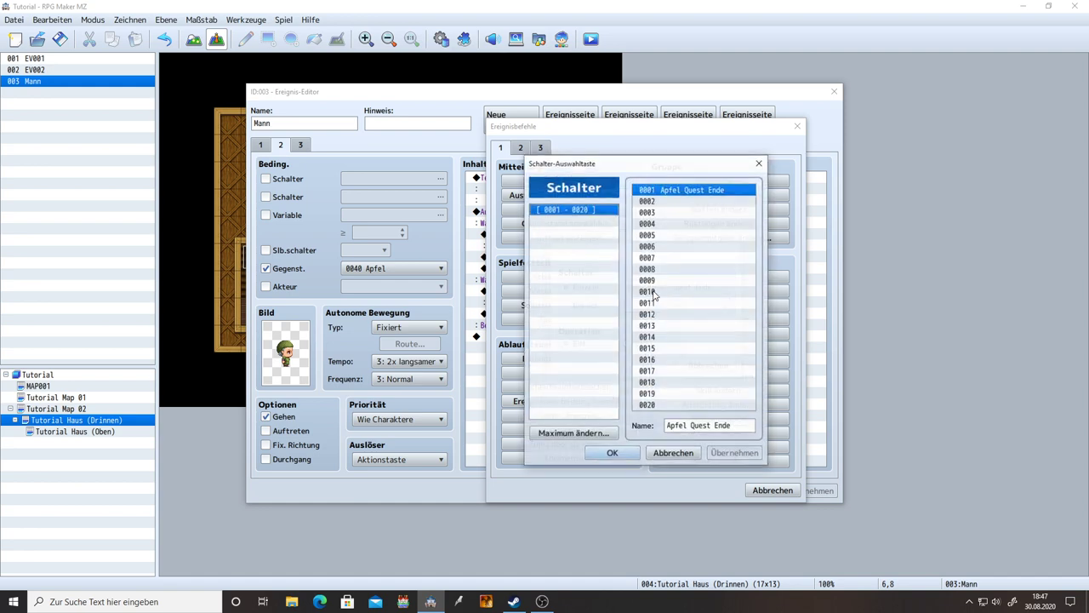
{"action": "double_click", "coordinate": [703, 193]}
{"action": "left_click", "coordinate": [566, 343]}
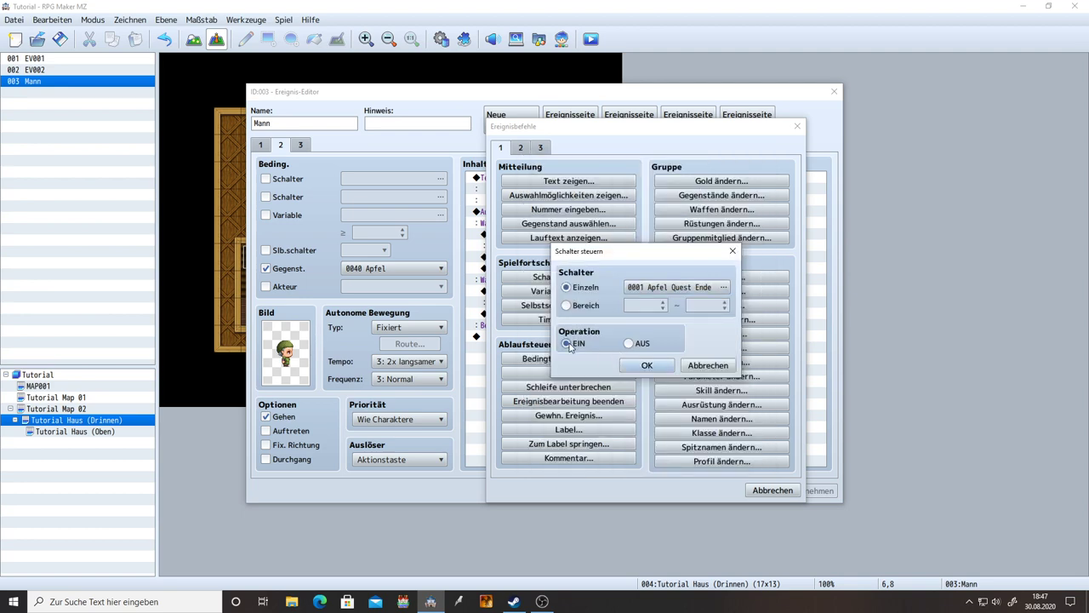
{"action": "left_click", "coordinate": [644, 366]}
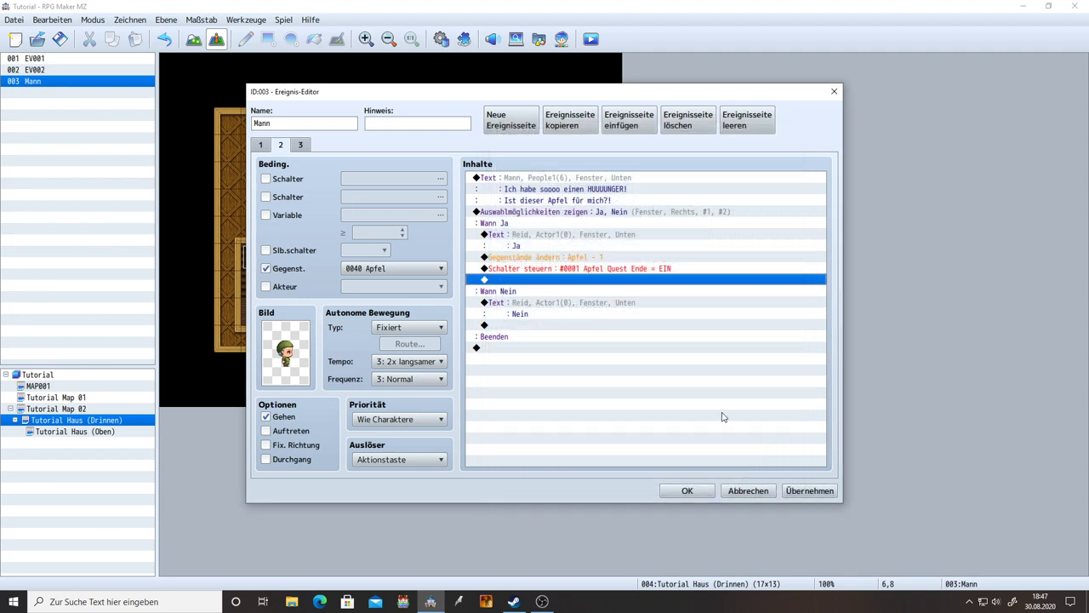
{"action": "left_click", "coordinate": [795, 491]}
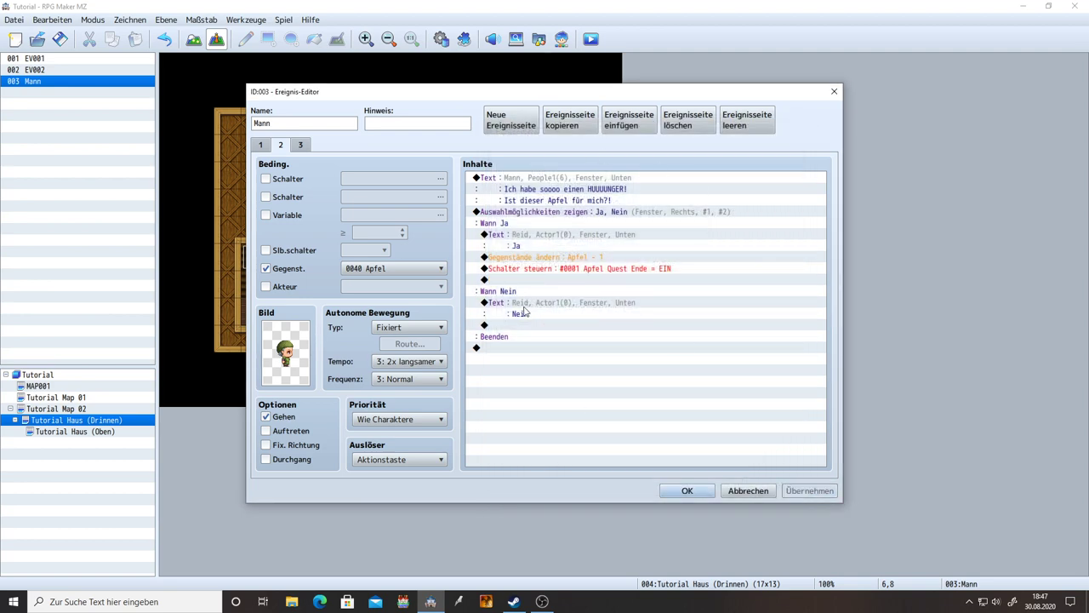
Step: On page 3, begin a Text zeigen command and choose the old man's portrait in the green cap from People1
{"action": "left_click", "coordinate": [302, 145]}
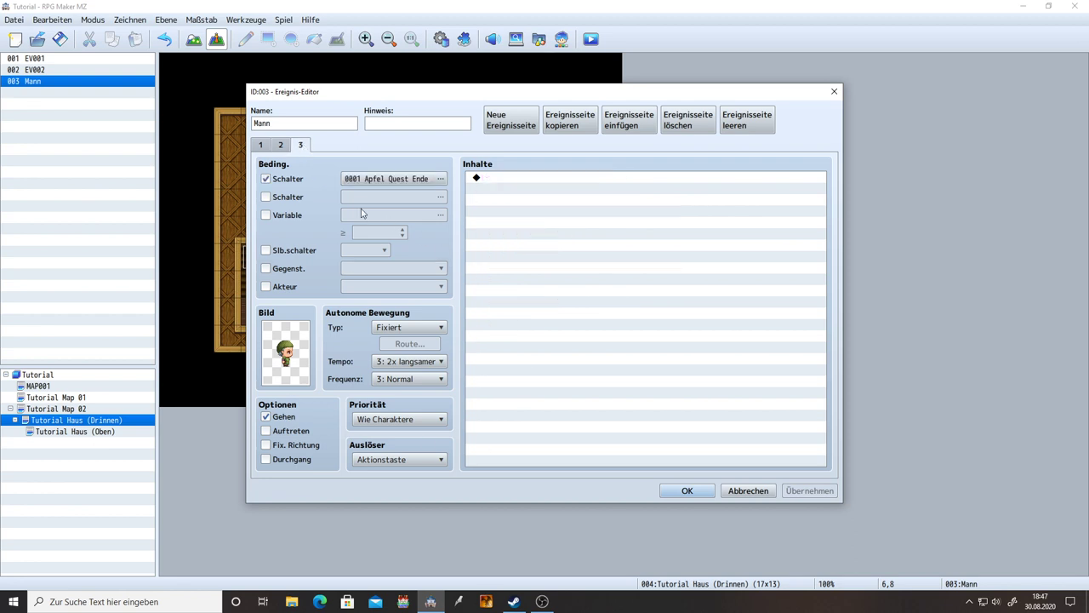
{"action": "left_click", "coordinate": [283, 148]}
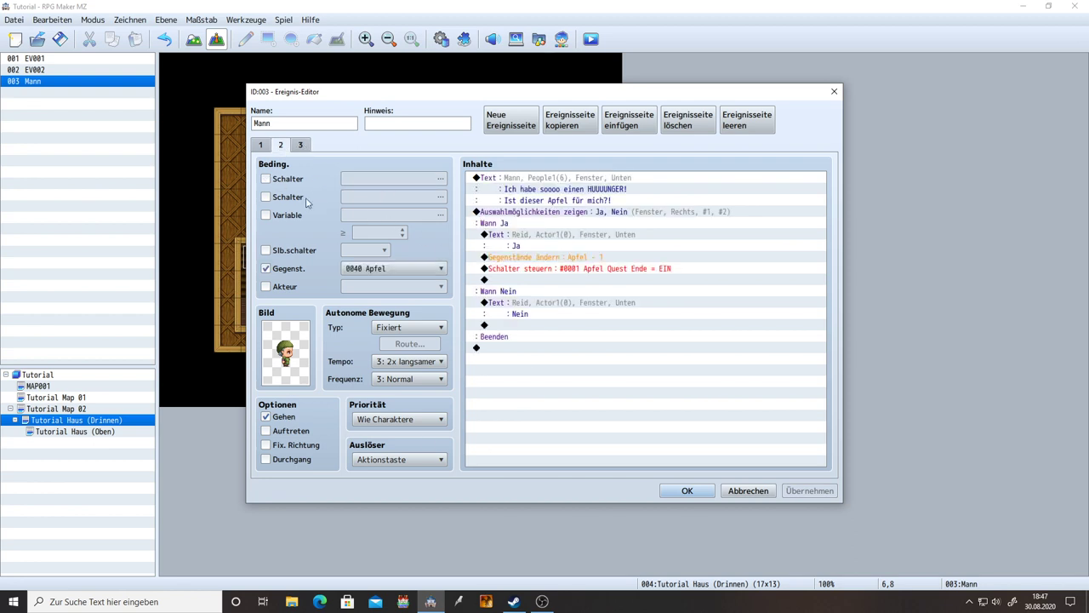
{"action": "left_click", "coordinate": [515, 247]}
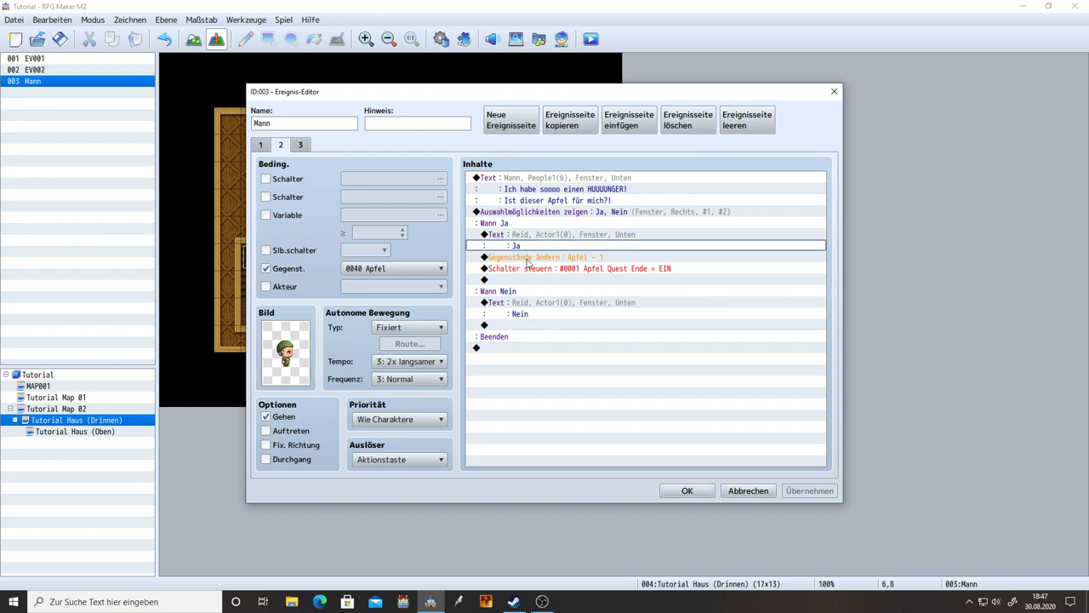
{"action": "left_click", "coordinate": [303, 148]}
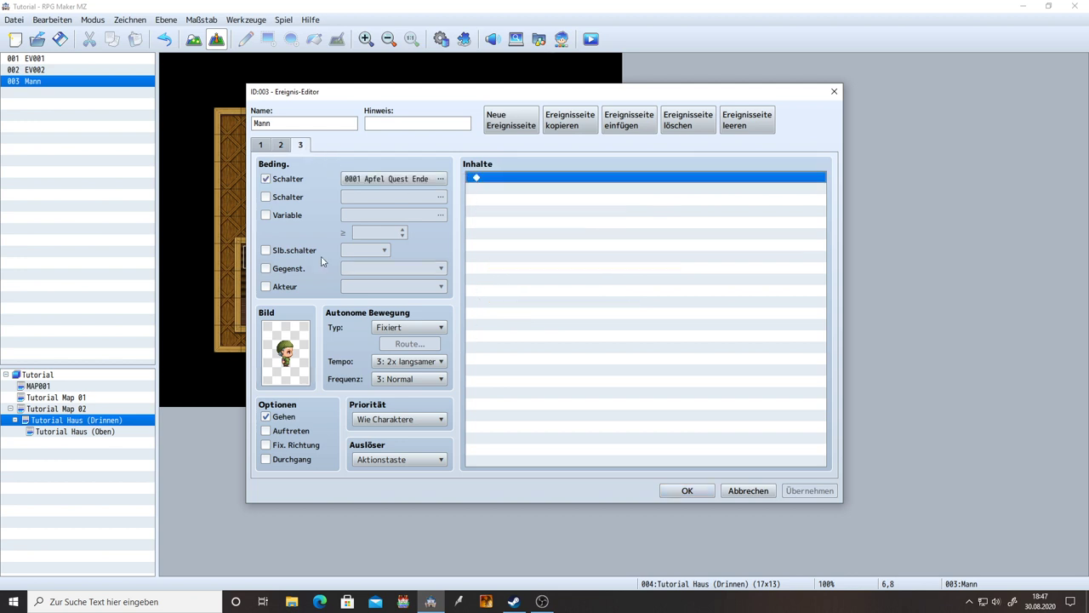
{"action": "double_click", "coordinate": [512, 179]}
{"action": "left_click", "coordinate": [569, 181]}
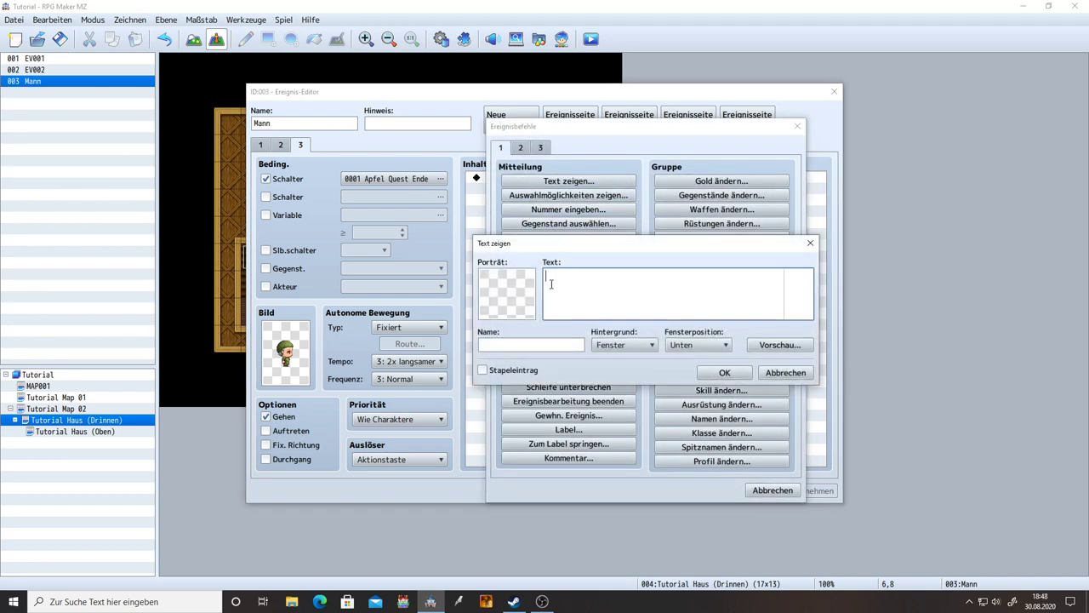
{"action": "double_click", "coordinate": [509, 298]}
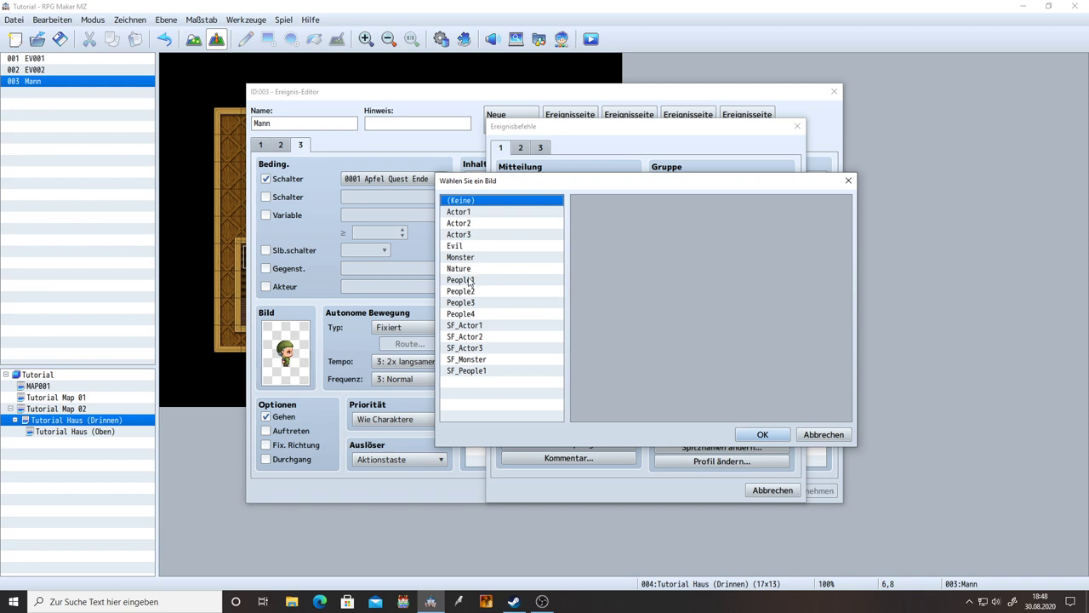
{"action": "left_click", "coordinate": [463, 279]}
{"action": "double_click", "coordinate": [695, 274]}
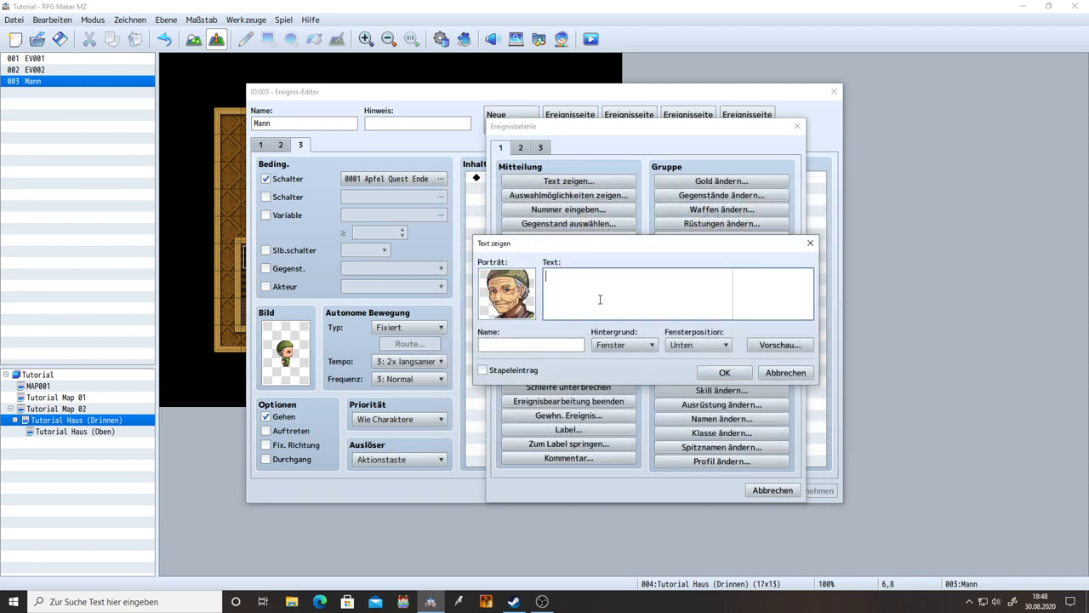
Step: Enter the message "Danke für den Apfel." with the speaker name Mann, and save and close the Mann event
{"action": "type", "text": "Danke für den Apfel."}
{"action": "left_click", "coordinate": [550, 346]}
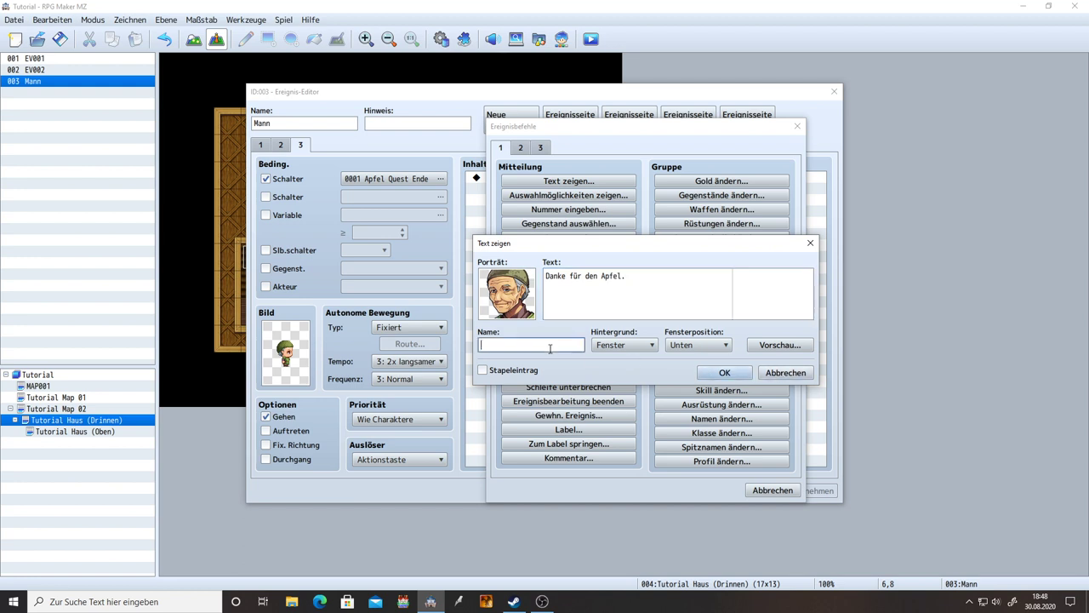
{"action": "type", "text": "Mann"}
{"action": "left_click", "coordinate": [715, 375]}
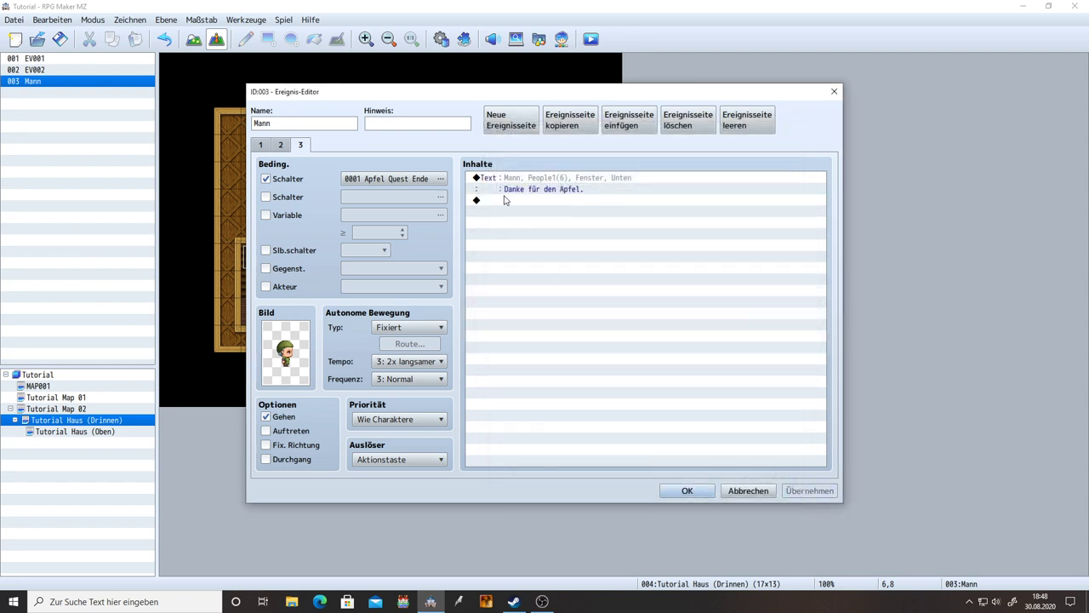
{"action": "left_click", "coordinate": [281, 146]}
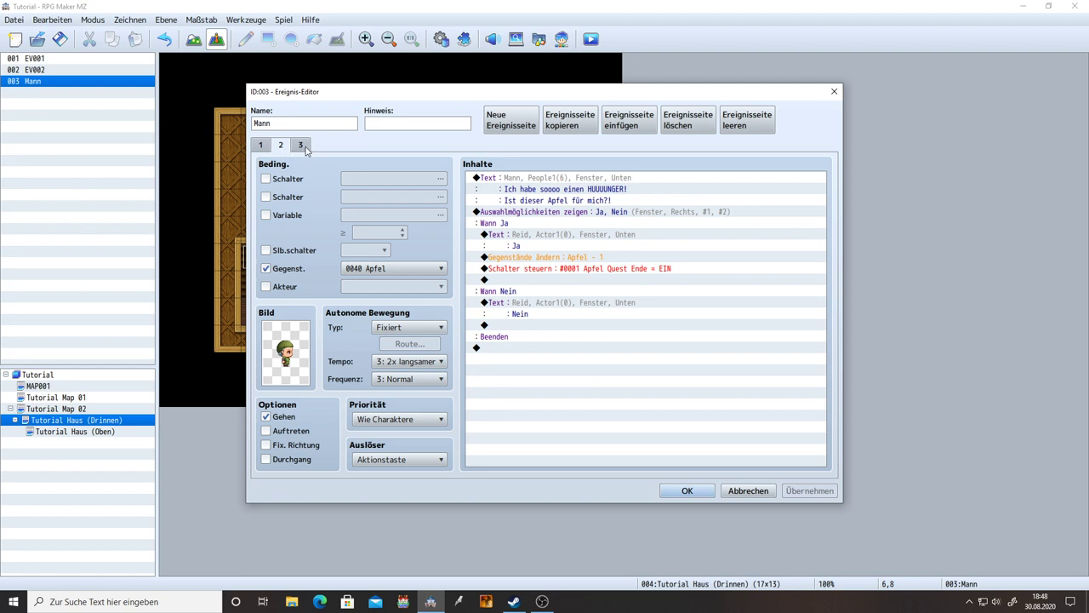
{"action": "left_click", "coordinate": [304, 148]}
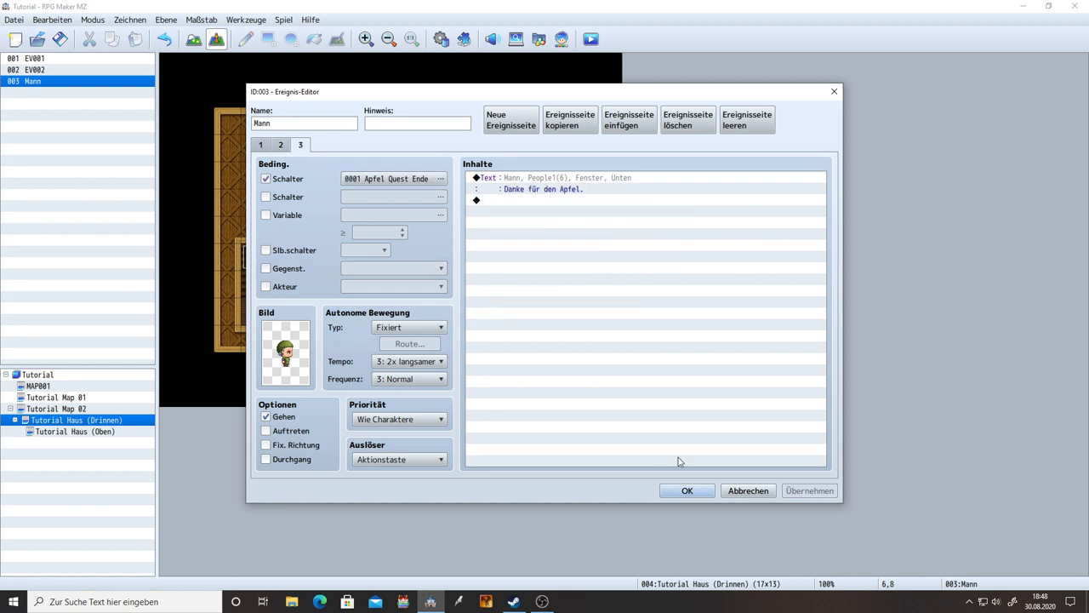
{"action": "left_click", "coordinate": [688, 491]}
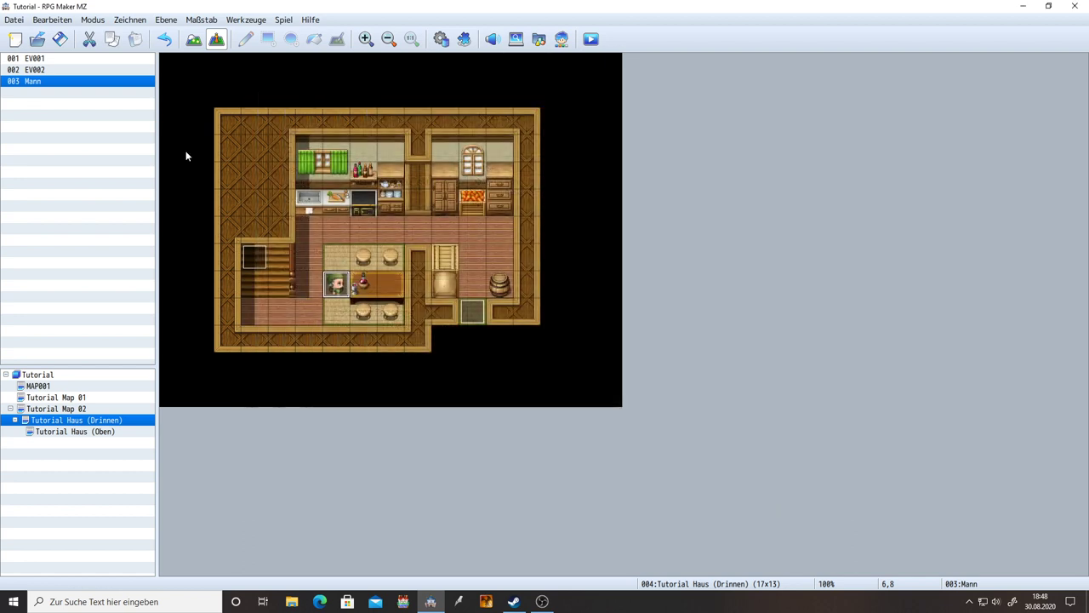
Step: Start a playtest and continue from the save Datei 1
{"action": "left_click", "coordinate": [591, 41]}
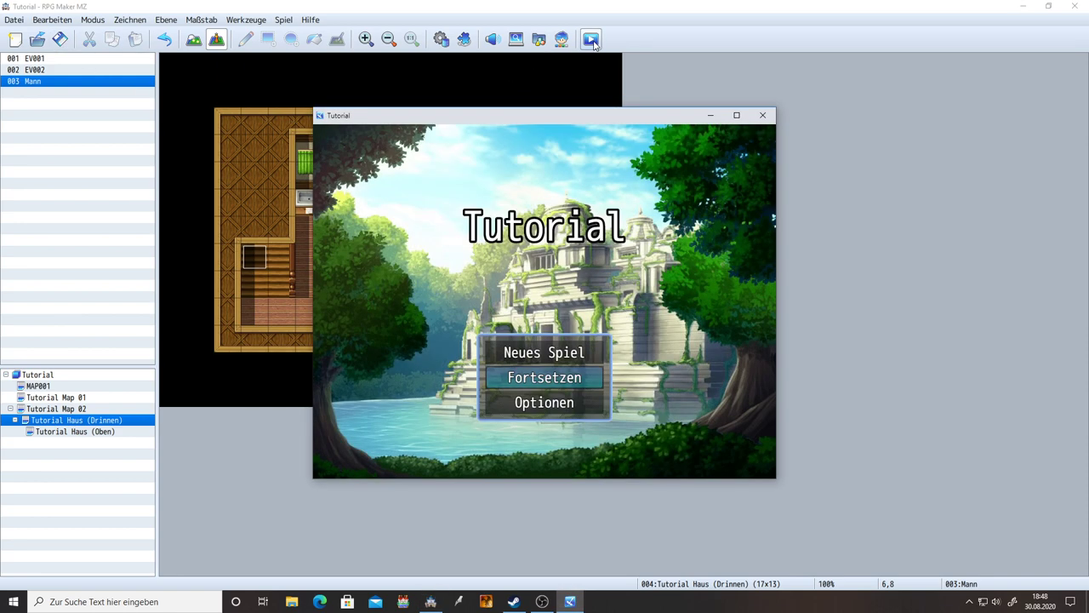
{"action": "key", "text": "Return"}
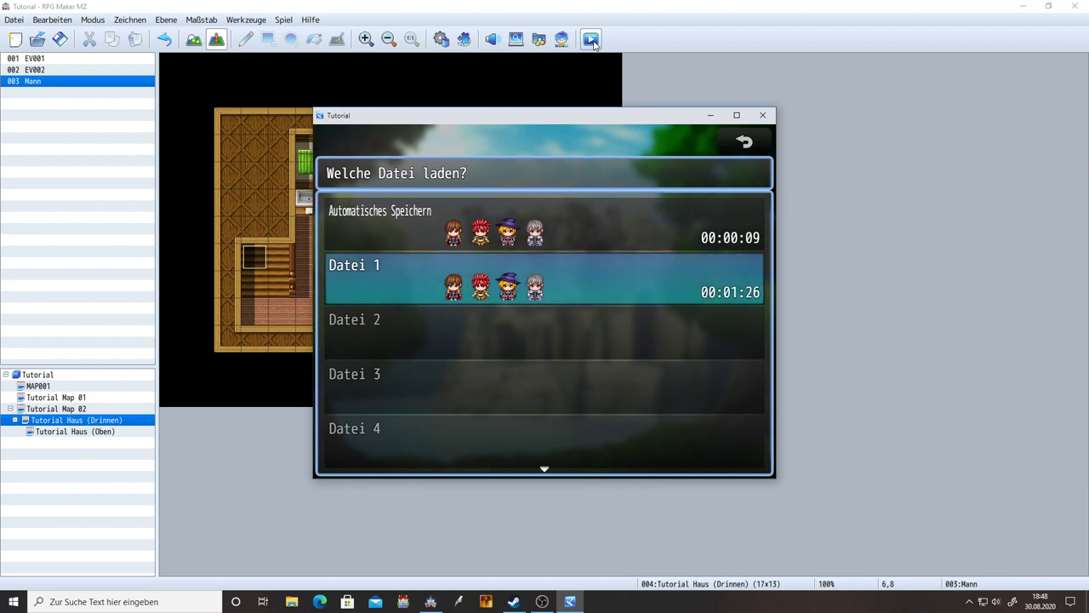
{"action": "key", "text": "Return"}
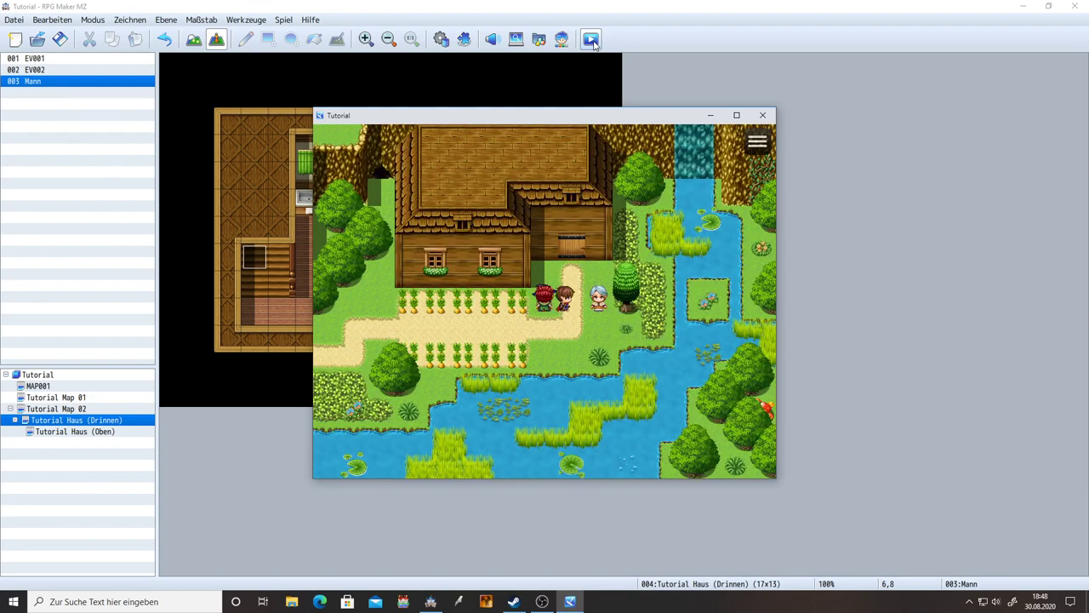
Step: Walk the party through the house door and over to the Mann sitting at the table
{"action": "key", "text": "Up"}
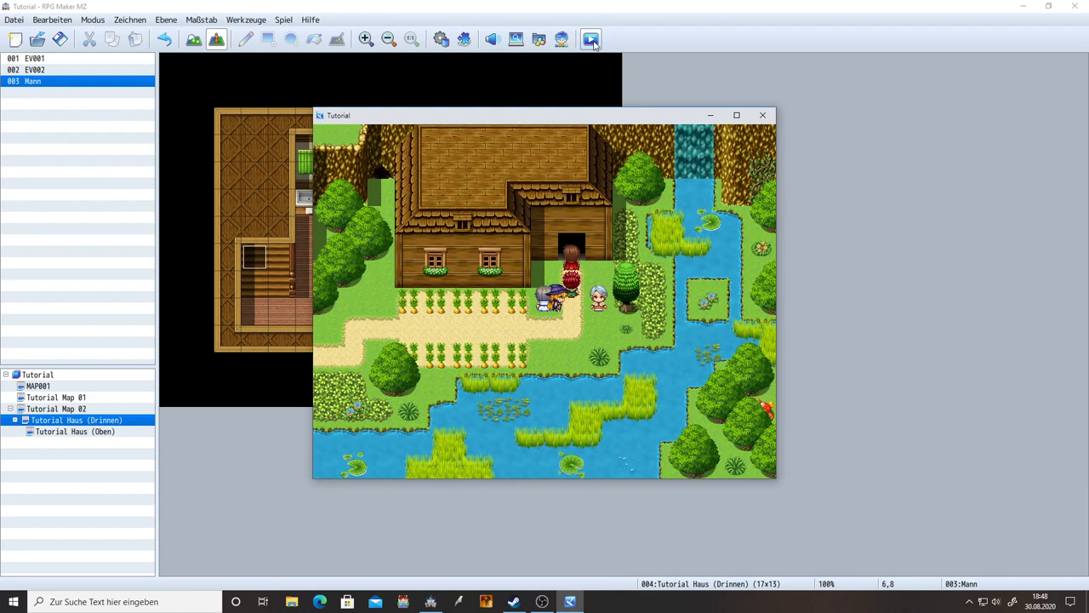
{"action": "key", "text": "Up"}
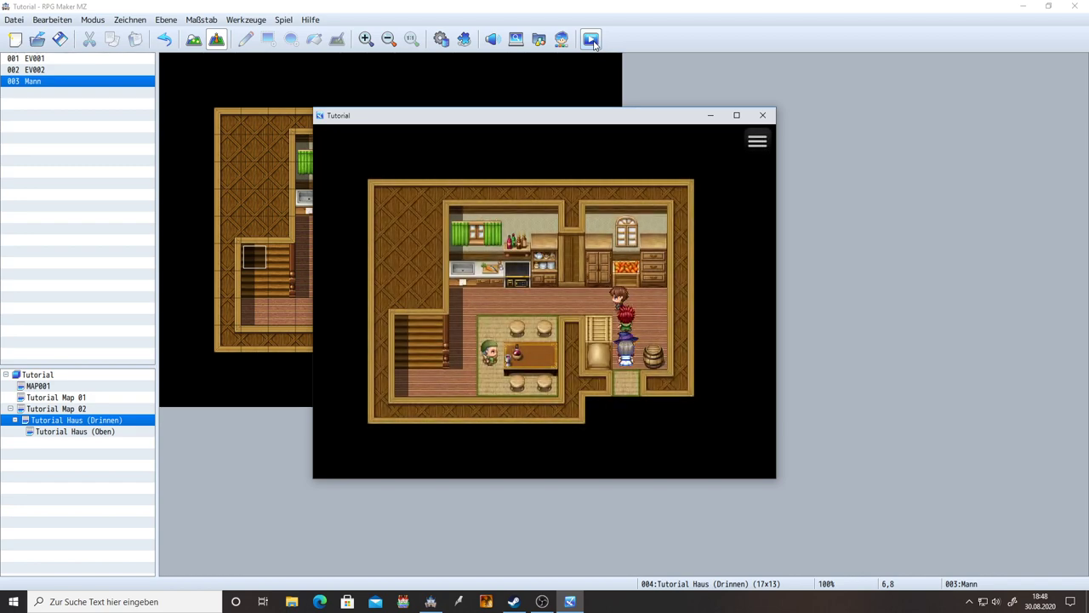
{"action": "key", "text": "Left"}
{"action": "key", "text": "Down"}
{"action": "key", "text": "Left"}
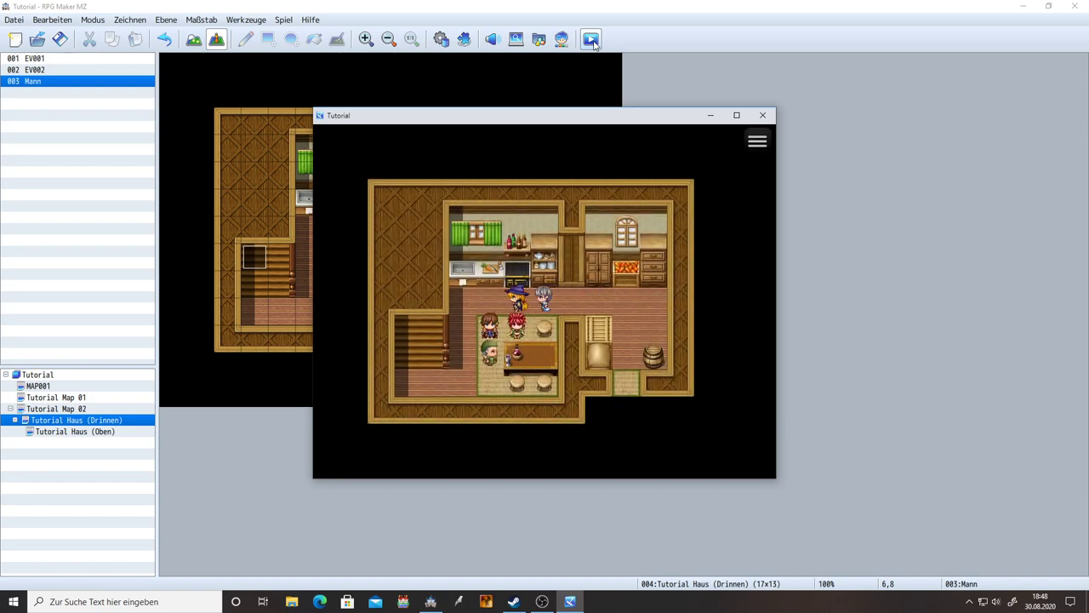
Step: Talk to the Mann at the table, answer Ja to give him the apple, and finish the dialogue
{"action": "key", "text": "Down"}
{"action": "key", "text": "Return"}
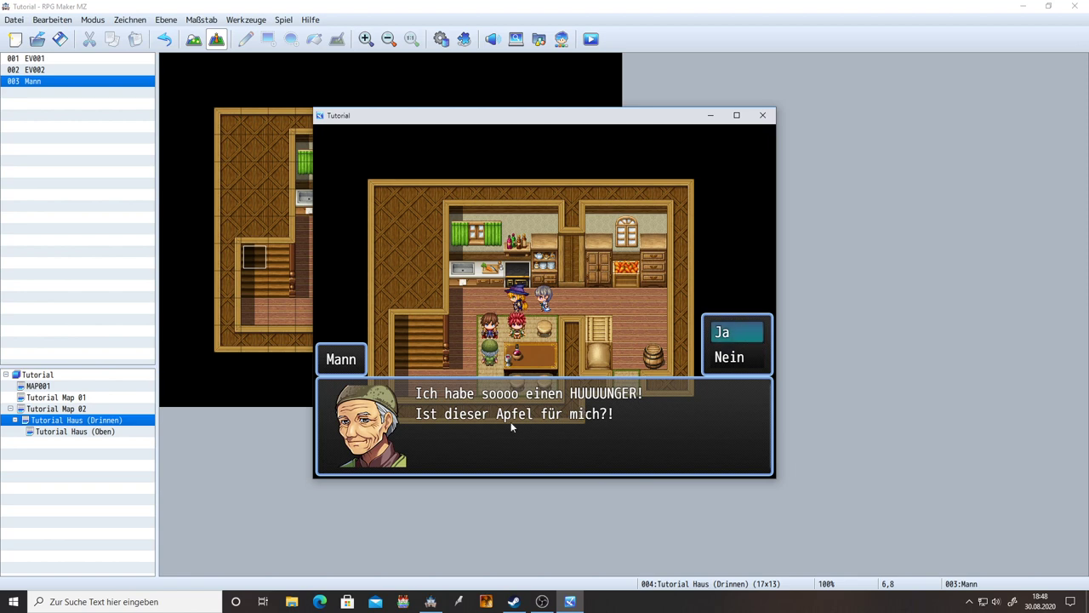
{"action": "left_click", "coordinate": [737, 333]}
{"action": "left_click", "coordinate": [427, 406]}
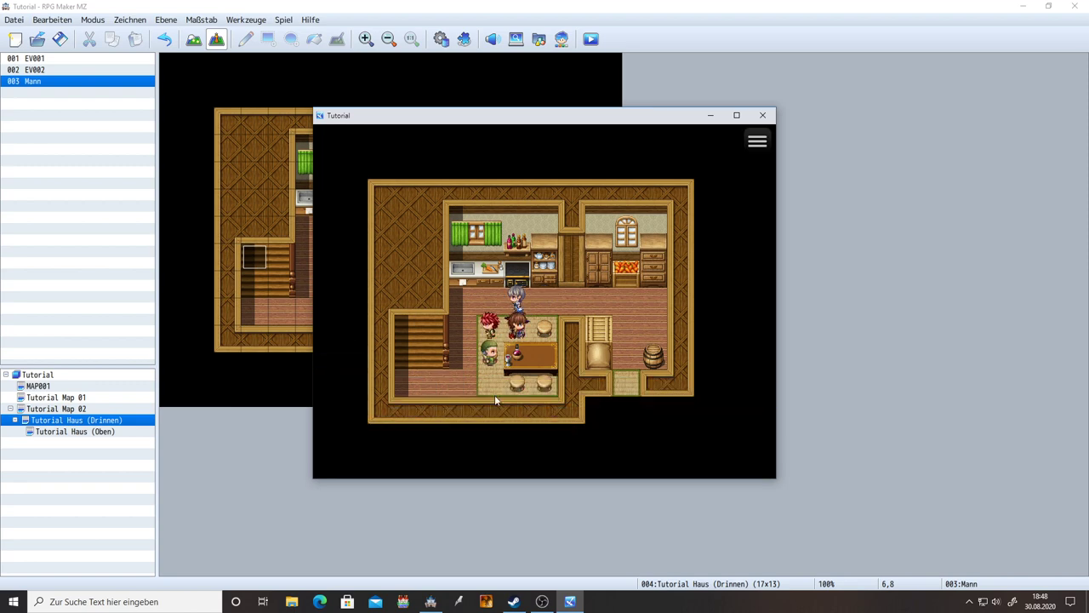
Step: Check the Gegenstand, Waffe, Rüstung and Schlüsselgegen. categories of the party's inventory for the apple, and end the playtest
{"action": "key", "text": "Escape"}
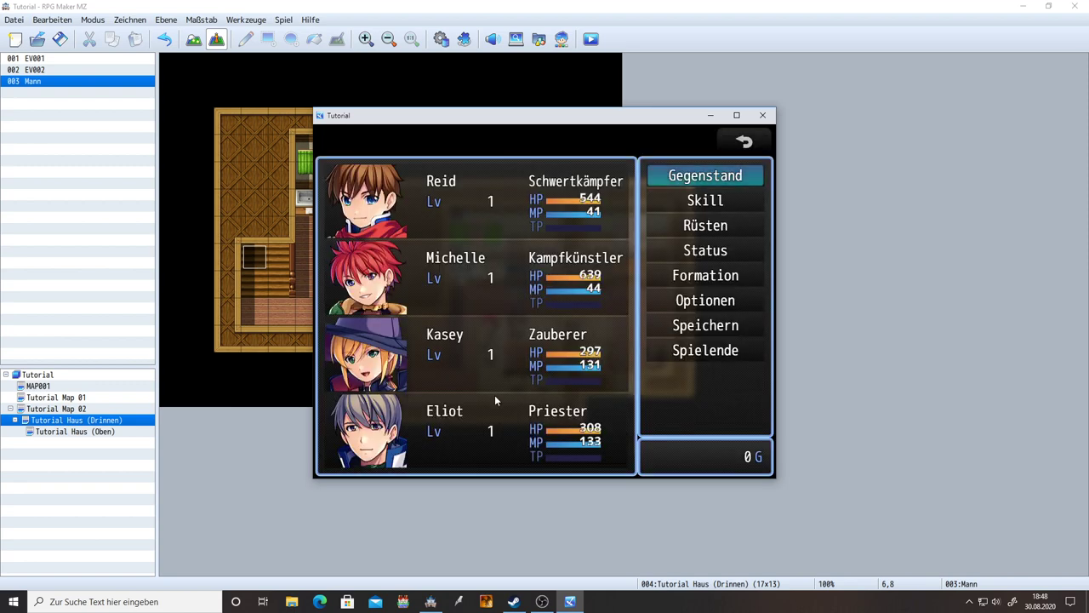
{"action": "key", "text": "Return"}
{"action": "key", "text": "Right"}
{"action": "key", "text": "Right"}
{"action": "key", "text": "Right"}
{"action": "key", "text": "Left"}
{"action": "key", "text": "Left"}
{"action": "key", "text": "Left"}
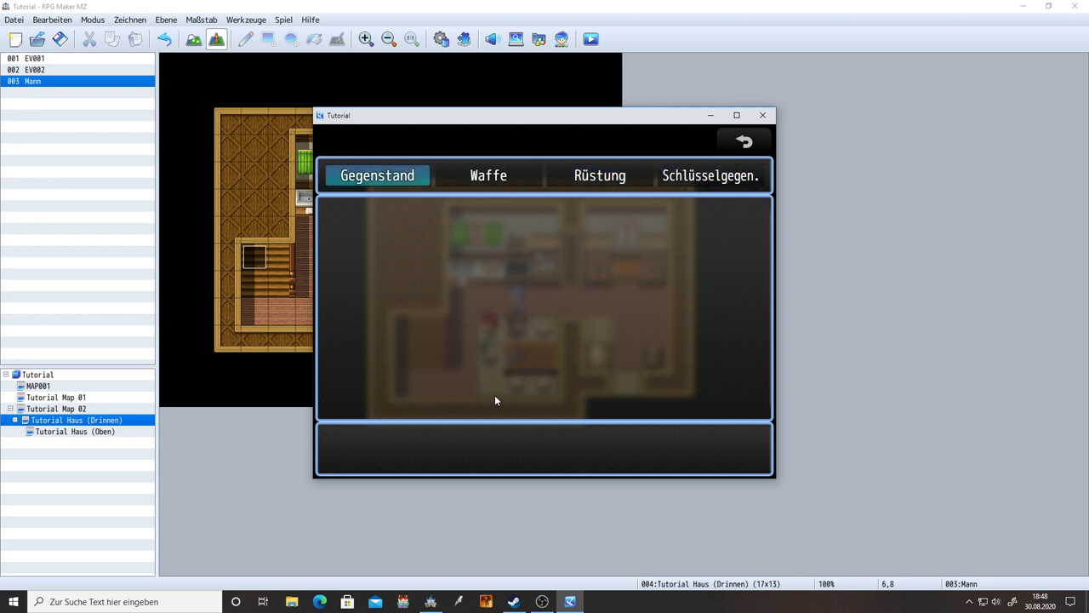
{"action": "key", "text": "Return"}
{"action": "key", "text": "Escape"}
{"action": "key", "text": "Right"}
{"action": "key", "text": "Right"}
{"action": "key", "text": "Left"}
{"action": "key", "text": "Left"}
{"action": "left_click", "coordinate": [763, 115]}
Step: Copy the Mann's "Danke für den Apfel." message from page 3 into page 2's Ja branch after Reid's reply, and apply the change
{"action": "double_click", "coordinate": [336, 288]}
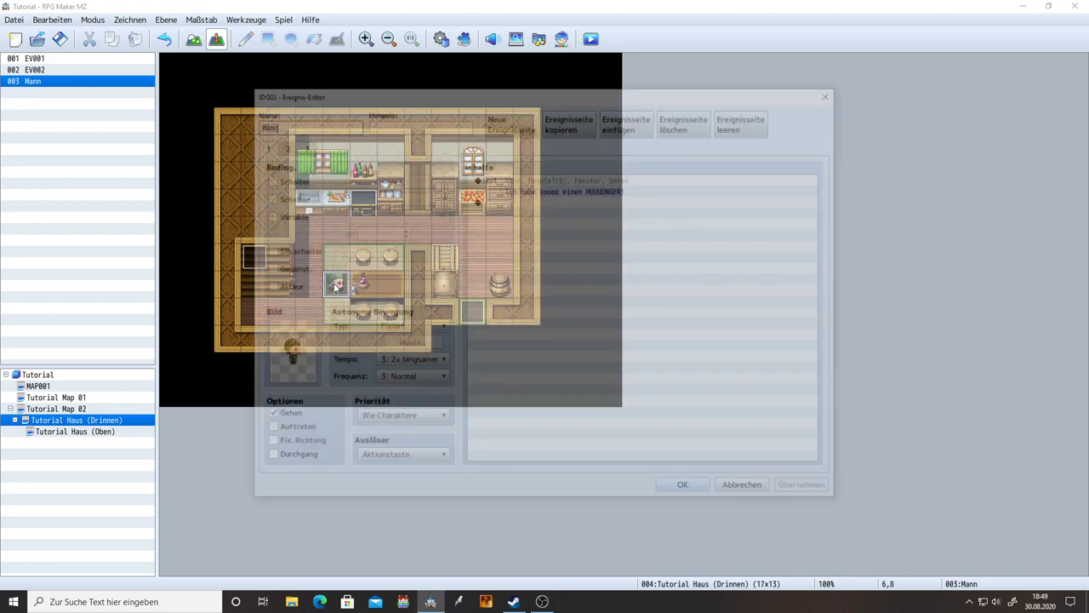
{"action": "left_click", "coordinate": [281, 146]}
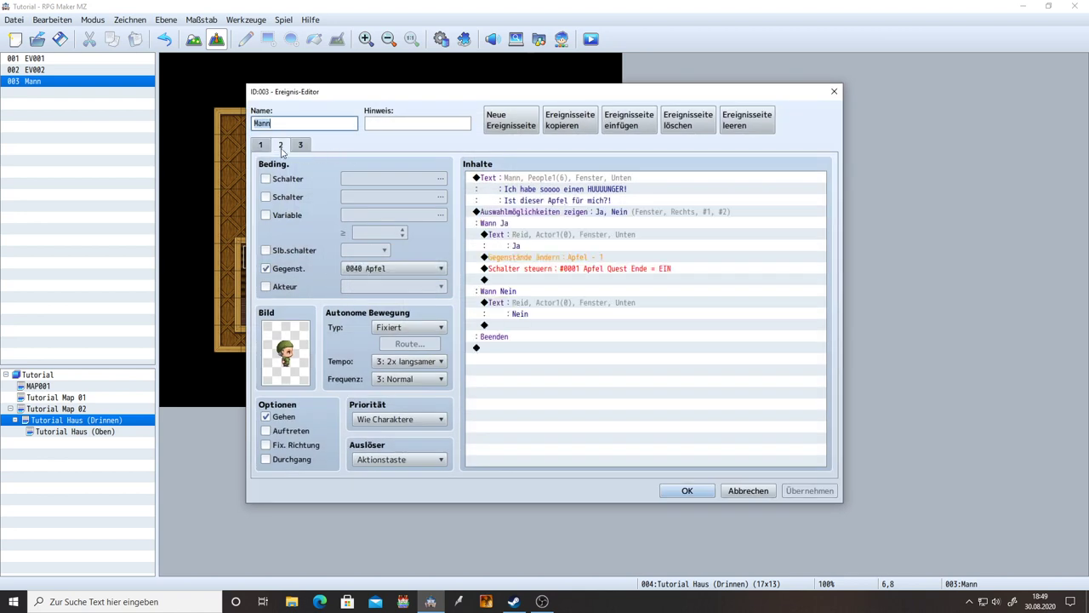
{"action": "left_click", "coordinate": [520, 260]}
{"action": "left_click", "coordinate": [519, 243]}
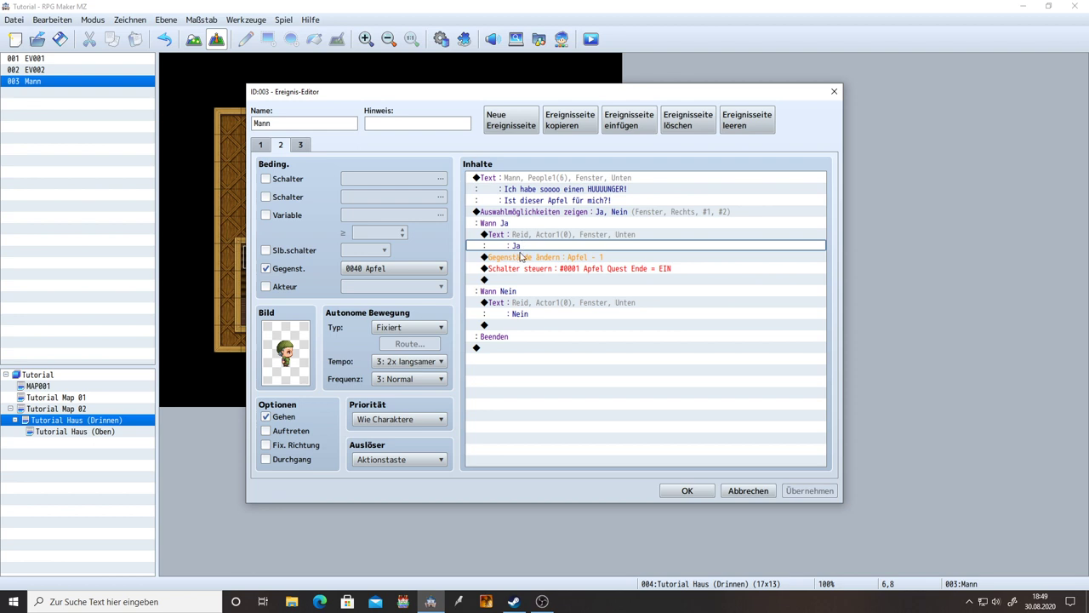
{"action": "left_click", "coordinate": [300, 147]}
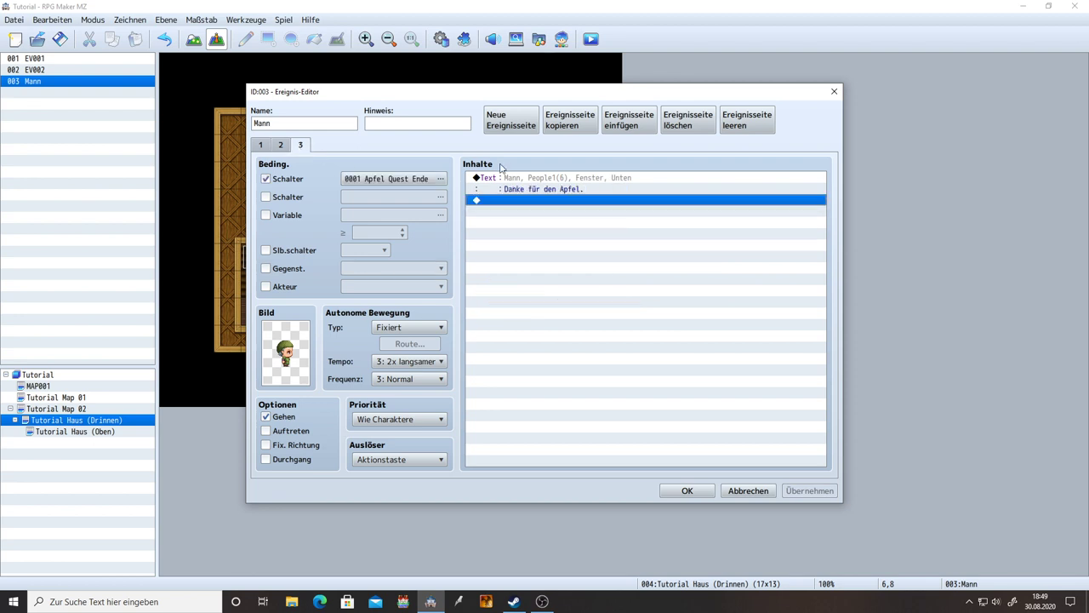
{"action": "left_click", "coordinate": [520, 177]}
{"action": "left_click", "coordinate": [281, 145]}
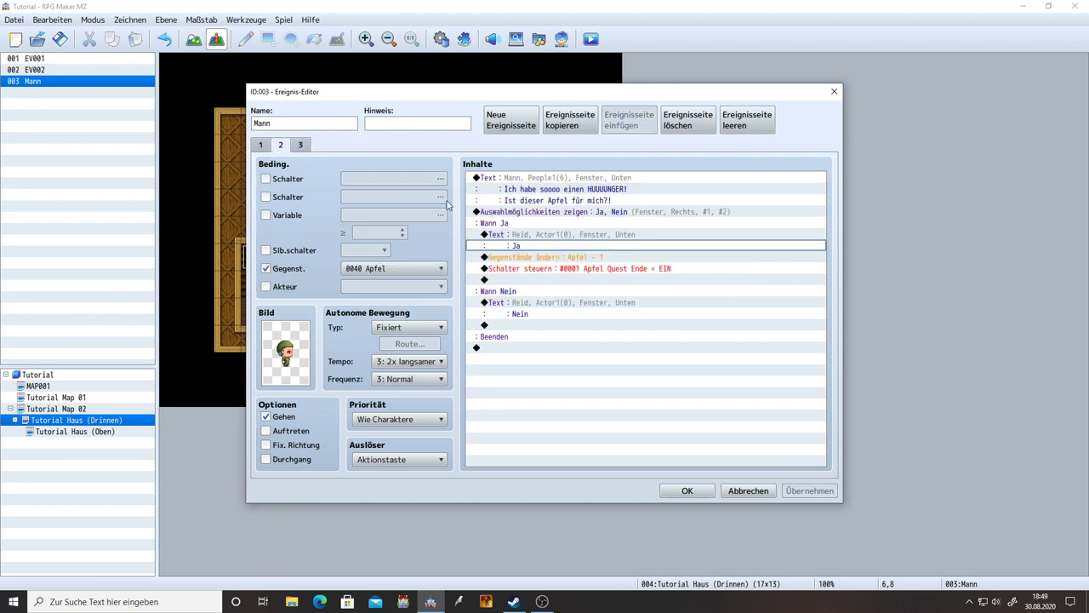
{"action": "key", "text": "ctrl+v"}
{"action": "left_click", "coordinate": [809, 491]}
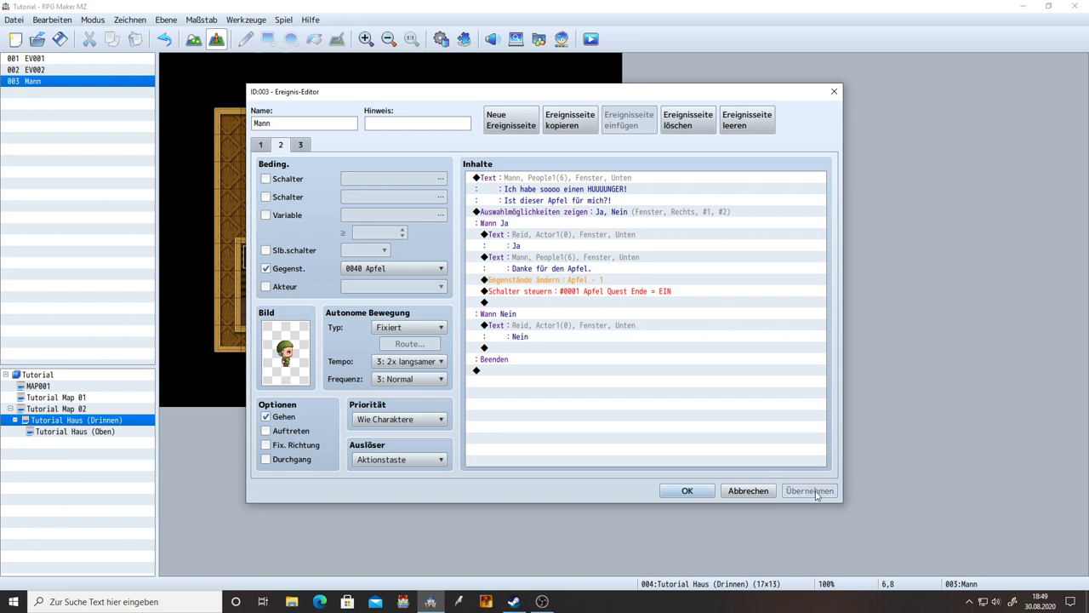
{"action": "left_click", "coordinate": [541, 281]}
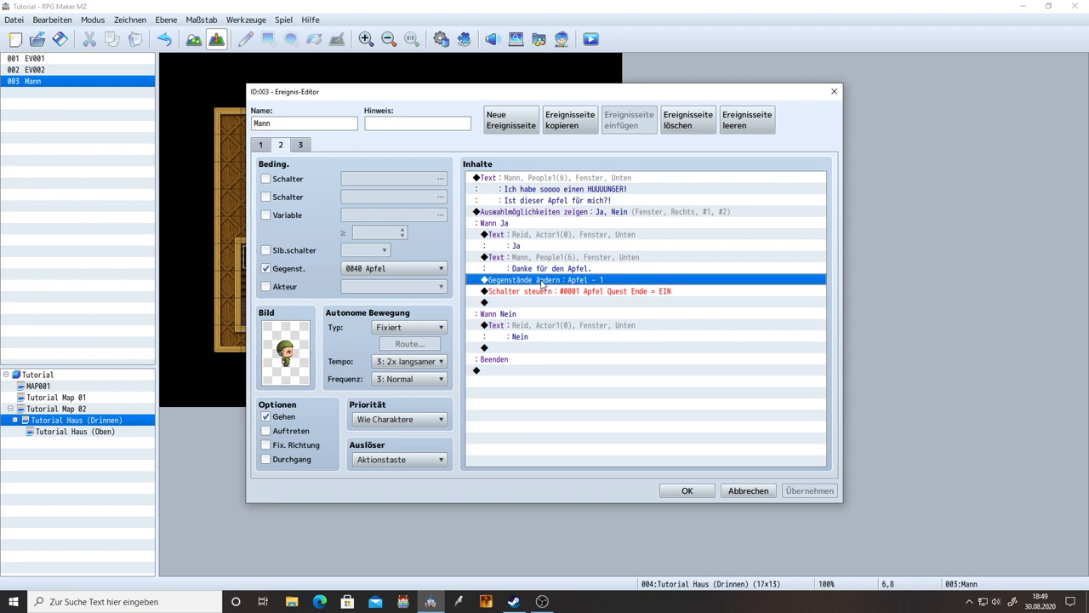
{"action": "key", "text": "Insert"}
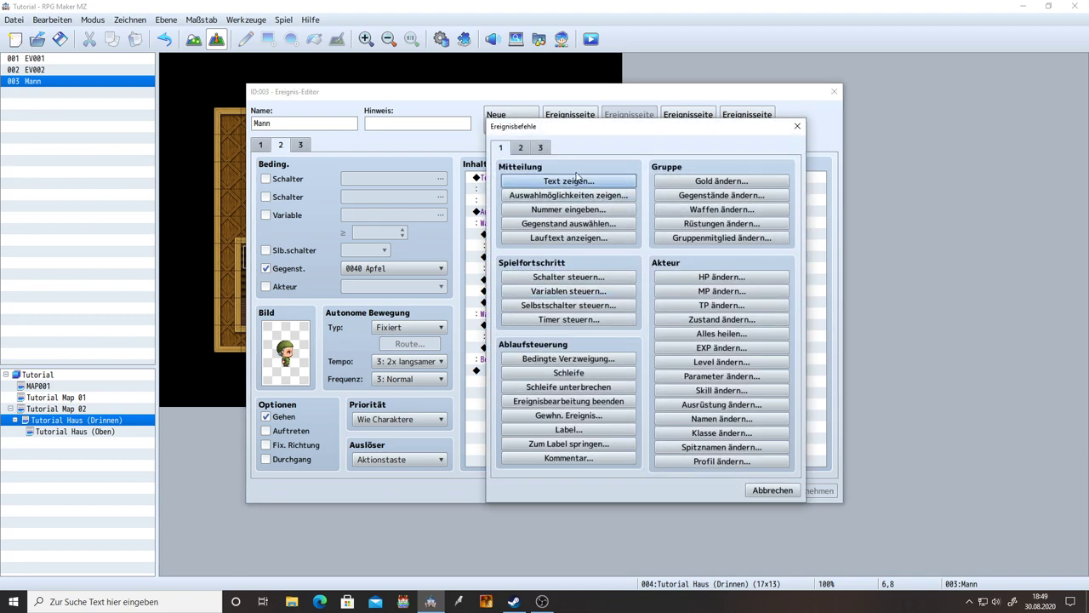
{"action": "left_click", "coordinate": [797, 126]}
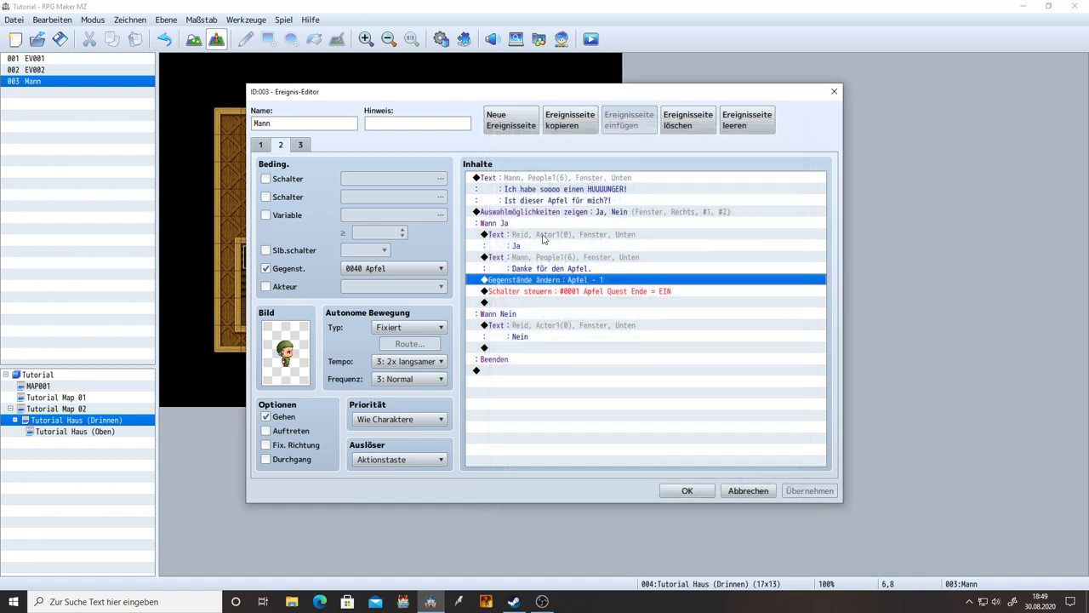
Step: Begin a Text zeigen command above the thank-you message in the Ja branch with the text "Ein Apfel entfernt."
{"action": "left_click", "coordinate": [542, 258]}
{"action": "key", "text": "Insert"}
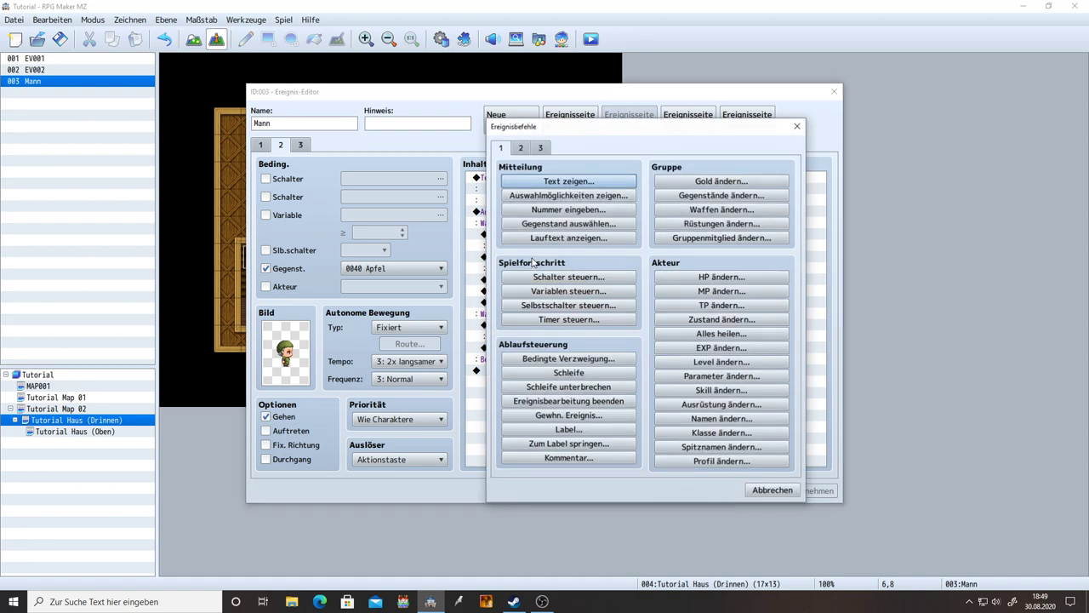
{"action": "left_click", "coordinate": [540, 183]}
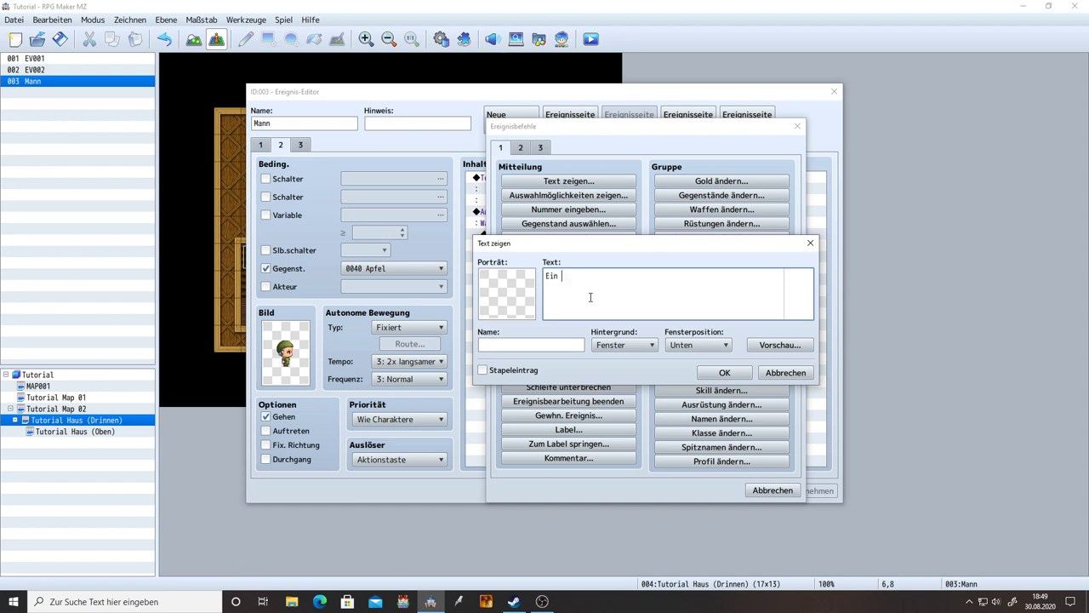
{"action": "type", "text": "Ein Apfel entfe"}
{"action": "key", "text": "BackSpace"}
{"action": "key", "text": "BackSpace"}
{"action": "type", "text": "übergebe"}
{"action": "key", "text": "BackSpace"}
{"action": "key", "text": "BackSpace"}
{"action": "key", "text": "BackSpace"}
{"action": "key", "text": "BackSpace"}
{"action": "key", "text": "BackSpace"}
{"action": "key", "text": "BackSpace"}
{"action": "key", "text": "BackSpace"}
Step: Insert the red text colour code \c[2] directly before the word Apfel in the message
{"action": "type", "text": "\\c["}
{"action": "right_click", "coordinate": [573, 278]}
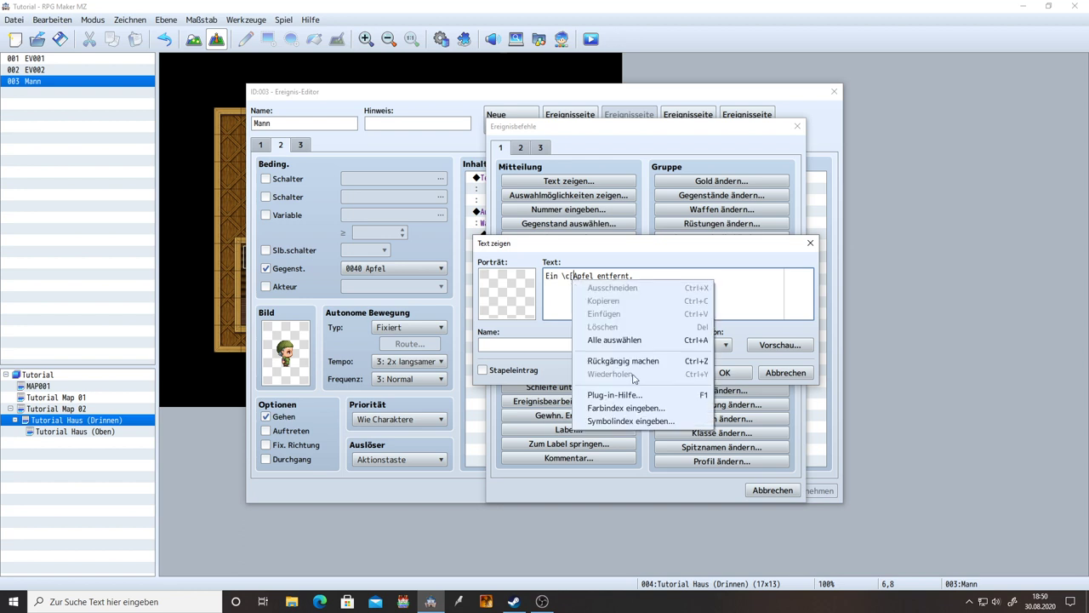
{"action": "left_click", "coordinate": [656, 409]}
{"action": "double_click", "coordinate": [612, 288]}
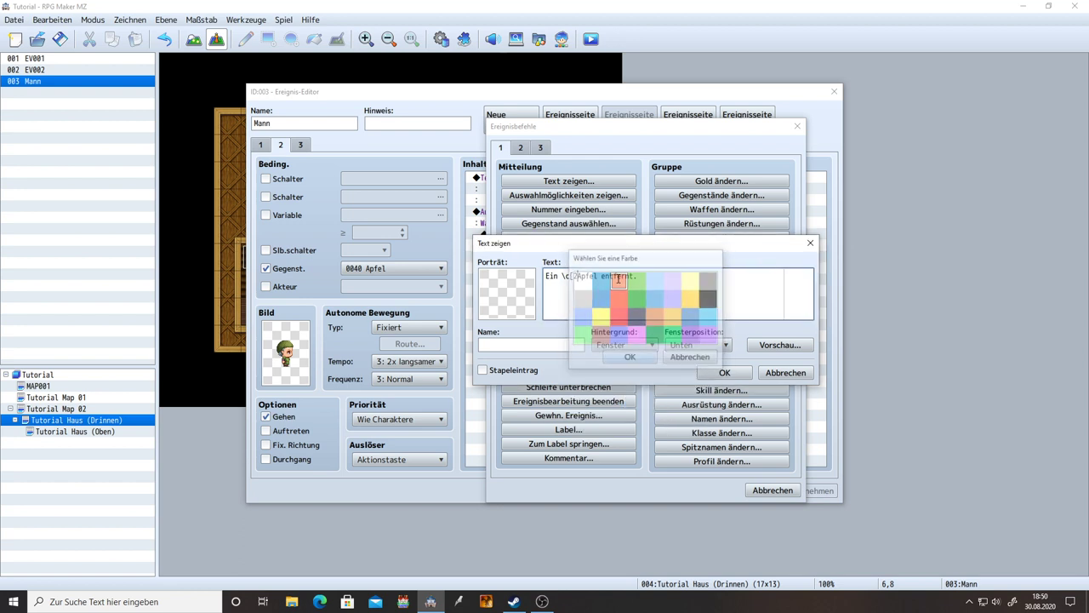
{"action": "type", "text": "]"}
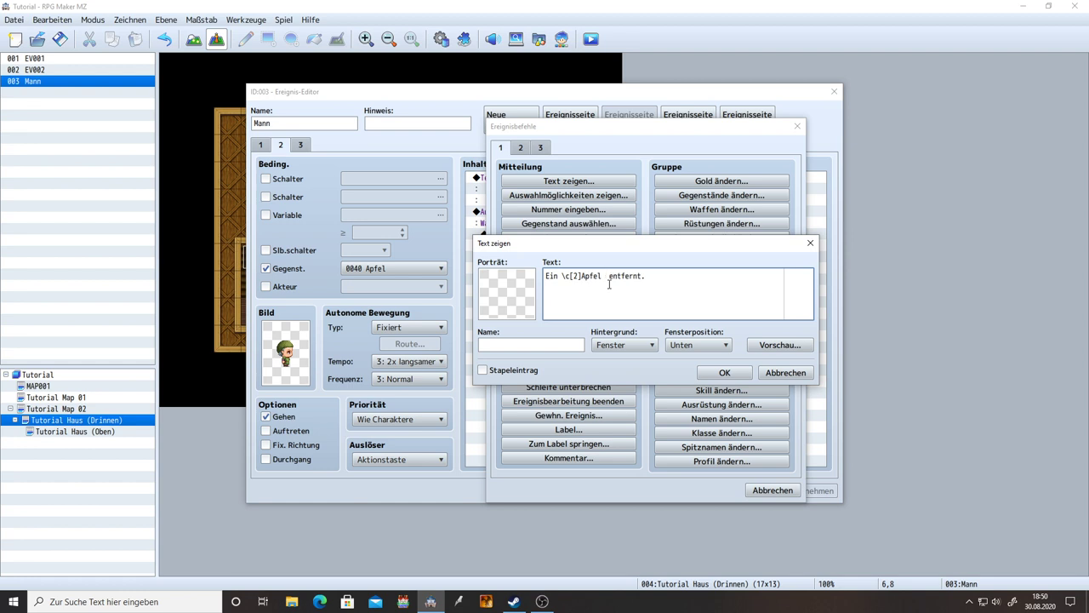
Step: Insert the apple icon code \I[265] after the word Apfel, followed by the colour reset code \c[0]
{"action": "type", "text": "\\I["}
{"action": "right_click", "coordinate": [616, 278]}
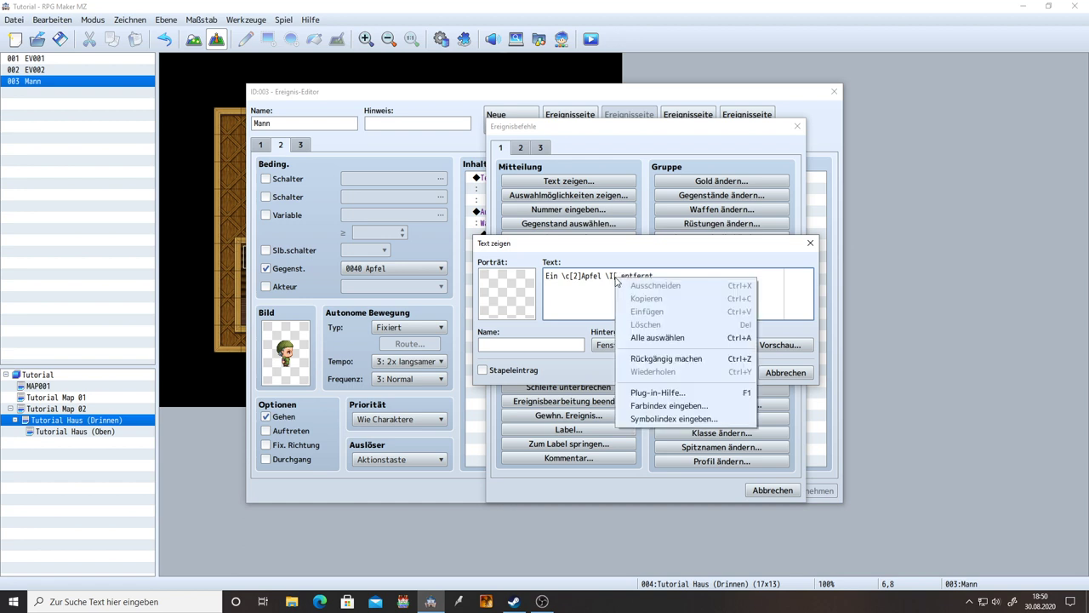
{"action": "left_click", "coordinate": [678, 420]}
{"action": "scroll", "coordinate": [668, 412], "scroll_direction": "down", "scroll_amount": 2}
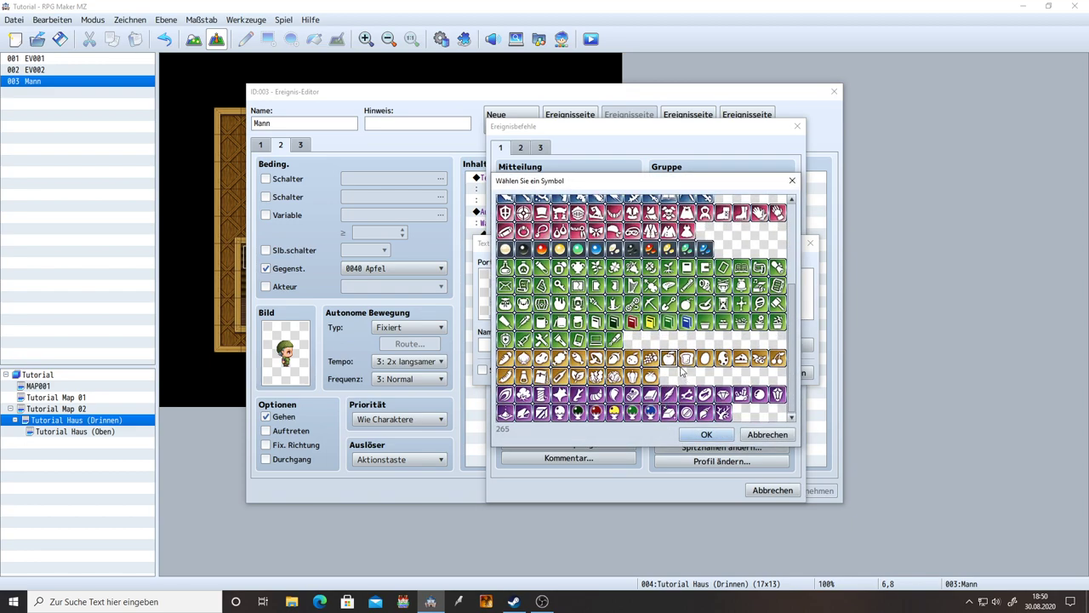
{"action": "double_click", "coordinate": [669, 359]}
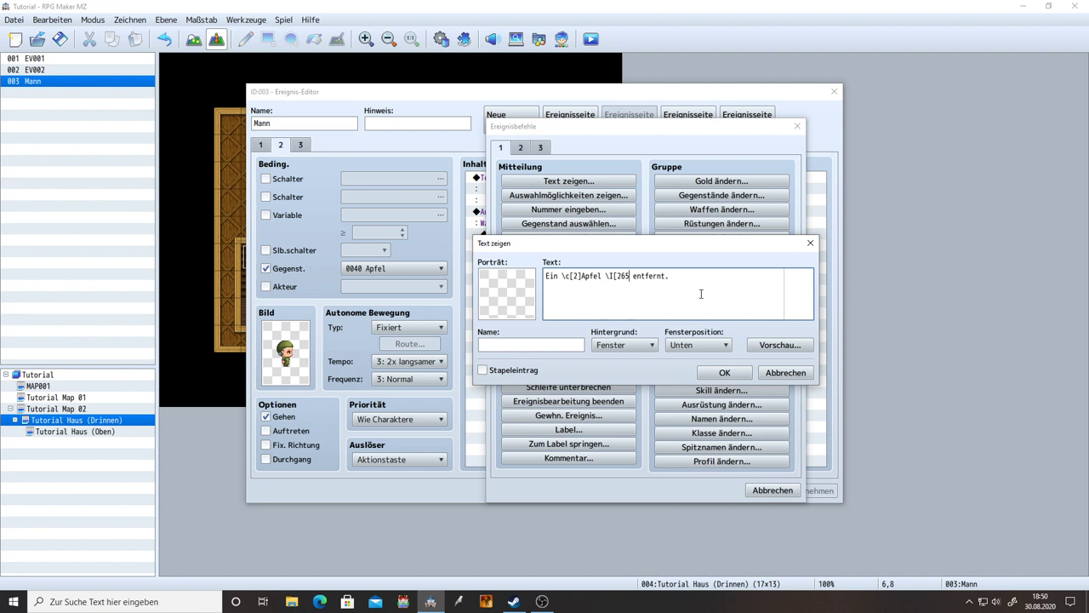
{"action": "type", "text": "]\\c["}
{"action": "type", "text": "0]"}
Step: Preview the apple-removal message, confirm it, and save and close the Mann event
{"action": "key", "text": "F5"}
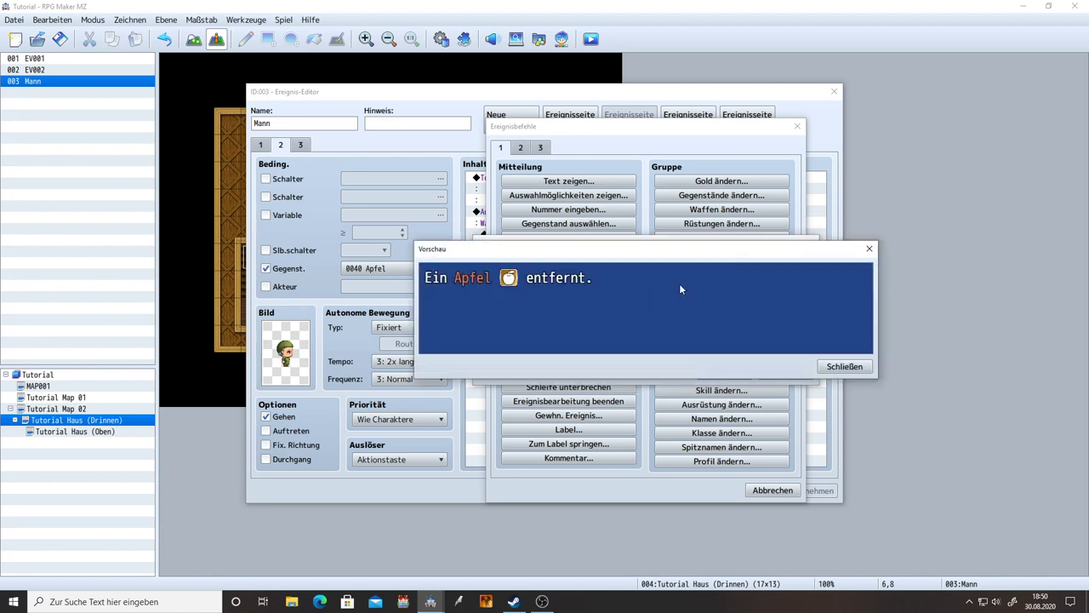
{"action": "left_click", "coordinate": [870, 367]}
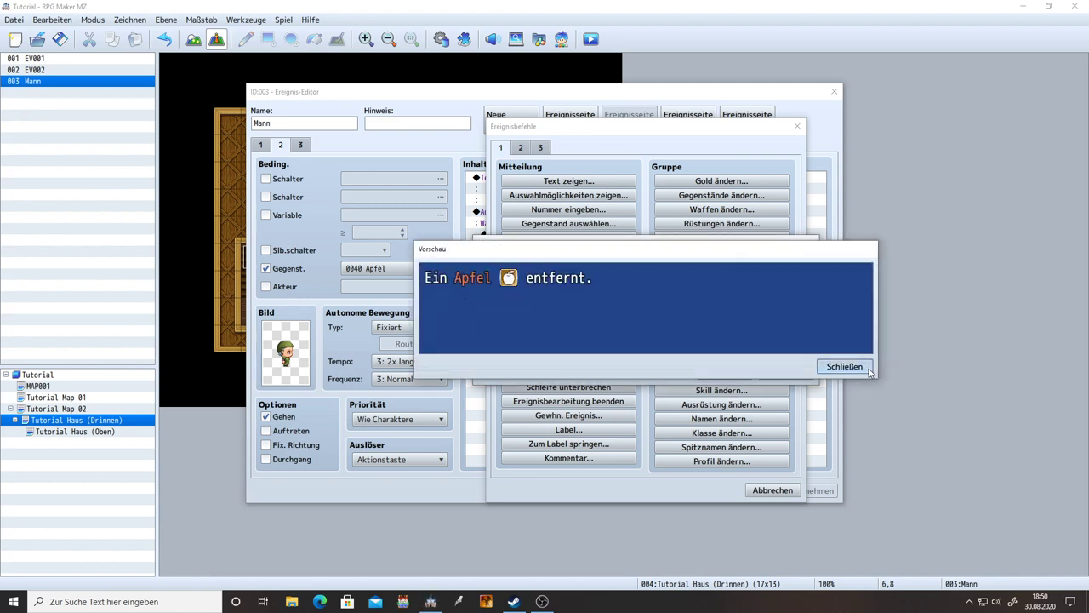
{"action": "left_click", "coordinate": [725, 370]}
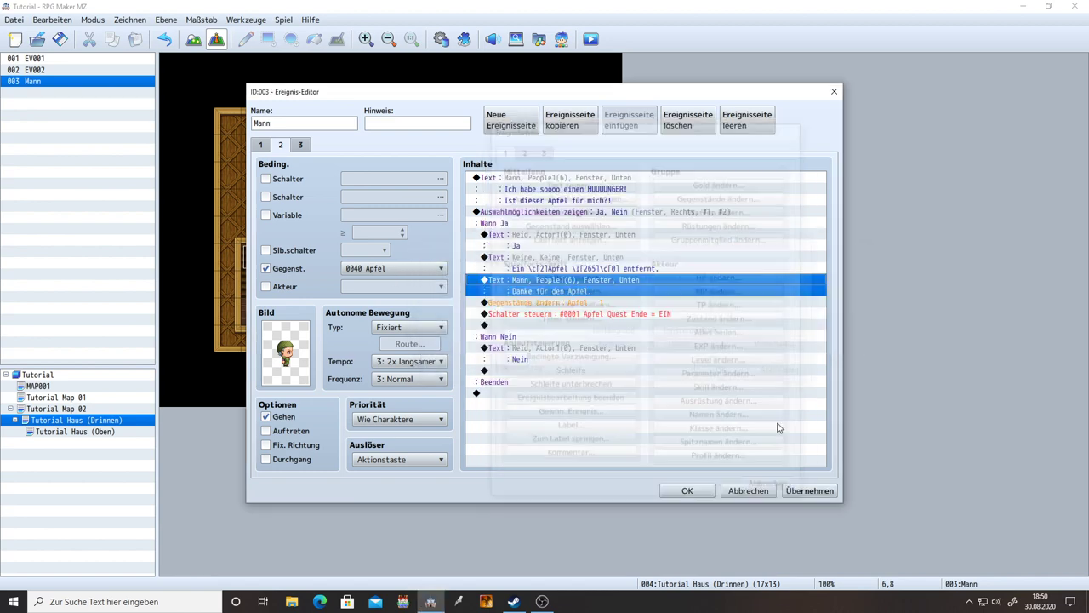
{"action": "left_click", "coordinate": [810, 491]}
{"action": "left_click", "coordinate": [705, 492]}
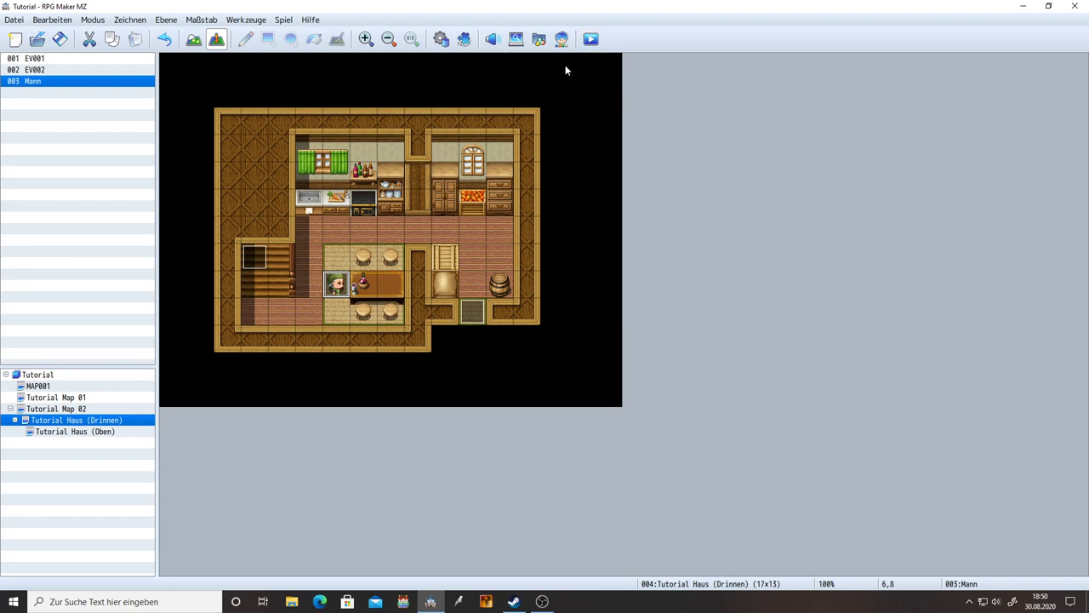
Step: Start a new playtest and continue from the save Datei 1
{"action": "left_click", "coordinate": [591, 39]}
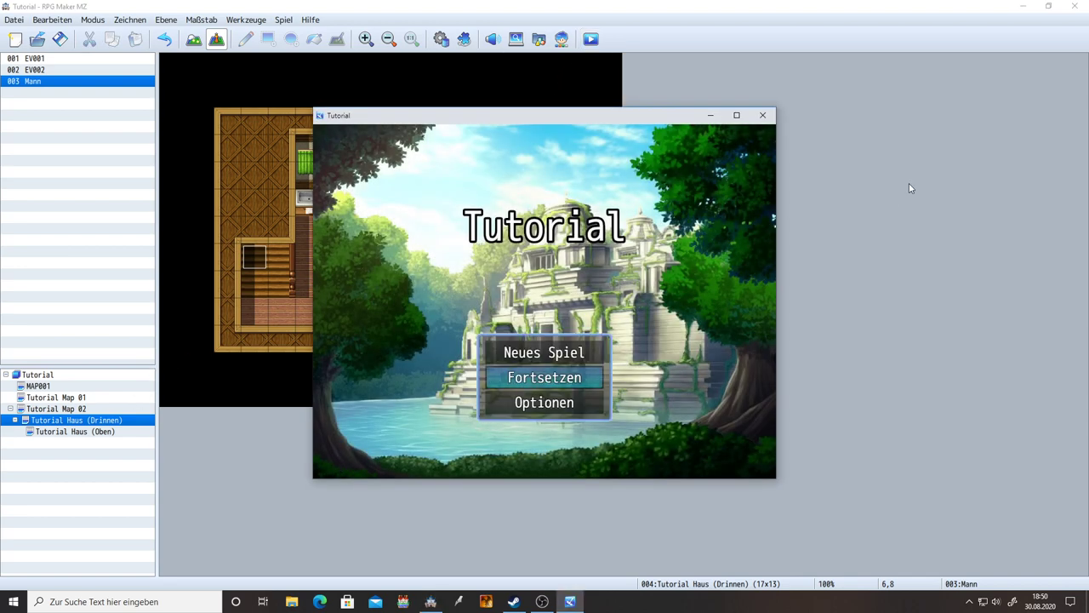
{"action": "key", "text": "Up"}
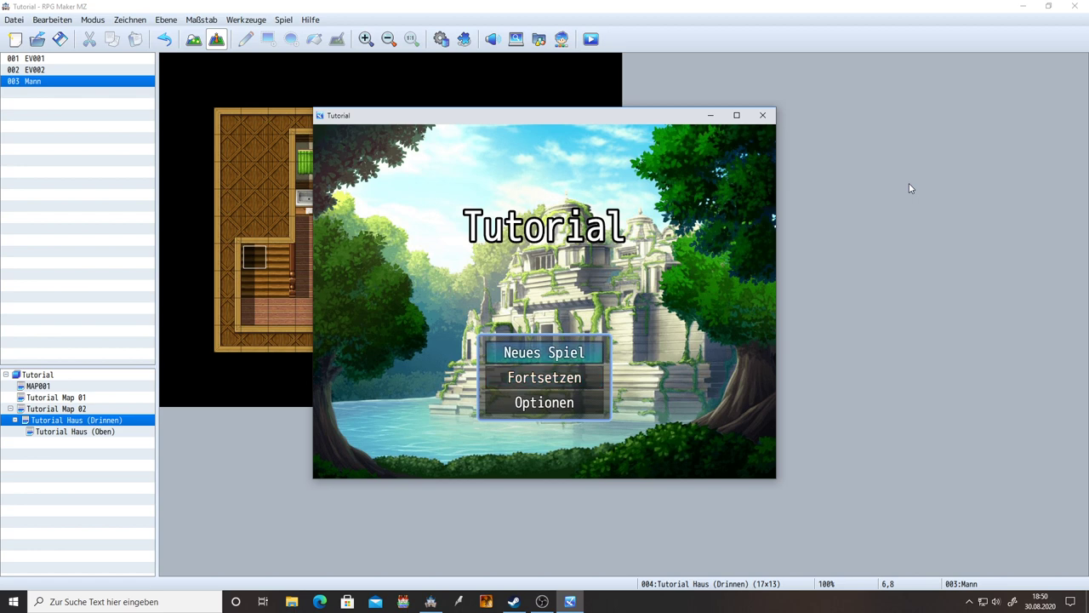
{"action": "key", "text": "Down"}
{"action": "key", "text": "Return"}
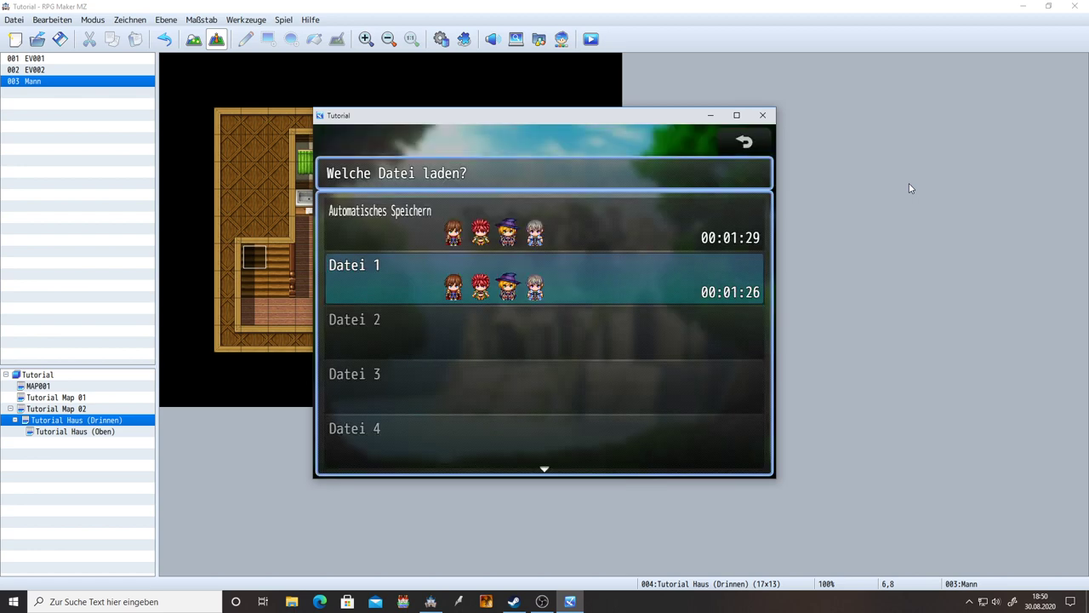
{"action": "key", "text": "Return"}
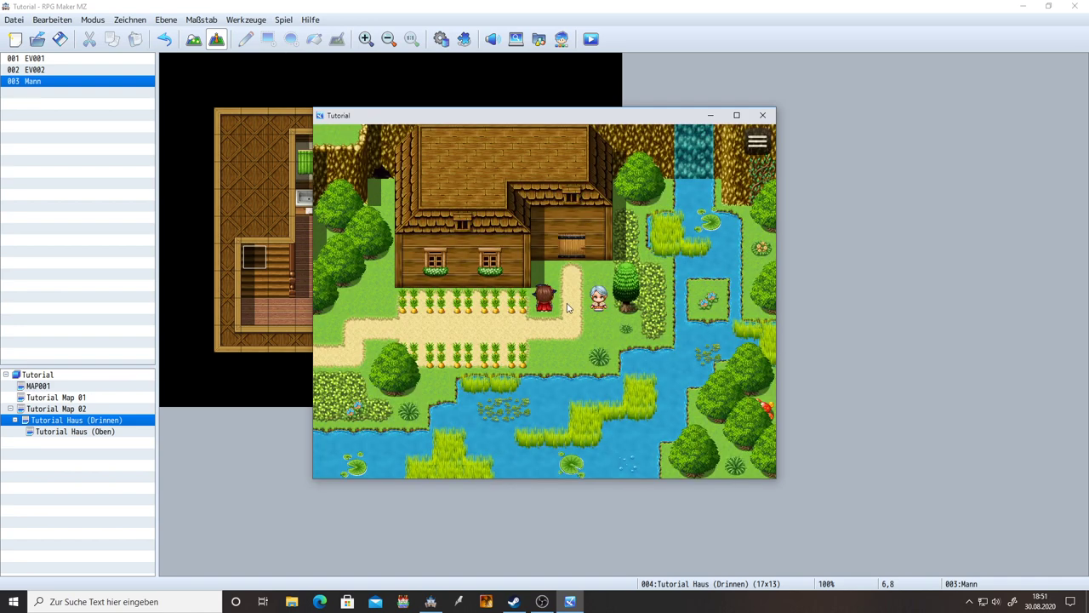
Step: Walk the party around the white-haired character and the round tree outside the house
{"action": "left_click", "coordinate": [599, 307]}
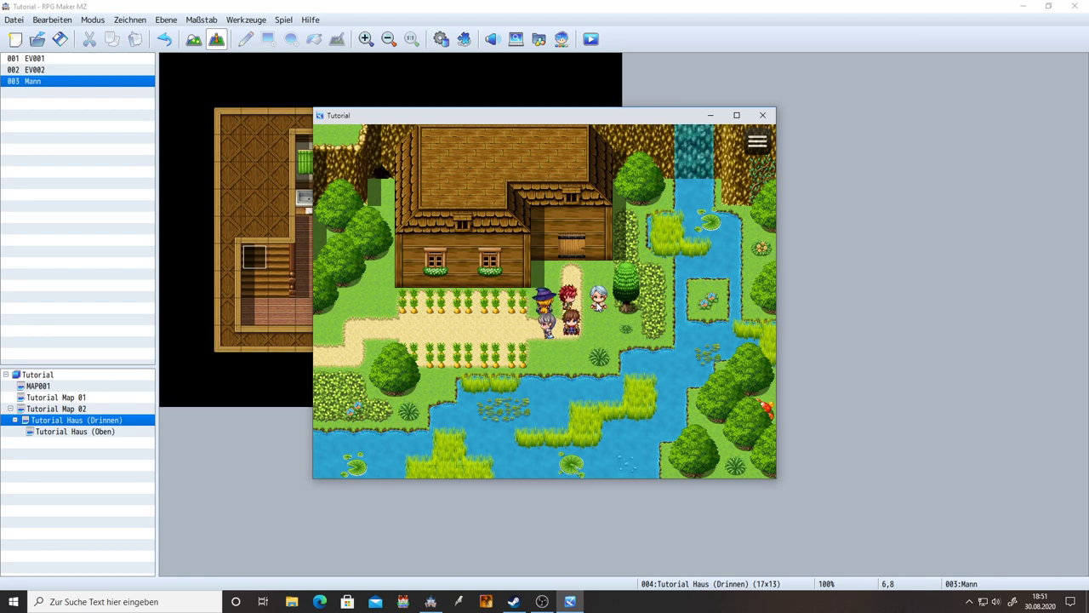
{"action": "key", "text": "Down"}
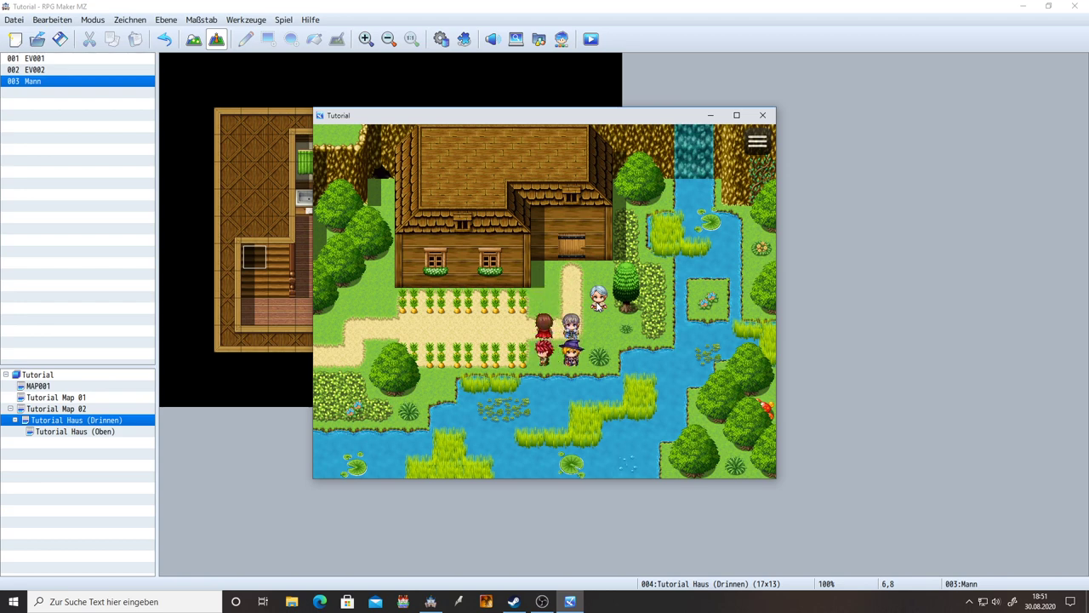
{"action": "left_click", "coordinate": [599, 306]}
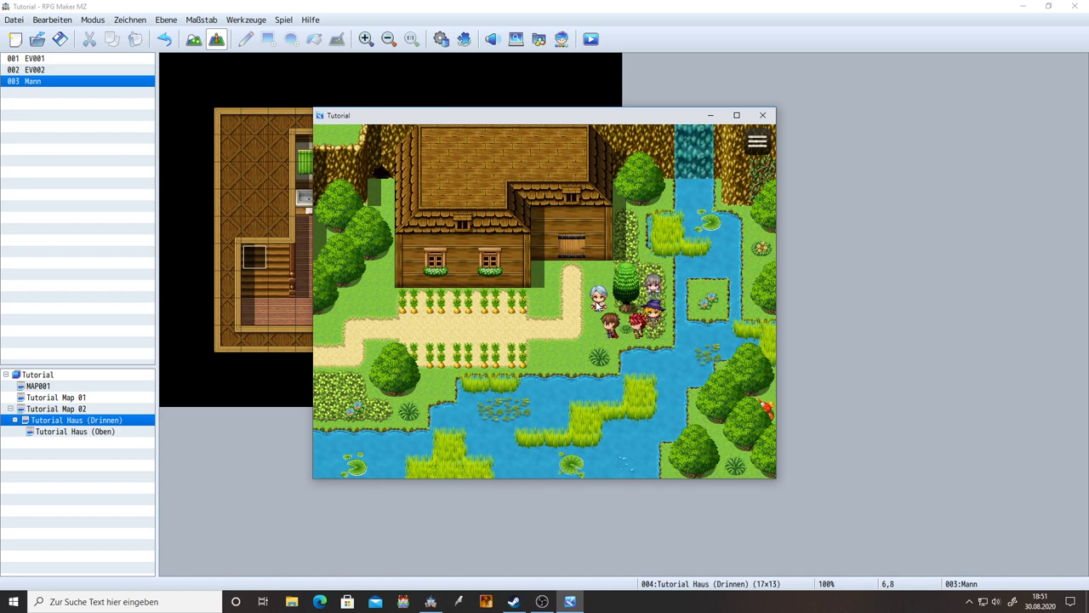
{"action": "key", "text": "Left"}
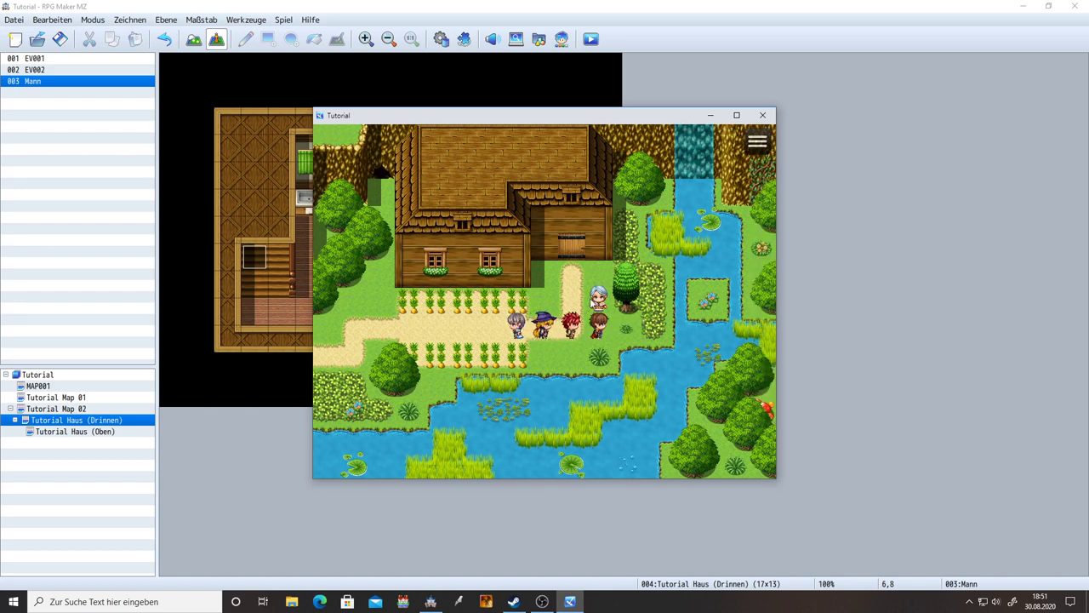
{"action": "key", "text": "Right"}
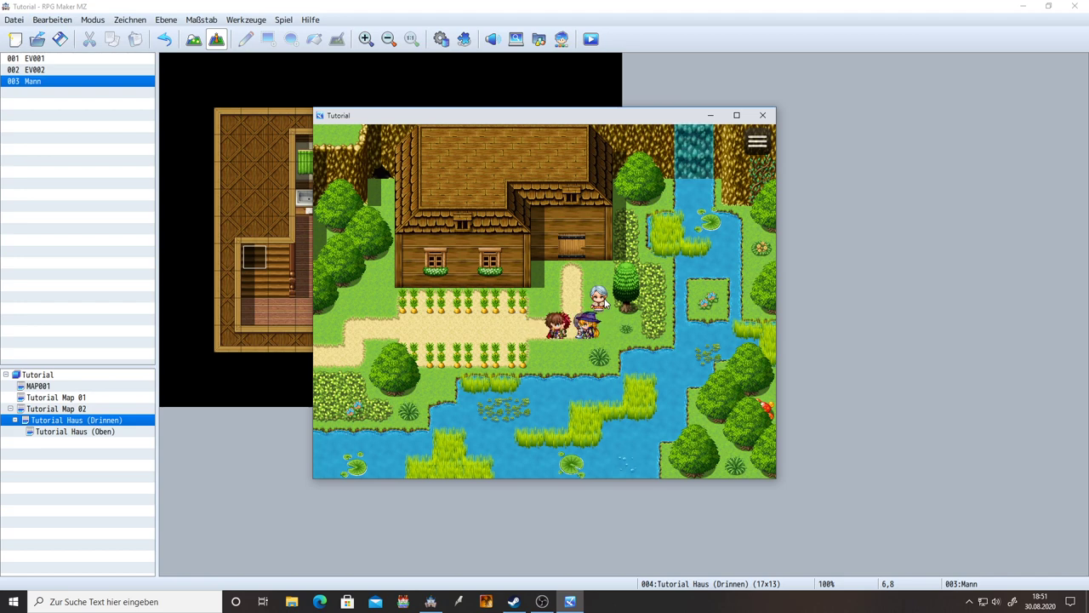
{"action": "key", "text": "Up"}
{"action": "key", "text": "Right"}
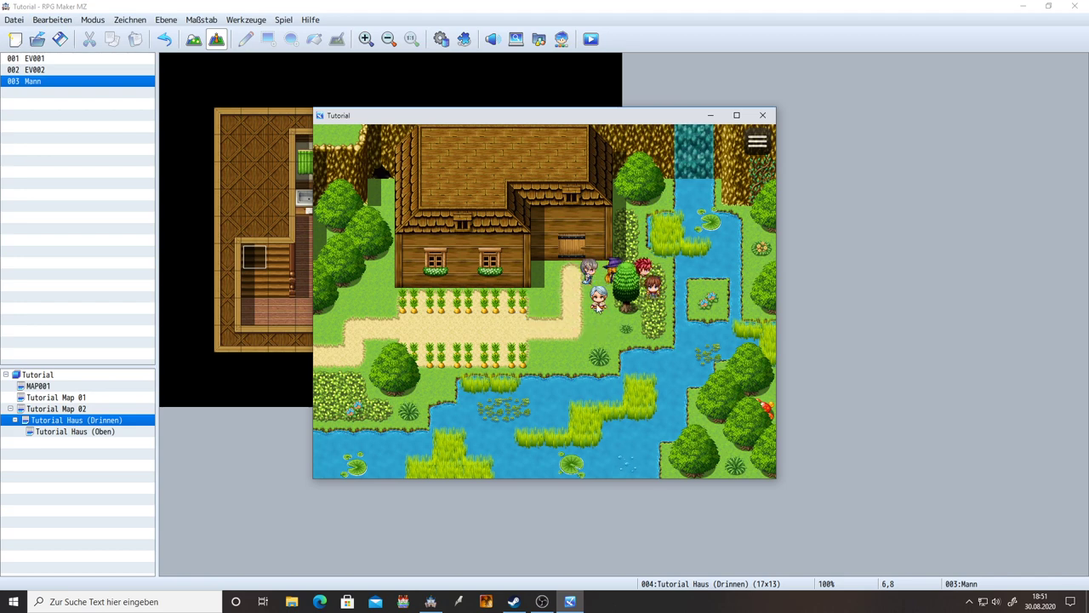
Step: Lead the party around the Frau and the round tree, ending on the path before the house door
{"action": "key", "text": "Down"}
{"action": "key", "text": "Left"}
{"action": "key", "text": "Up"}
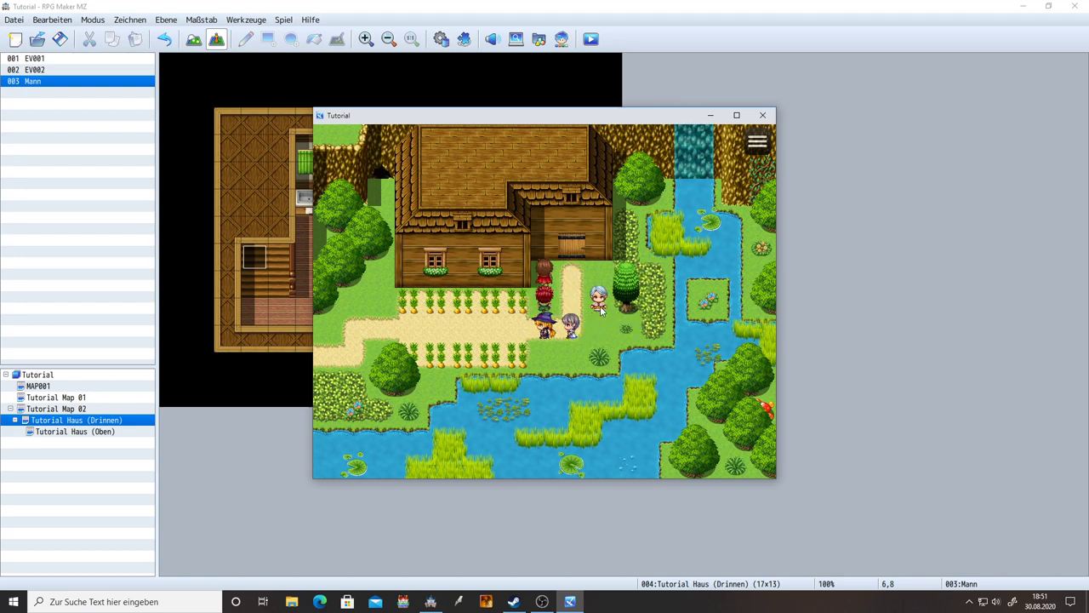
{"action": "key", "text": "Right"}
{"action": "key", "text": "Down"}
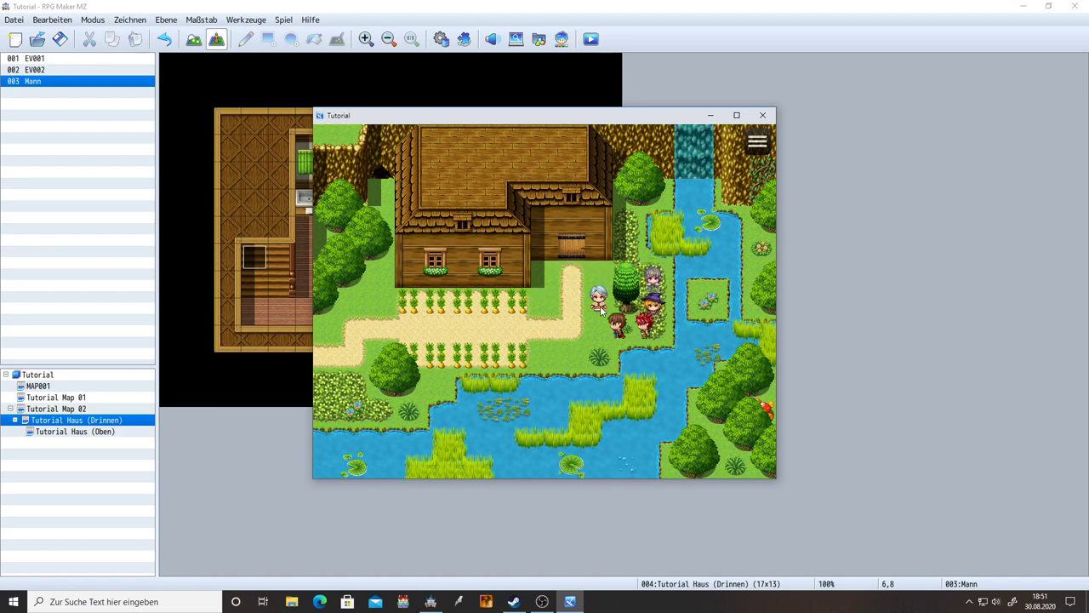
{"action": "key", "text": "Left"}
{"action": "key", "text": "Up"}
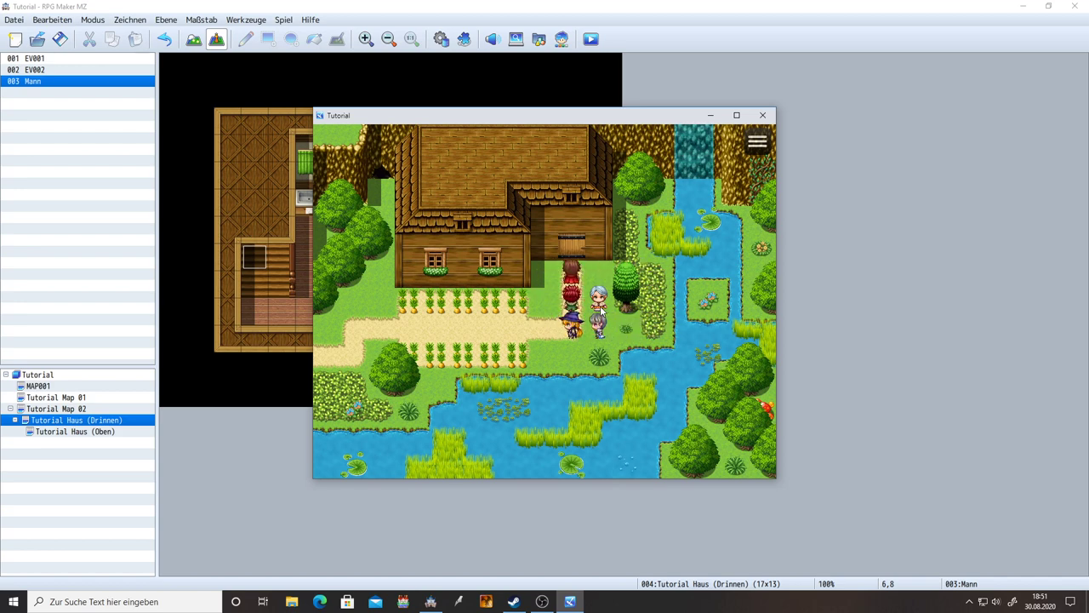
{"action": "key", "text": "Right"}
{"action": "key", "text": "Right"}
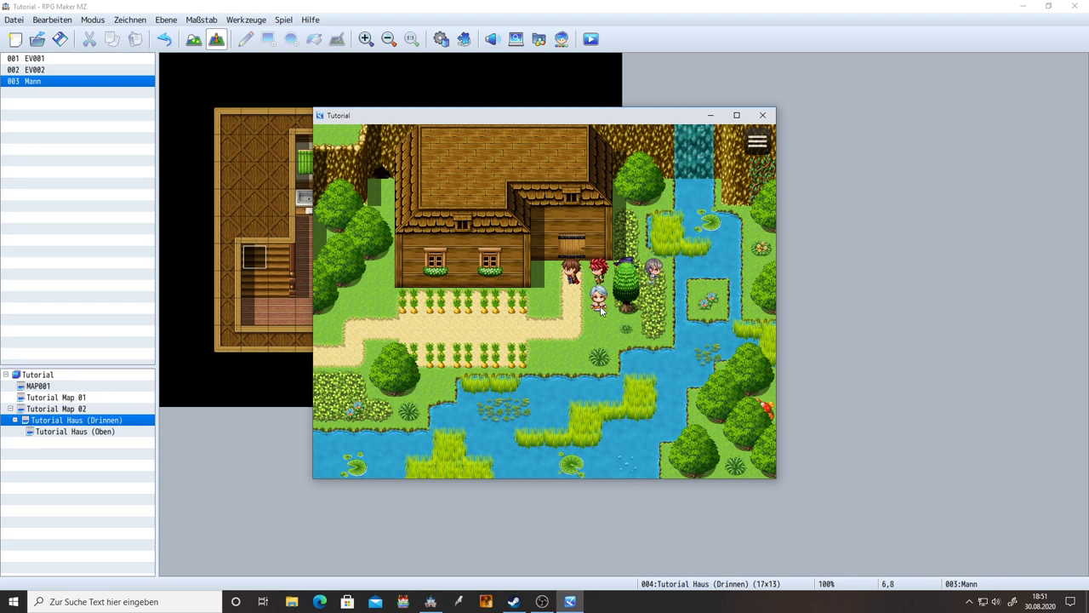
Step: Enter the house, talk to the hungry Mann, answer Ja to give him the apple, and go through the remaining messages
{"action": "key", "text": "Up"}
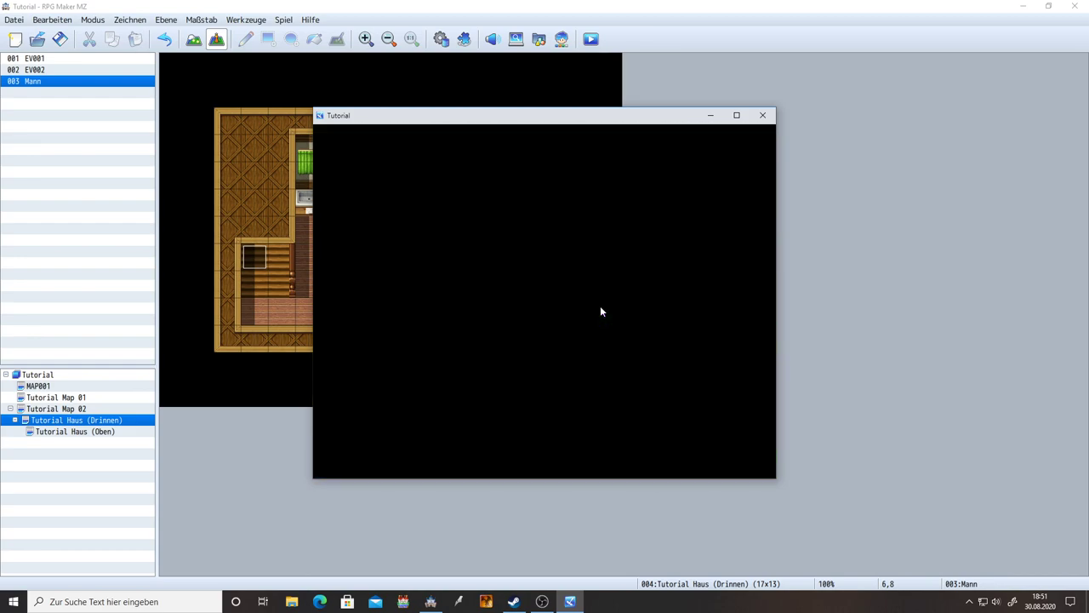
{"action": "key", "text": "Up"}
{"action": "key", "text": "Left"}
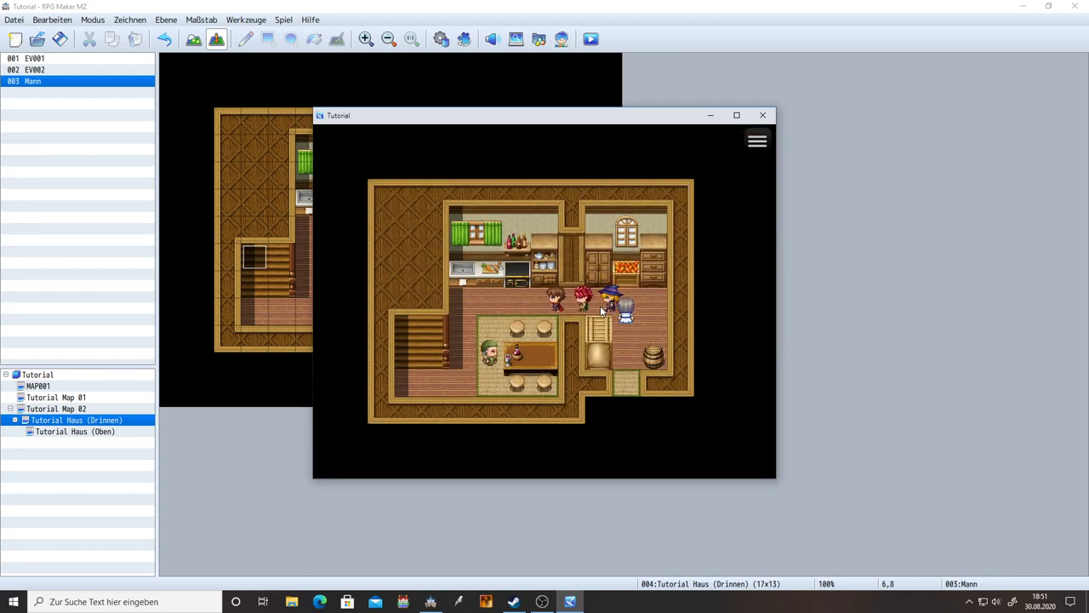
{"action": "key", "text": "Left"}
{"action": "key", "text": "Down"}
{"action": "key", "text": "Return"}
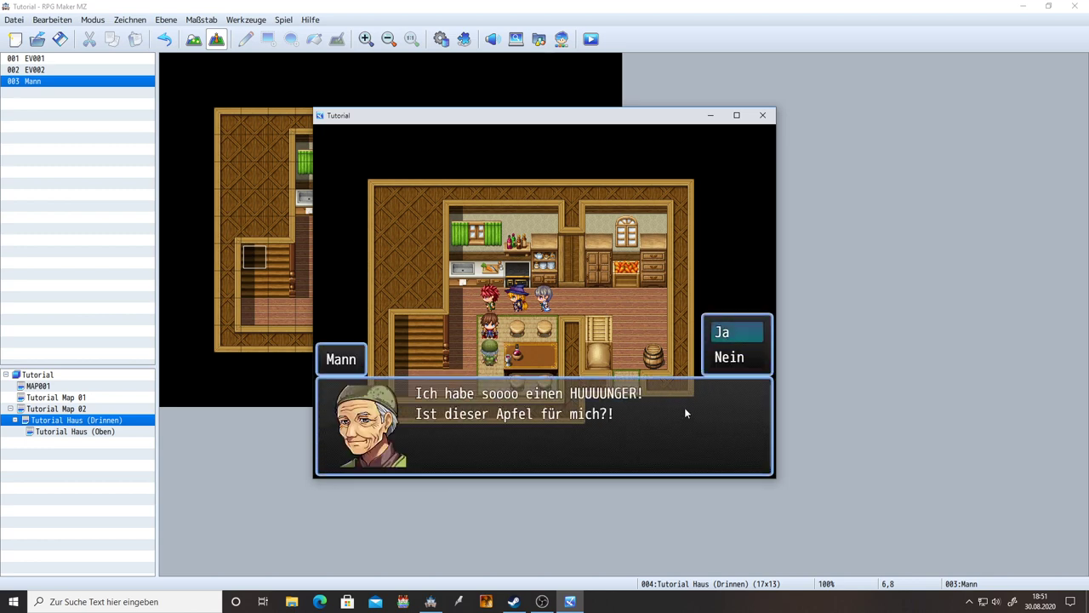
{"action": "key", "text": "Return"}
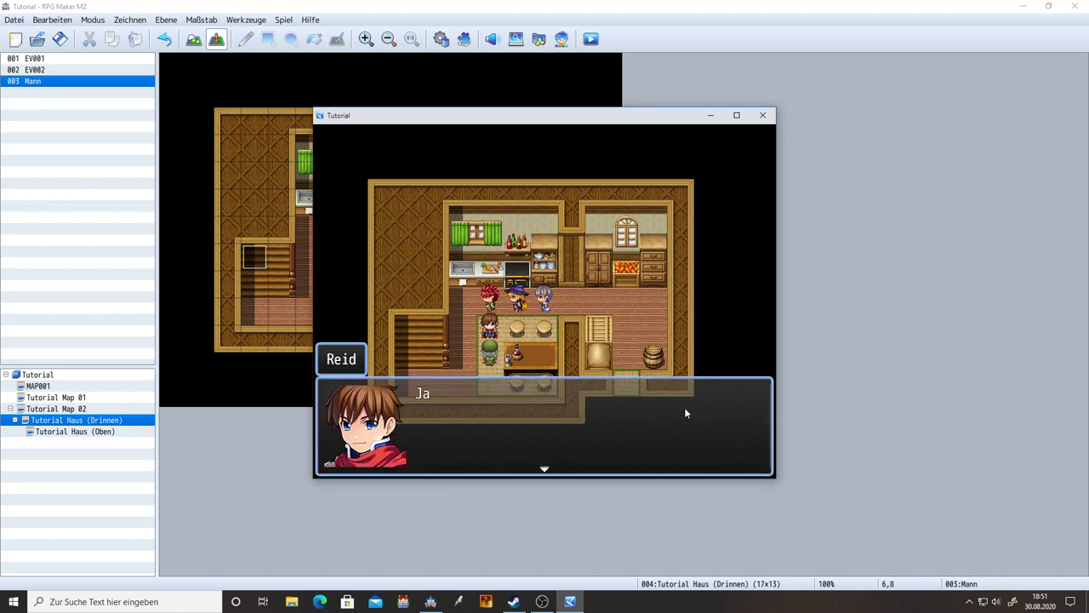
{"action": "key", "text": "Return"}
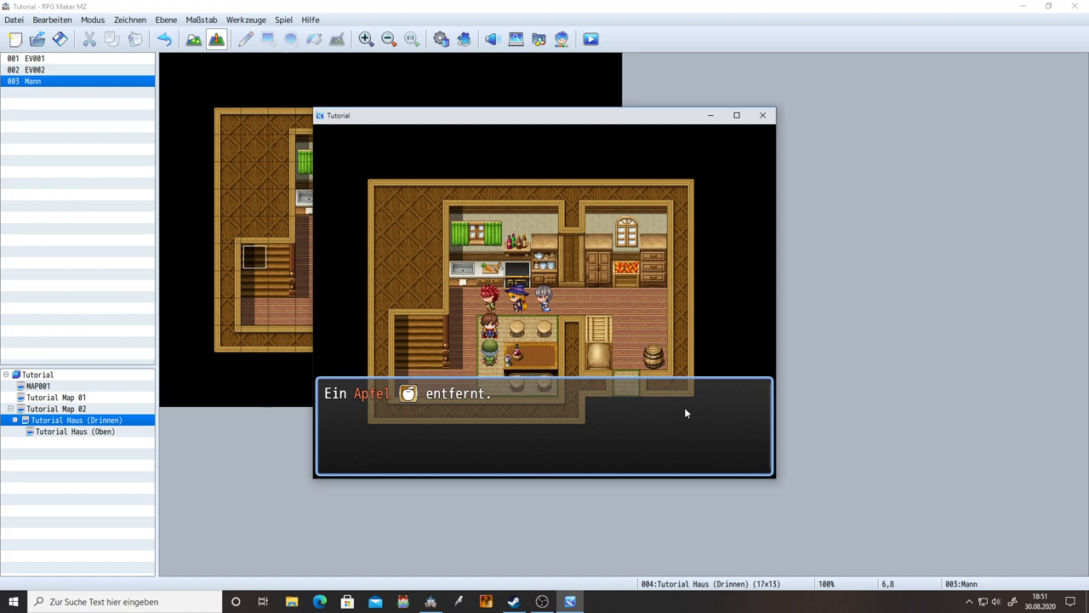
{"action": "key", "text": "Return"}
{"action": "key", "text": "Return"}
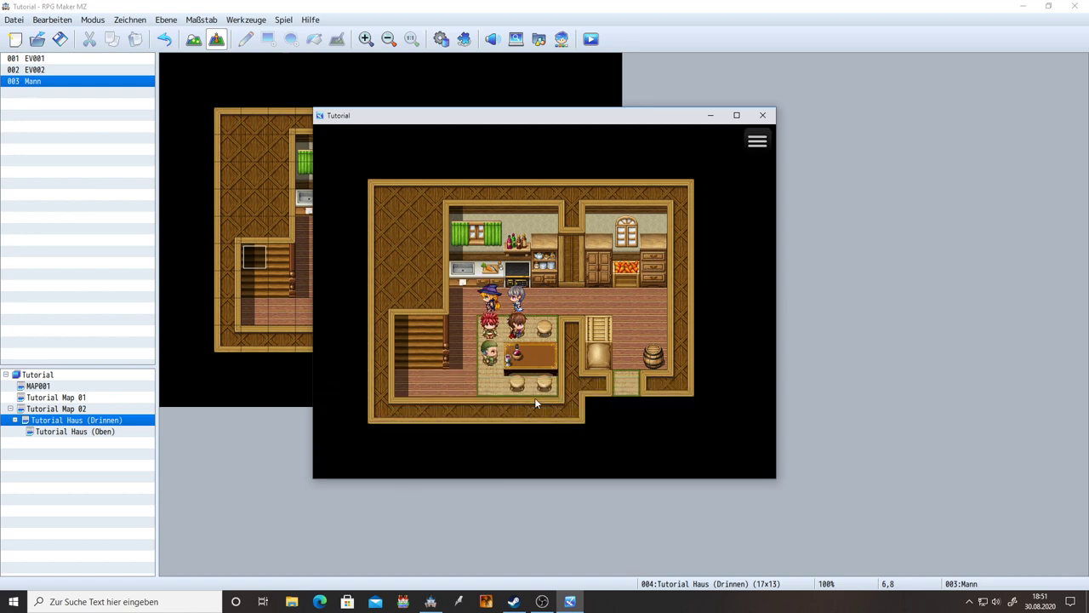
Step: Check the item categories in the party's inventory for the apple and return to the map
{"action": "key", "text": "Escape"}
{"action": "key", "text": "Return"}
{"action": "key", "text": "Right"}
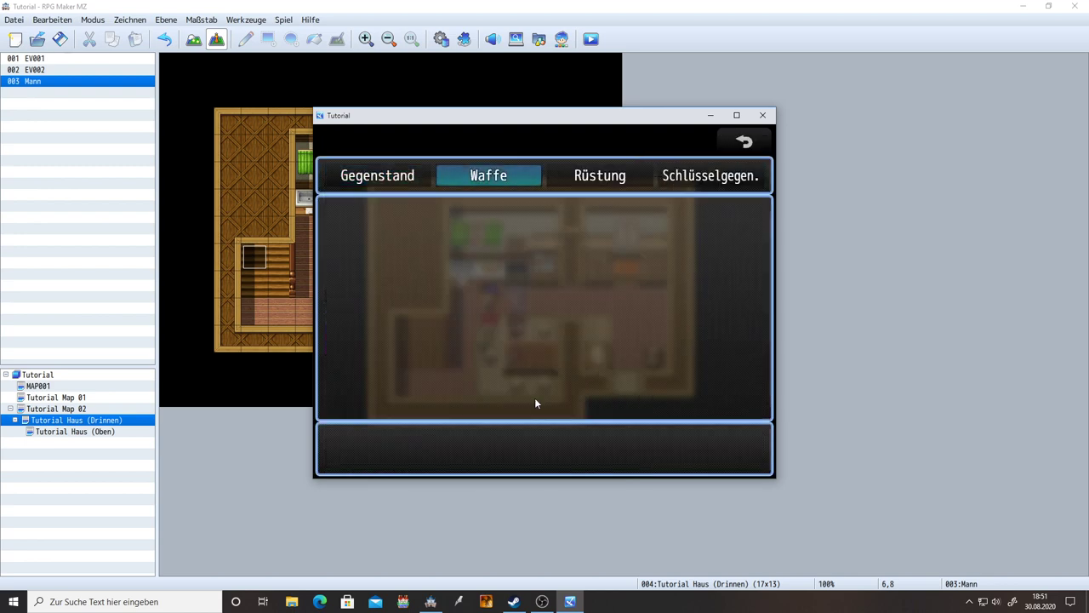
{"action": "key", "text": "Right"}
{"action": "key", "text": "Right"}
{"action": "key", "text": "Right"}
{"action": "key", "text": "Right"}
{"action": "key", "text": "Escape"}
{"action": "key", "text": "Escape"}
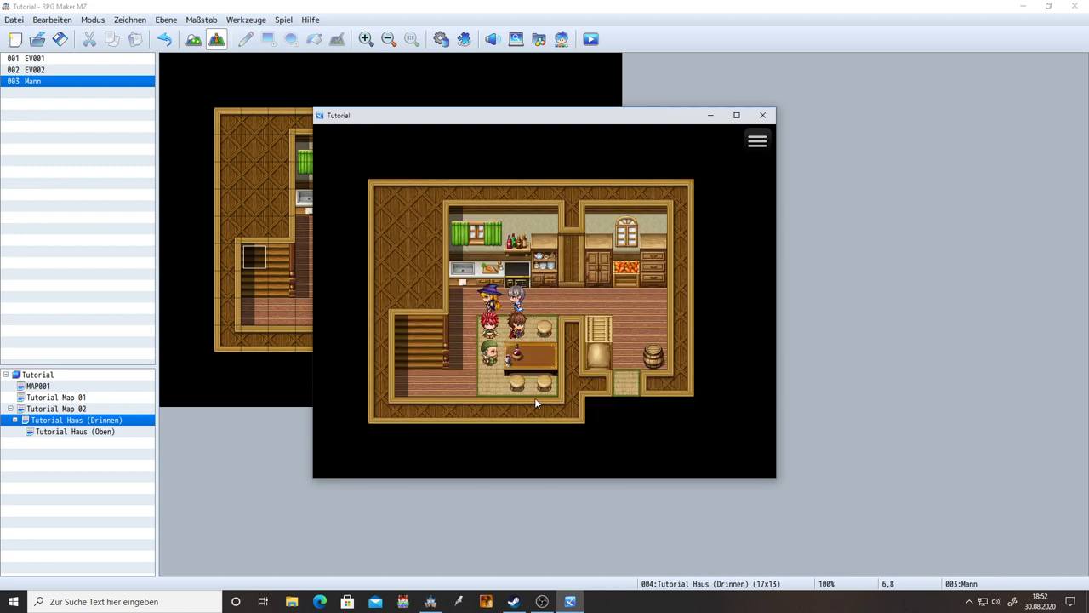
Step: Talk to the Mann once more and walk the party back toward the house exit
{"action": "key", "text": "Return"}
{"action": "key", "text": "Return"}
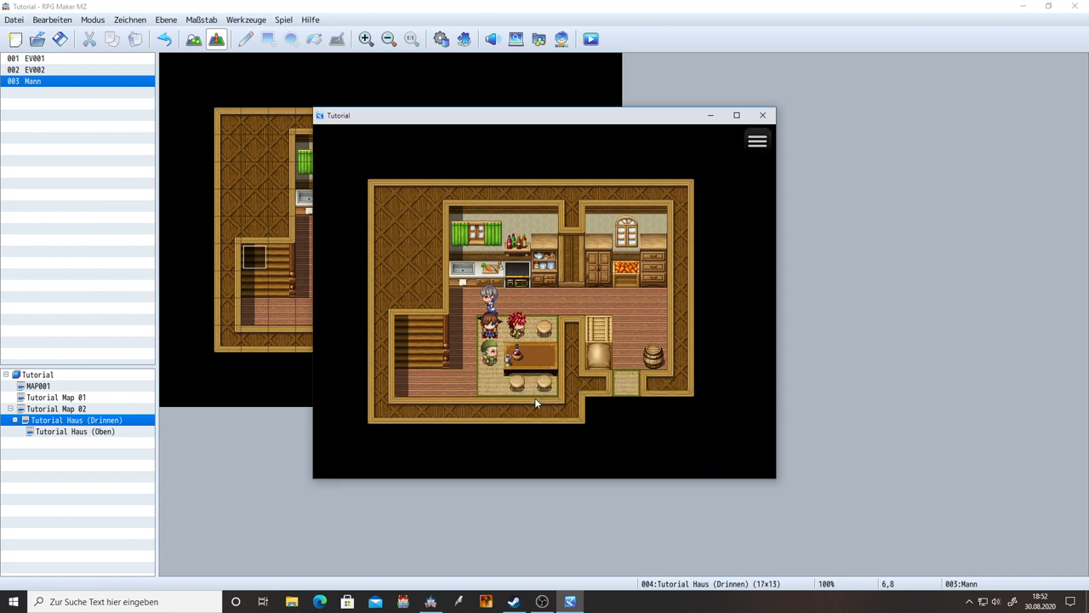
{"action": "key", "text": "Right"}
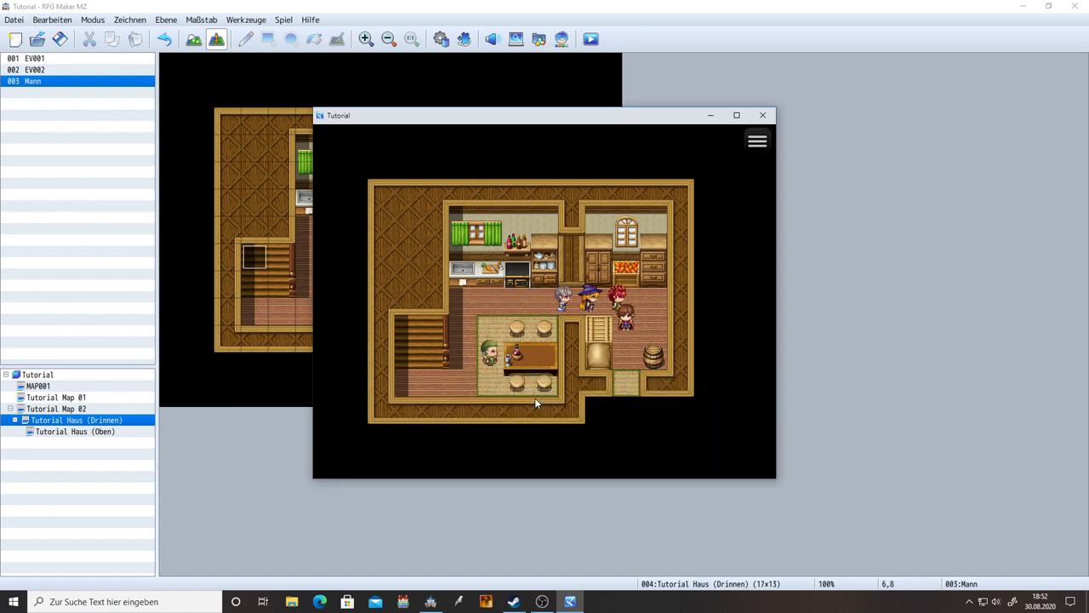
Step: Save the game progress in Datei 1 and close the playtest
{"action": "key", "text": "Escape"}
{"action": "key", "text": "Up"}
{"action": "key", "text": "Up"}
{"action": "key", "text": "Return"}
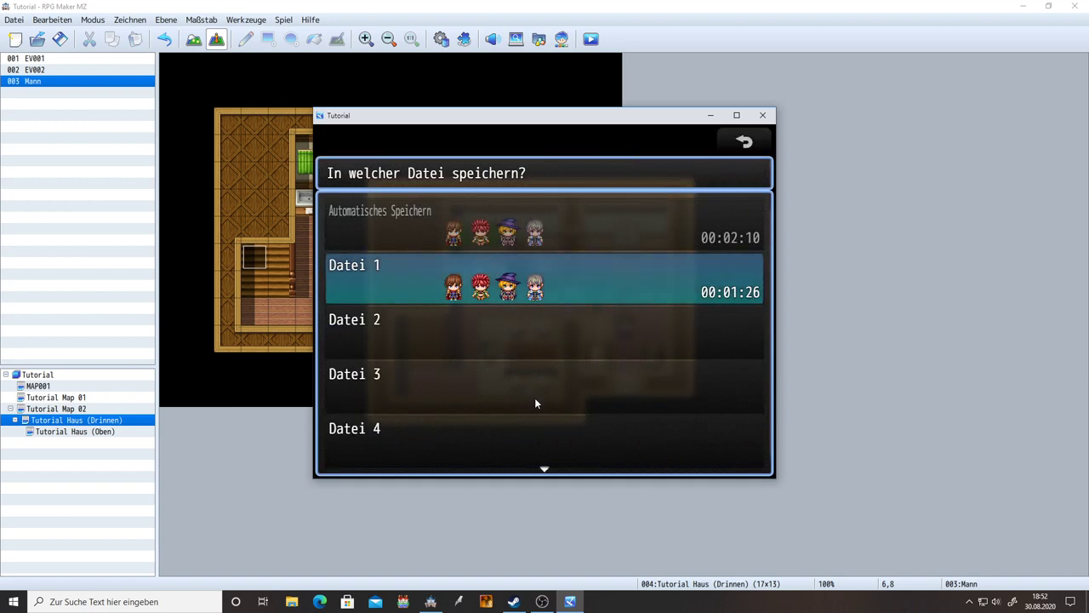
{"action": "key", "text": "Escape"}
{"action": "key", "text": "alt+F4"}
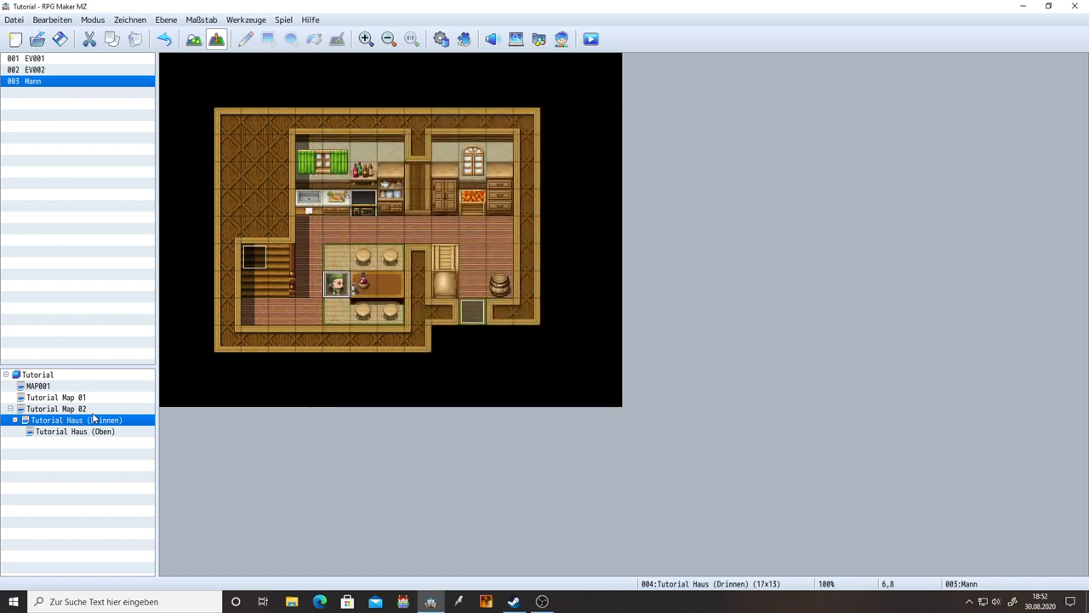
Step: Open Tutorial Map 02, review page 1 of the Frau event, and close the event
{"action": "left_click", "coordinate": [57, 409]}
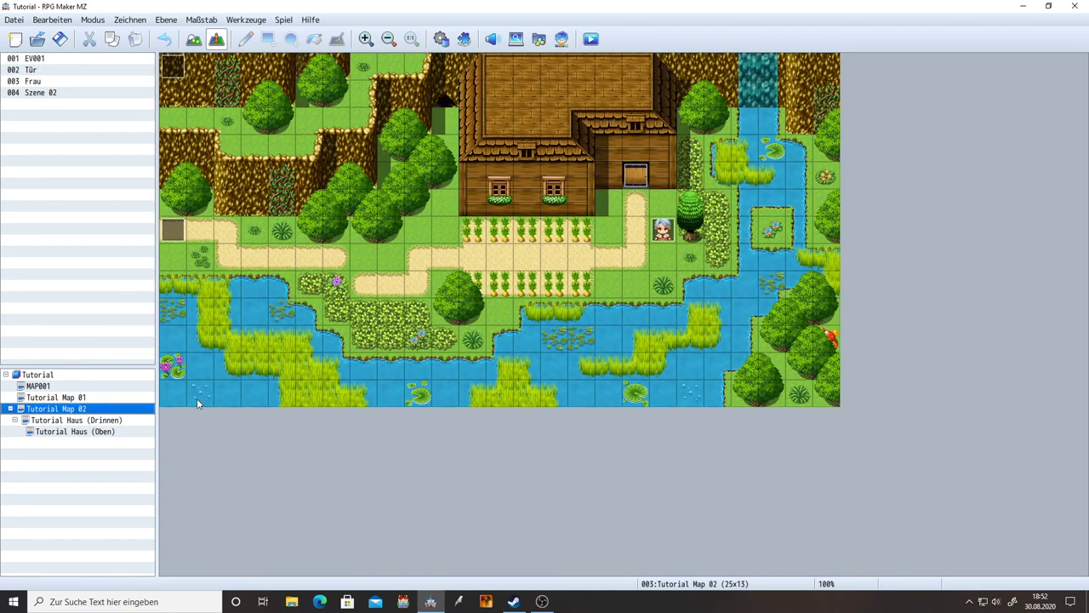
{"action": "double_click", "coordinate": [666, 230]}
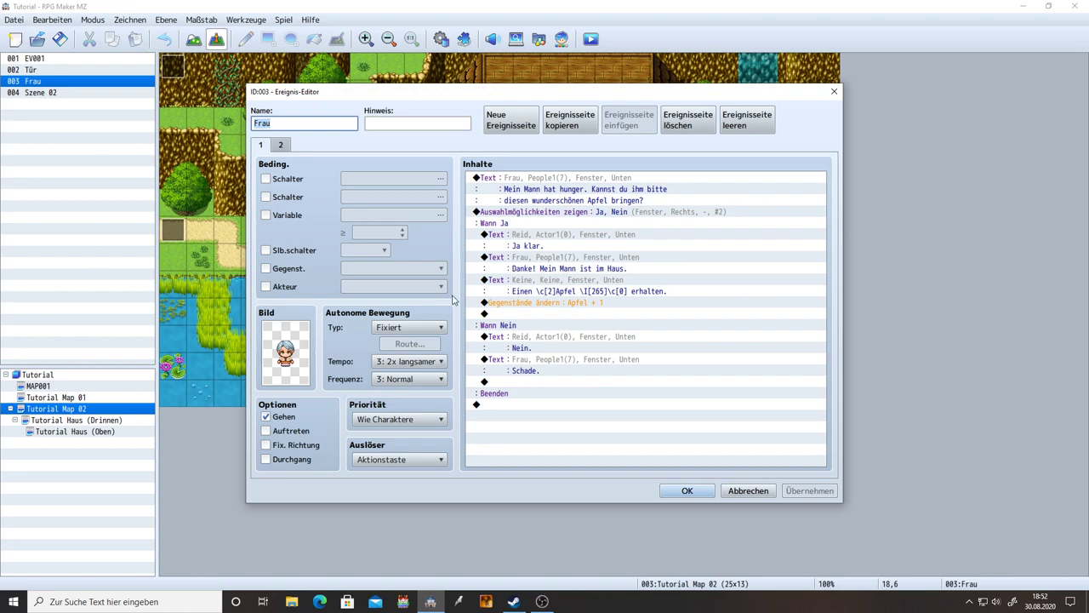
{"action": "left_click", "coordinate": [687, 490]}
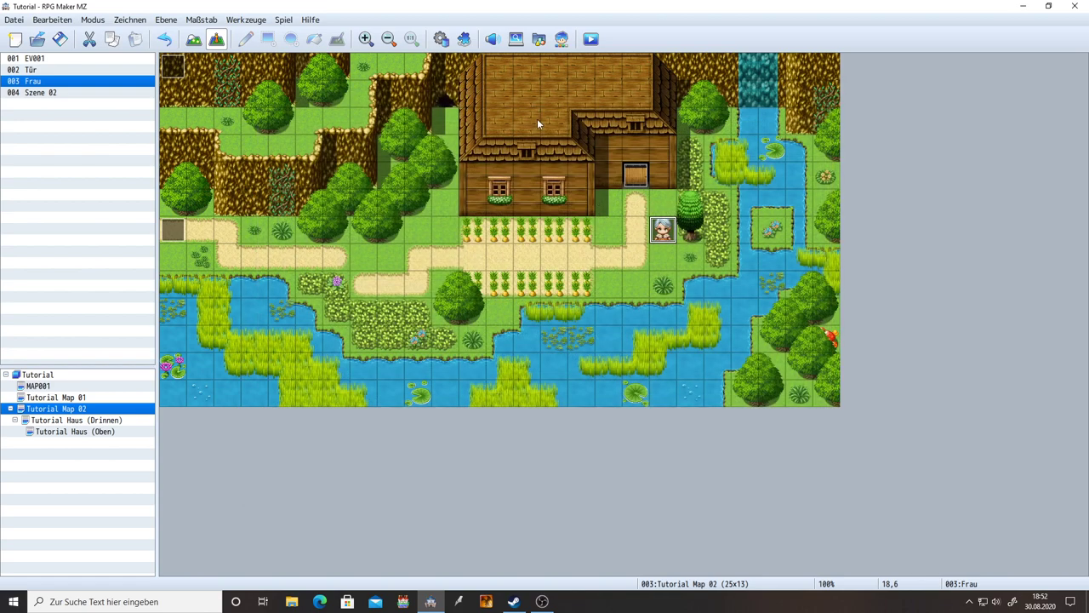
Step: Start another playtest and load the save Datei 1
{"action": "left_click", "coordinate": [591, 39]}
{"action": "key", "text": "Return"}
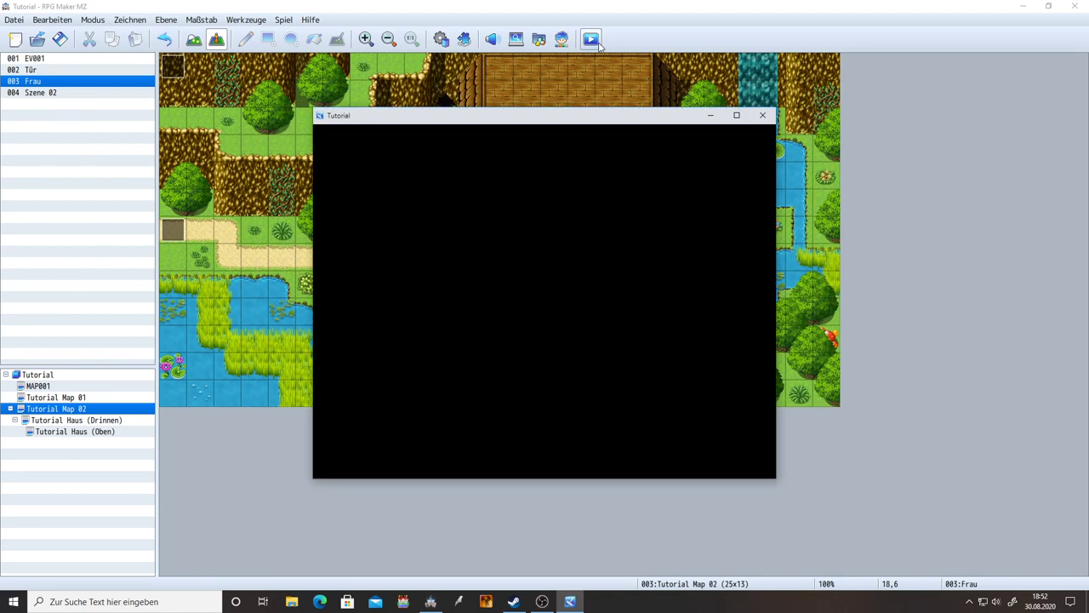
{"action": "key", "text": "Up"}
{"action": "key", "text": "Return"}
{"action": "key", "text": "Return"}
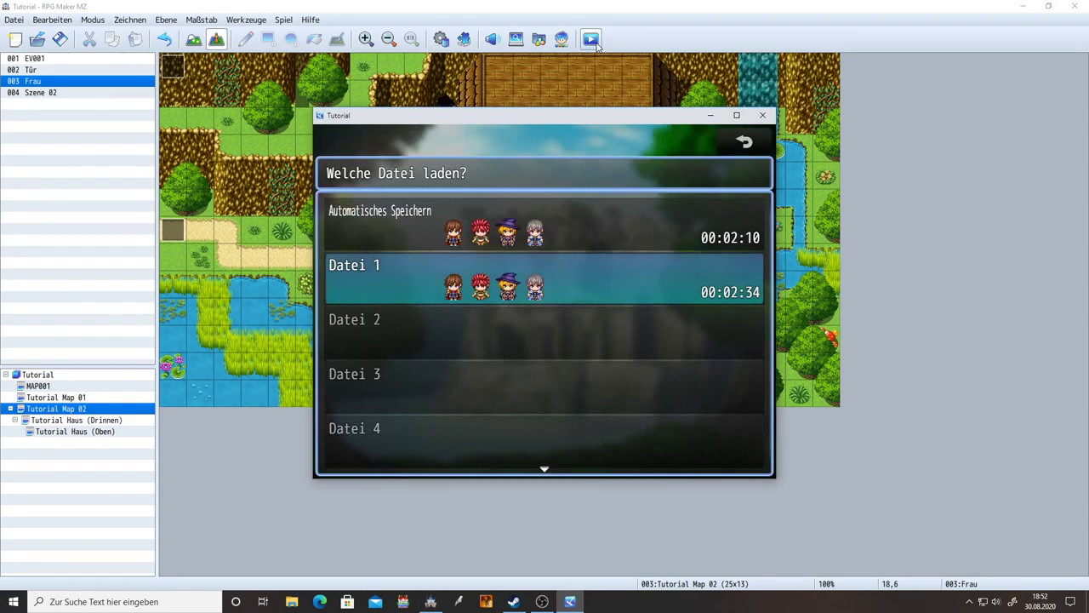
{"action": "key", "text": "Return"}
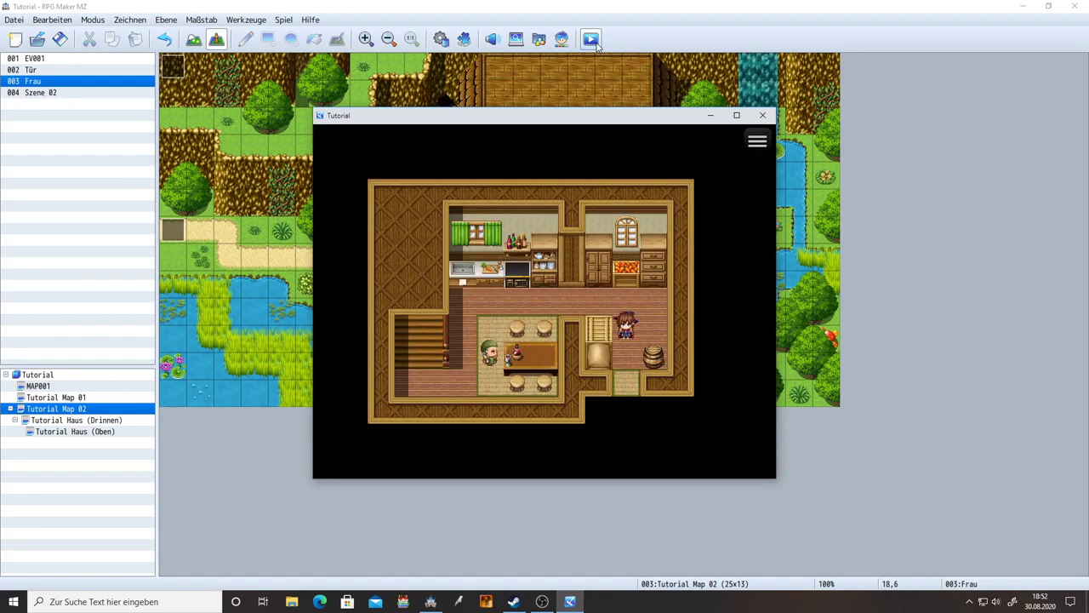
Step: Leave the house, talk to the Frau outside, and close the playtest at her apple question
{"action": "key", "text": "Down"}
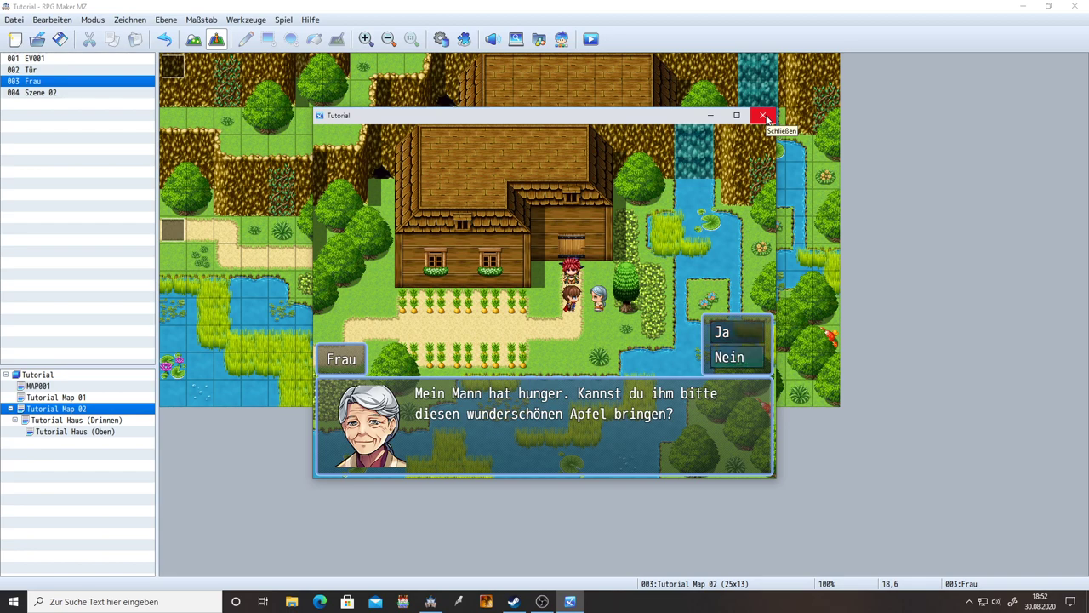
{"action": "key", "text": "Up"}
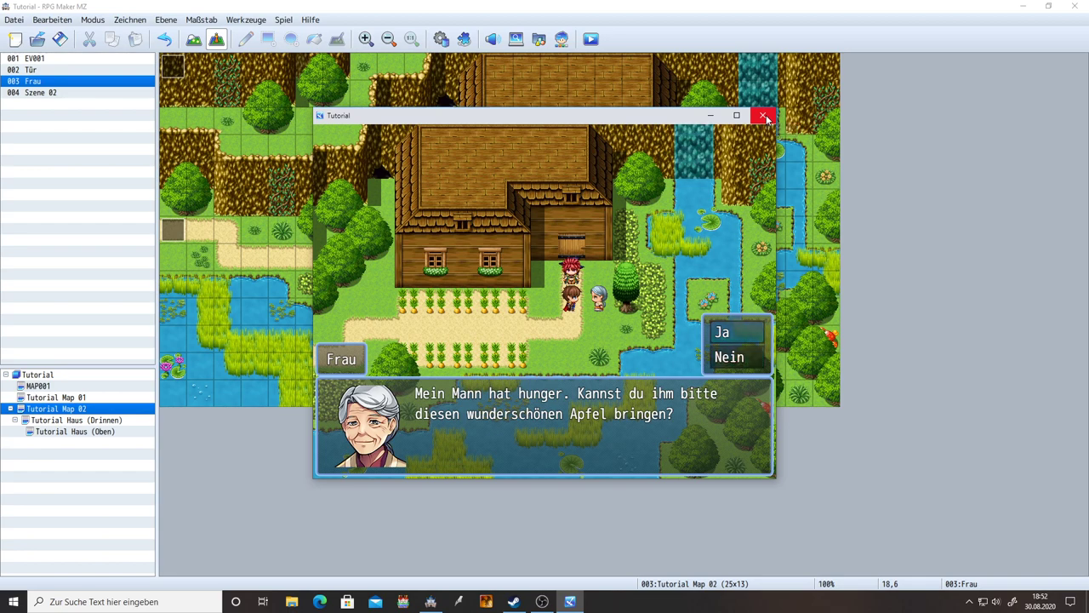
{"action": "left_click", "coordinate": [765, 116]}
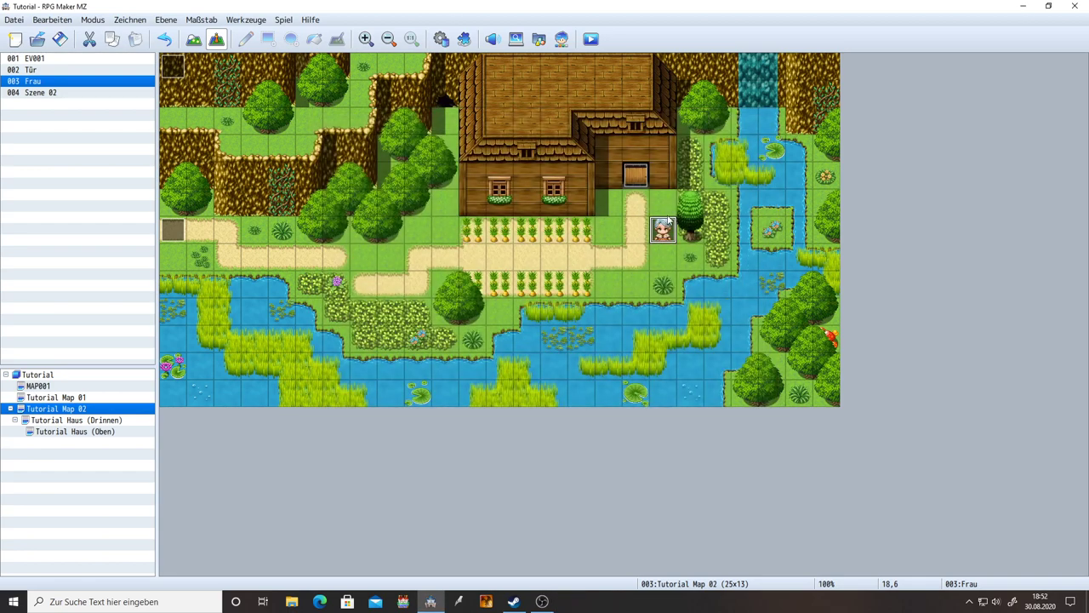
Step: Copy page 2 of the Frau event and paste it as page 3
{"action": "double_click", "coordinate": [662, 228]}
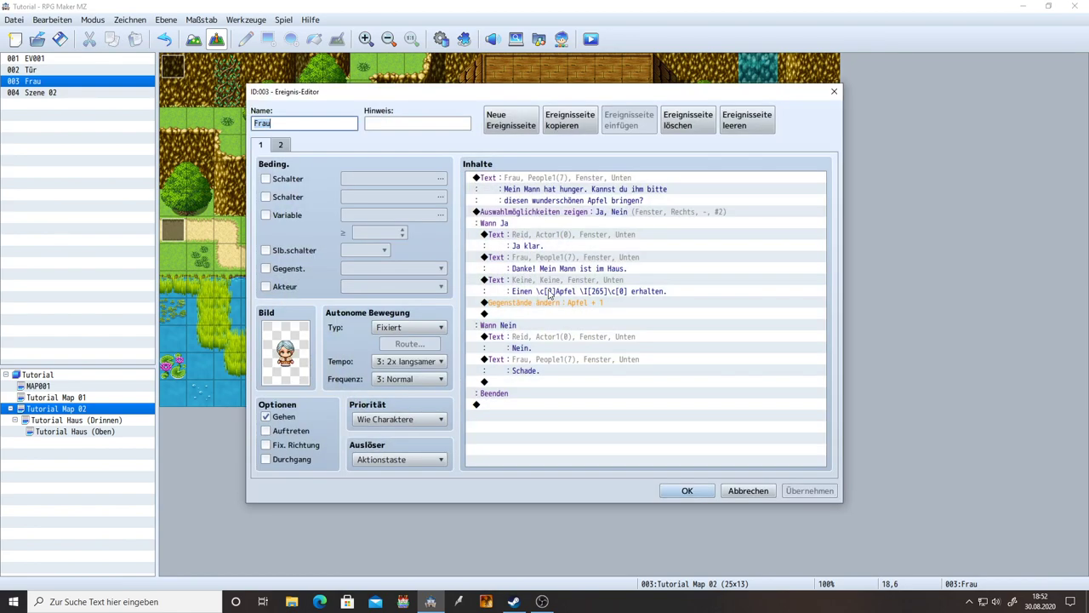
{"action": "left_click", "coordinate": [281, 146]}
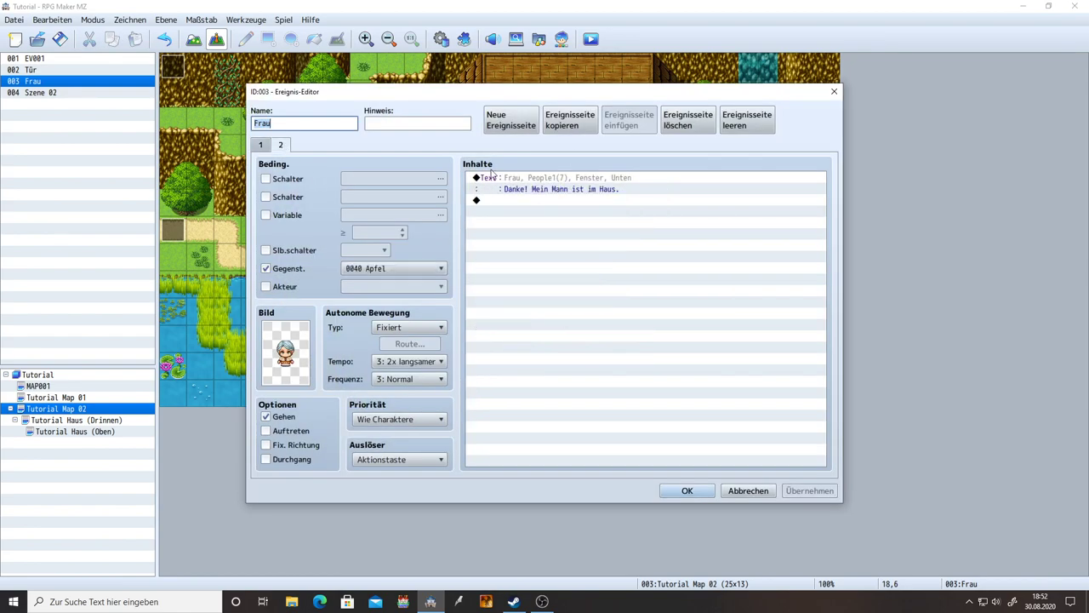
{"action": "left_click", "coordinate": [565, 128]}
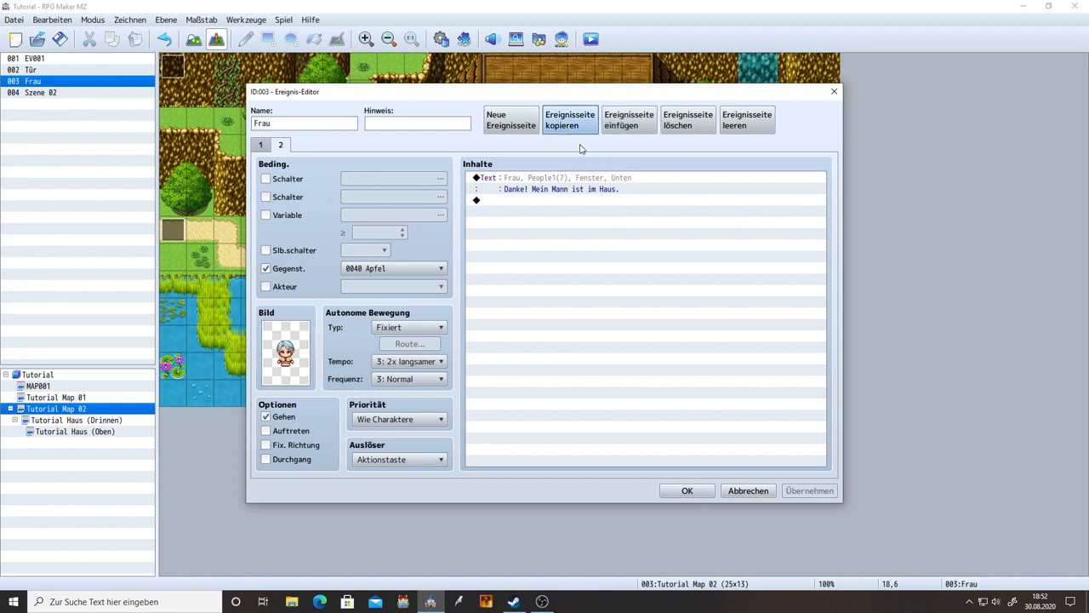
{"action": "left_click", "coordinate": [627, 125]}
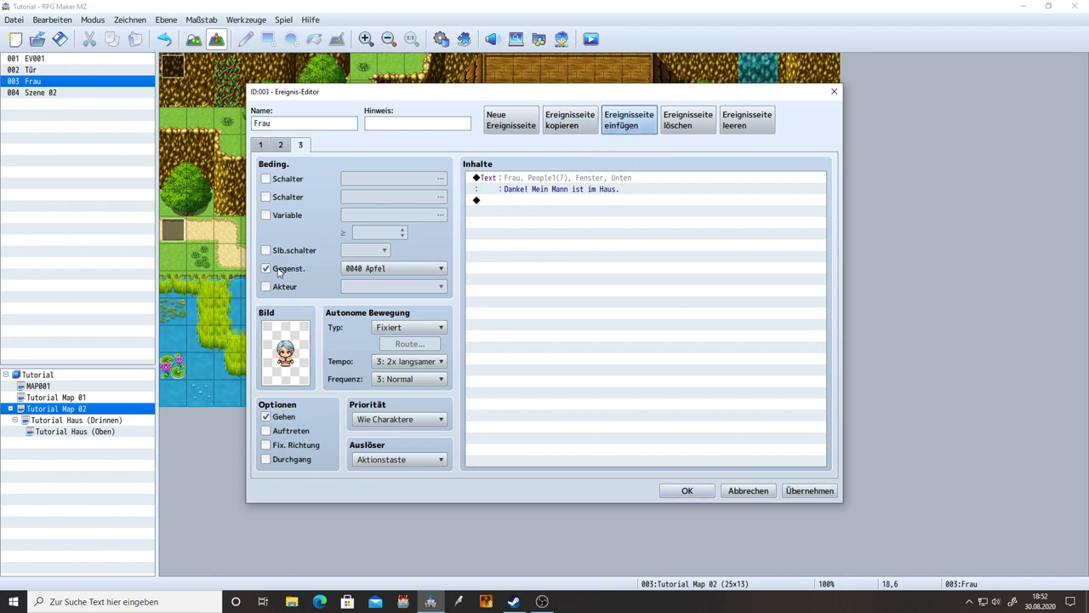
Step: Replace page 3's item condition with the switch condition 0001 Apfel Quest Ende and apply the change
{"action": "left_click", "coordinate": [278, 269]}
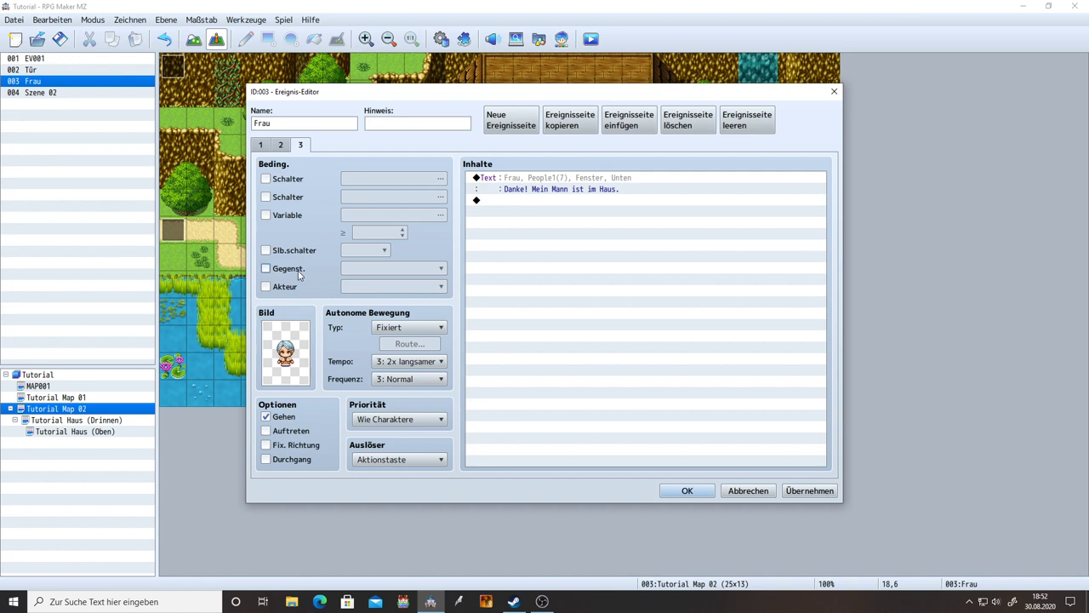
{"action": "left_click", "coordinate": [283, 180]}
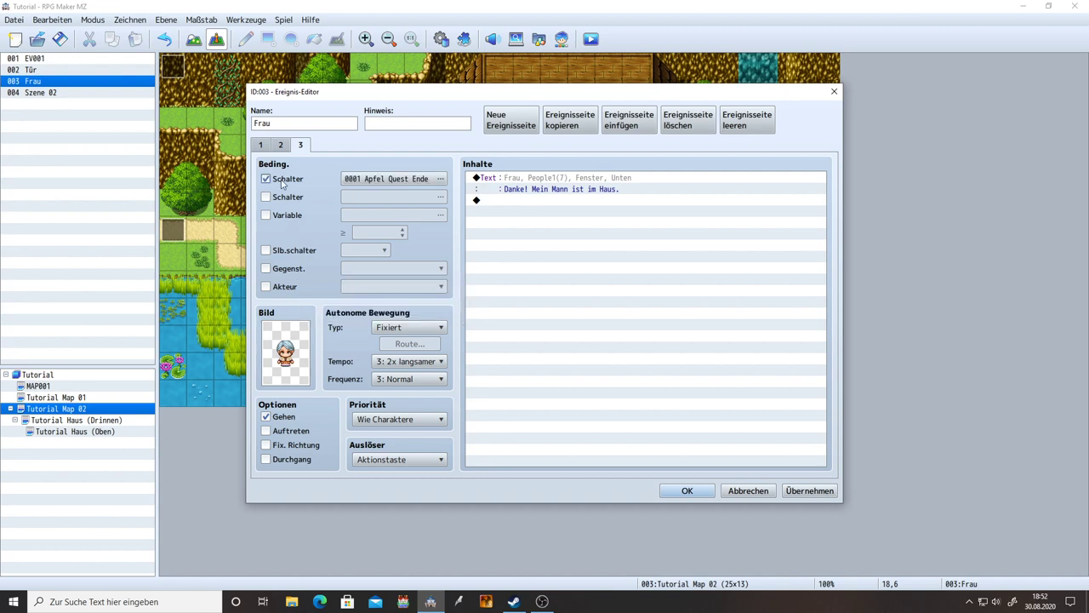
{"action": "left_click", "coordinate": [387, 181]}
{"action": "double_click", "coordinate": [619, 172]}
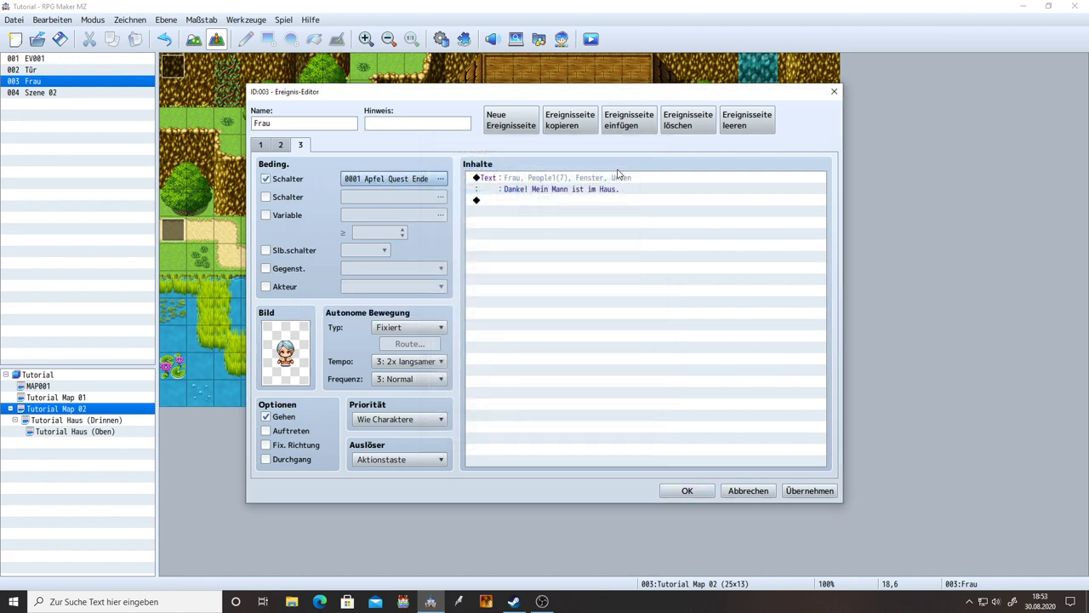
{"action": "left_click", "coordinate": [805, 491]}
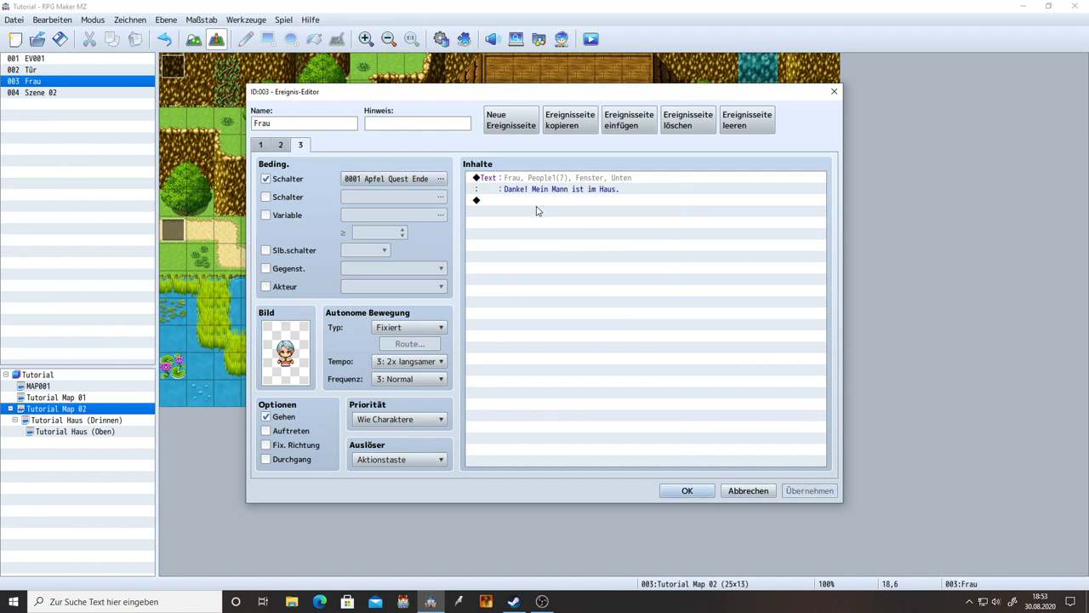
Step: Shorten the message on page 3 of the Frau event to "Danke!" and apply the change
{"action": "left_click", "coordinate": [513, 181]}
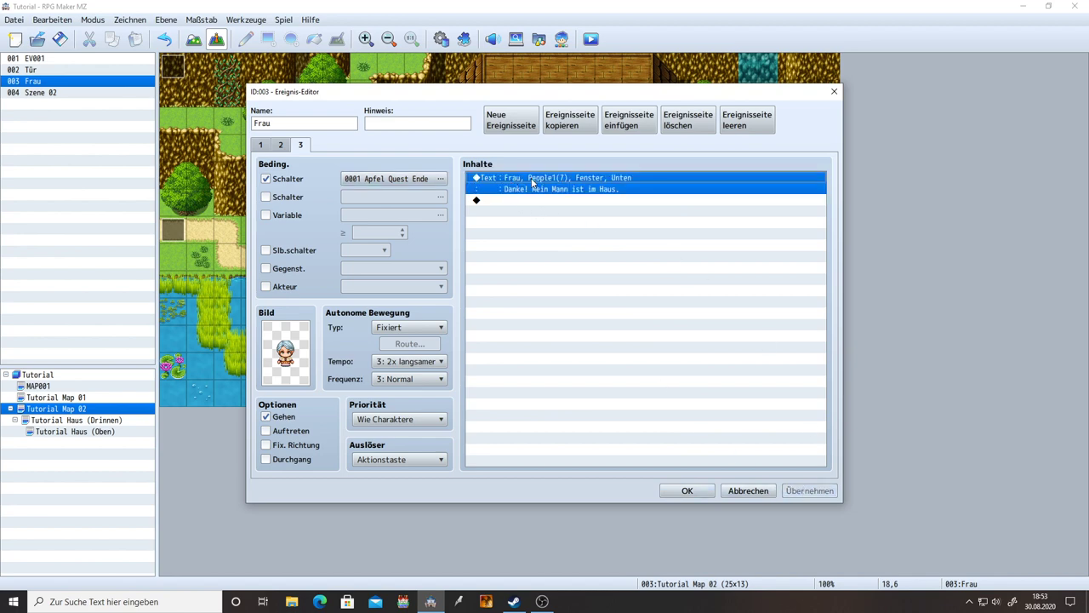
{"action": "double_click", "coordinate": [524, 181]}
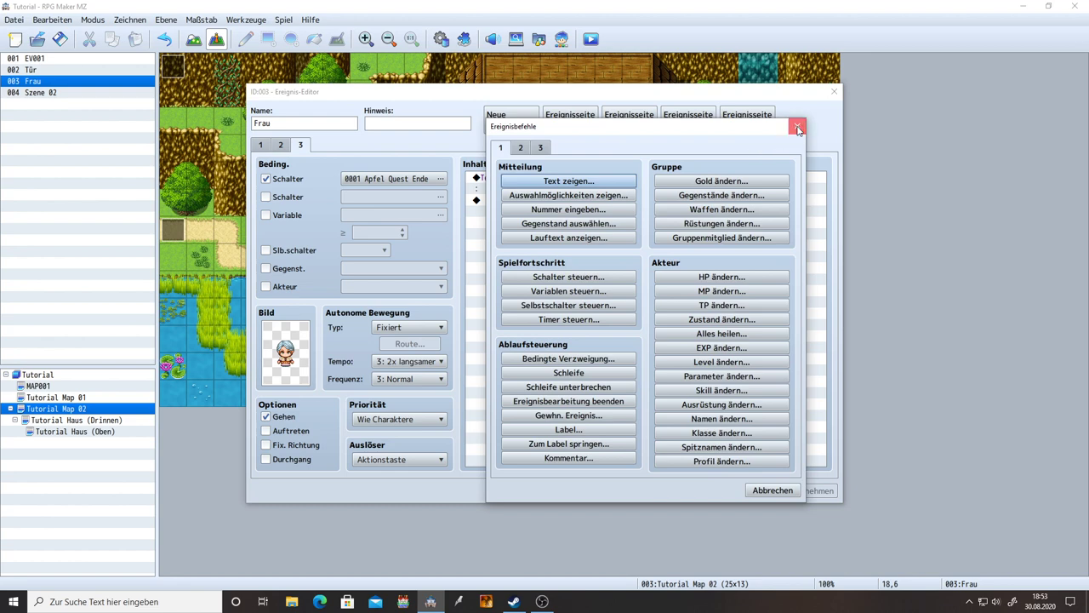
{"action": "left_click", "coordinate": [796, 127]}
{"action": "double_click", "coordinate": [623, 189]}
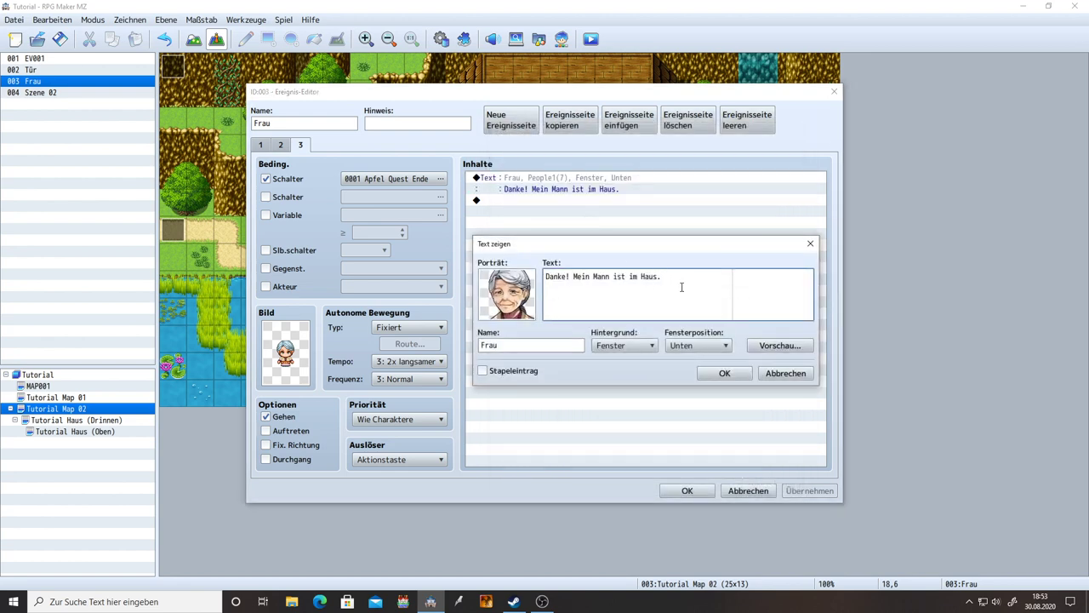
{"action": "left_click_drag", "start_coordinate": [572, 281], "coordinate": [566, 279], "text": "shift"}
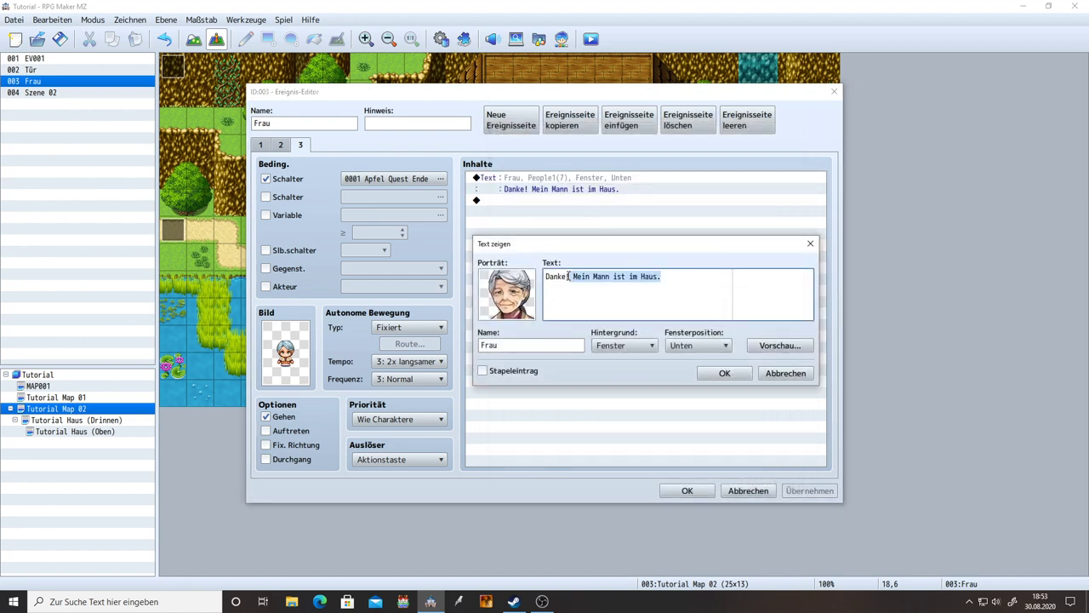
{"action": "key", "text": "BackSpace"}
{"action": "left_click", "coordinate": [724, 373]}
{"action": "left_click", "coordinate": [802, 491]}
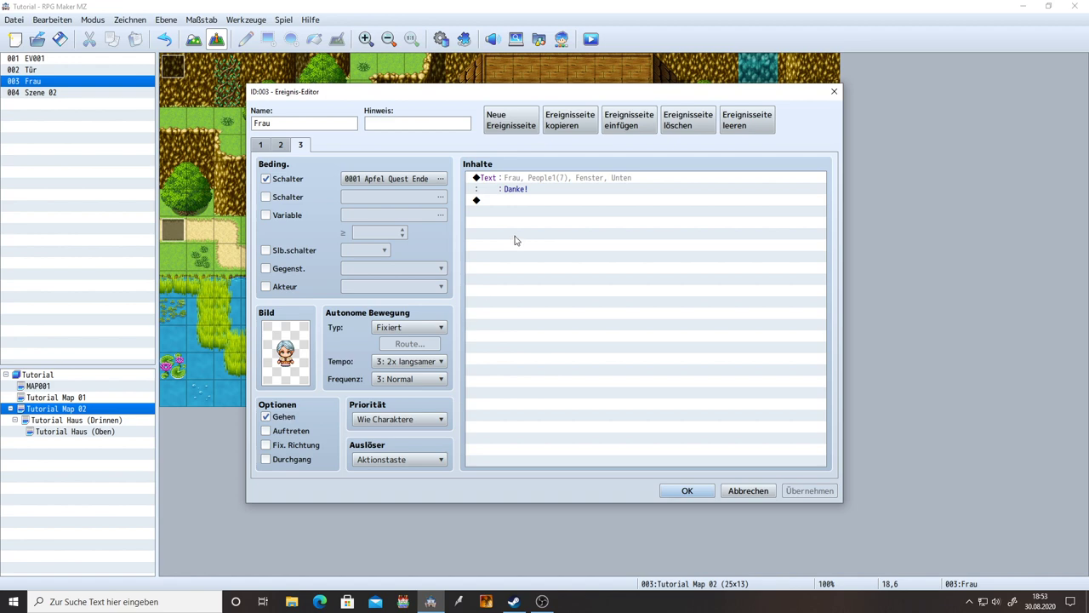
Step: Extend page 3's message to "Danke! Hier hast du 100 Gold als Belohnung." and apply the change
{"action": "left_click", "coordinate": [538, 185]}
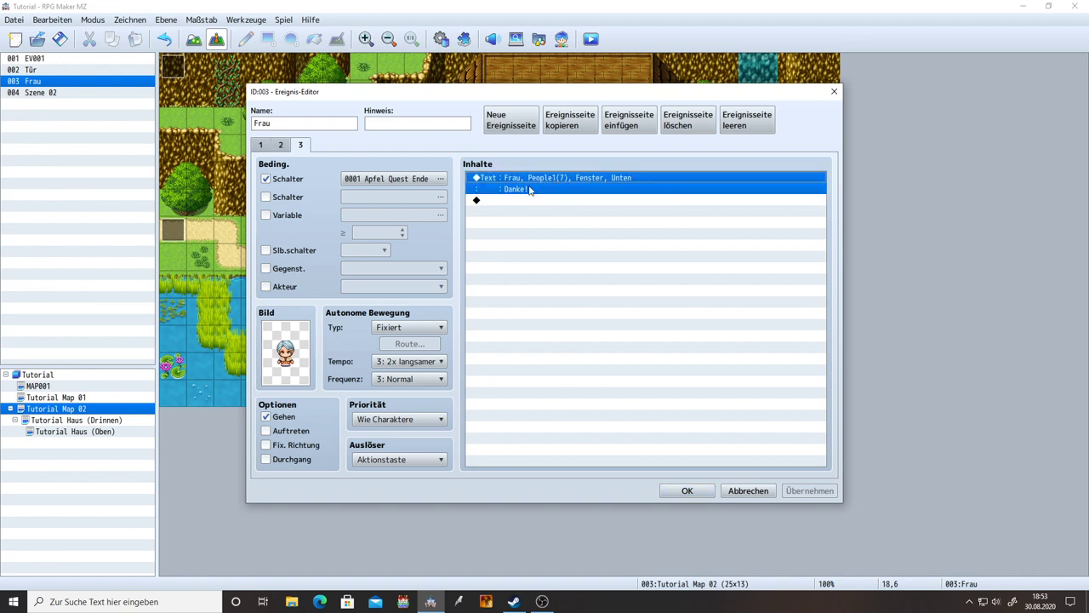
{"action": "double_click", "coordinate": [529, 189]}
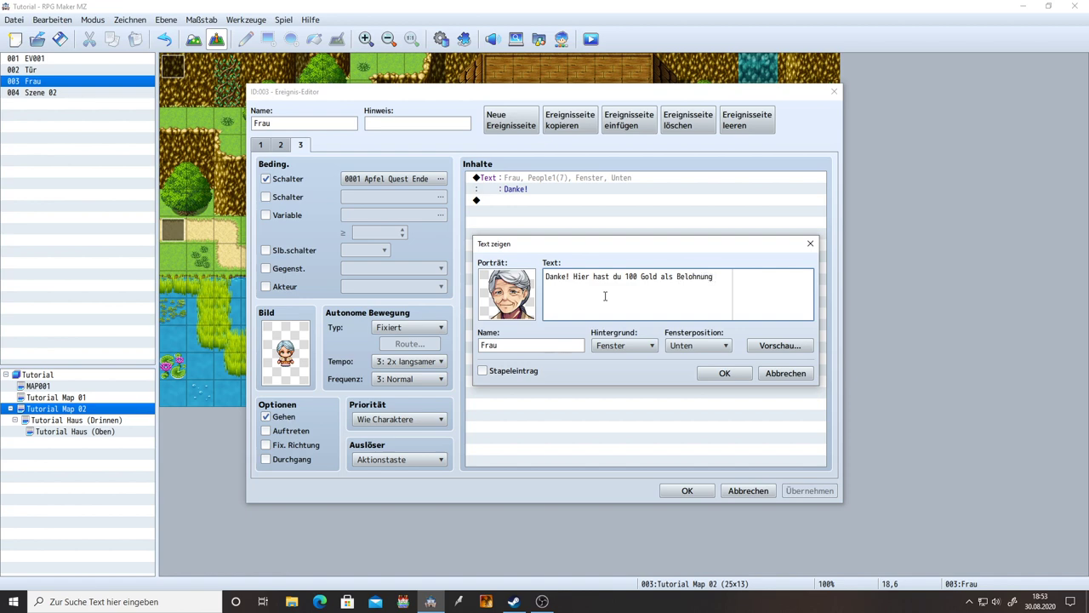
{"action": "left_click", "coordinate": [720, 375]}
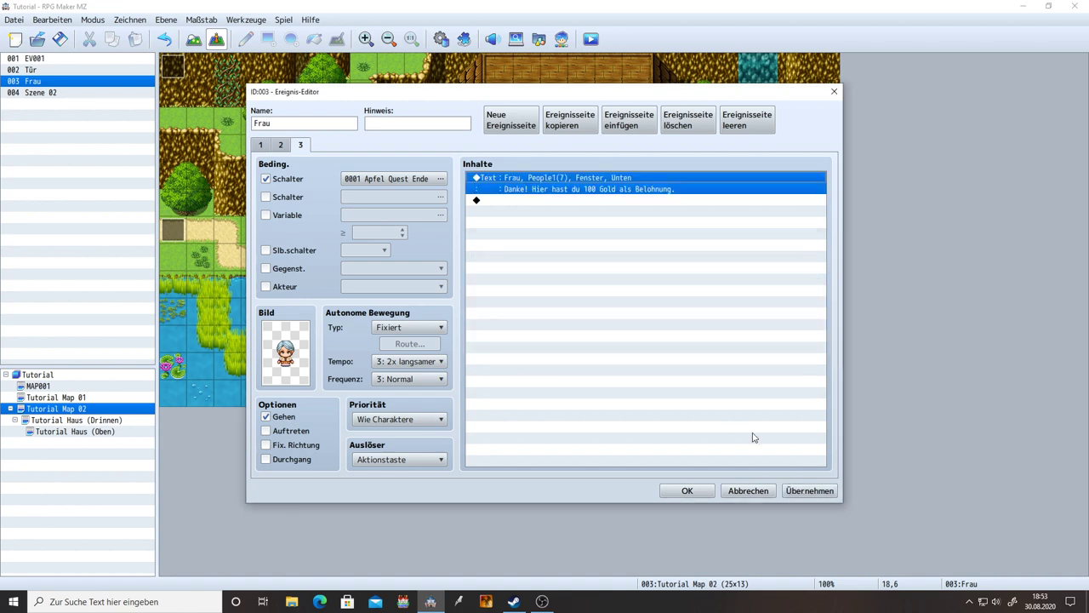
{"action": "left_click", "coordinate": [810, 491]}
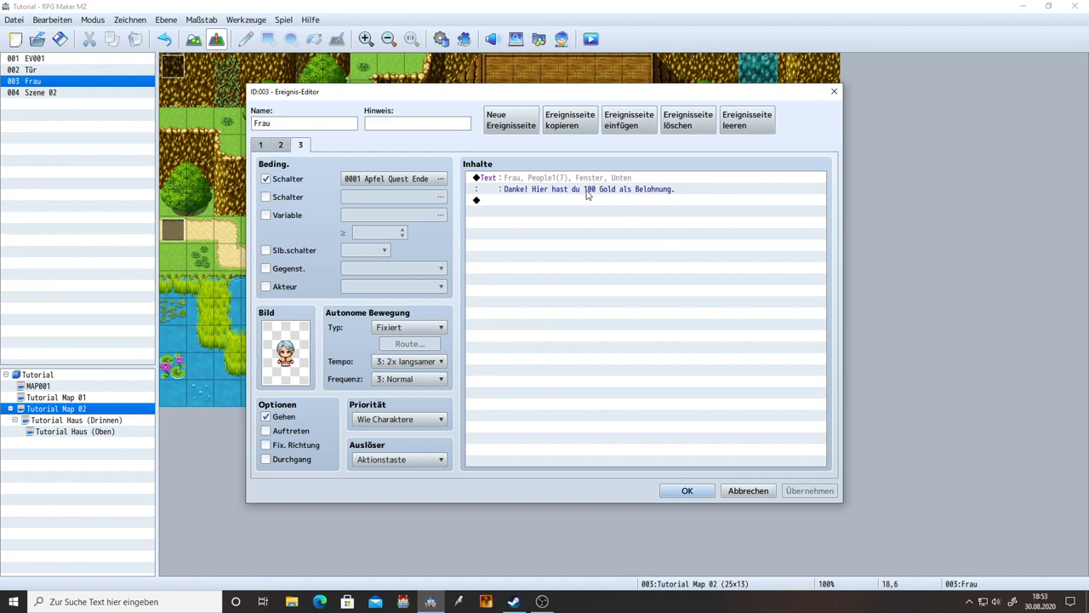
Step: Insert the colour code \c[14] from the colour palette before the word Gold in page 3's message and preview it
{"action": "double_click", "coordinate": [660, 177]}
{"action": "left_click", "coordinate": [802, 121]}
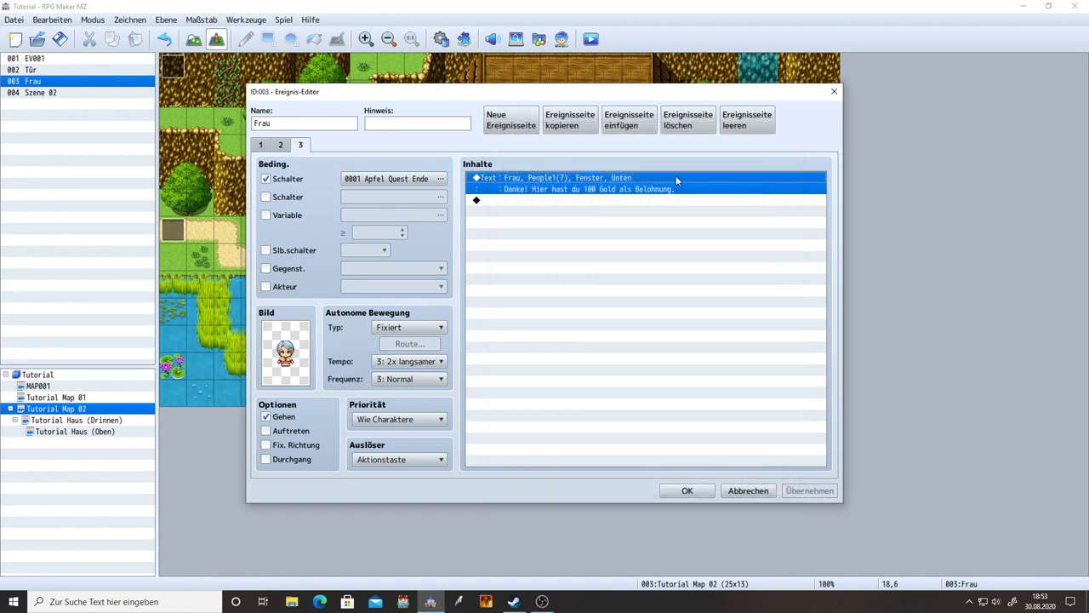
{"action": "double_click", "coordinate": [618, 189]}
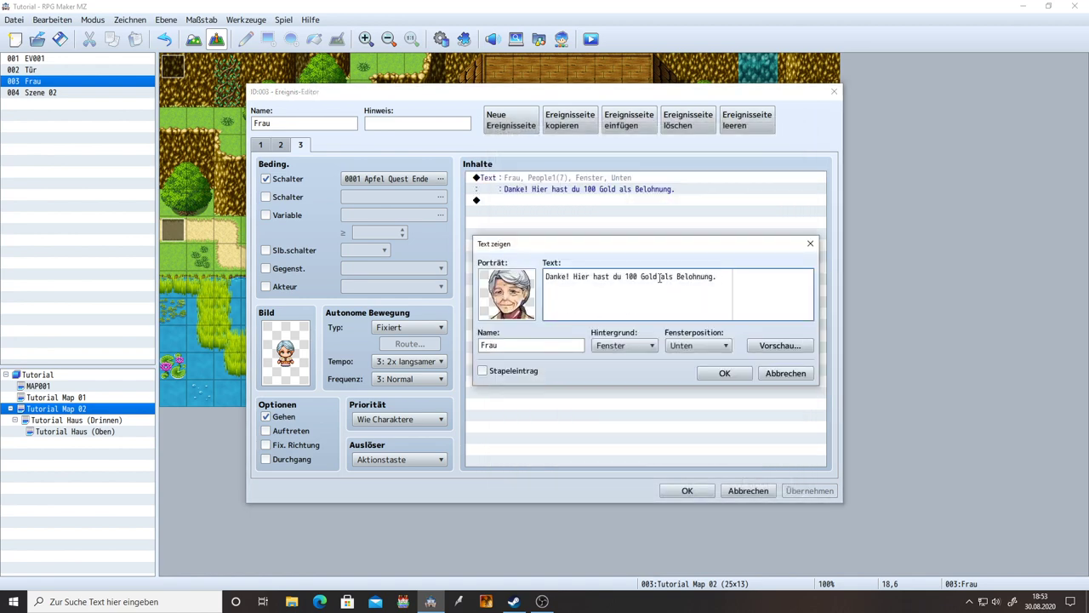
{"action": "right_click", "coordinate": [627, 279]}
{"action": "key", "text": "Escape"}
{"action": "type", "text": "\\"}
{"action": "type", "text": "c["}
{"action": "right_click", "coordinate": [653, 278]}
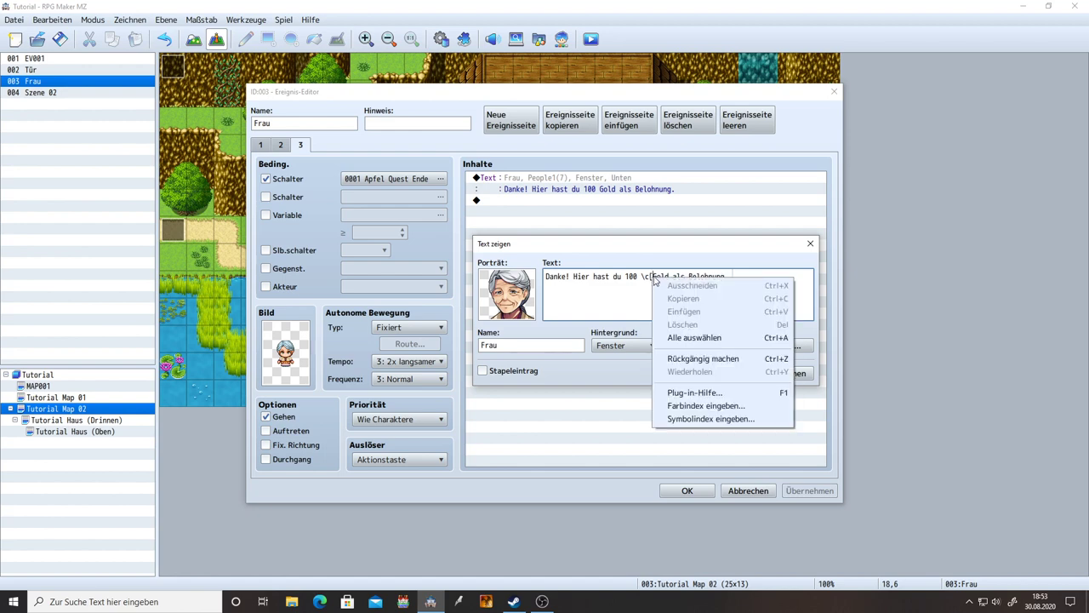
{"action": "left_click", "coordinate": [716, 407]}
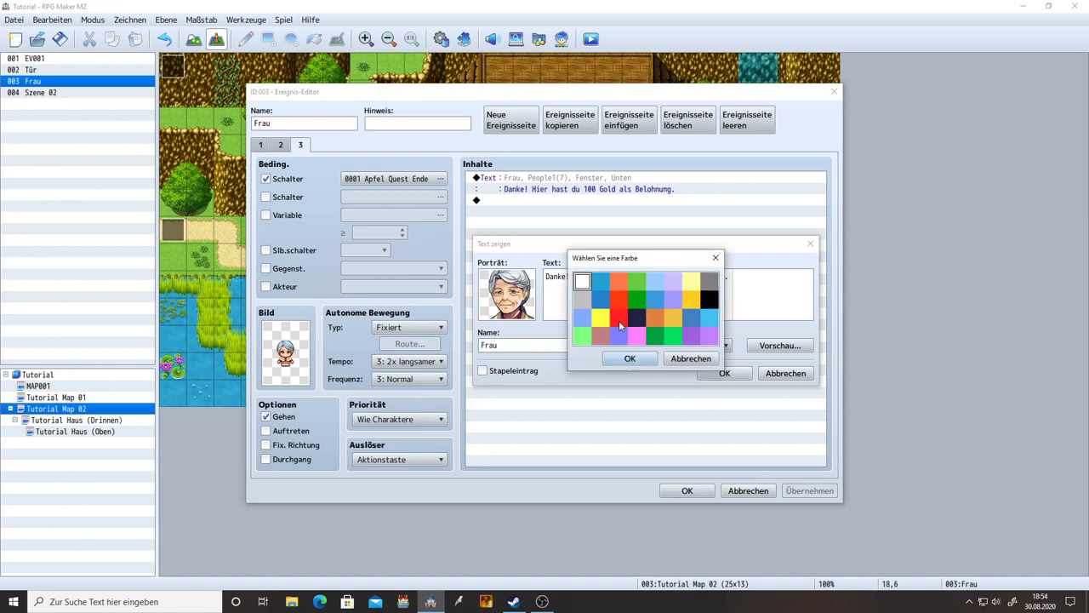
{"action": "double_click", "coordinate": [691, 298]}
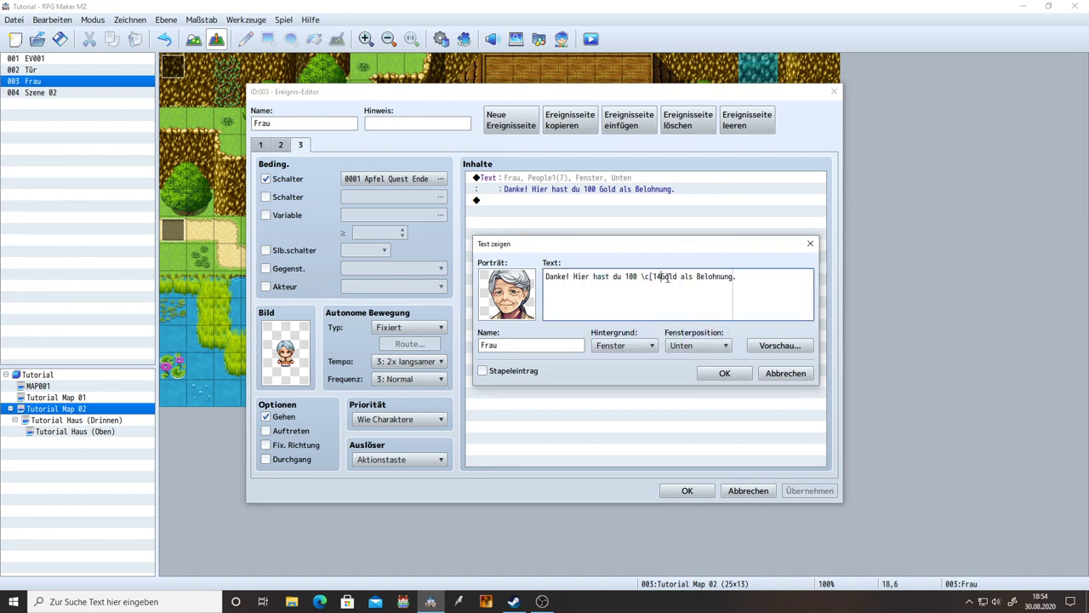
{"action": "type", "text": "]"}
{"action": "key", "text": "alt+v"}
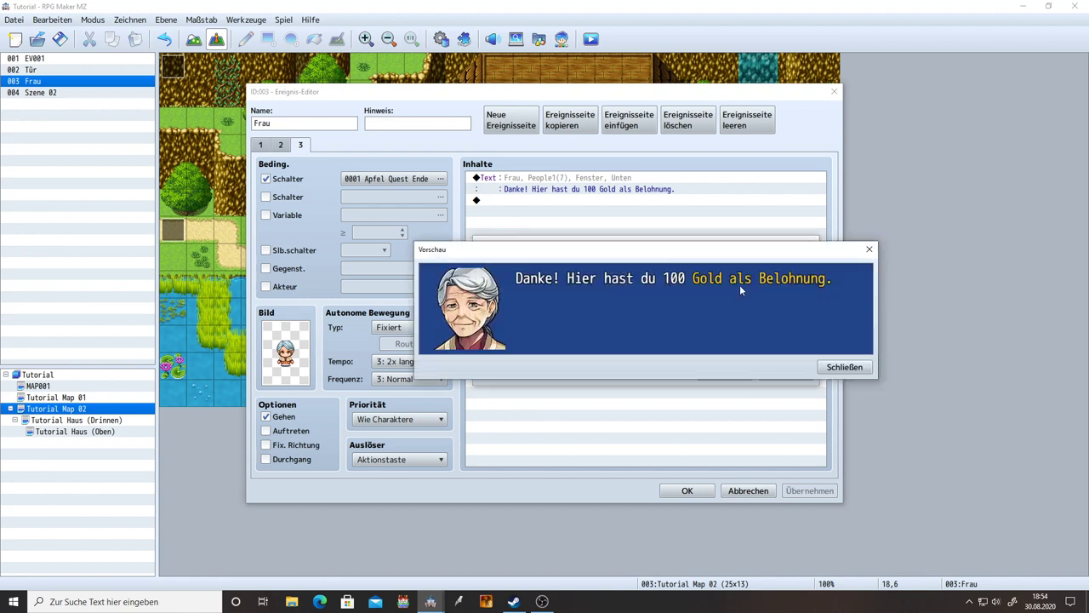
{"action": "key", "text": "Escape"}
Step: Move the colour code \c[14] in front of 100, add \c[0] right after Gold, and preview the message
{"action": "left_click_drag", "start_coordinate": [664, 276], "coordinate": [642, 276]}
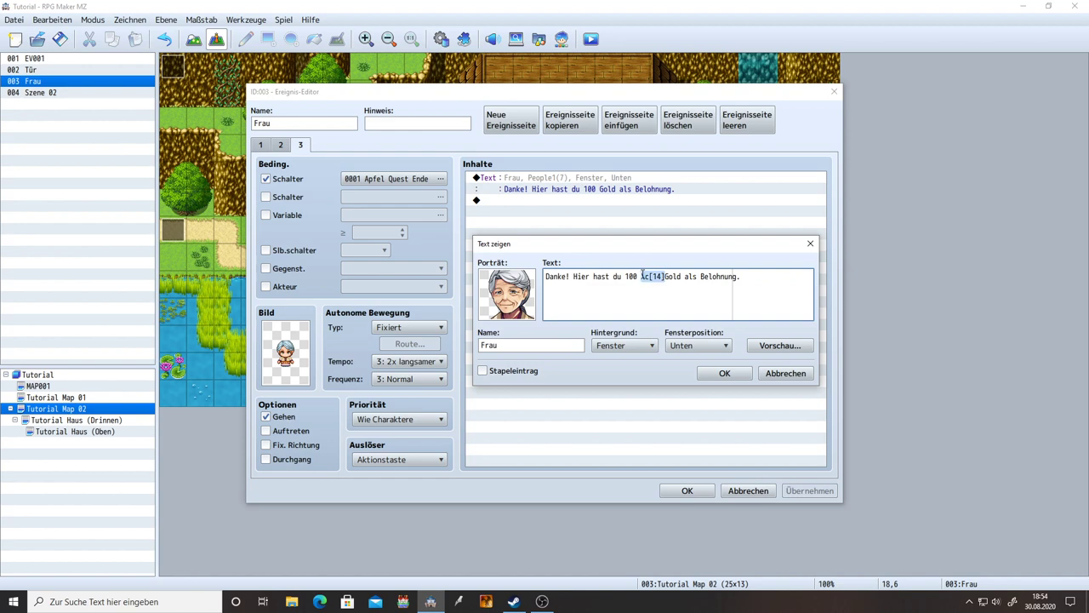
{"action": "key", "text": "ctrl+x"}
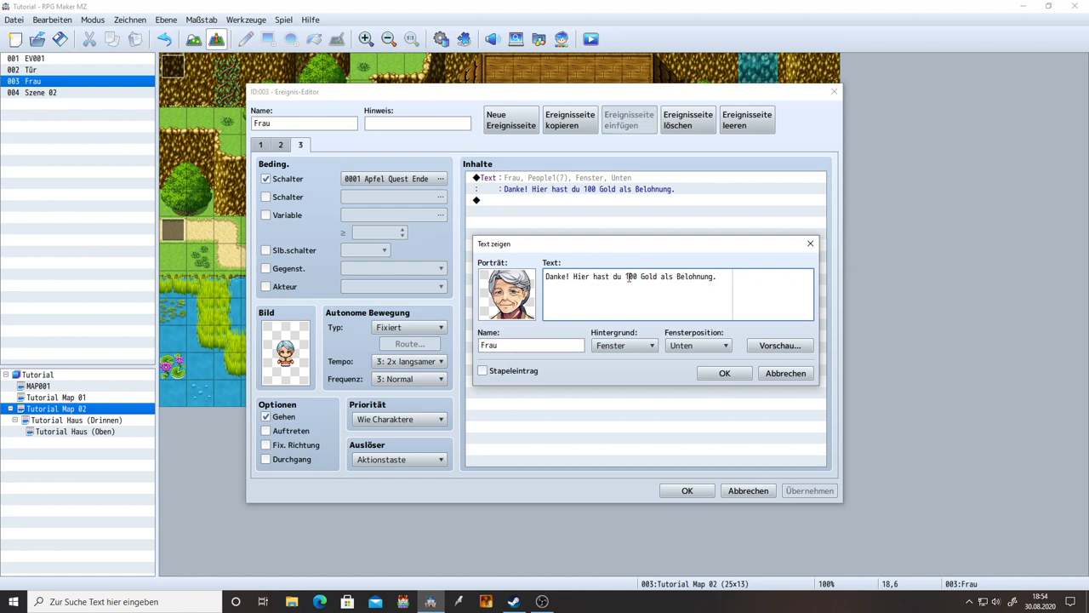
{"action": "key", "text": "ctrl+v"}
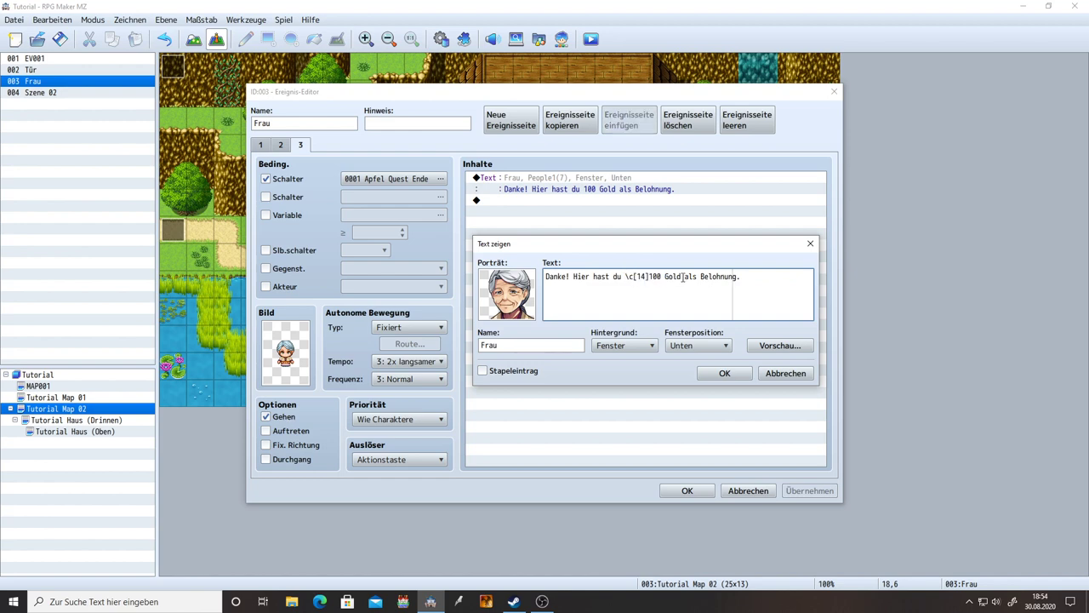
{"action": "left_click", "coordinate": [682, 277]}
{"action": "key", "text": "ctrl+v"}
{"action": "key", "text": "BackSpace"}
{"action": "key", "text": "Delete"}
{"action": "type", "text": "0"}
{"action": "key", "text": "alt+v"}
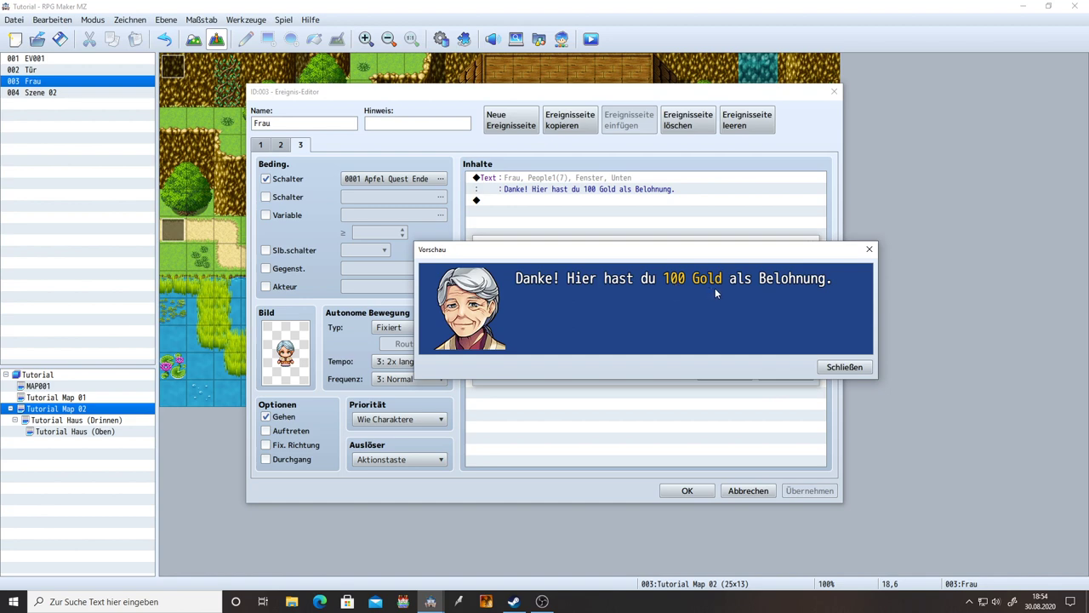
{"action": "key", "text": "Escape"}
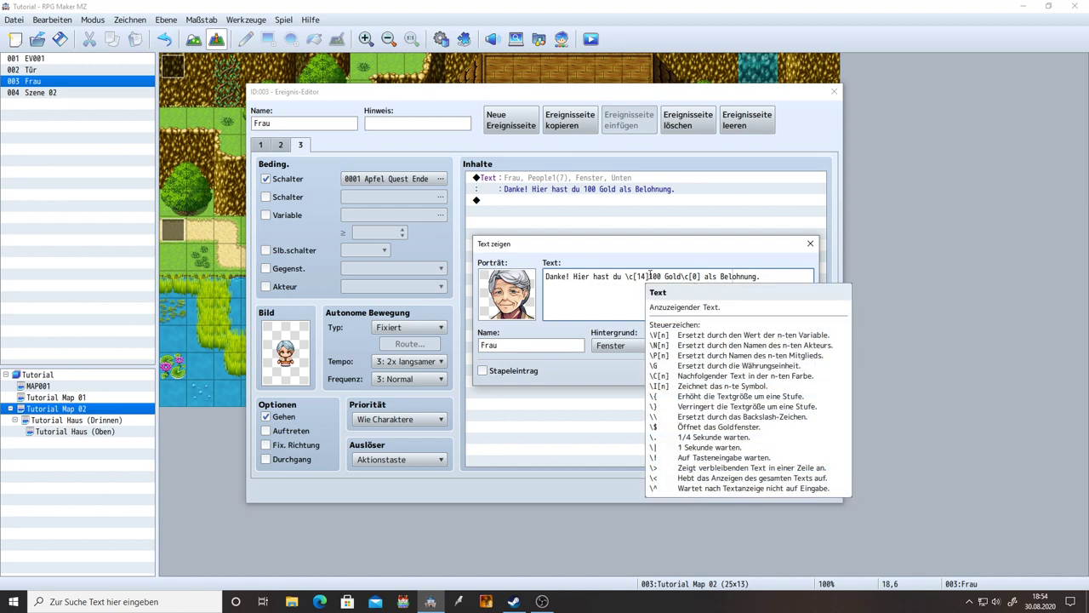
Step: Try the colour code \c[14] directly before Gold instead of before 100 and preview the message
{"action": "left_click_drag", "start_coordinate": [650, 277], "coordinate": [626, 277]}
{"action": "key", "text": "ctrl+x"}
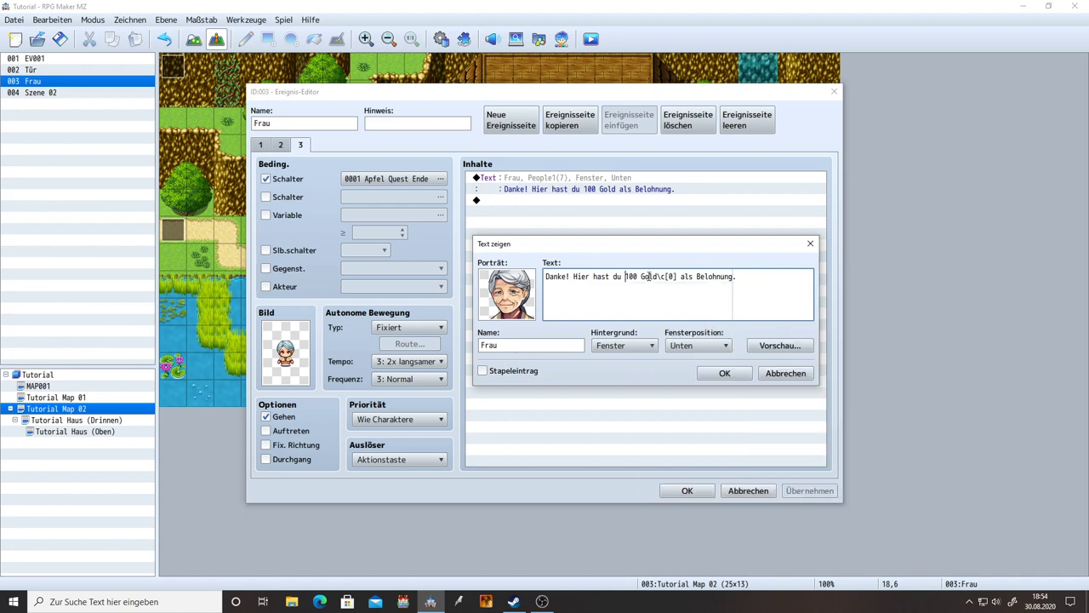
{"action": "left_click", "coordinate": [645, 276]}
{"action": "key", "text": "ctrl+v"}
{"action": "key", "text": "alt+v"}
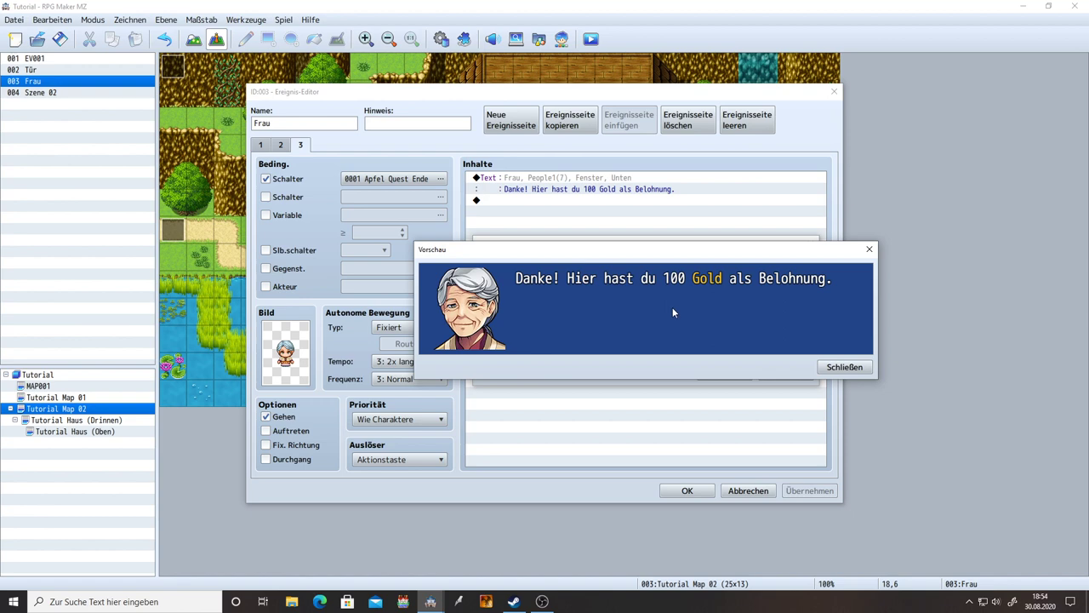
{"action": "key", "text": "Escape"}
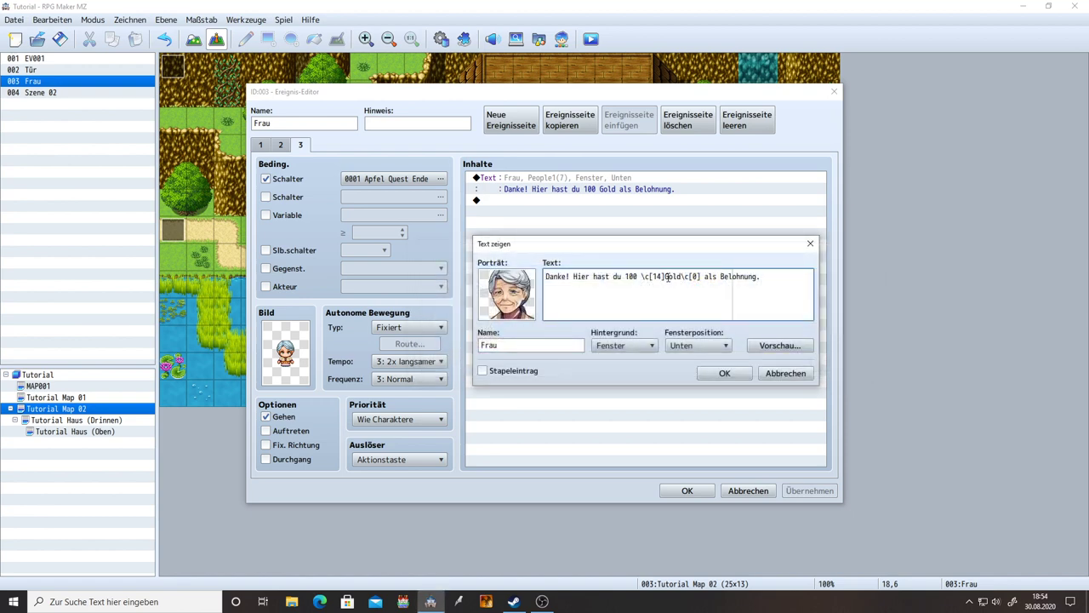
Step: Put the colour code \c[14] back in front of 100, preview the message, and confirm the text
{"action": "left_click_drag", "start_coordinate": [665, 277], "coordinate": [642, 274]}
{"action": "key", "text": "Delete"}
{"action": "left_click", "coordinate": [626, 277]}
{"action": "key", "text": "ctrl+v"}
{"action": "key", "text": "alt+v"}
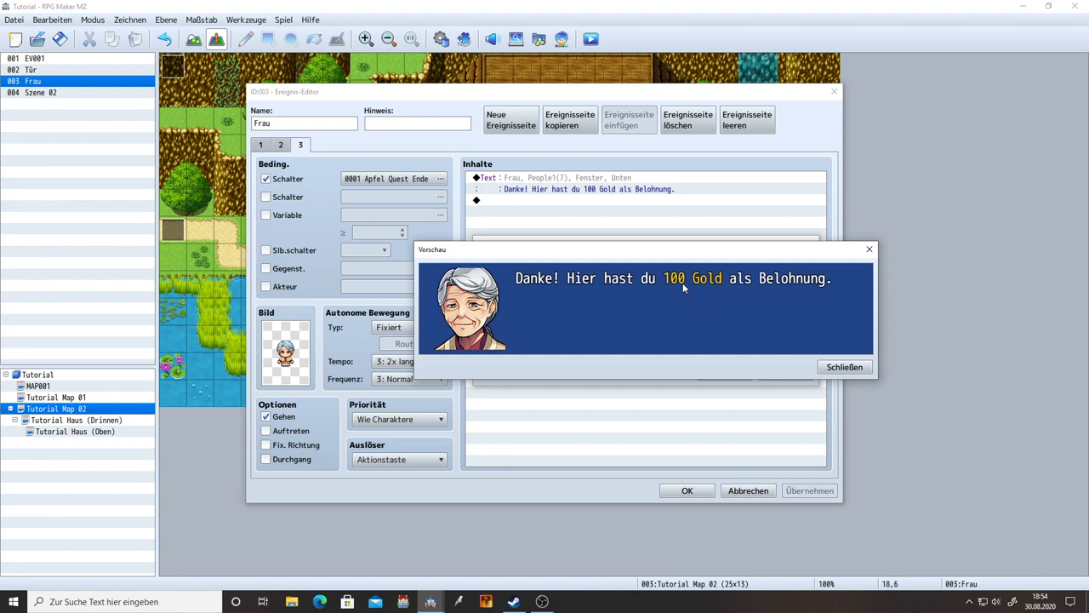
{"action": "left_click", "coordinate": [838, 368]}
{"action": "key", "text": "Return"}
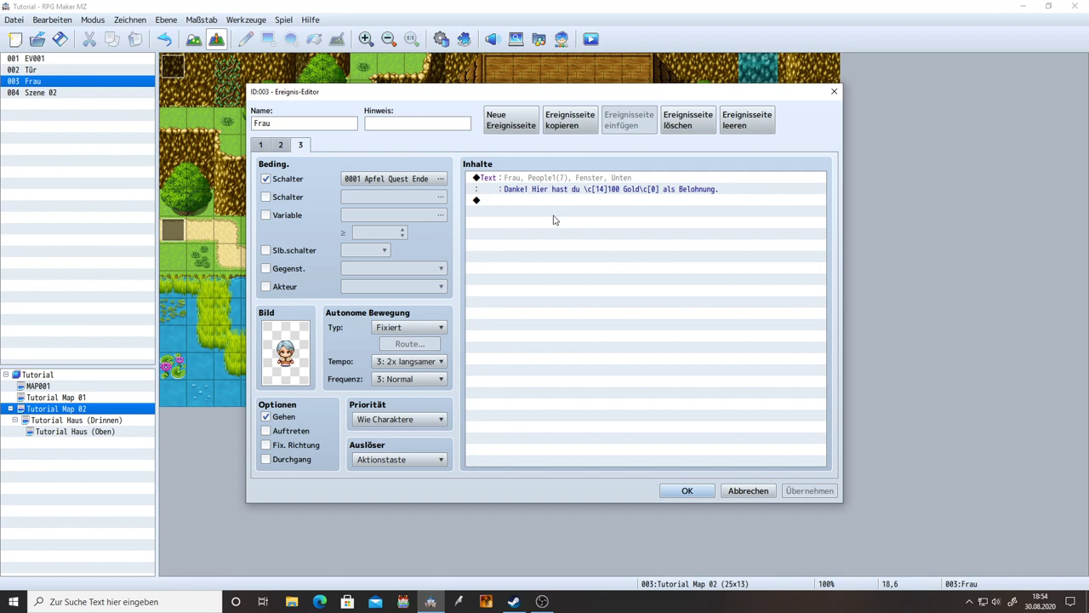
Step: Add a Gold ändern command after page 3's message that increases gold by a constant 100, and apply it
{"action": "double_click", "coordinate": [520, 201]}
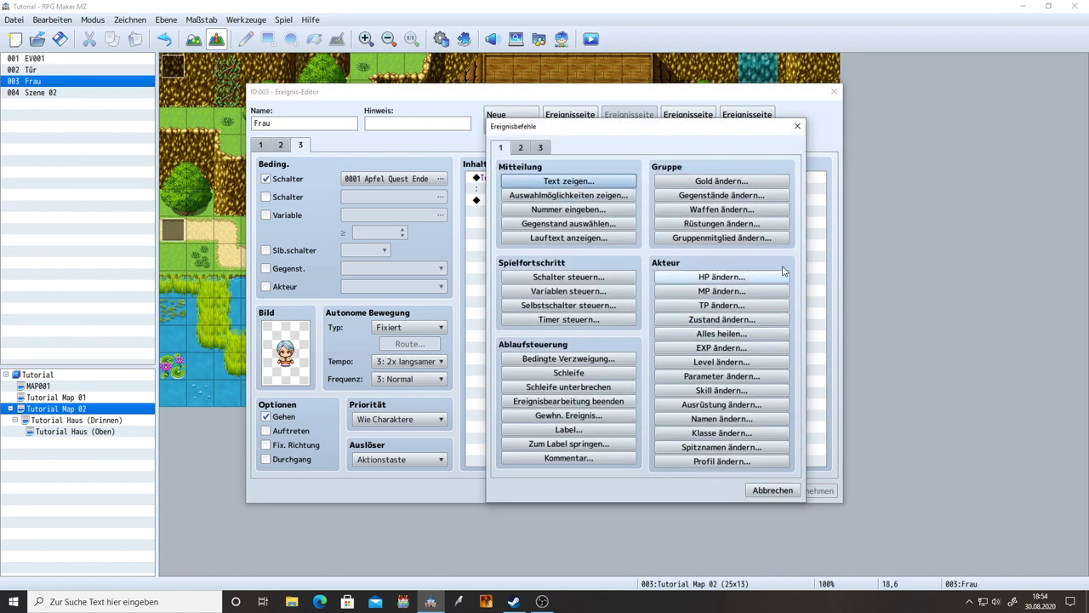
{"action": "left_click", "coordinate": [722, 181]}
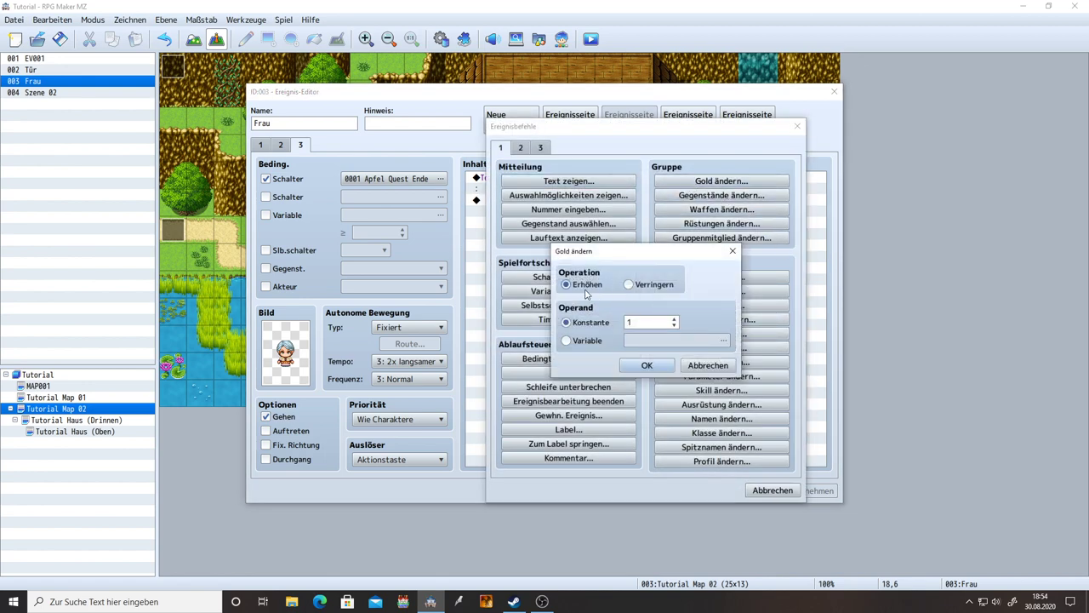
{"action": "left_click", "coordinate": [651, 323]}
{"action": "type", "text": "00"}
{"action": "left_click", "coordinate": [647, 365]}
{"action": "left_click", "coordinate": [805, 491]}
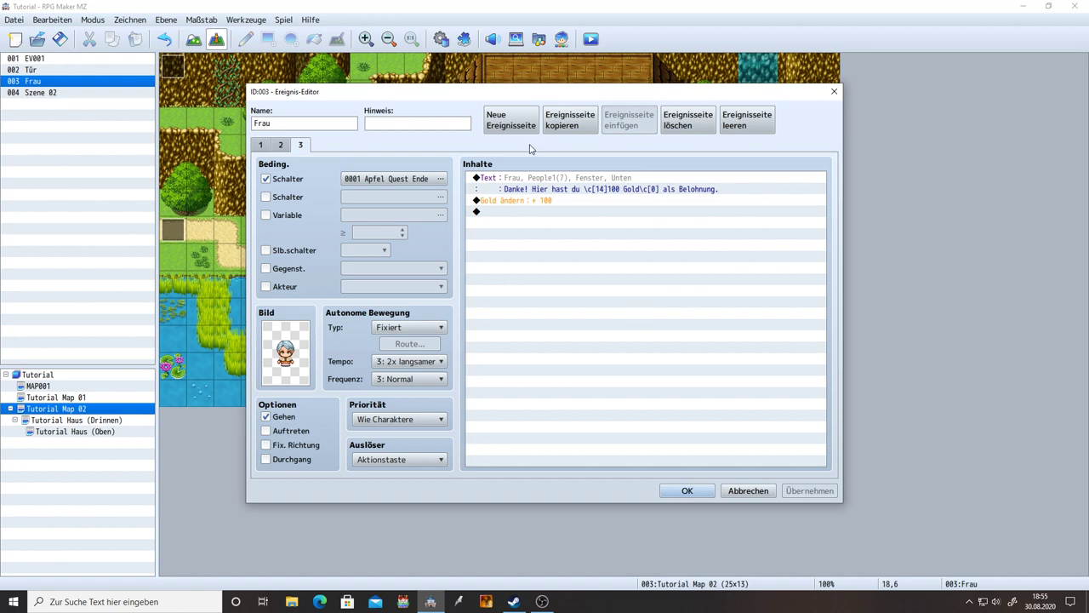
Step: Copy page 3 of the Frau event, paste it as page 4, and disable the switch condition there
{"action": "left_click", "coordinate": [575, 126]}
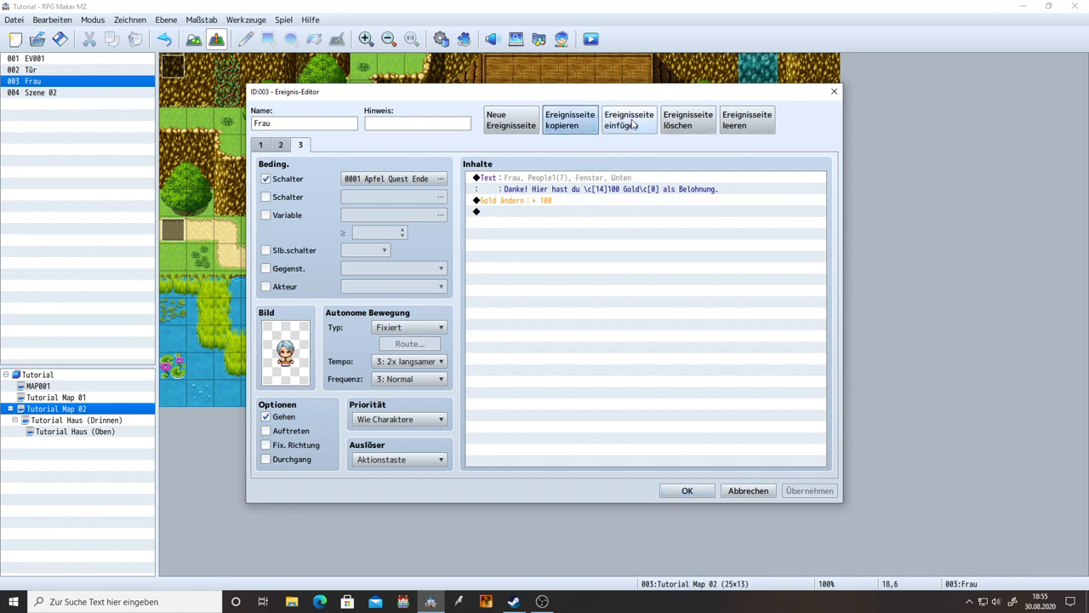
{"action": "left_click", "coordinate": [630, 123]}
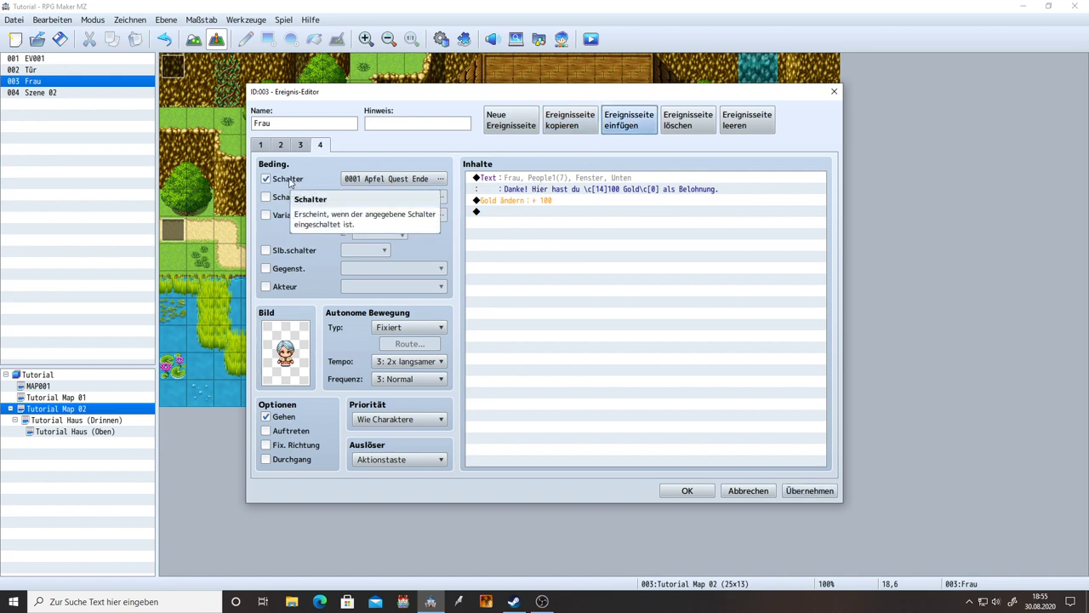
{"action": "left_click", "coordinate": [290, 179]}
Step: Shorten page 4's message to "Danke!" by removing the reward sentence
{"action": "left_click", "coordinate": [547, 180]}
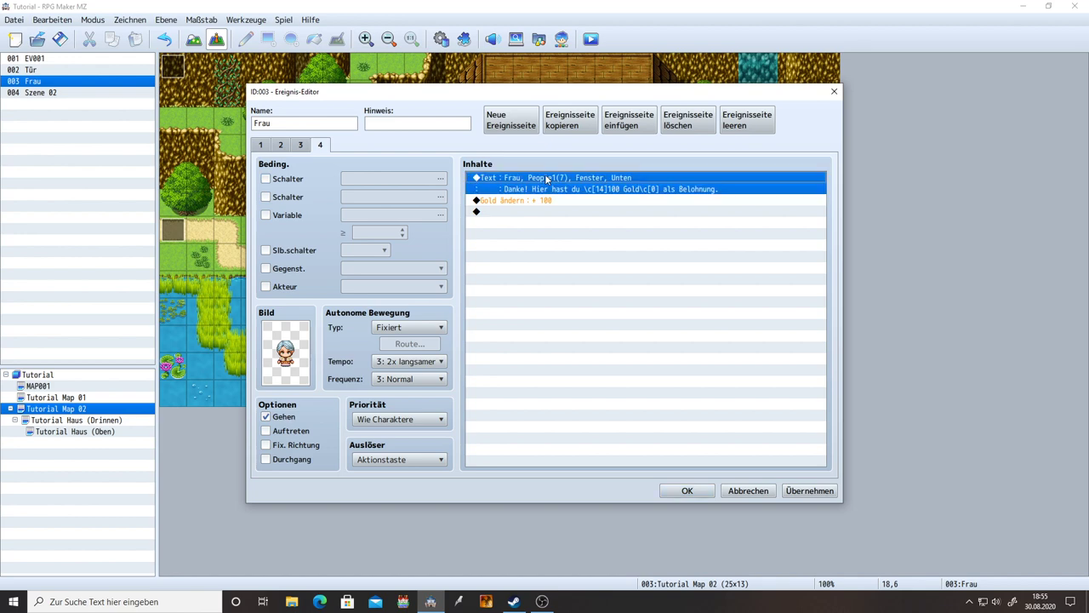
{"action": "double_click", "coordinate": [547, 179]}
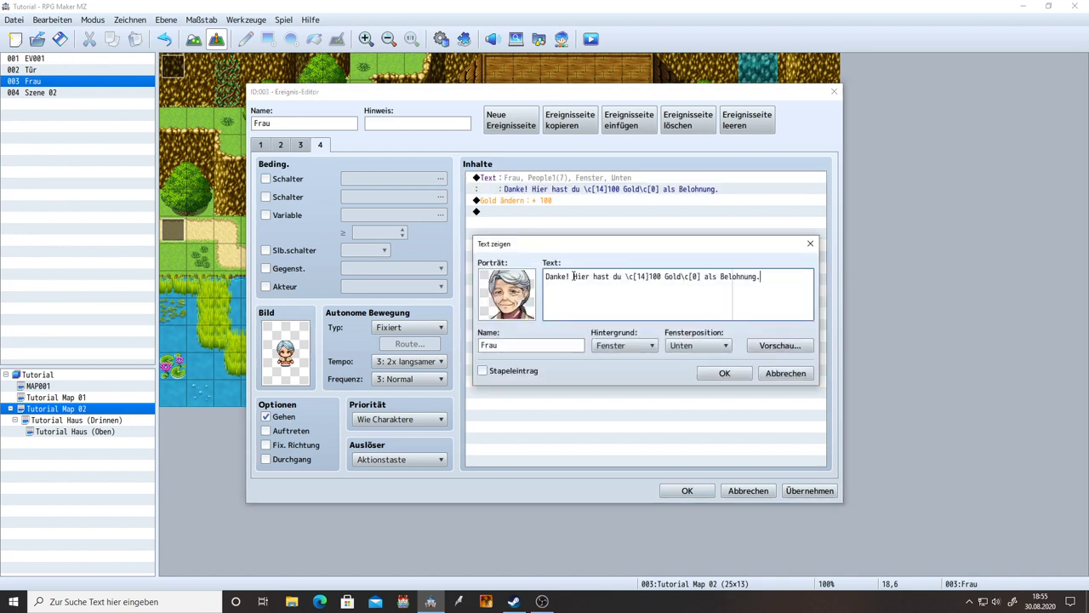
{"action": "left_click_drag", "start_coordinate": [571, 277], "coordinate": [834, 284]}
{"action": "key", "text": "BackSpace"}
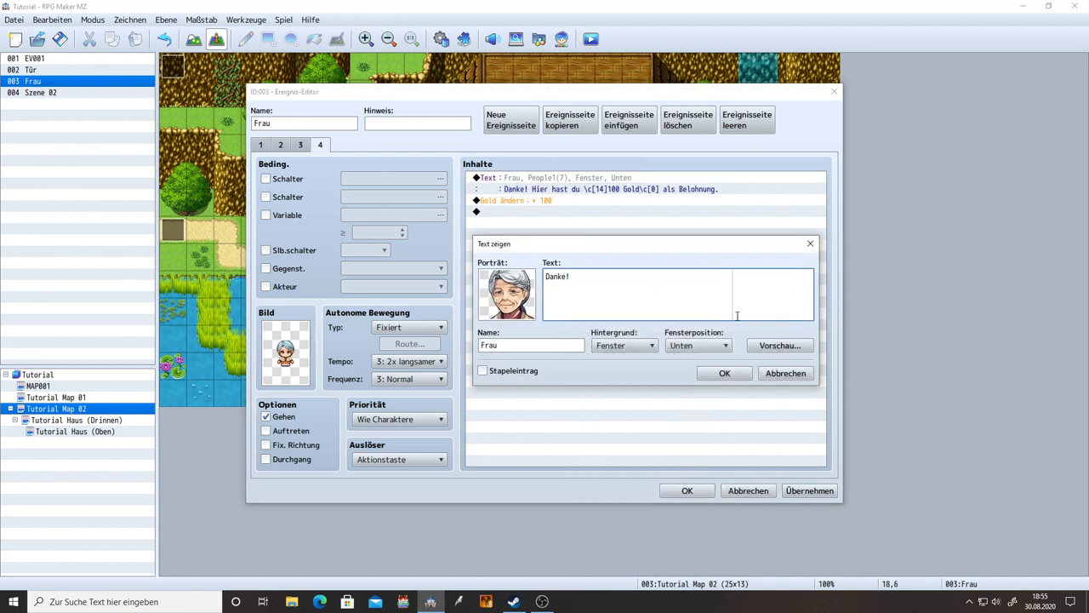
{"action": "left_click", "coordinate": [715, 374]}
Step: Delete the gold reward command from page 4 and apply the changes to the event
{"action": "left_click", "coordinate": [549, 201]}
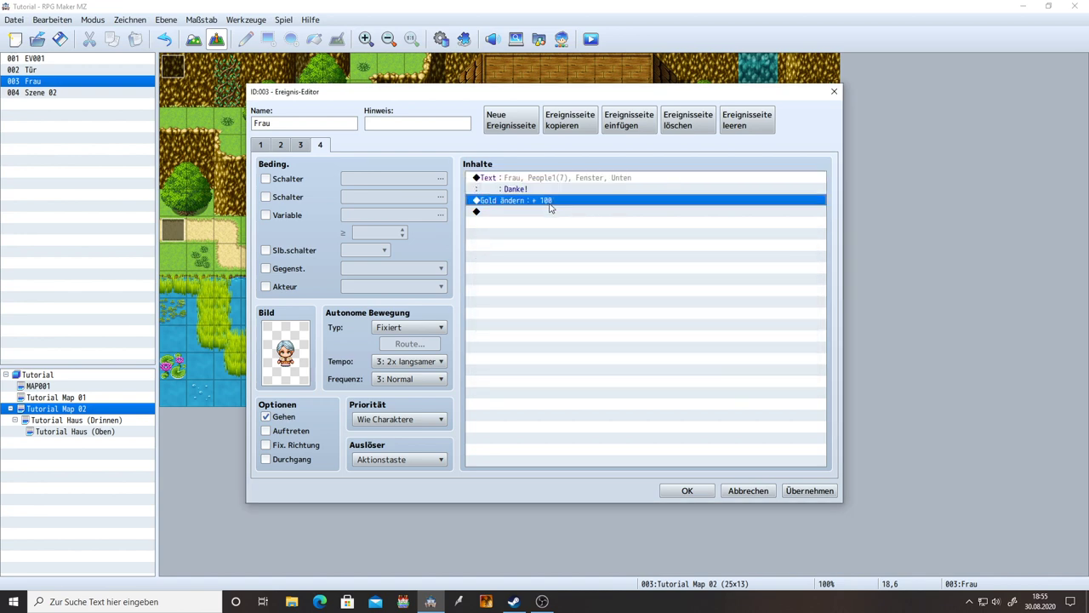
{"action": "key", "text": "Delete"}
{"action": "left_click", "coordinate": [809, 491]}
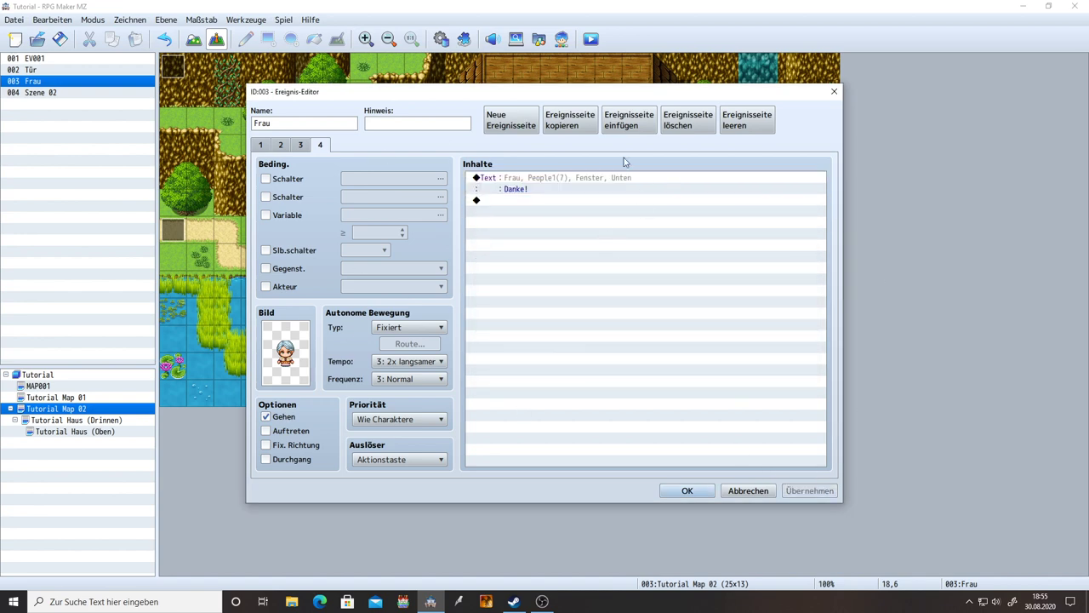
Step: Enable self switch A as the condition for page 4 of the Frau event and apply the change
{"action": "left_click", "coordinate": [284, 253]}
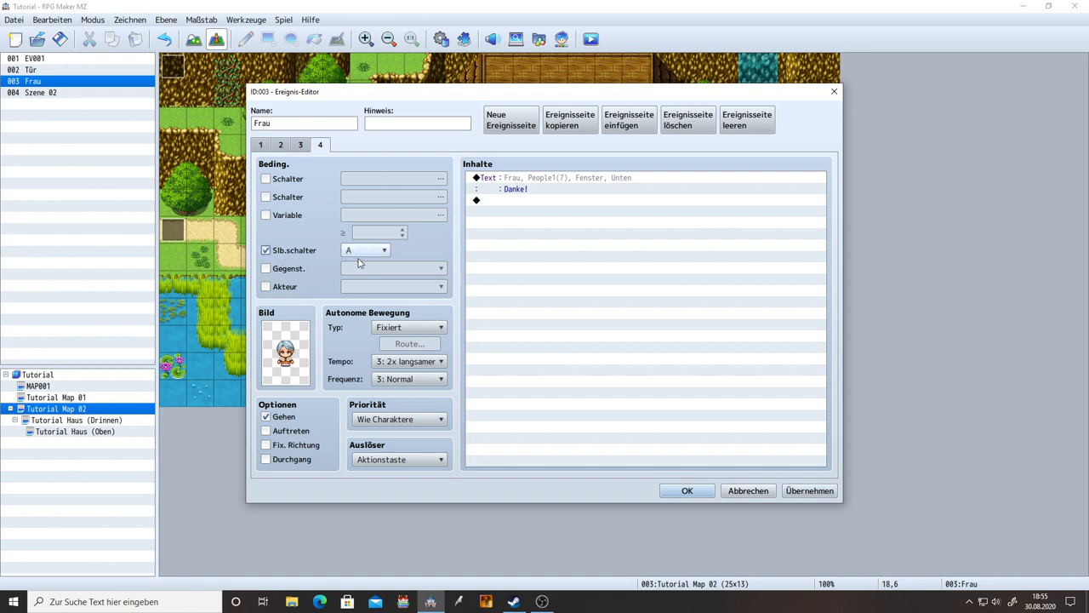
{"action": "left_click", "coordinate": [789, 493]}
{"action": "left_click", "coordinate": [303, 251]}
{"action": "left_click", "coordinate": [261, 145]}
{"action": "left_click", "coordinate": [281, 144]}
{"action": "left_click", "coordinate": [300, 145]}
{"action": "left_click", "coordinate": [320, 145]}
{"action": "left_click", "coordinate": [294, 251]}
{"action": "left_click", "coordinate": [811, 490]}
Step: Duplicate page 3's reward message below the gold change command
{"action": "left_click", "coordinate": [302, 145]}
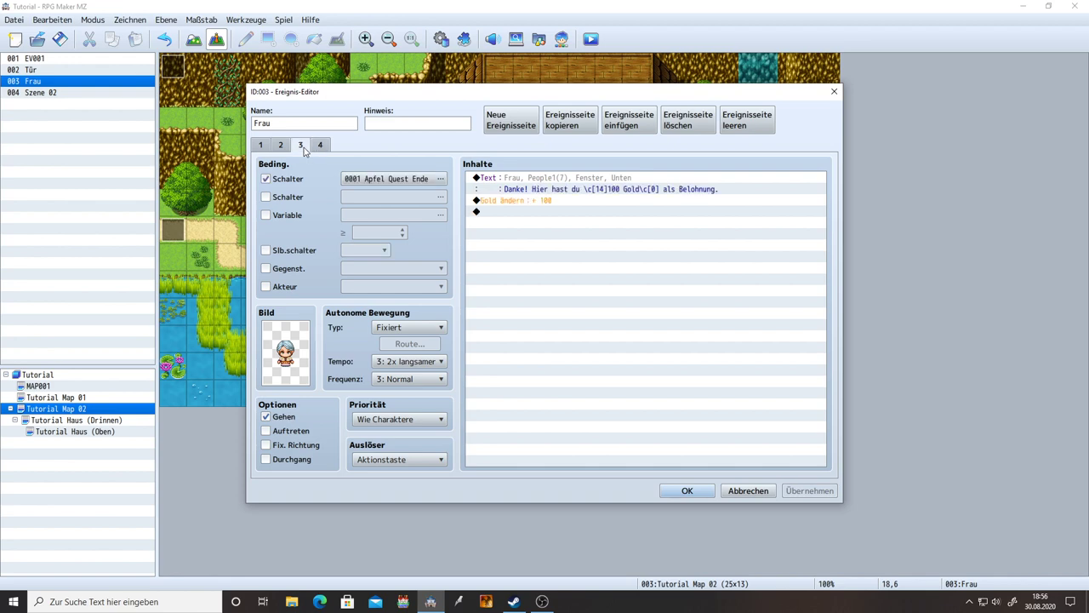
{"action": "left_click", "coordinate": [532, 213]}
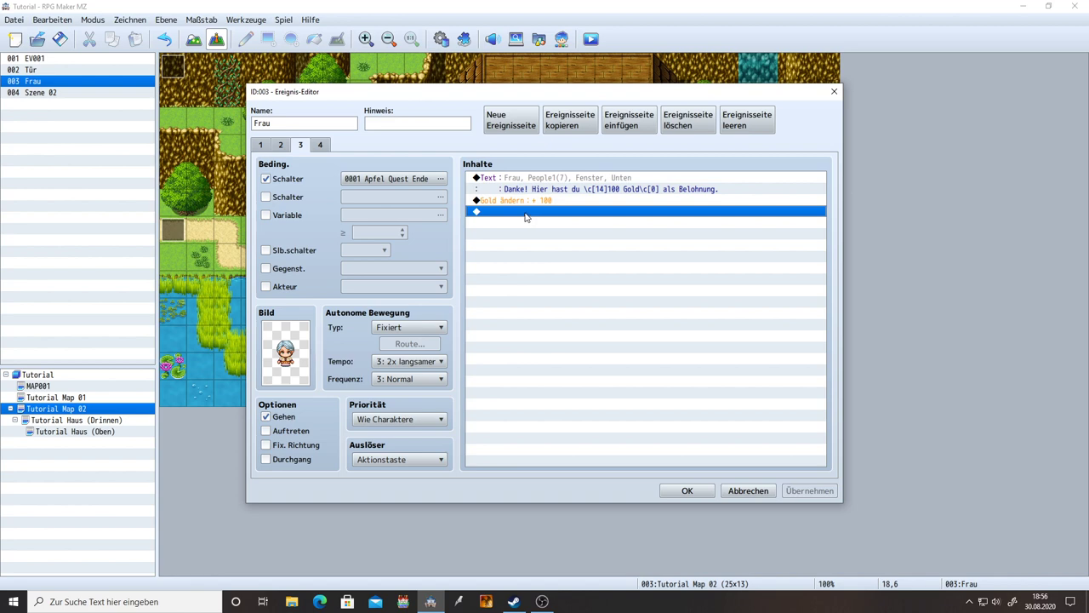
{"action": "left_click", "coordinate": [559, 190]}
{"action": "key", "text": "ctrl+c"}
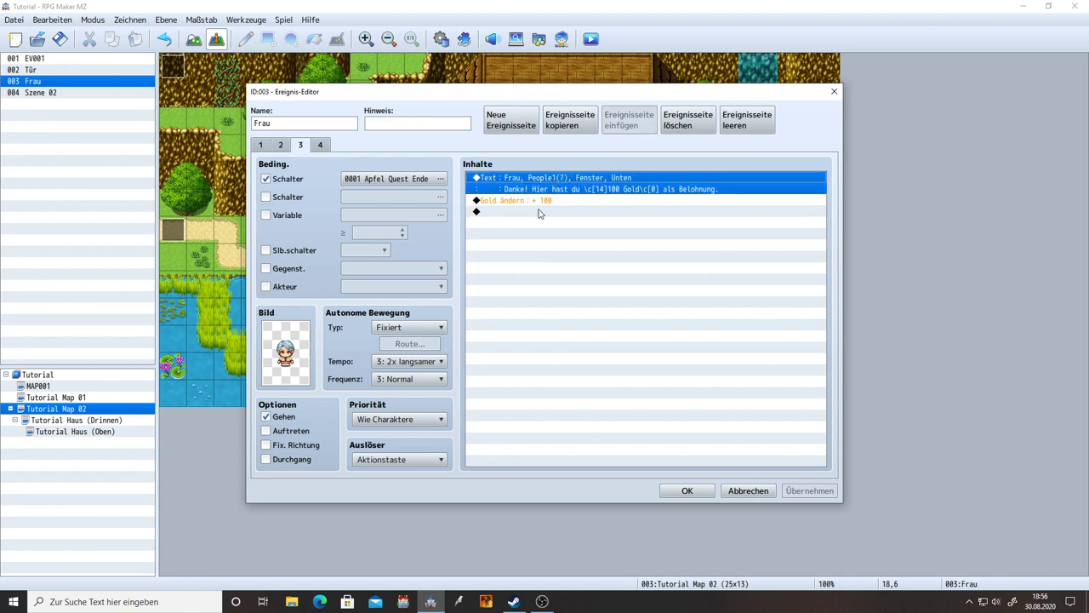
{"action": "left_click", "coordinate": [534, 213]}
{"action": "key", "text": "ctrl+v"}
{"action": "left_click", "coordinate": [544, 213]}
Step: Remove the portrait and the speaker name from the duplicated message on page 3
{"action": "double_click", "coordinate": [545, 211]}
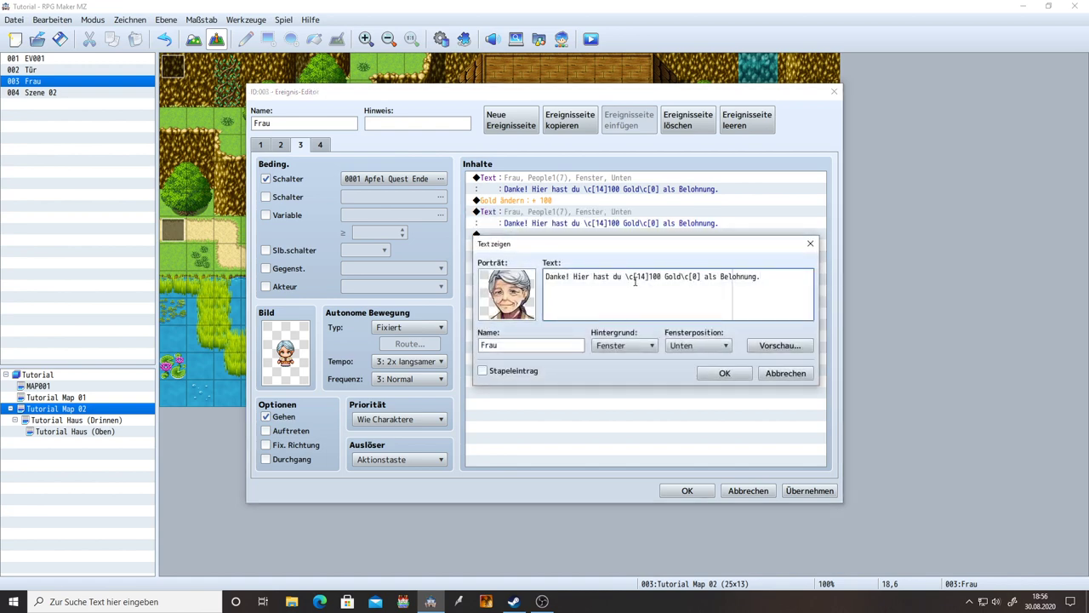
{"action": "double_click", "coordinate": [524, 294]}
{"action": "double_click", "coordinate": [478, 202]}
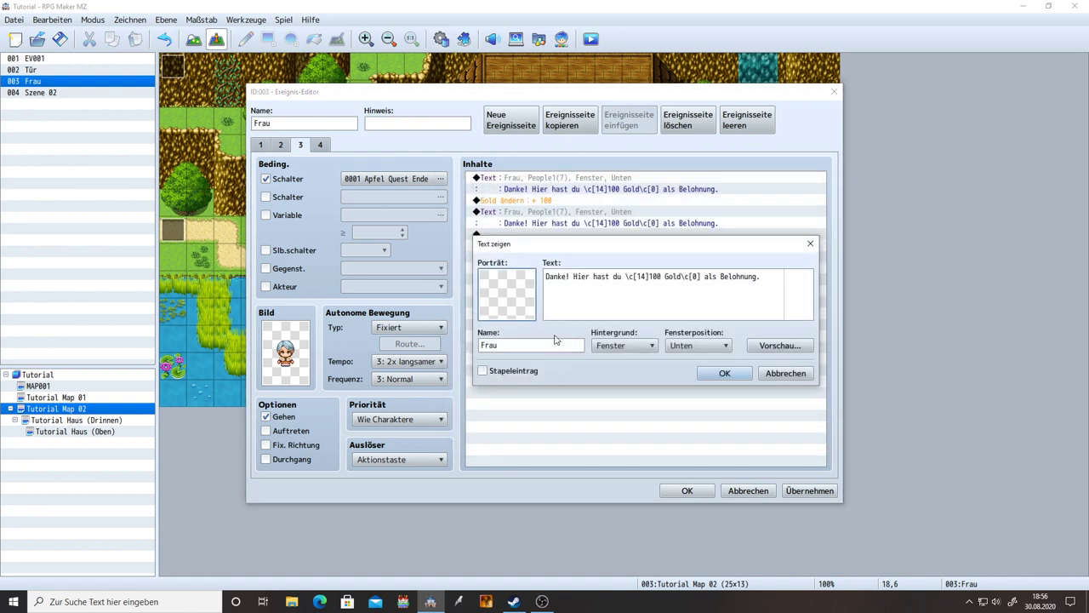
{"action": "left_click", "coordinate": [534, 347]}
{"action": "left_click_drag", "start_coordinate": [534, 346], "coordinate": [459, 350]}
{"action": "key", "text": "BackSpace"}
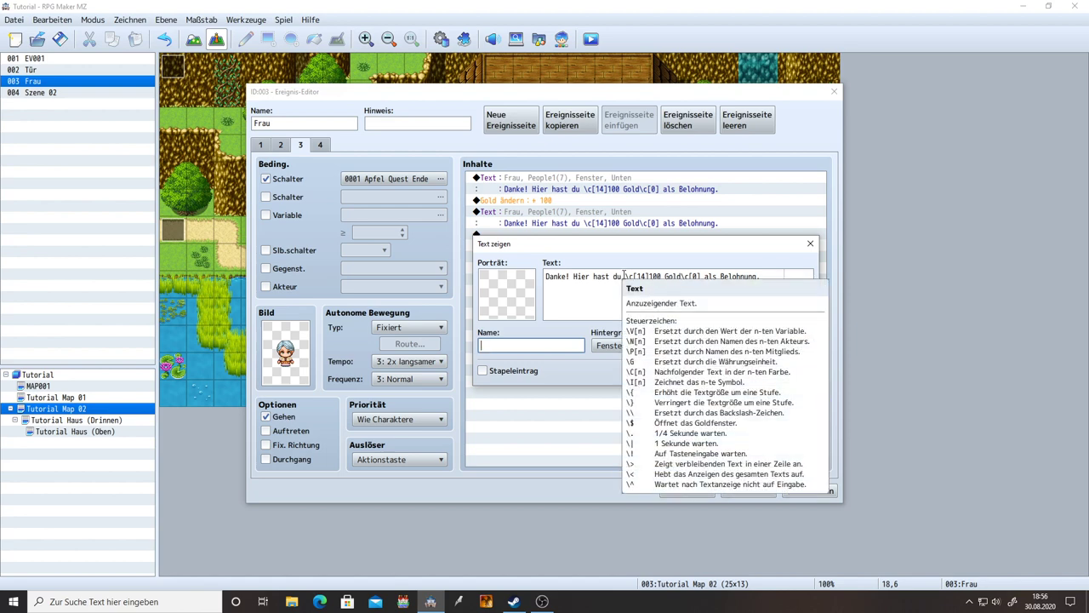
Step: Rewrite the duplicated message as "Du hast \c[14]100 Gold\c[0] erhalten.", preview it, and apply the event changes
{"action": "left_click_drag", "start_coordinate": [626, 276], "coordinate": [510, 281]}
{"action": "key", "text": "BackSpace"}
{"action": "type", "text": "Du hast"}
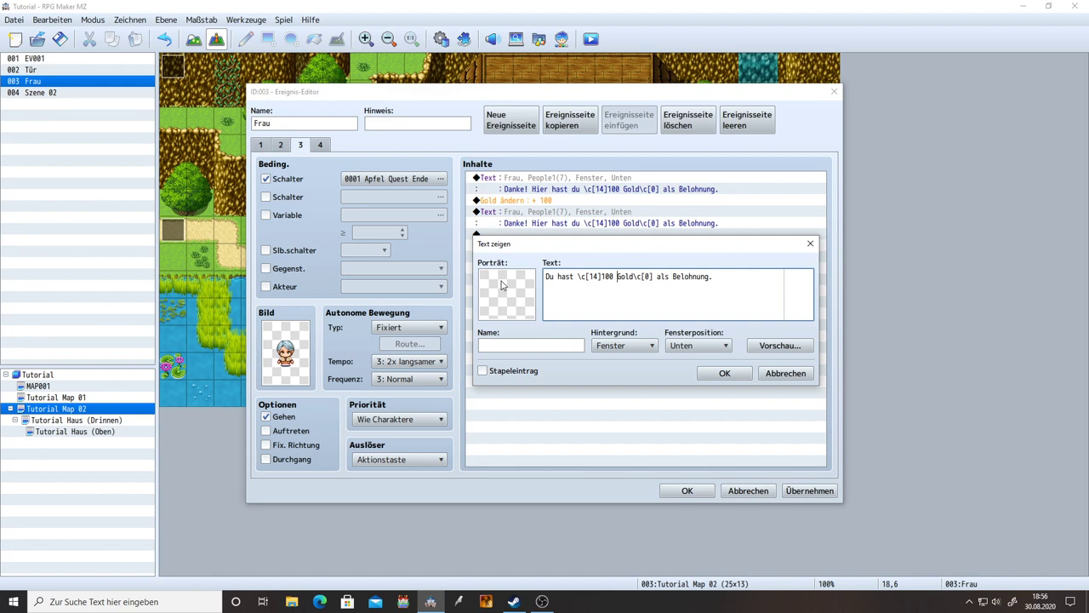
{"action": "key", "text": "Delete"}
{"action": "key", "text": "Delete"}
{"action": "key", "text": "Delete"}
{"action": "key", "text": "Delete"}
{"action": "key", "text": "Delete"}
{"action": "key", "text": "Delete"}
{"action": "key", "text": "Delete"}
{"action": "key", "text": "Delete"}
{"action": "key", "text": "Delete"}
{"action": "key", "text": "Delete"}
{"action": "key", "text": "Delete"}
{"action": "key", "text": "Delete"}
{"action": "type", "text": "erhalte"}
{"action": "left_click", "coordinate": [779, 344]}
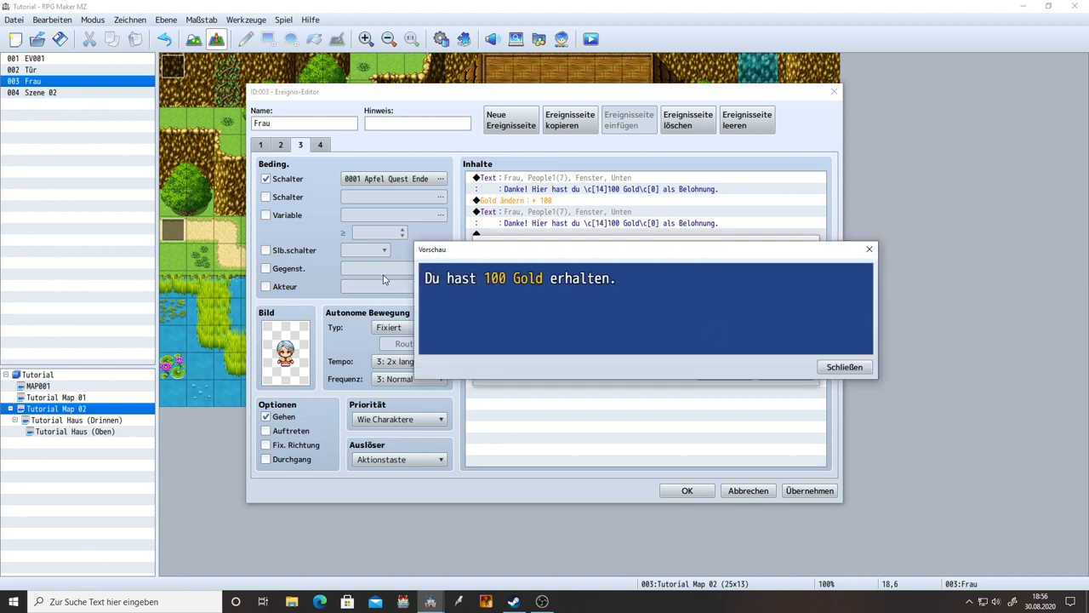
{"action": "left_click", "coordinate": [858, 373]}
{"action": "left_click", "coordinate": [722, 372]}
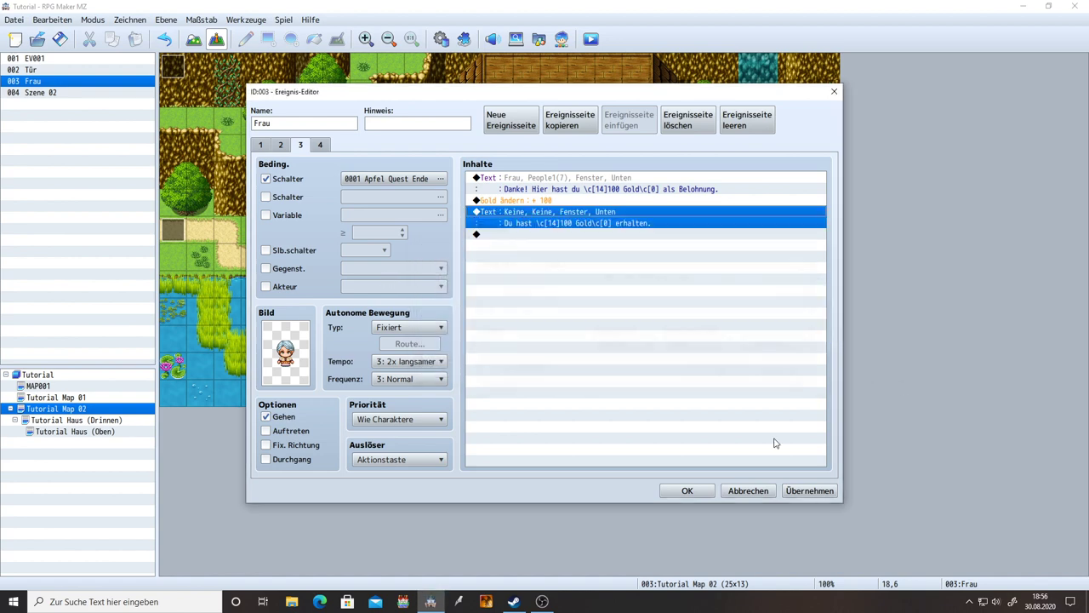
{"action": "left_click", "coordinate": [803, 490]}
Step: Add a Selbstschalter steuern command setting A to EIN at the end of page 3, and apply it
{"action": "left_click", "coordinate": [526, 237]}
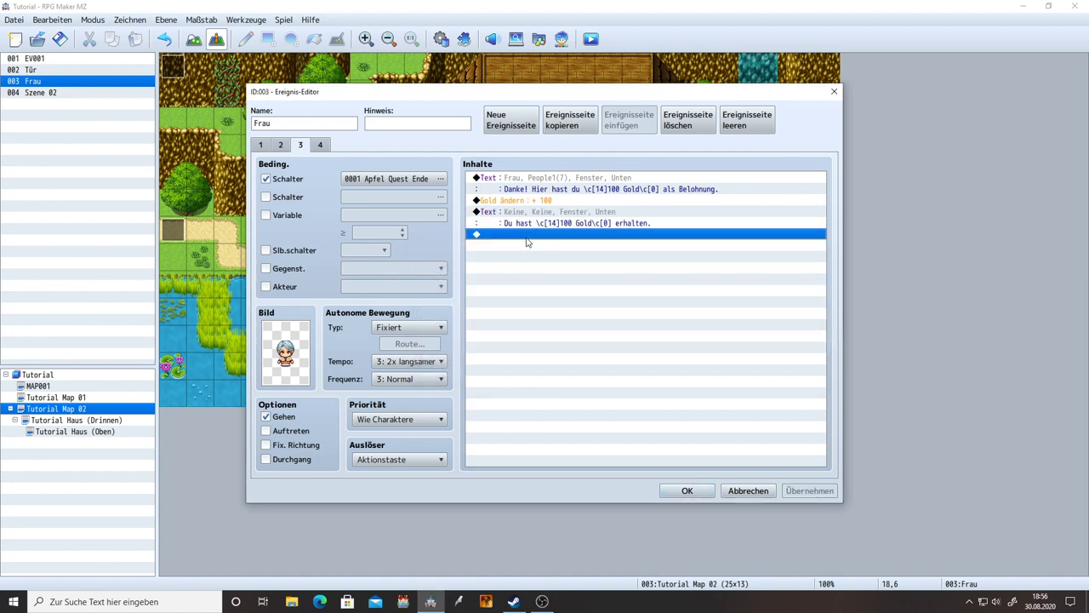
{"action": "double_click", "coordinate": [526, 237]}
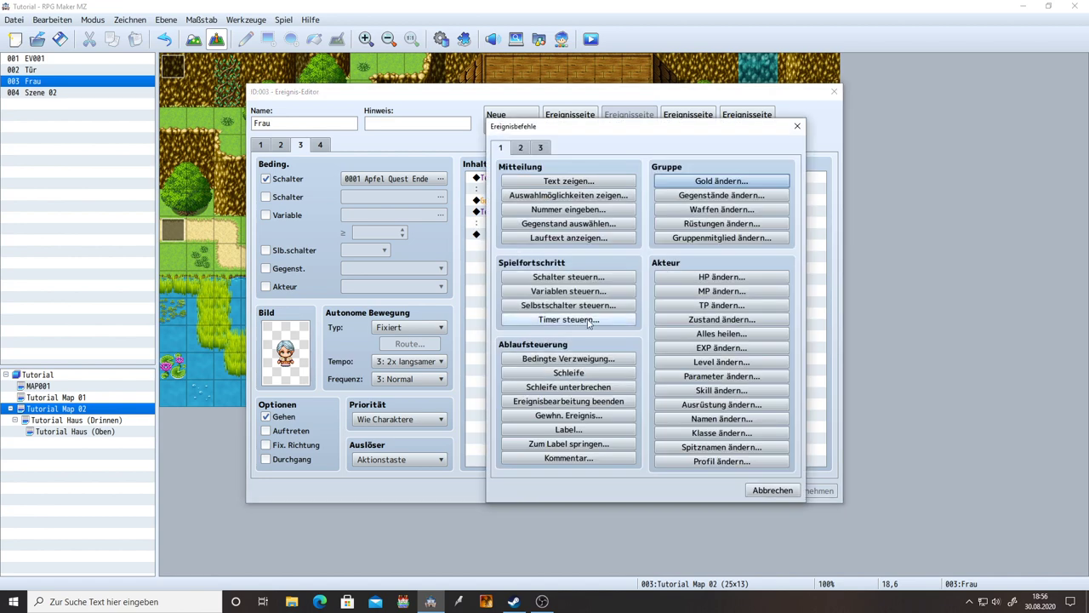
{"action": "left_click", "coordinate": [562, 306]}
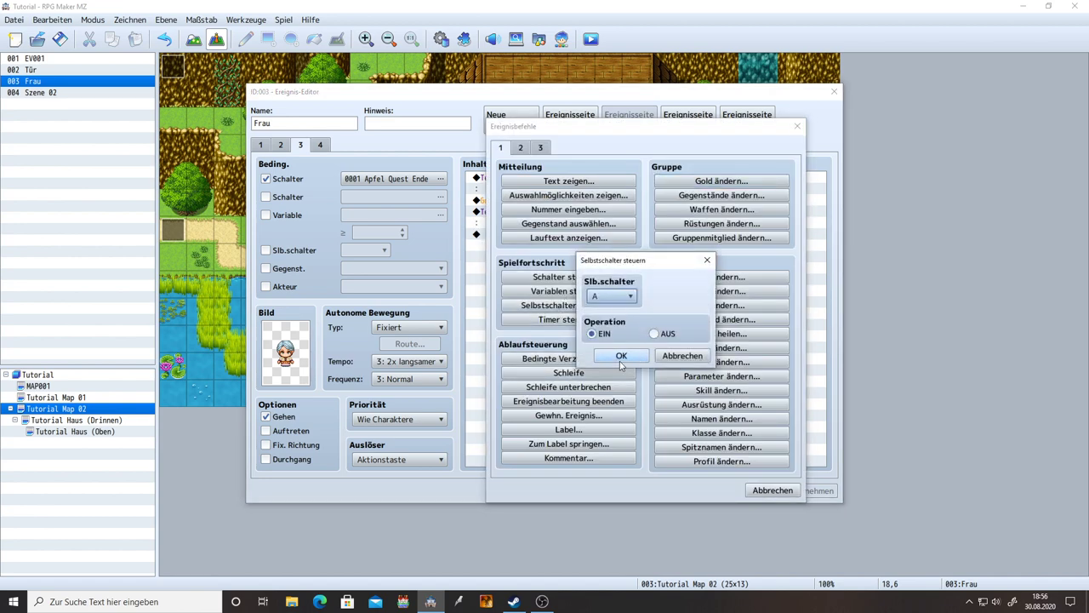
{"action": "left_click", "coordinate": [619, 362]}
{"action": "left_click", "coordinate": [810, 491]}
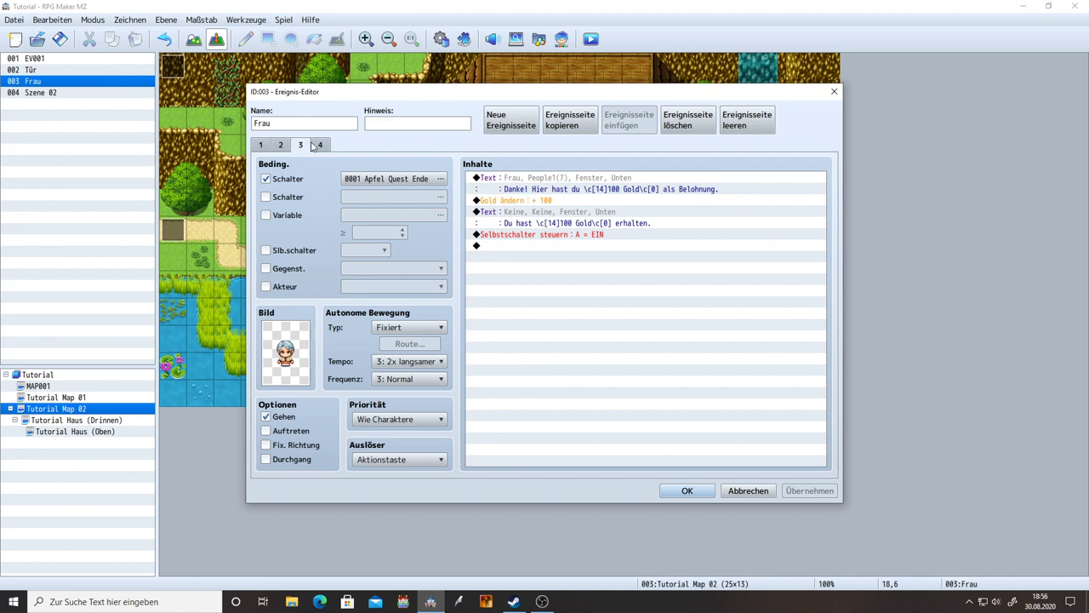
Step: Go back through the Frau event's pages and open page 1's "Danke! Mein Mann ist im Haus." message in the Ja branch
{"action": "left_click", "coordinate": [315, 146]}
{"action": "left_click", "coordinate": [307, 146]}
{"action": "left_click", "coordinate": [317, 146]}
{"action": "left_click", "coordinate": [280, 146]}
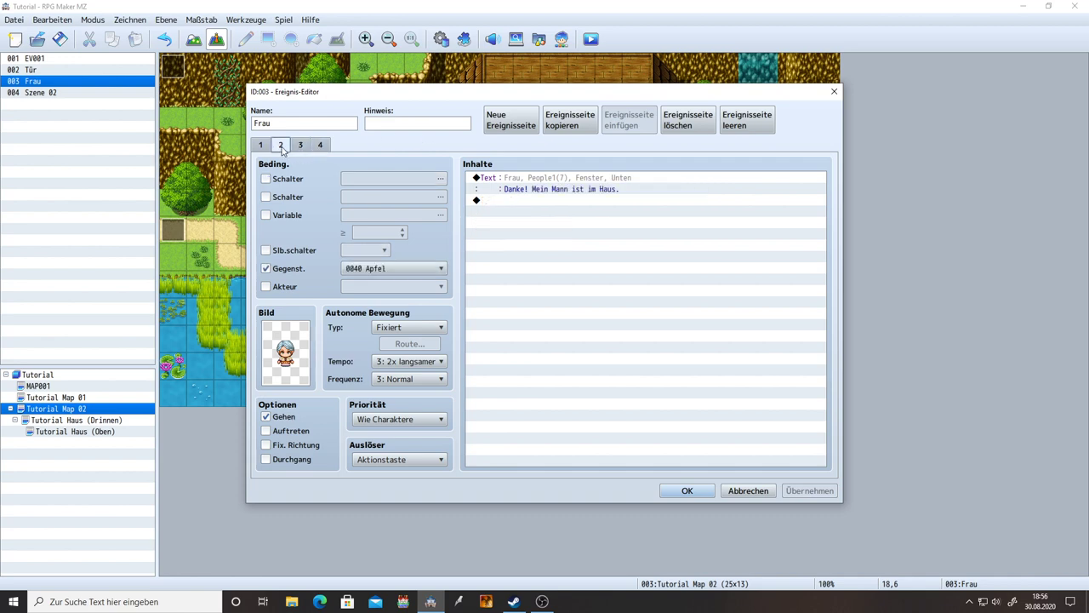
{"action": "left_click", "coordinate": [261, 145]}
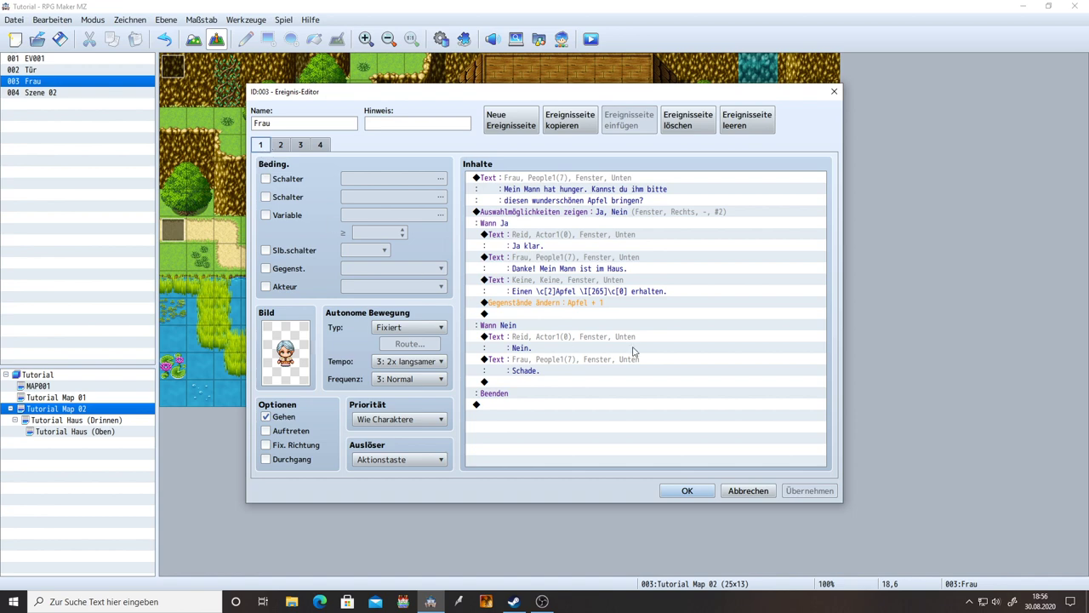
{"action": "left_click_drag", "start_coordinate": [594, 270], "coordinate": [588, 265]}
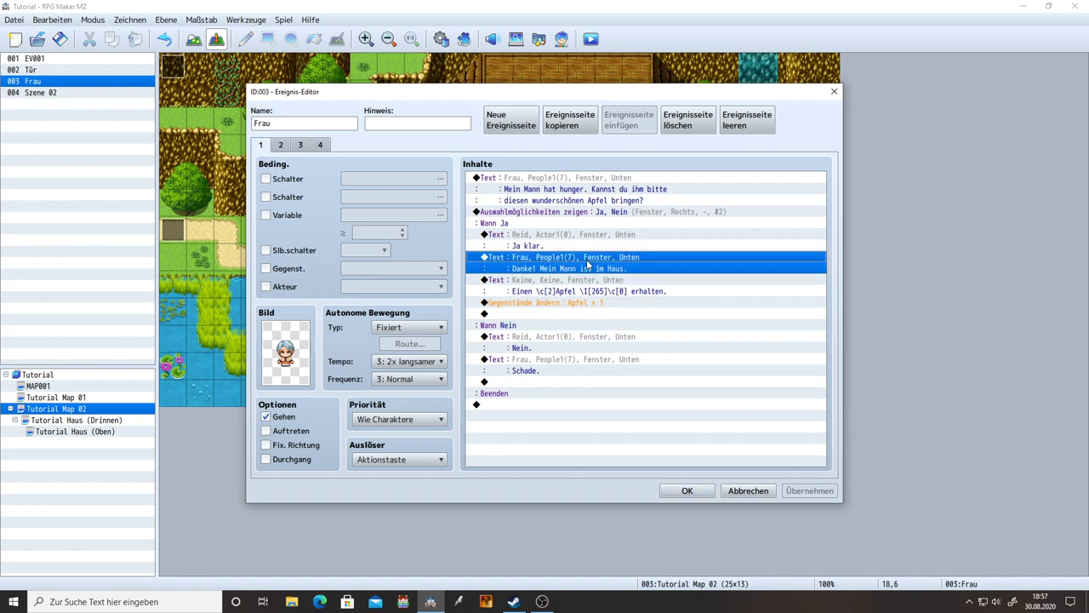
{"action": "double_click", "coordinate": [587, 264]}
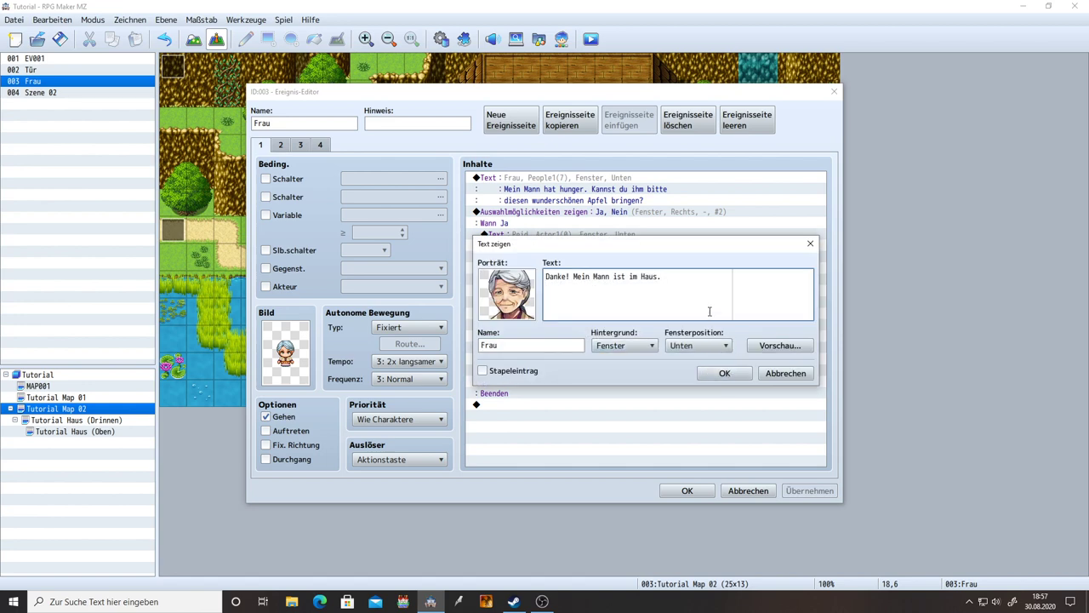
{"action": "type", "text": "Komme danach bitte wie"}
{"action": "key", "text": "BackSpace"}
{"action": "key", "text": "ctrl+BackSpace"}
{"action": "key", "text": "ctrl+BackSpace"}
{"action": "key", "text": "ctrl+BackSpace"}
Step: Extend the message with "Wenn du den Apfel überbracht hast, dann gebe ich dir dafür \c[14]100 Gold\c[0].", preview it, and confirm
{"action": "type", "text": "du den Apfel überbracht hast, dann ge"}
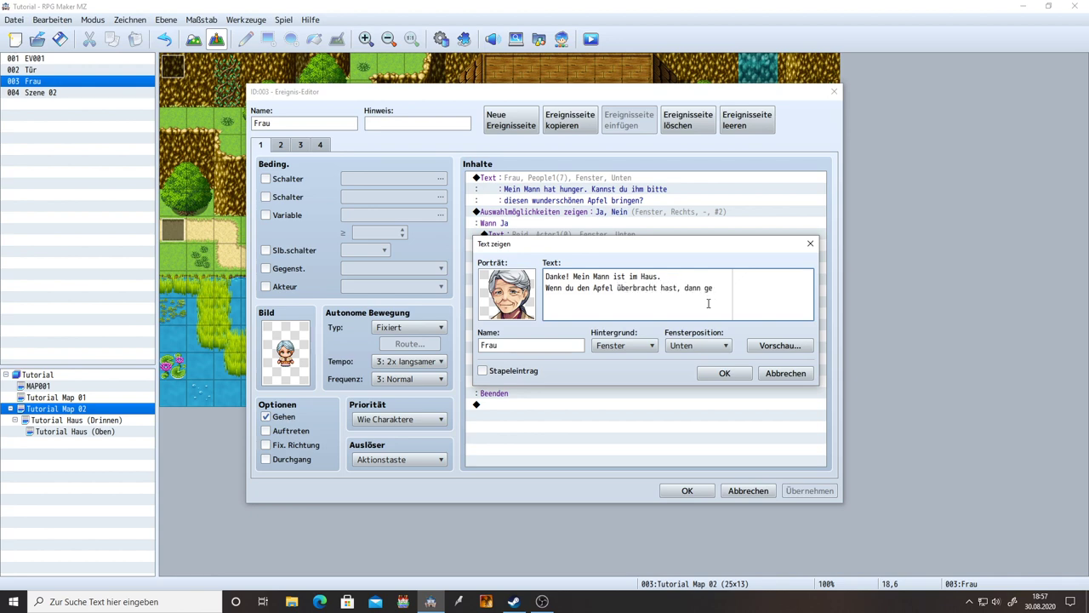
{"action": "type", "text": "be"}
{"action": "key", "text": "Return"}
{"action": "type", "text": "ich dir daf"}
{"action": "type", "text": "\\c[14]"}
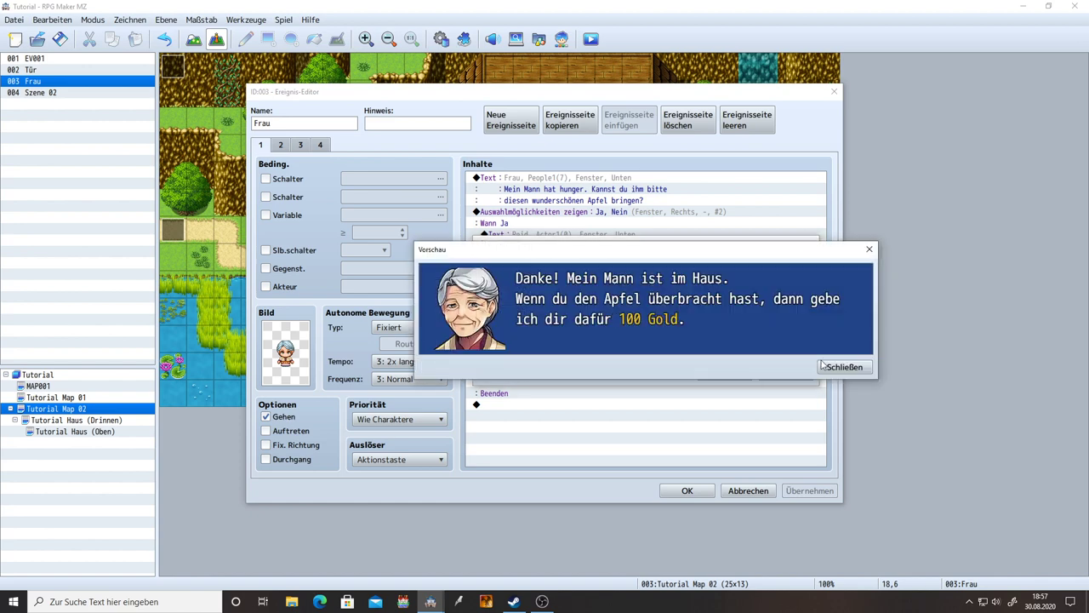
{"action": "left_click", "coordinate": [844, 367]}
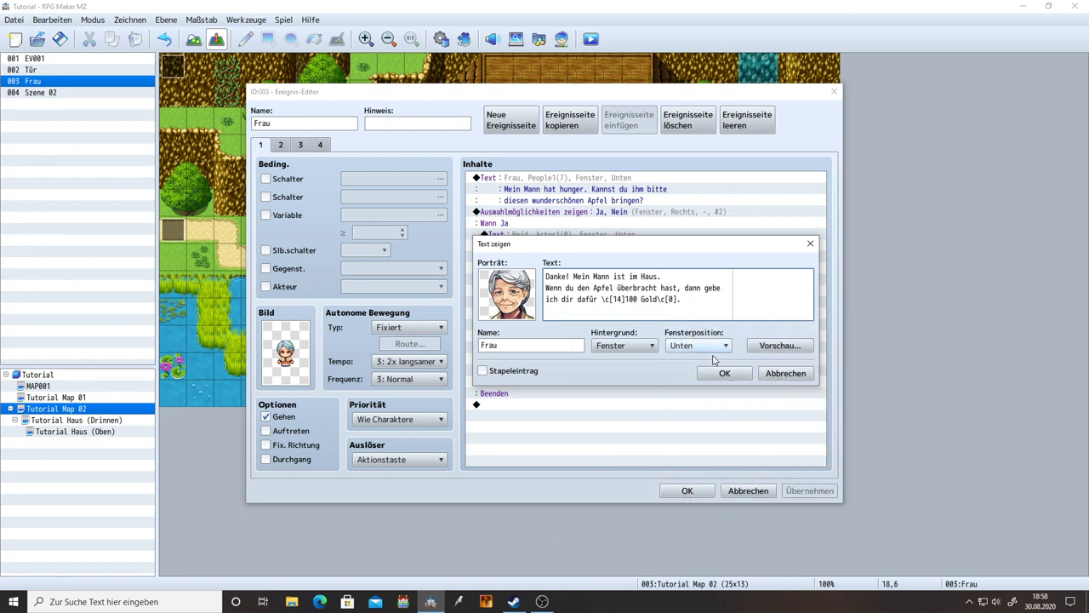
{"action": "left_click", "coordinate": [722, 372]}
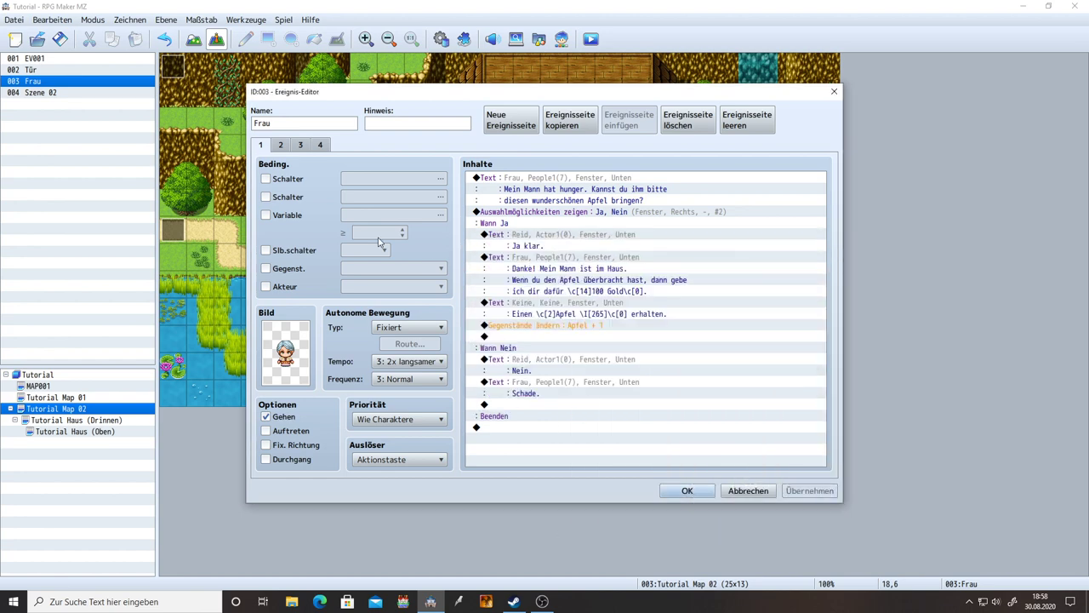
Step: Check pages 2 to 4 of the Frau event, and close the event editor keeping all changes
{"action": "left_click", "coordinate": [282, 145]}
{"action": "left_click", "coordinate": [300, 145]}
{"action": "left_click", "coordinate": [321, 146]}
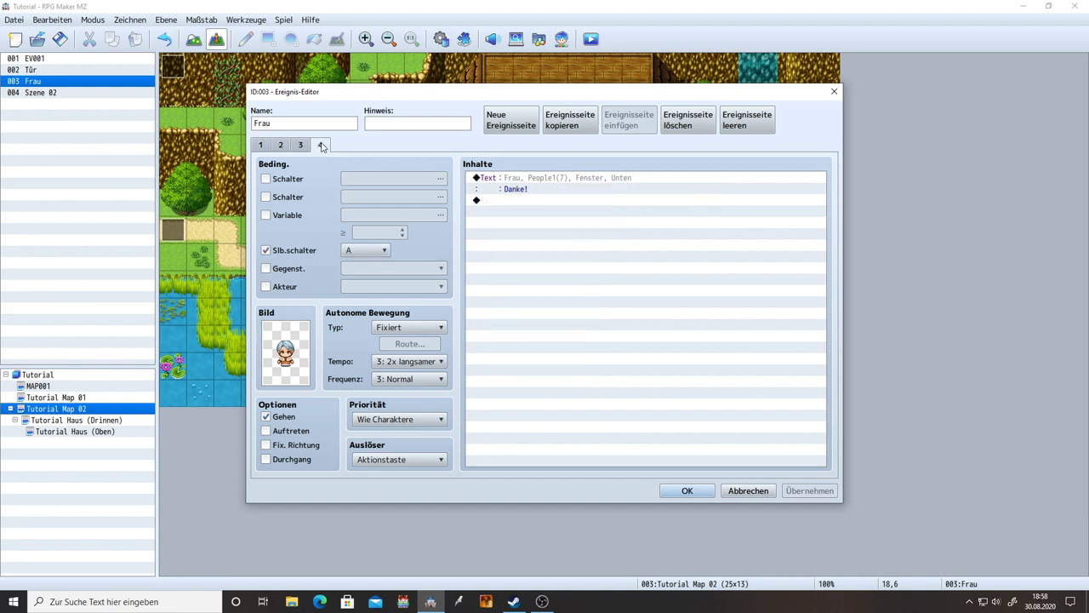
{"action": "left_click", "coordinate": [691, 492]}
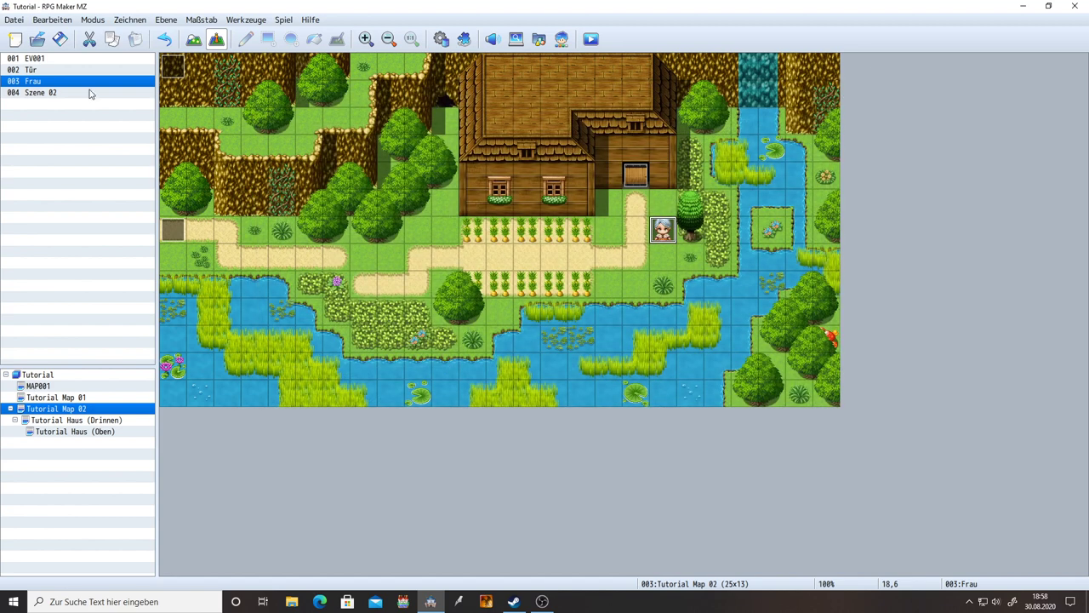
Step: Start a playtest with a new game and advance the intro scenes to the Frau's apple question
{"action": "left_click", "coordinate": [594, 42]}
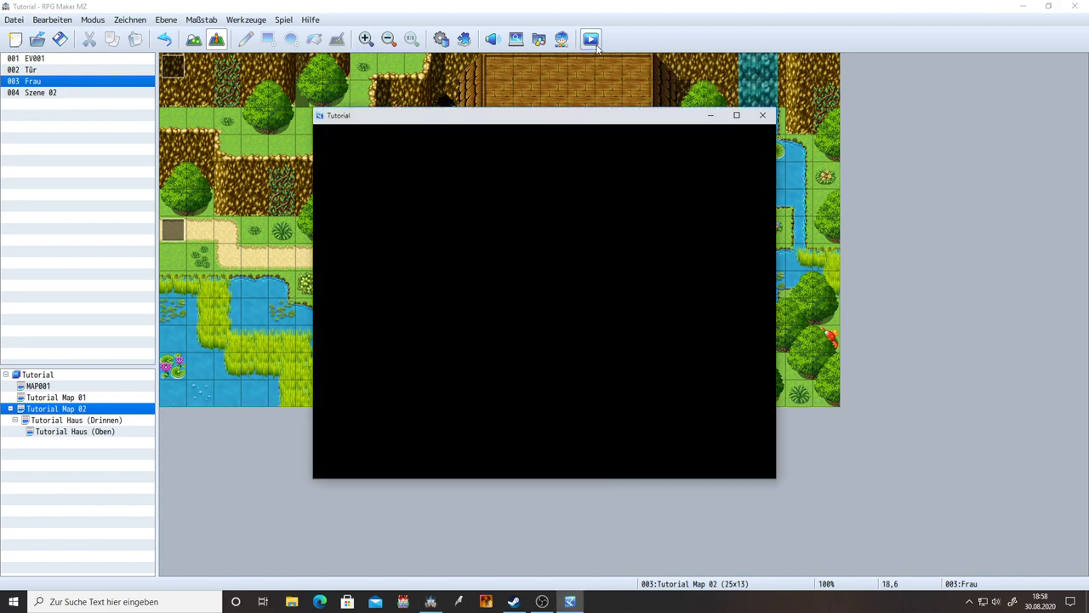
{"action": "key", "text": "Up"}
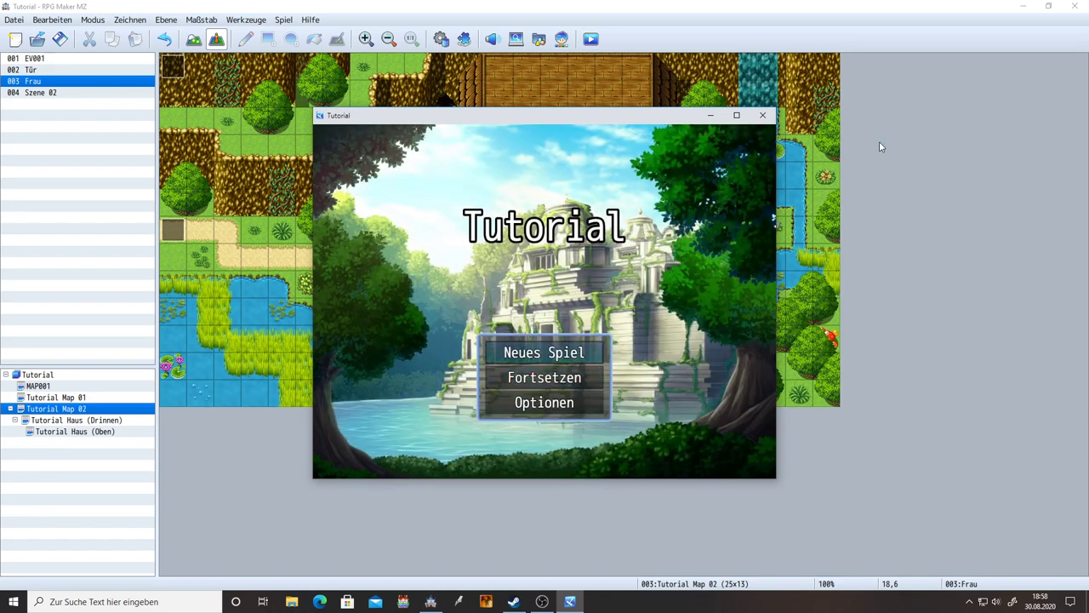
{"action": "key", "text": "Return"}
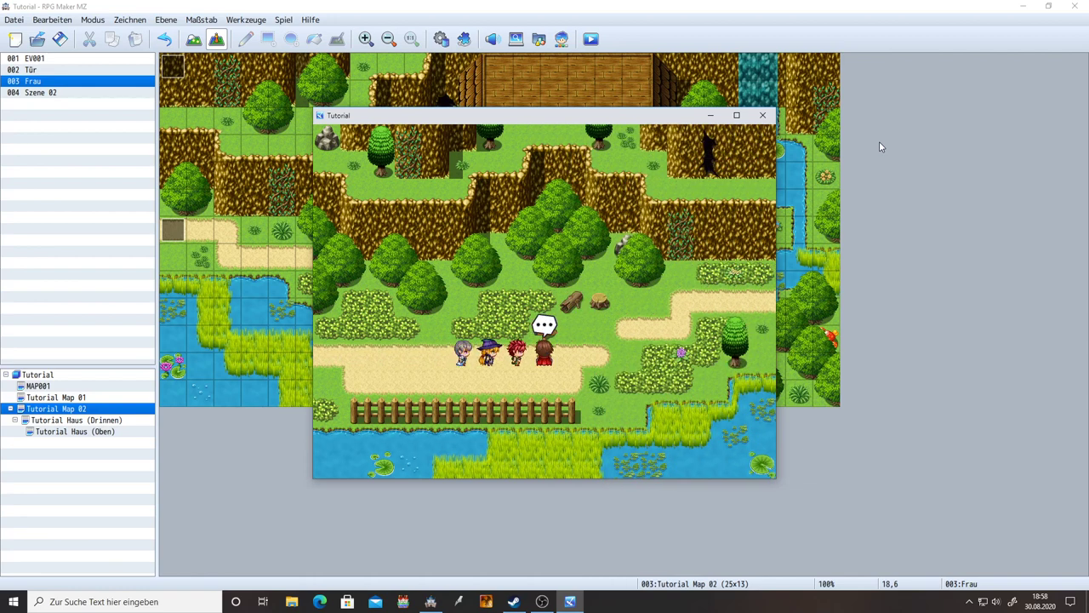
{"action": "key", "text": "Return"}
{"action": "key", "text": "Return"}
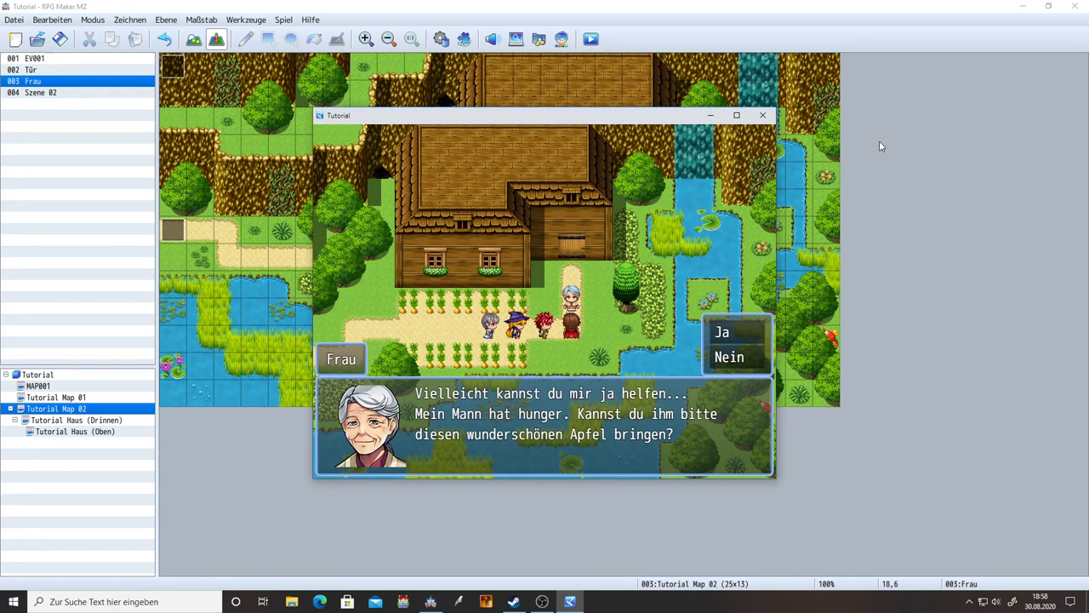
Step: Answer the Frau's apple request with Nein and advance the dialogue to its end
{"action": "key", "text": "Down"}
{"action": "key", "text": "Return"}
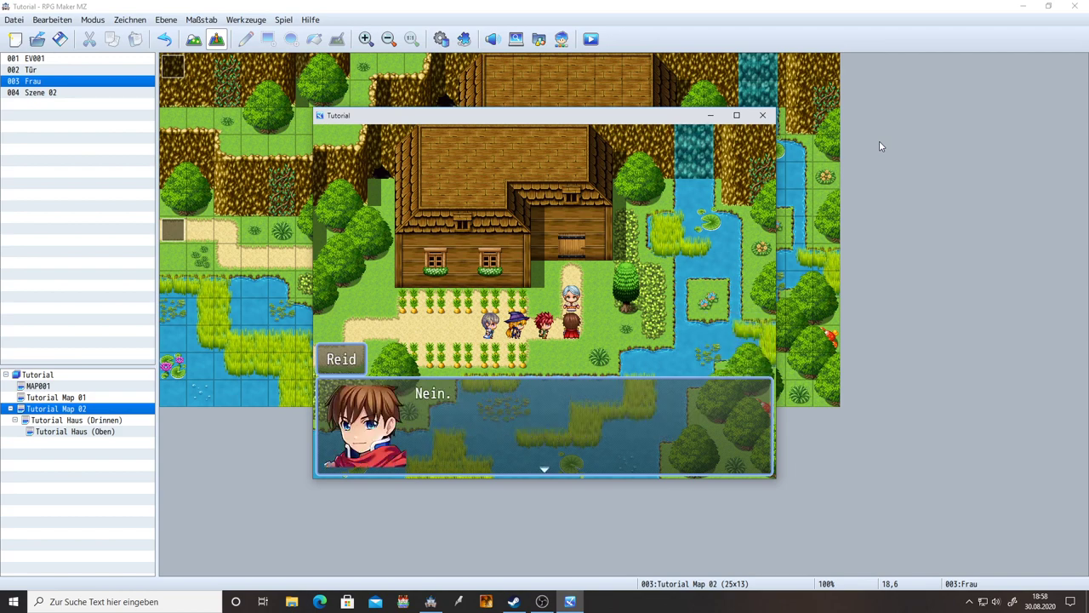
{"action": "key", "text": "Return"}
{"action": "key", "text": "Return"}
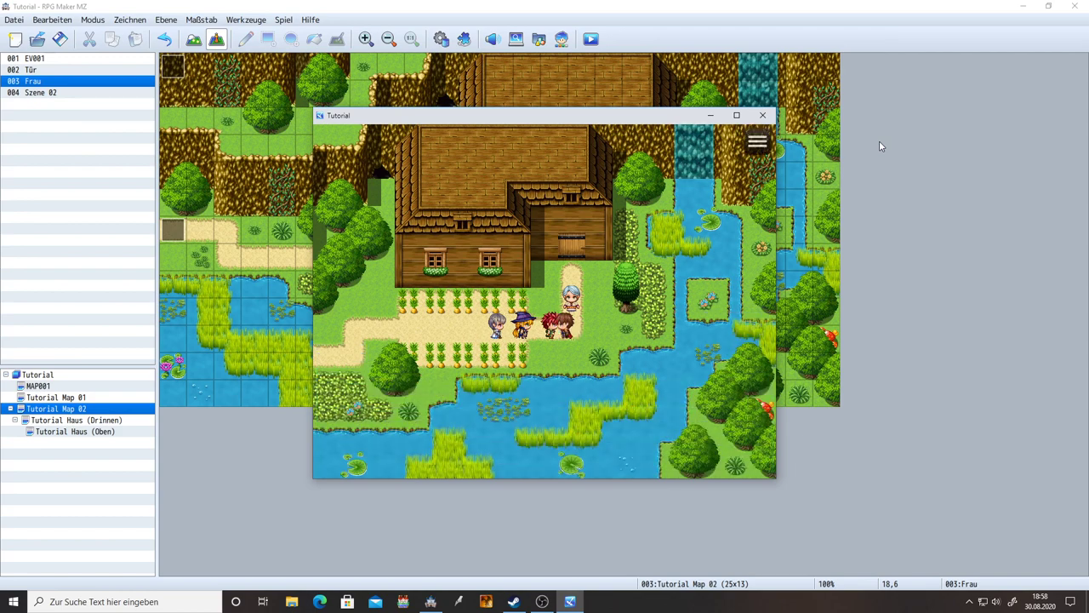
Step: Walk the party into the house and talk to the Mann at the table without having the apple
{"action": "key", "text": "Up"}
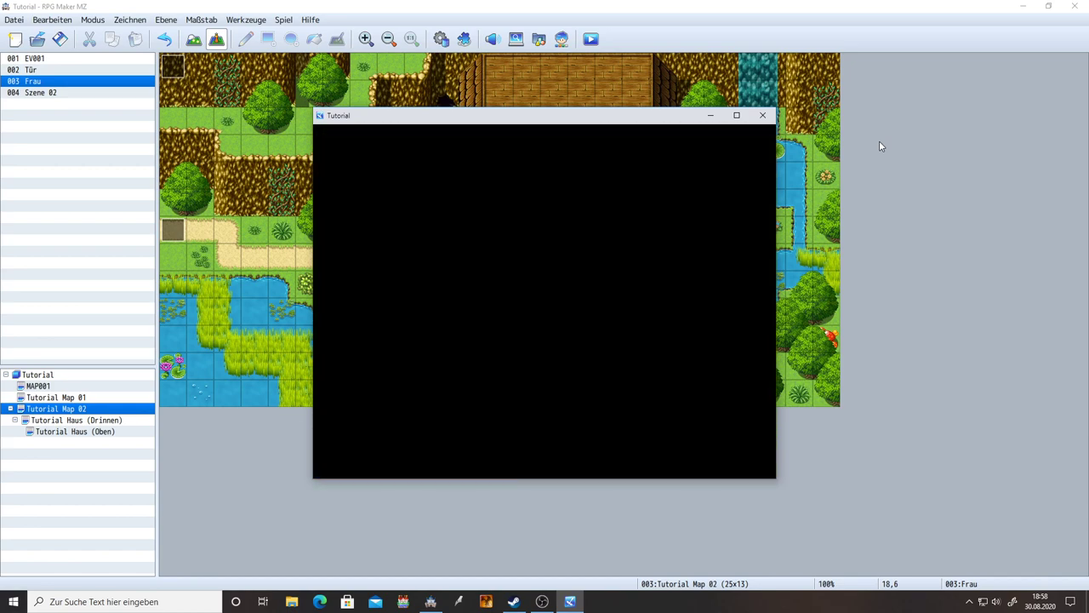
{"action": "key", "text": "Up"}
{"action": "key", "text": "Left"}
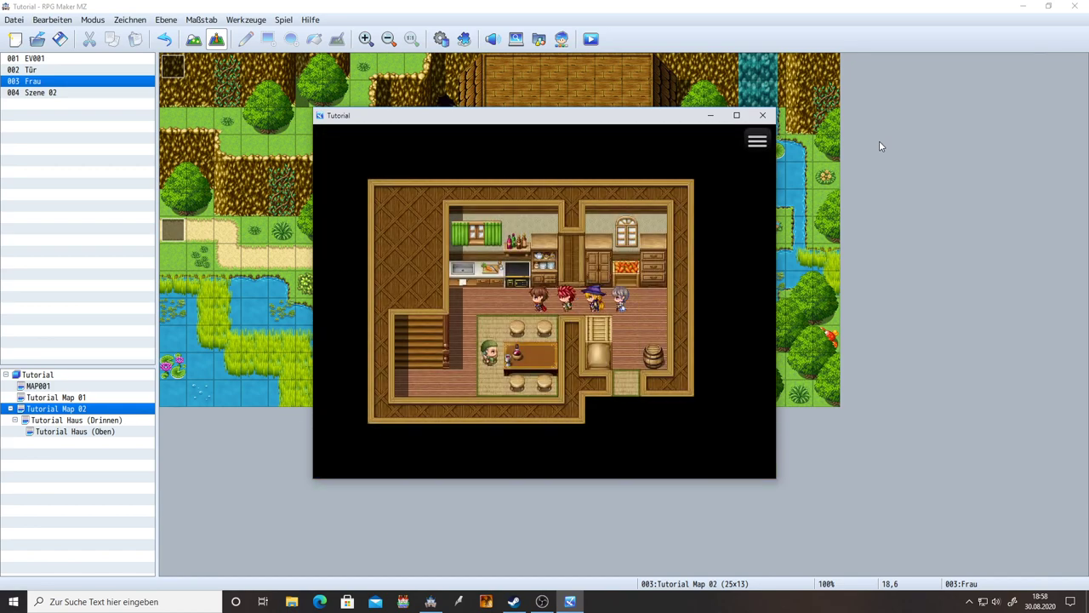
{"action": "key", "text": "Down"}
{"action": "key", "text": "Return"}
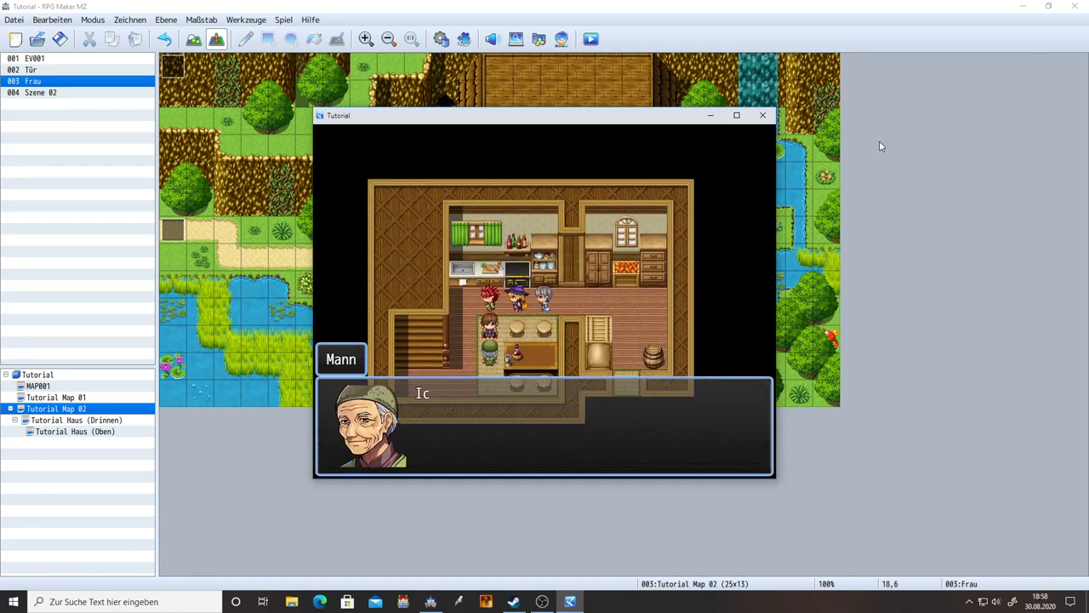
{"action": "key", "text": "Return"}
Step: Walk the party back out of the house and talk to the Frau again to reach her apple question
{"action": "key", "text": "Up"}
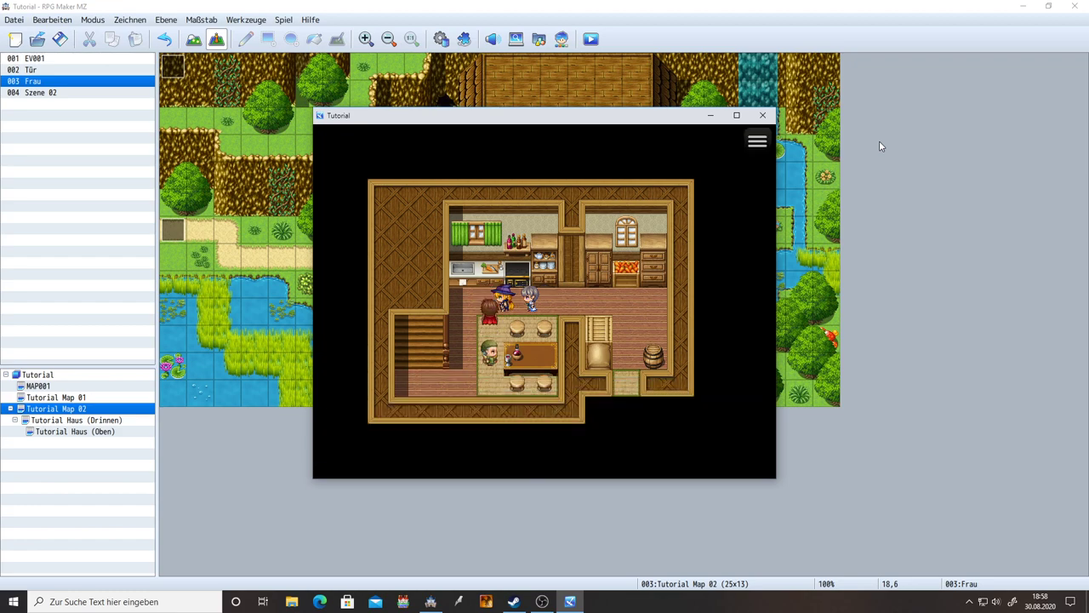
{"action": "key", "text": "Right"}
{"action": "key", "text": "Down"}
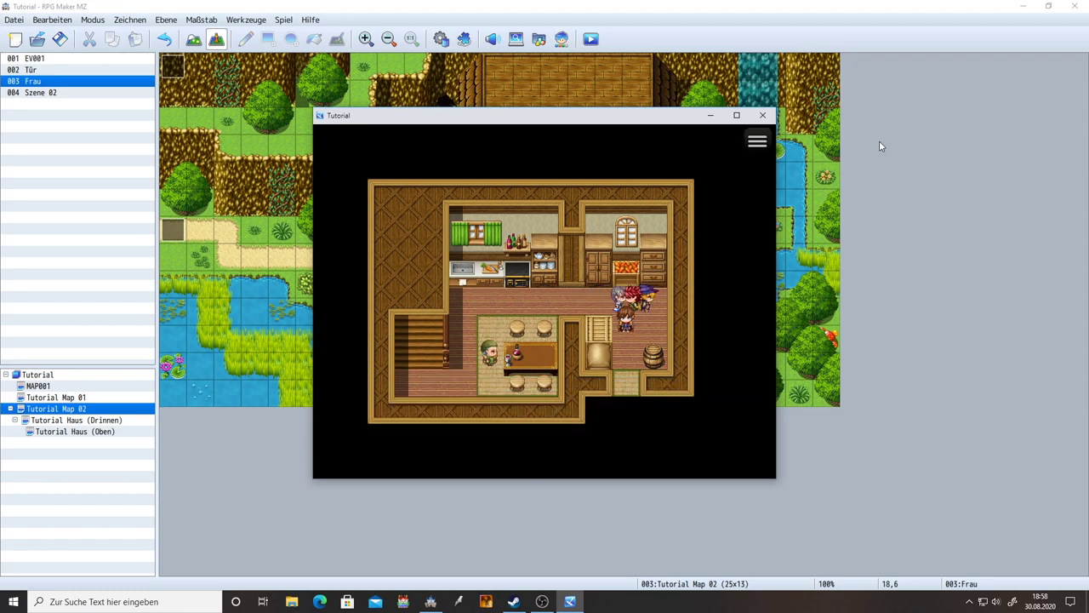
{"action": "key", "text": "Down"}
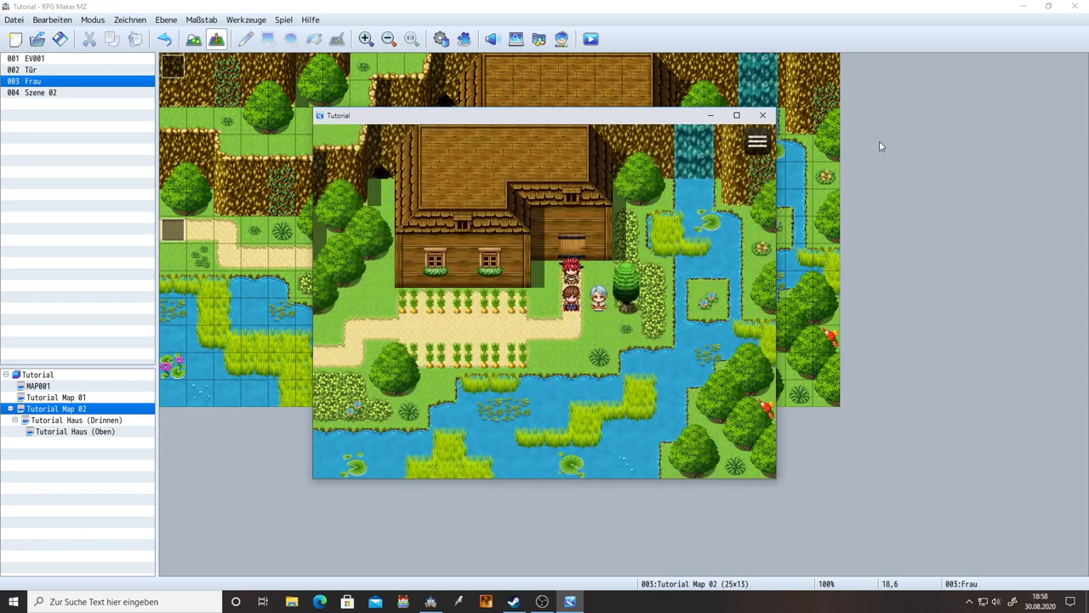
{"action": "key", "text": "Return"}
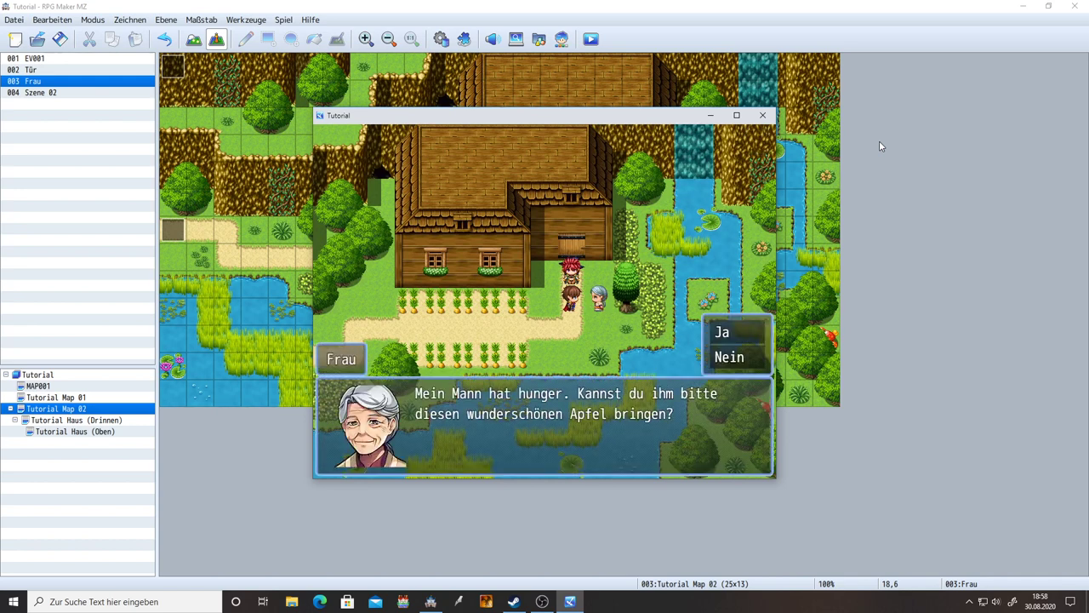
Step: Decline the Frau's repeated apple request with Nein, finish the dialogue, and talk to her again
{"action": "key", "text": "Down"}
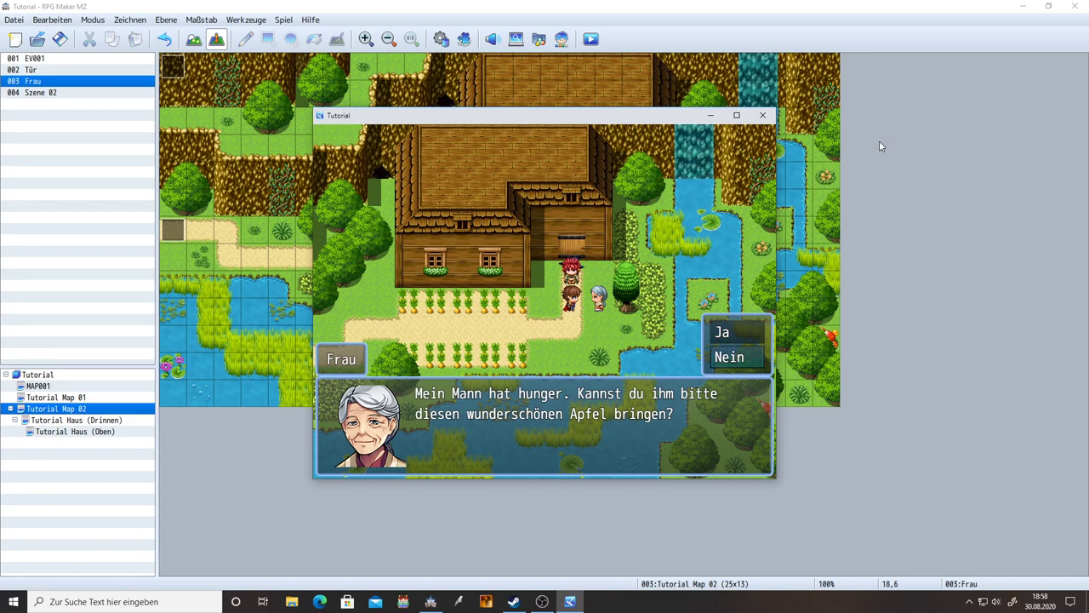
{"action": "key", "text": "Return"}
{"action": "key", "text": "Return"}
{"action": "key", "text": "Return"}
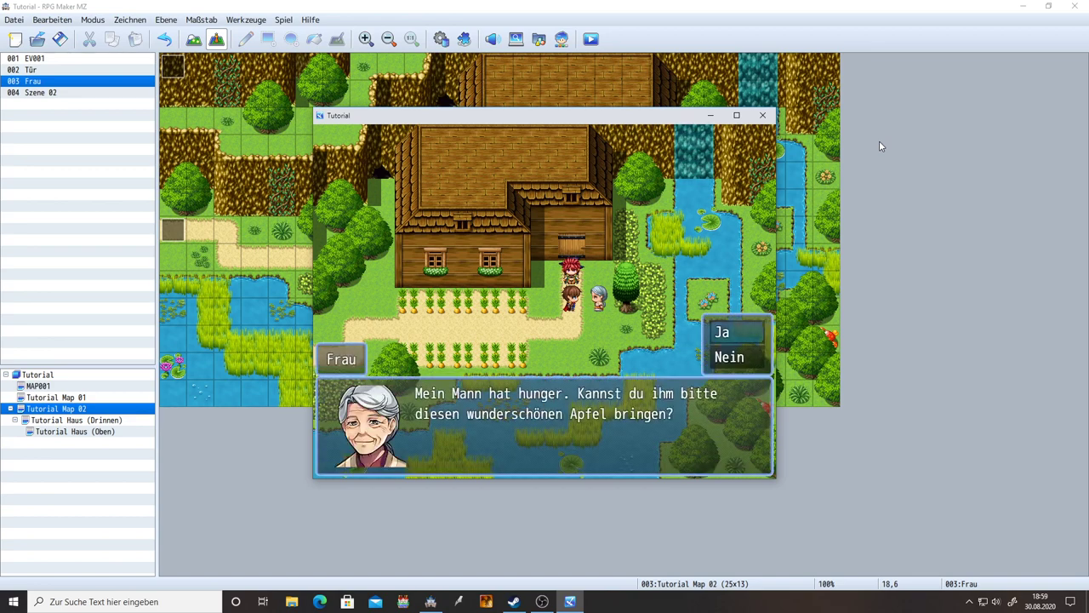
Step: Accept the Frau's apple request with Ja, finish the dialogue, and talk to her once more to test her reminder
{"action": "key", "text": "Return"}
{"action": "key", "text": "Return"}
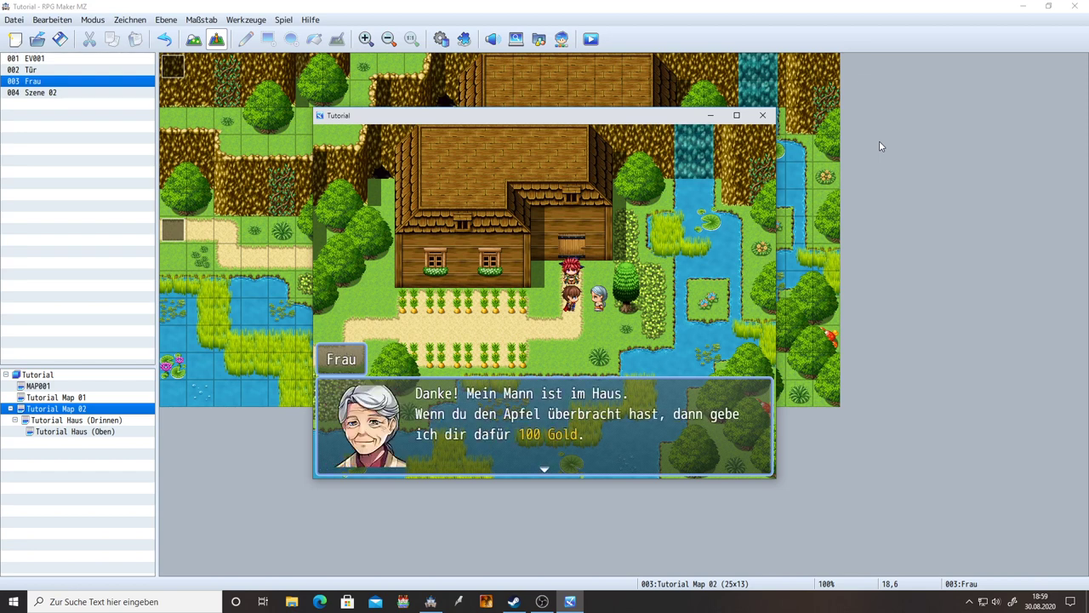
{"action": "key", "text": "Return"}
{"action": "key", "text": "Return"}
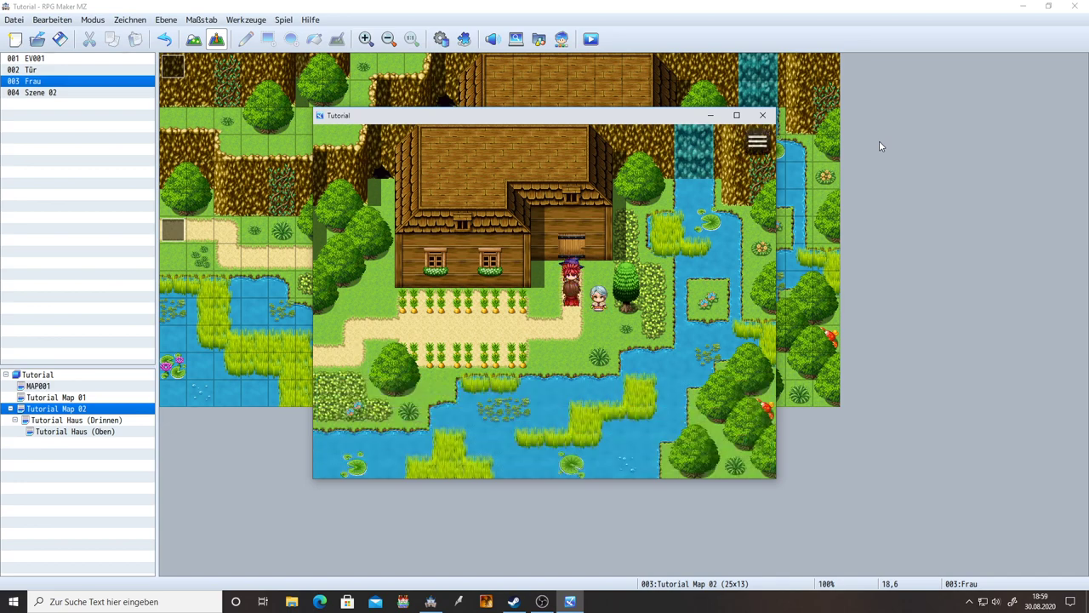
{"action": "key", "text": "Return"}
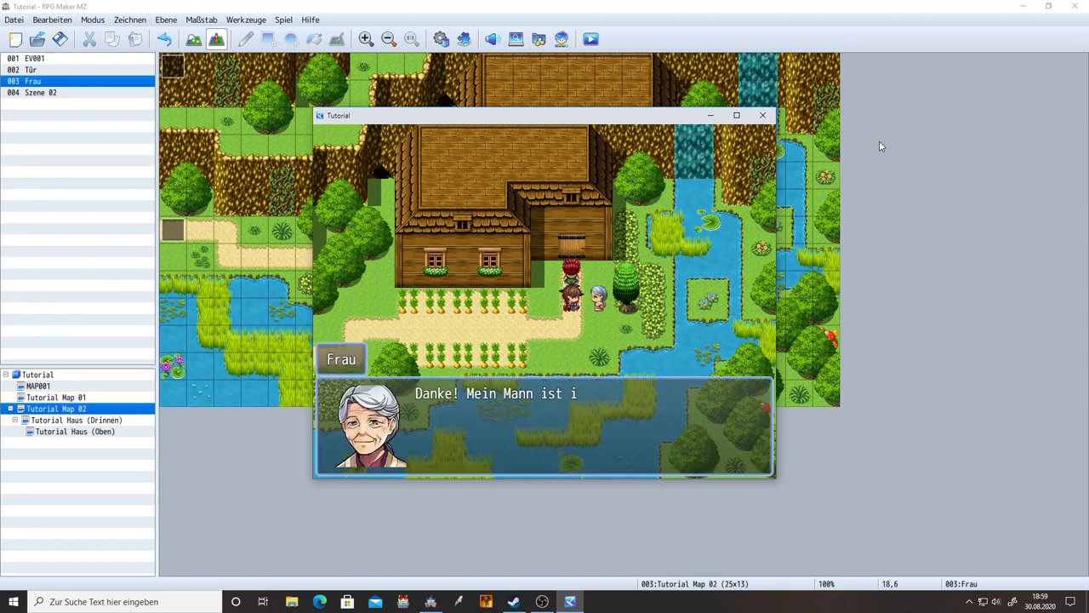
{"action": "key", "text": "Return"}
Step: Take the apple into the house and talk to the Mann at the table
{"action": "key", "text": "Up"}
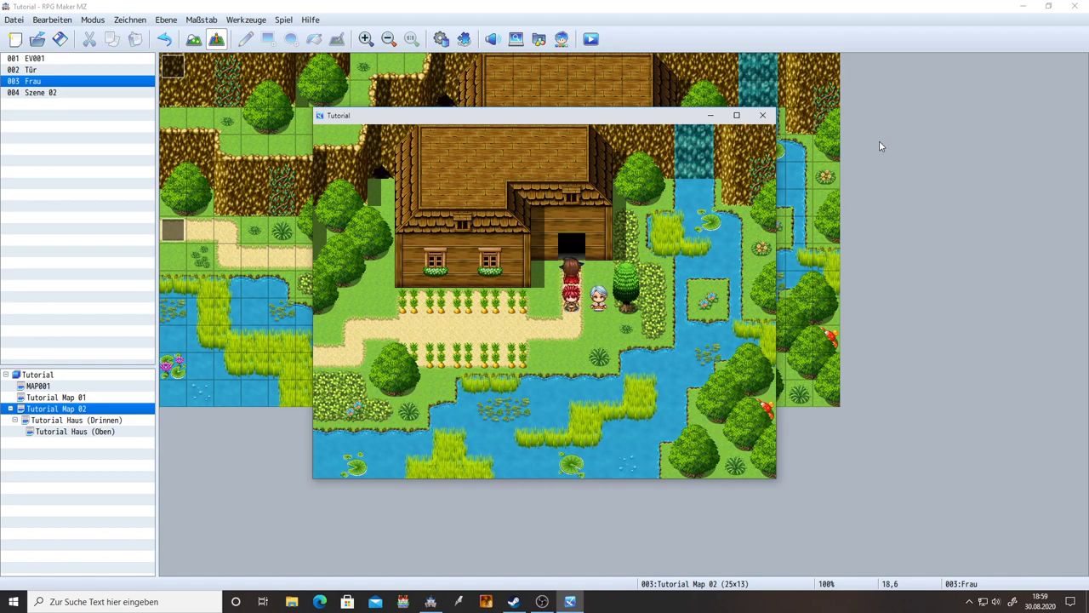
{"action": "key", "text": "Up"}
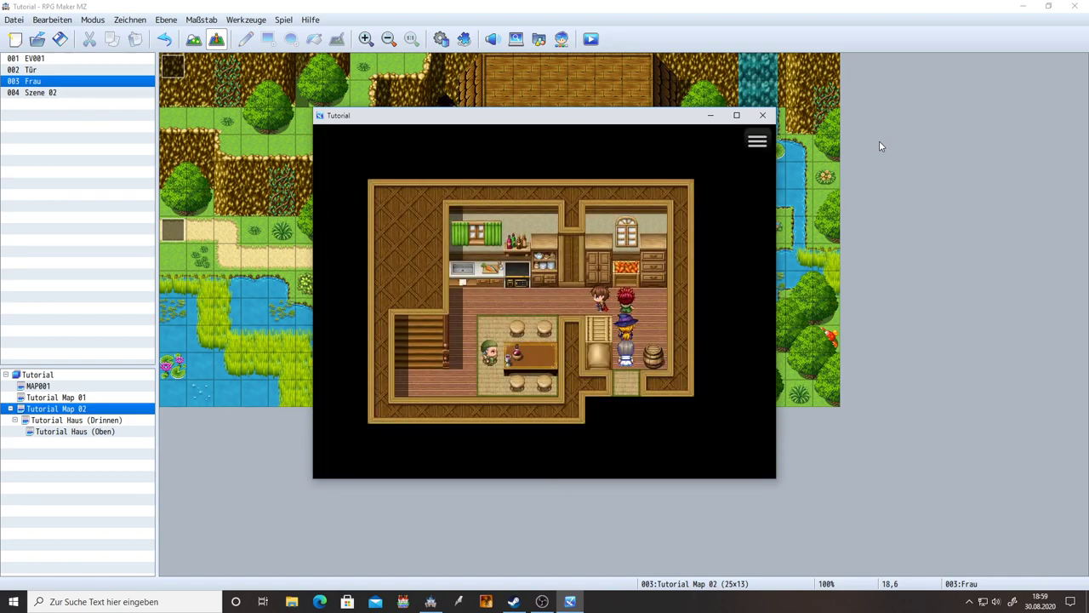
{"action": "key", "text": "Left"}
{"action": "key", "text": "Down"}
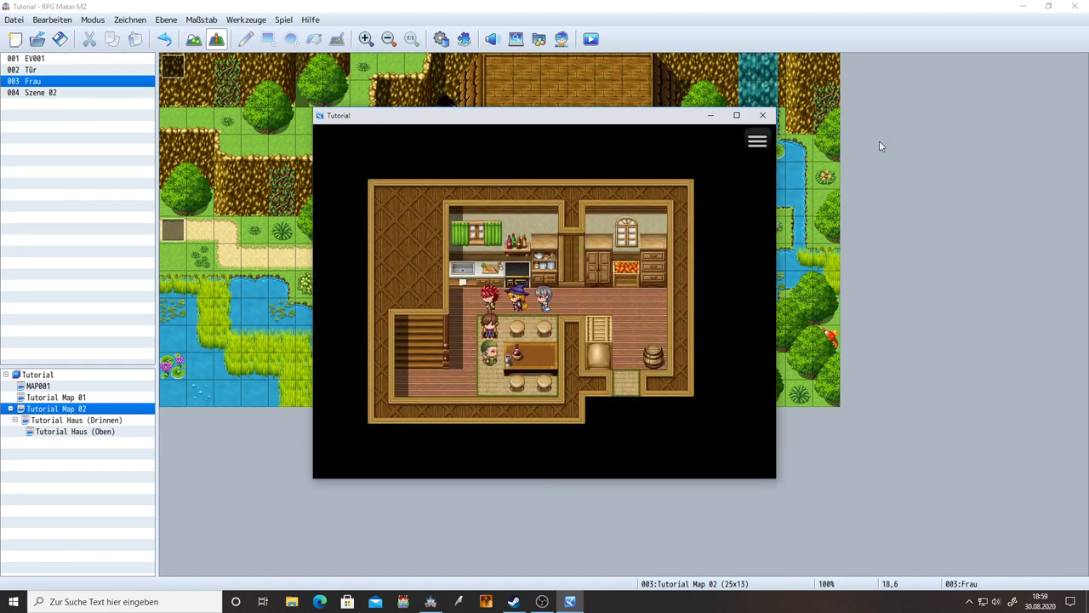
{"action": "key", "text": "Return"}
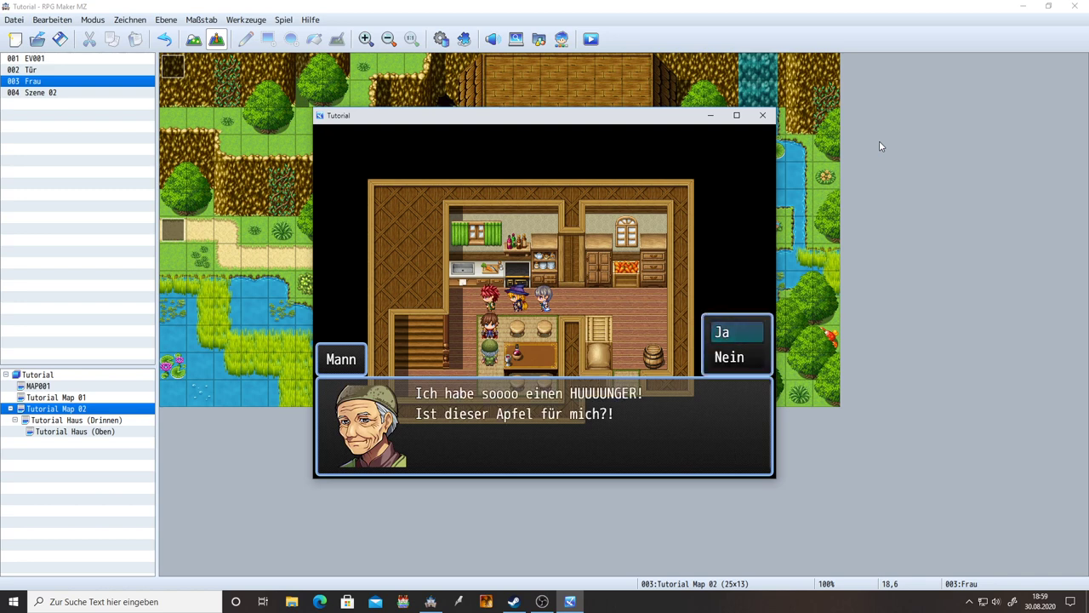
Step: Answer the Mann's apple question with Ja and advance through the apple handover to his thanks
{"action": "key", "text": "Return"}
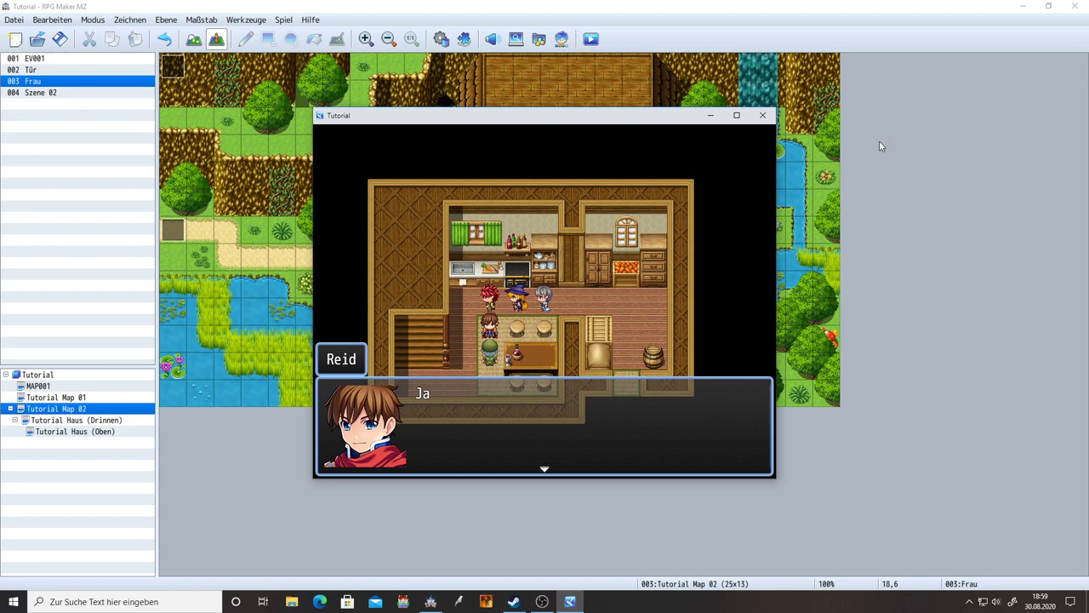
{"action": "key", "text": "Return"}
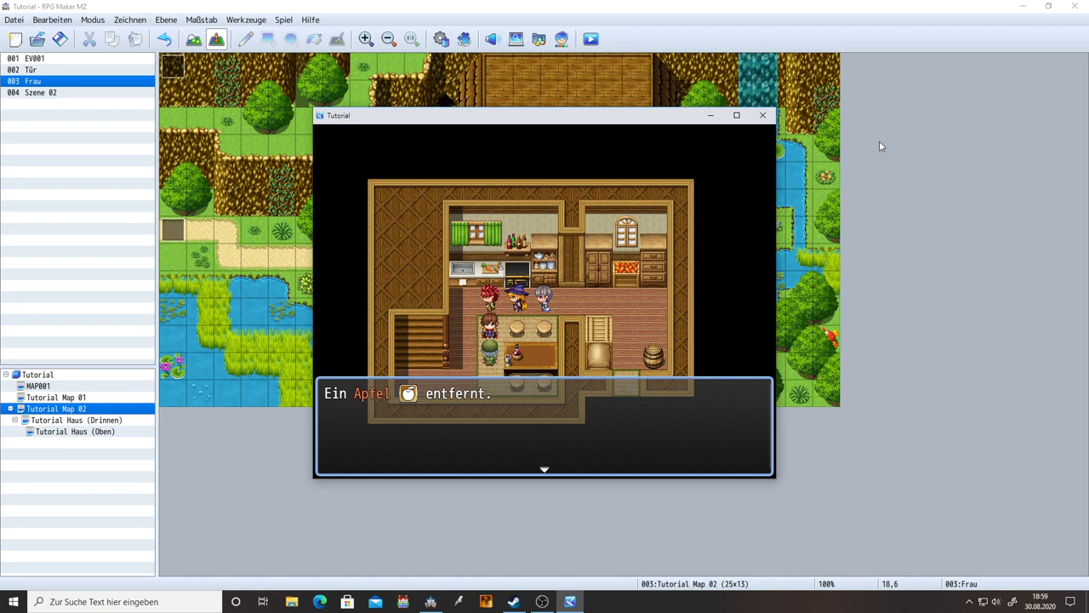
{"action": "key", "text": "Return"}
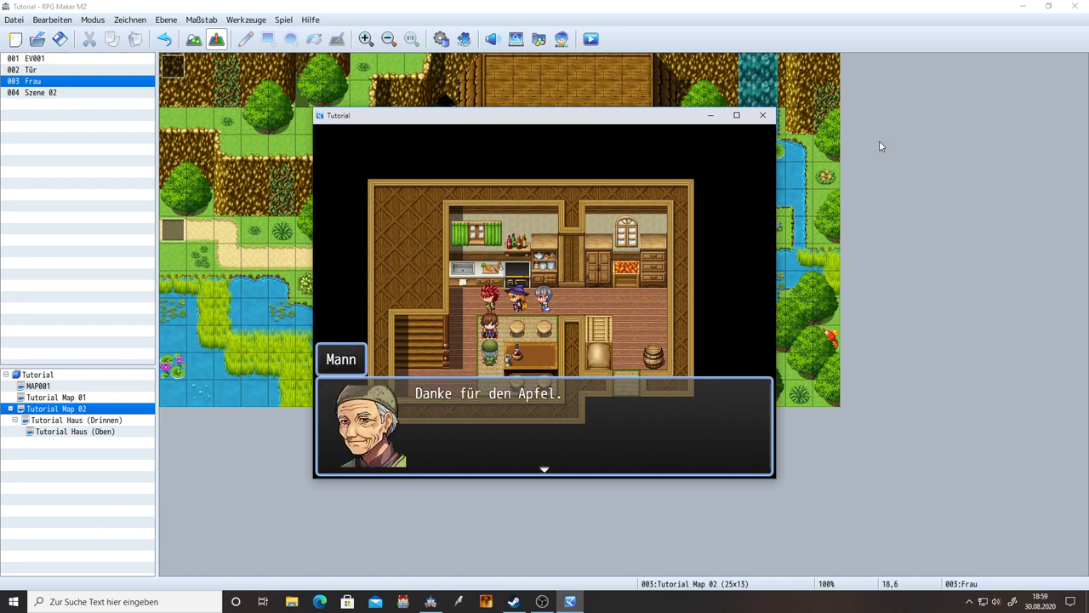